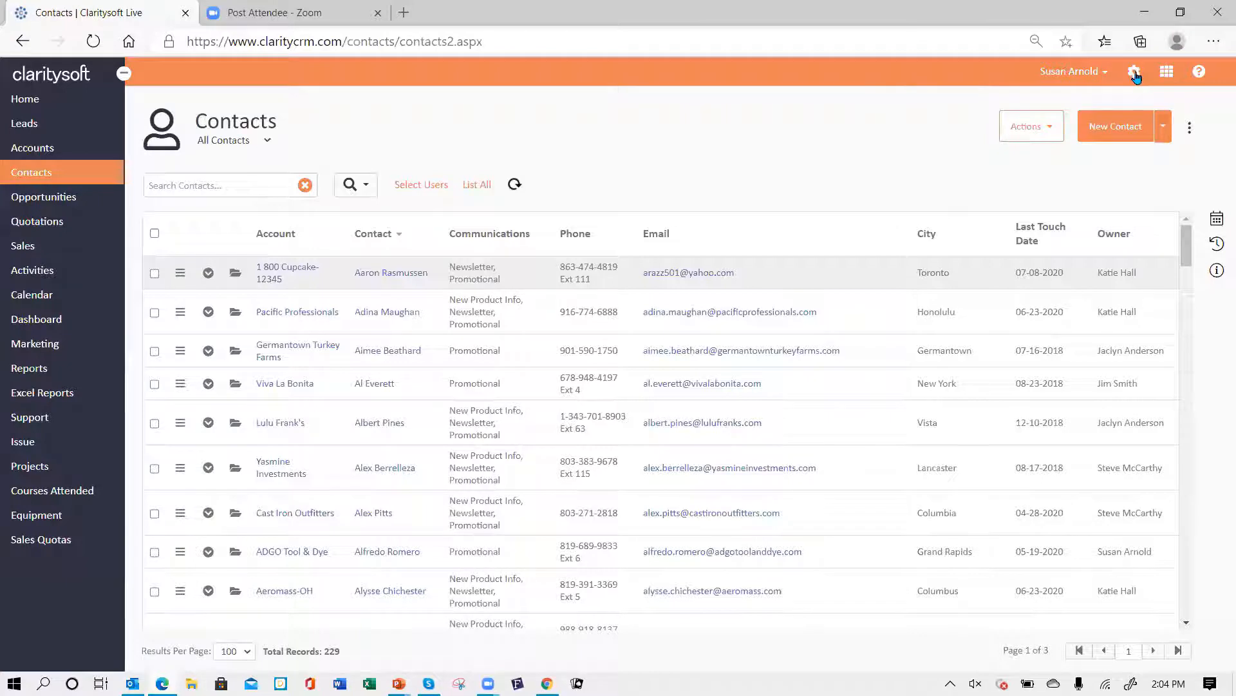
- Open the Claritysoft Knowledge Base from the help menu
left_click(1135, 75)
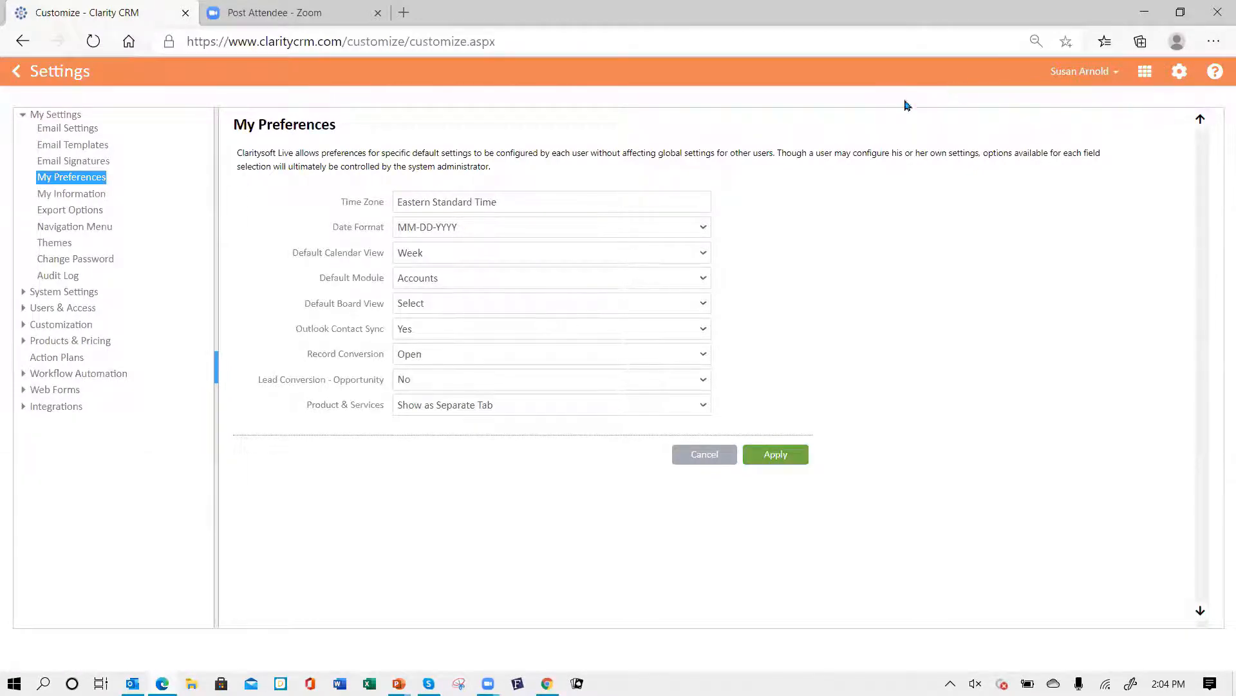
left_click(17, 72)
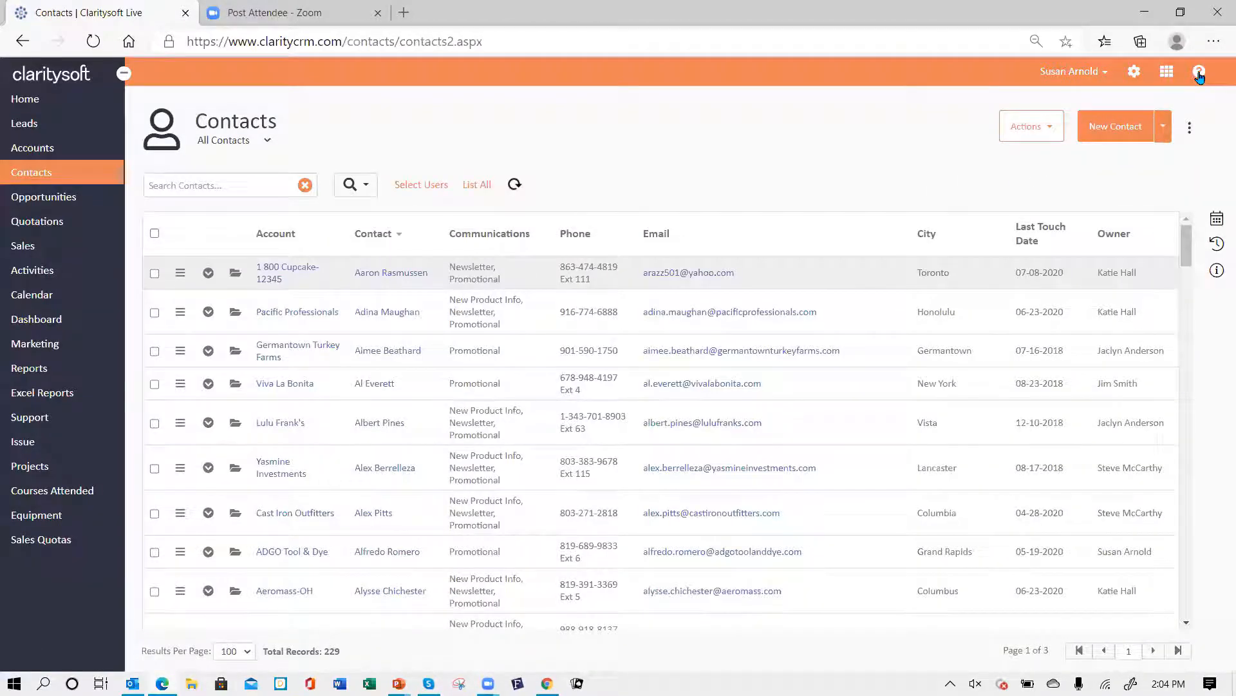
left_click(1199, 75)
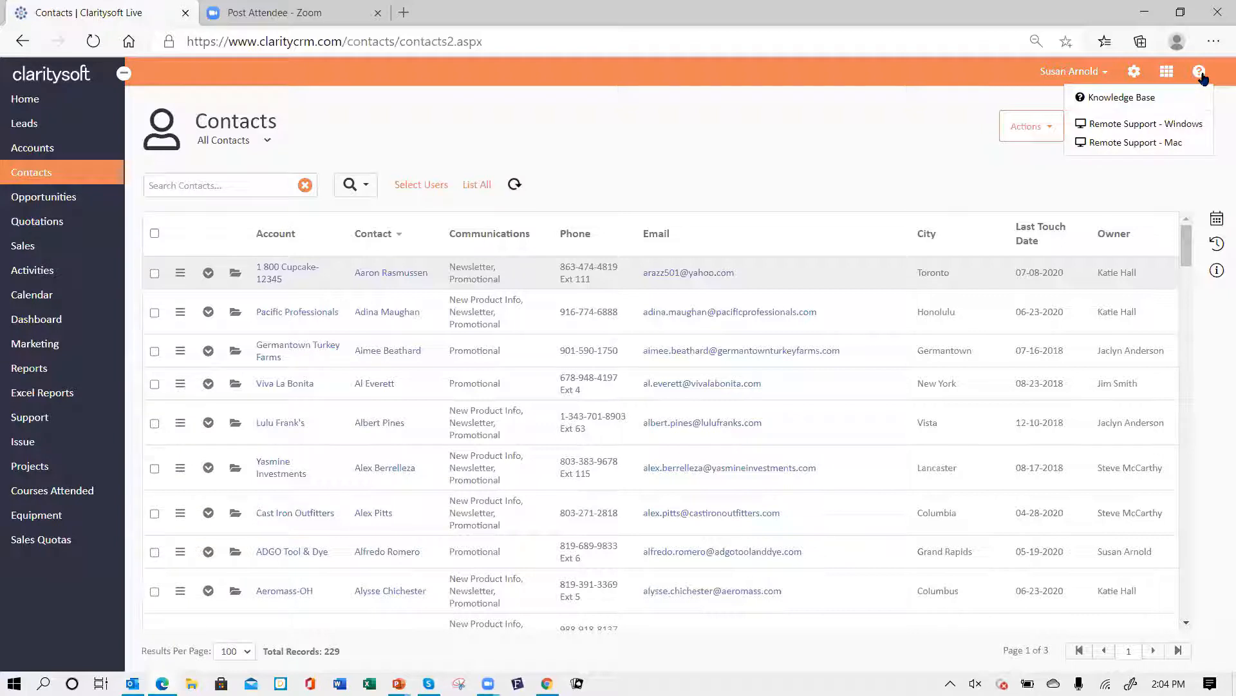
left_click(1131, 99)
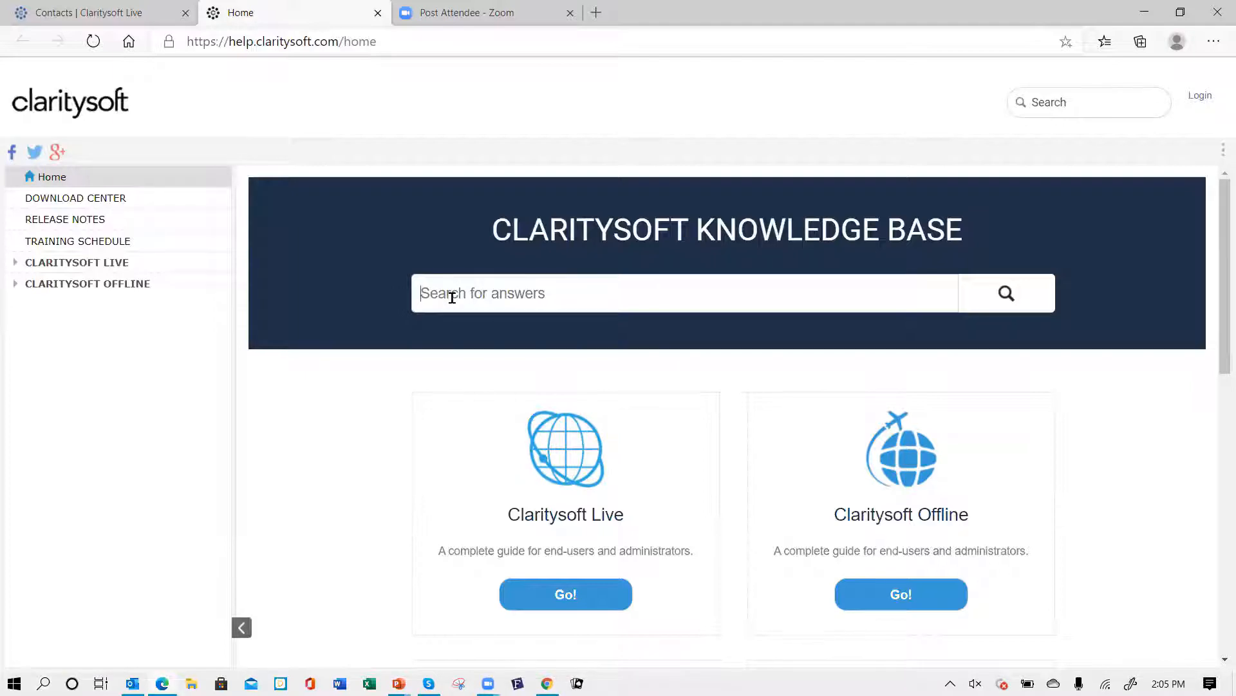
- Search the knowledge base for gmail ext and open the CS Live - Gmail Extension article
type("gmail ext")
key("Return")
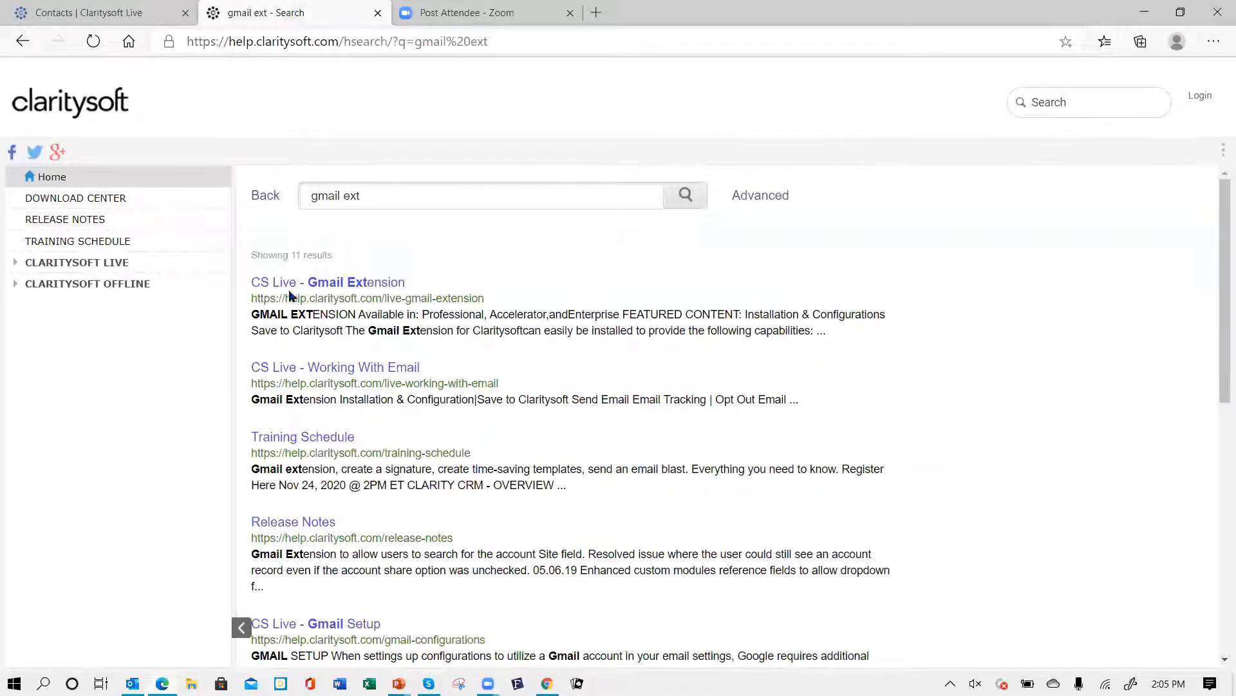
left_click(334, 289)
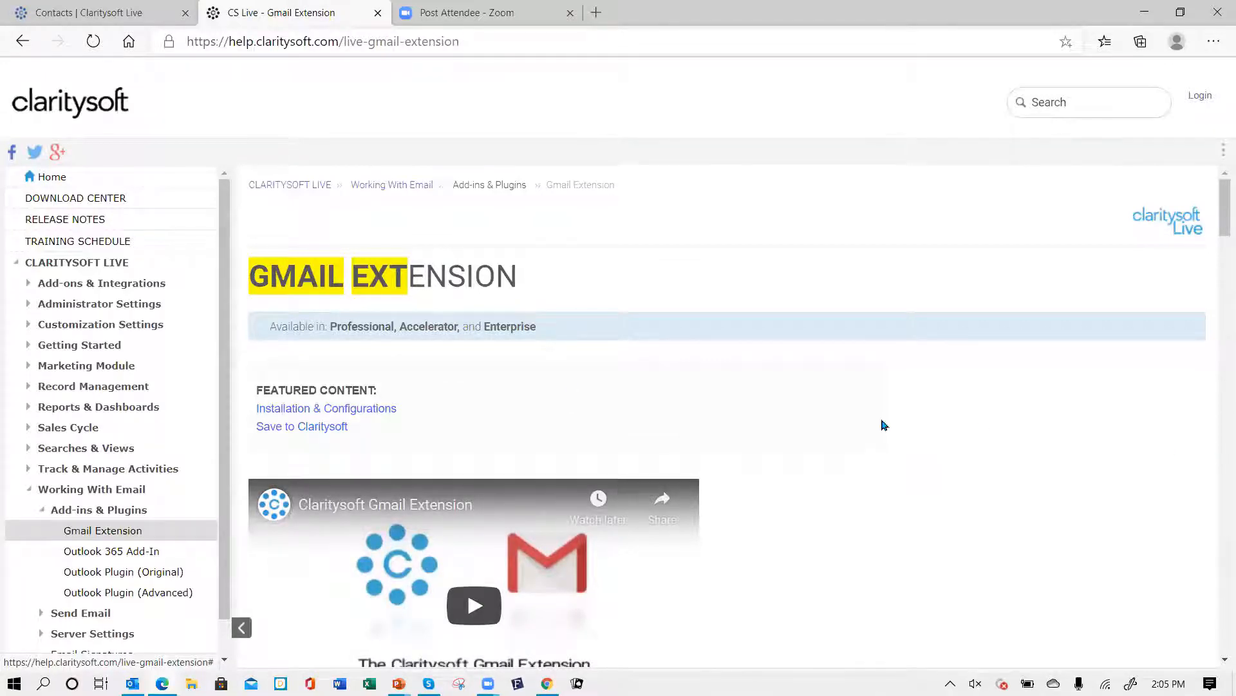
- Read through the Gmail Extension installation and configuration instructions in the article
scroll(879, 420, "down", 2)
scroll(611, 497, "down", 1)
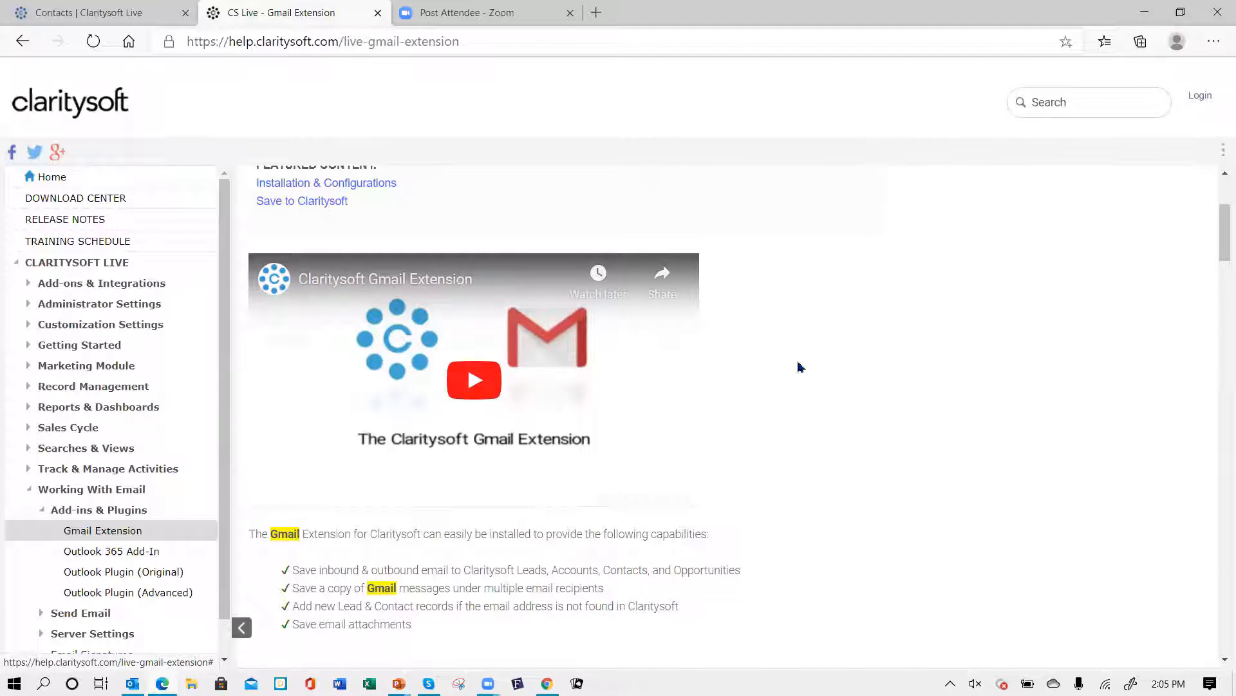
scroll(832, 353, "down", 8)
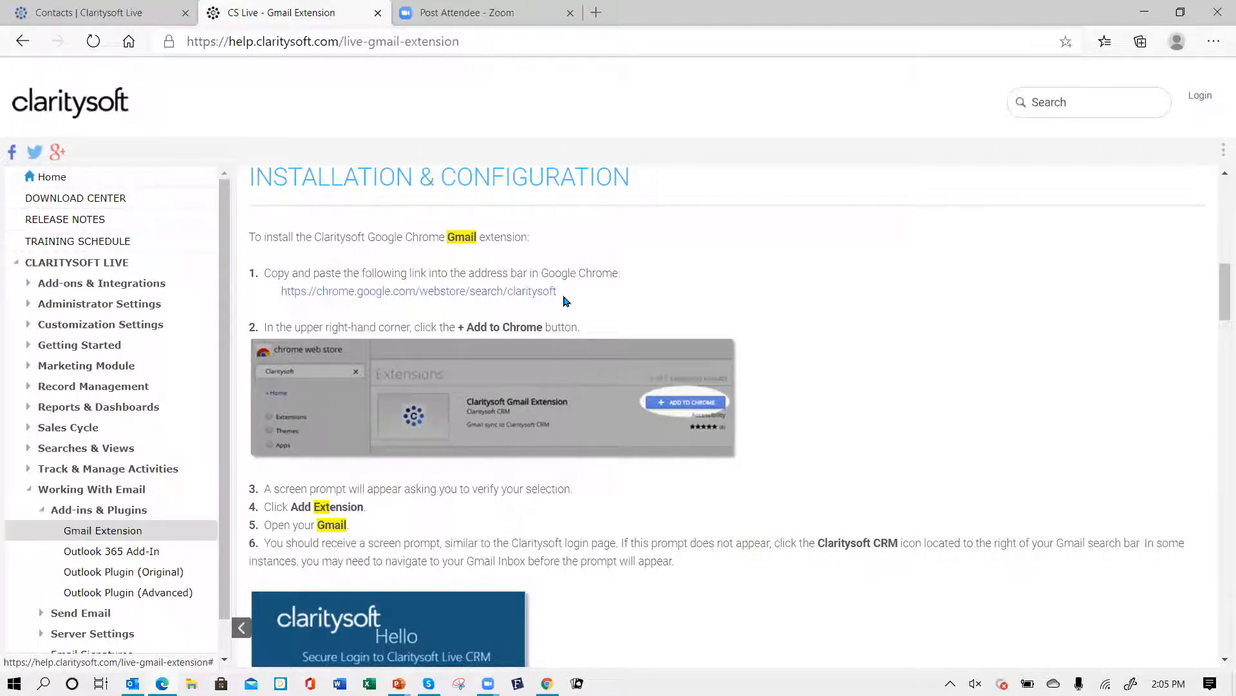
scroll(443, 280, "down", 1)
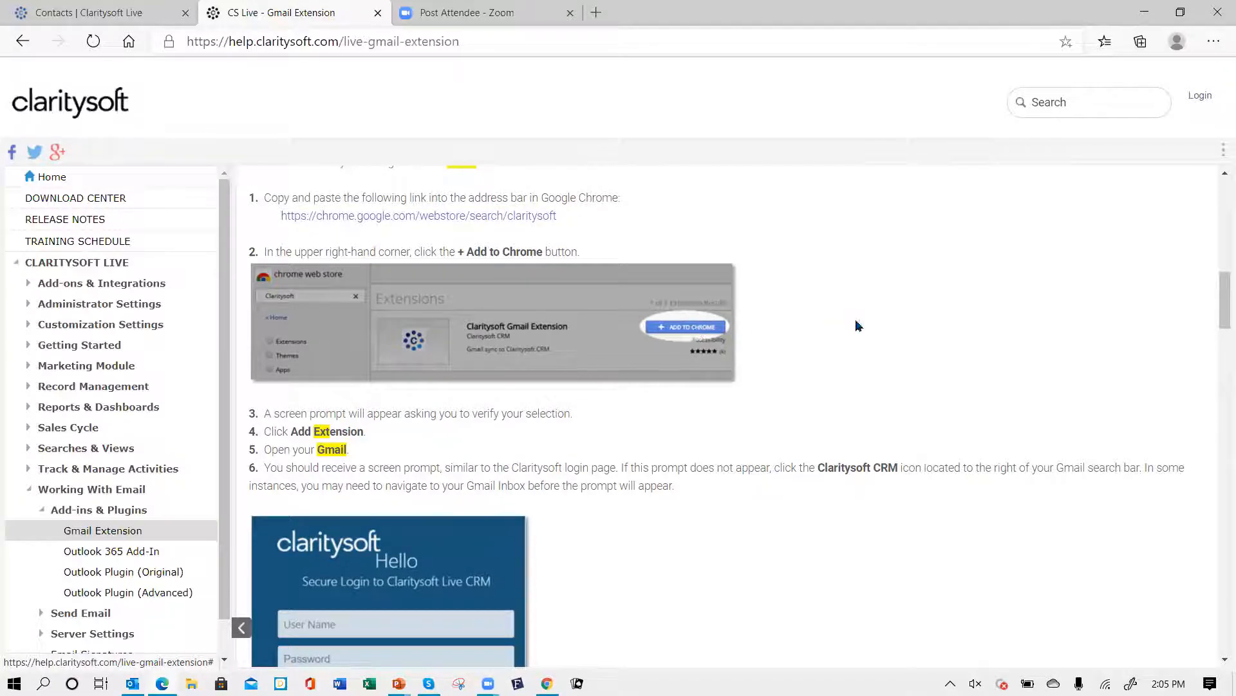
scroll(828, 289, "down", 2)
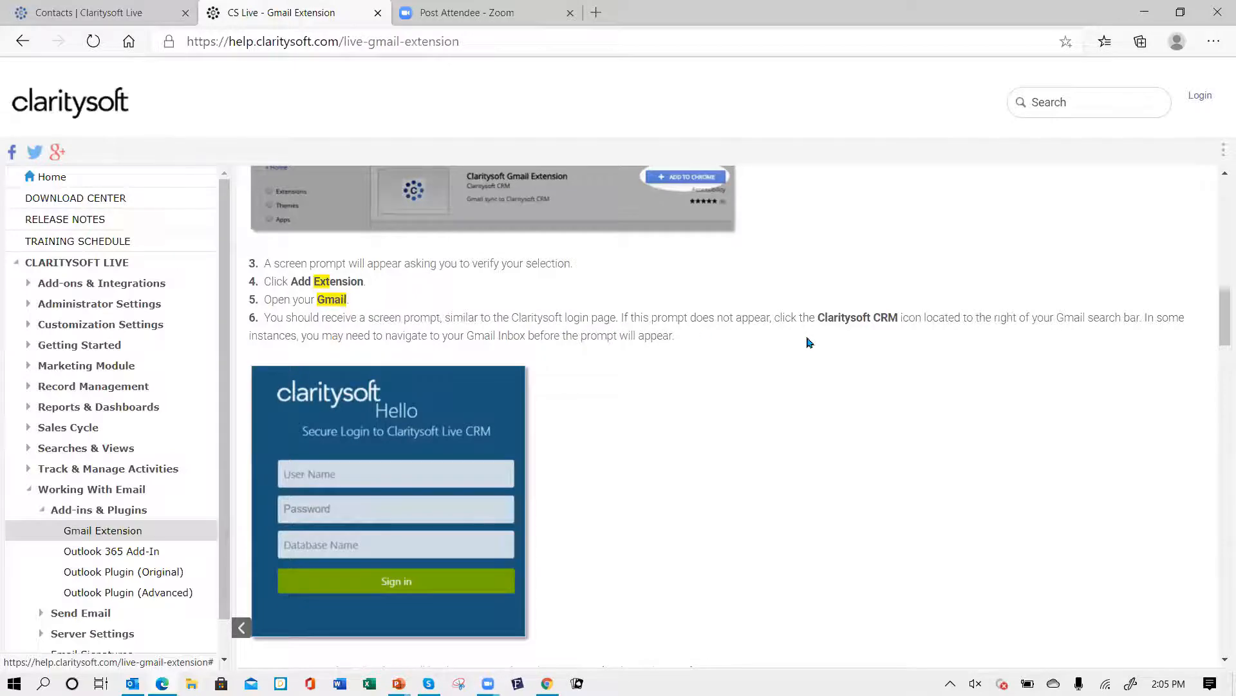
scroll(747, 351, "down", 2)
scroll(741, 344, "up", 1)
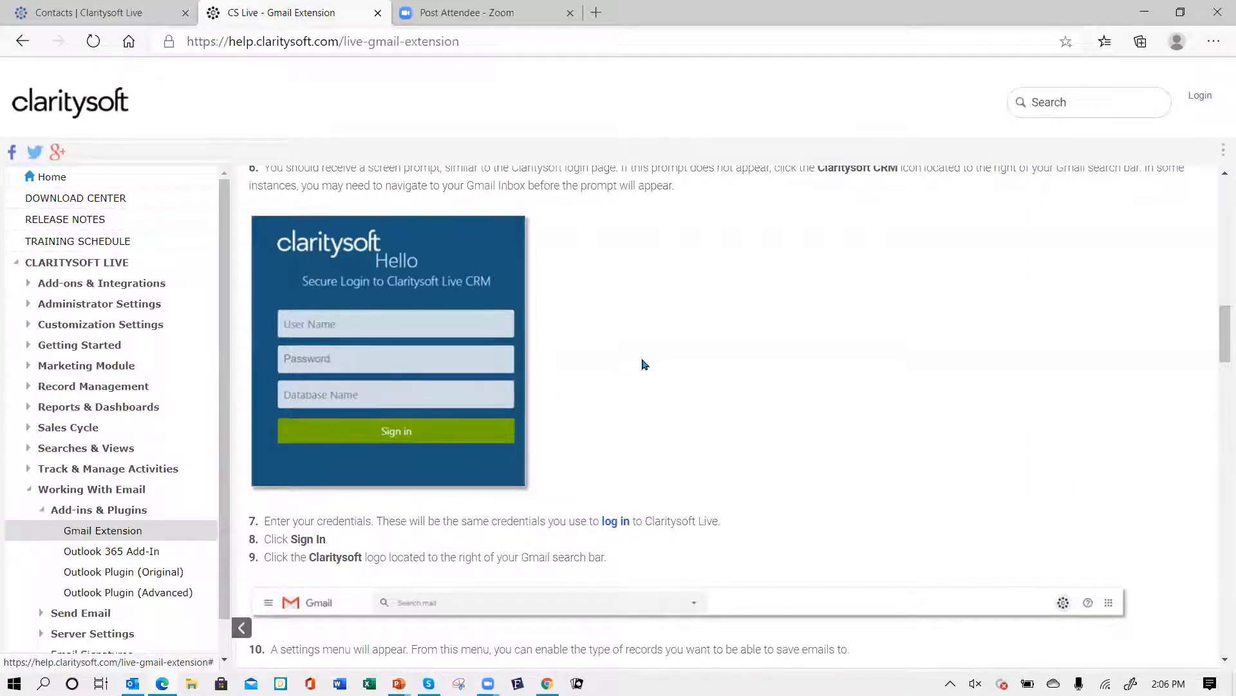
scroll(641, 361, "down", 2)
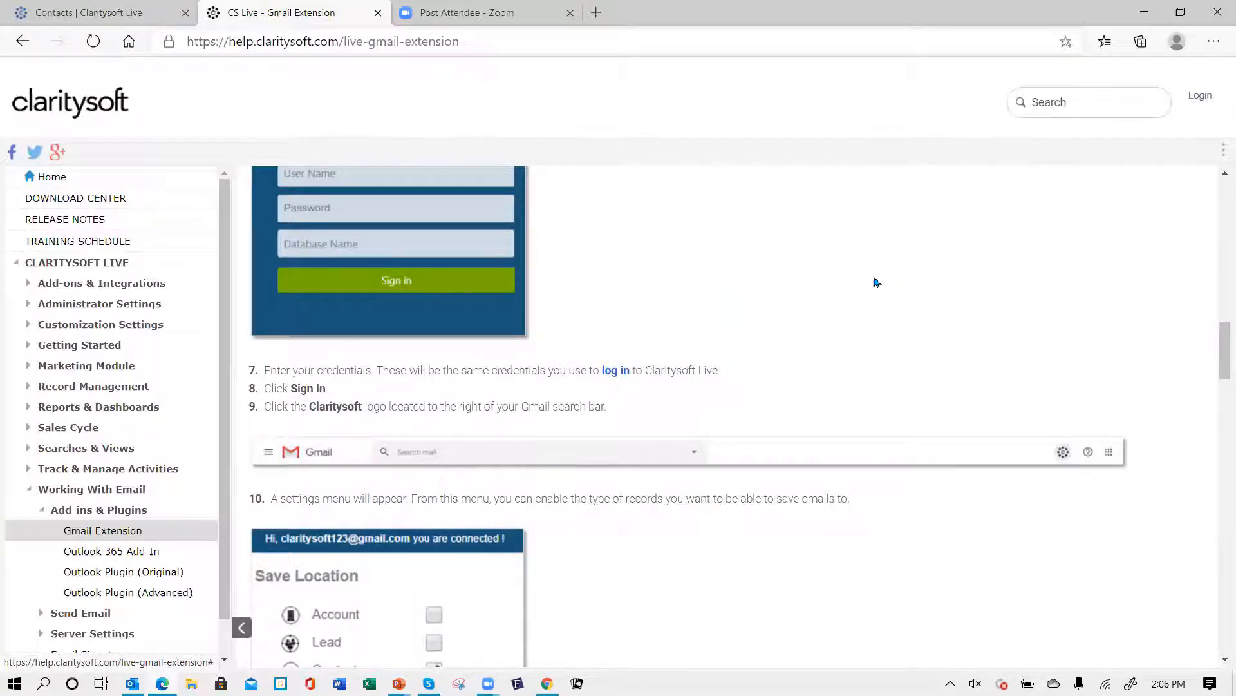
scroll(821, 277, "down", 5)
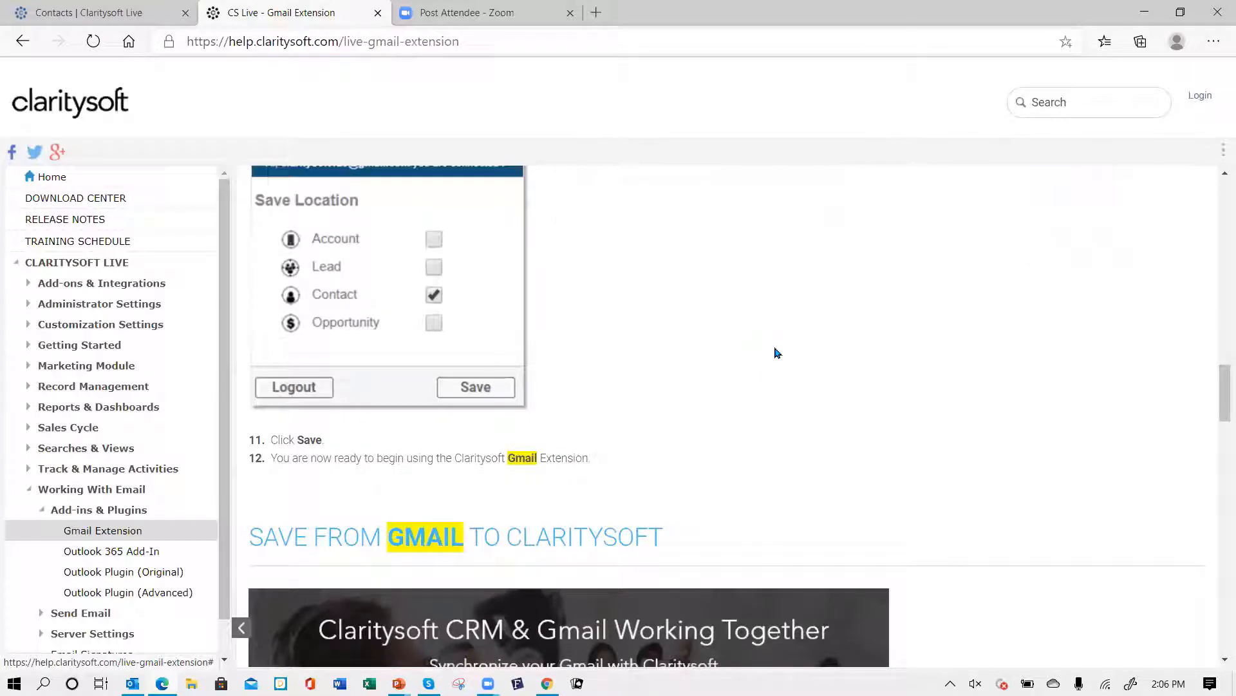
scroll(706, 315, "down", 5)
scroll(771, 303, "up", 5)
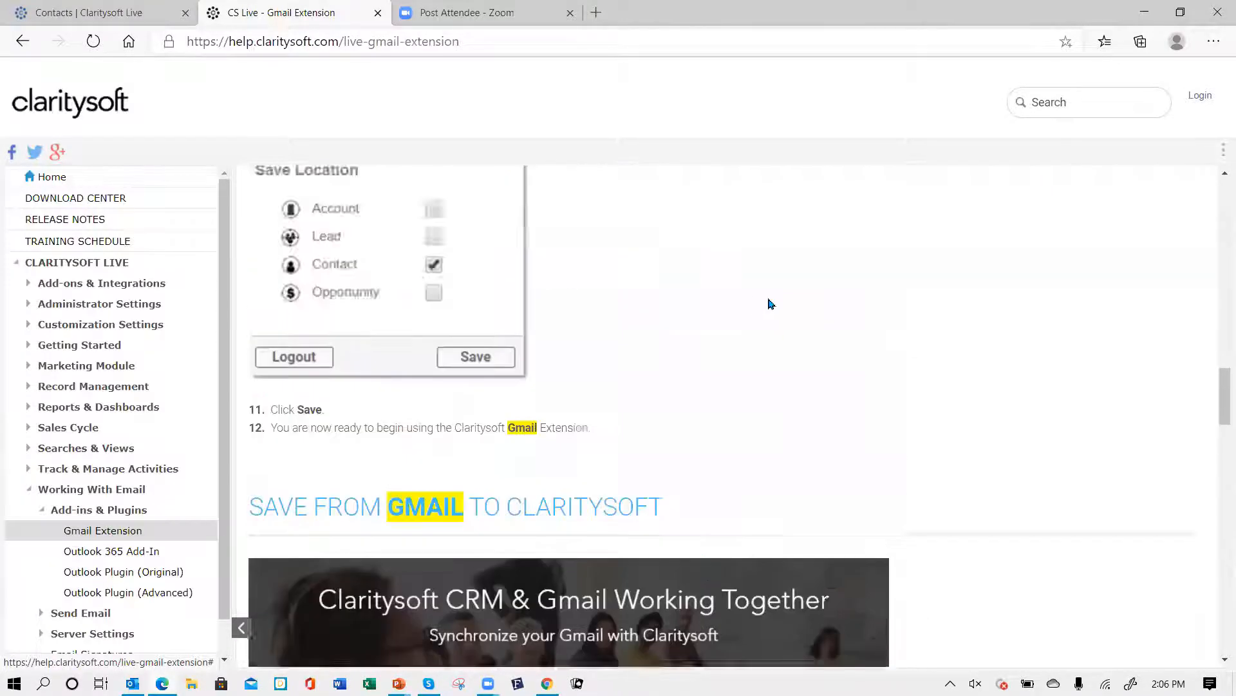
scroll(799, 293, "up", 10)
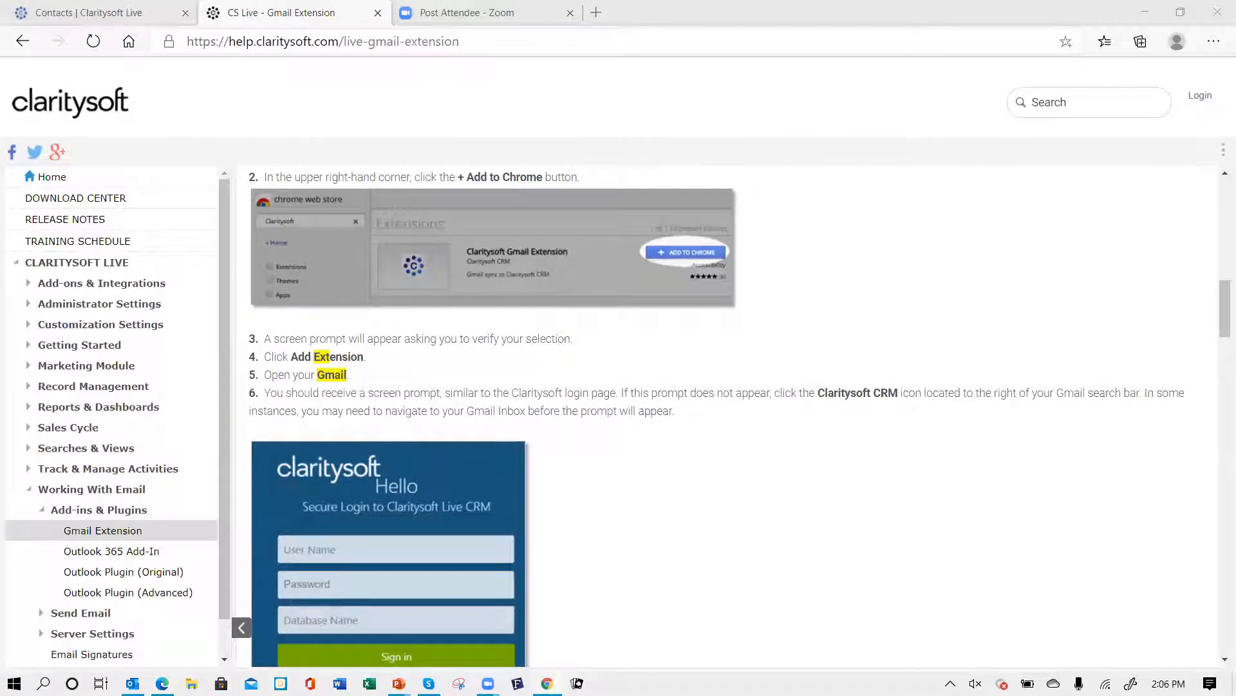
- Switch to the Gmail window and log out of the Claritysoft extension
key("alt+Tab")
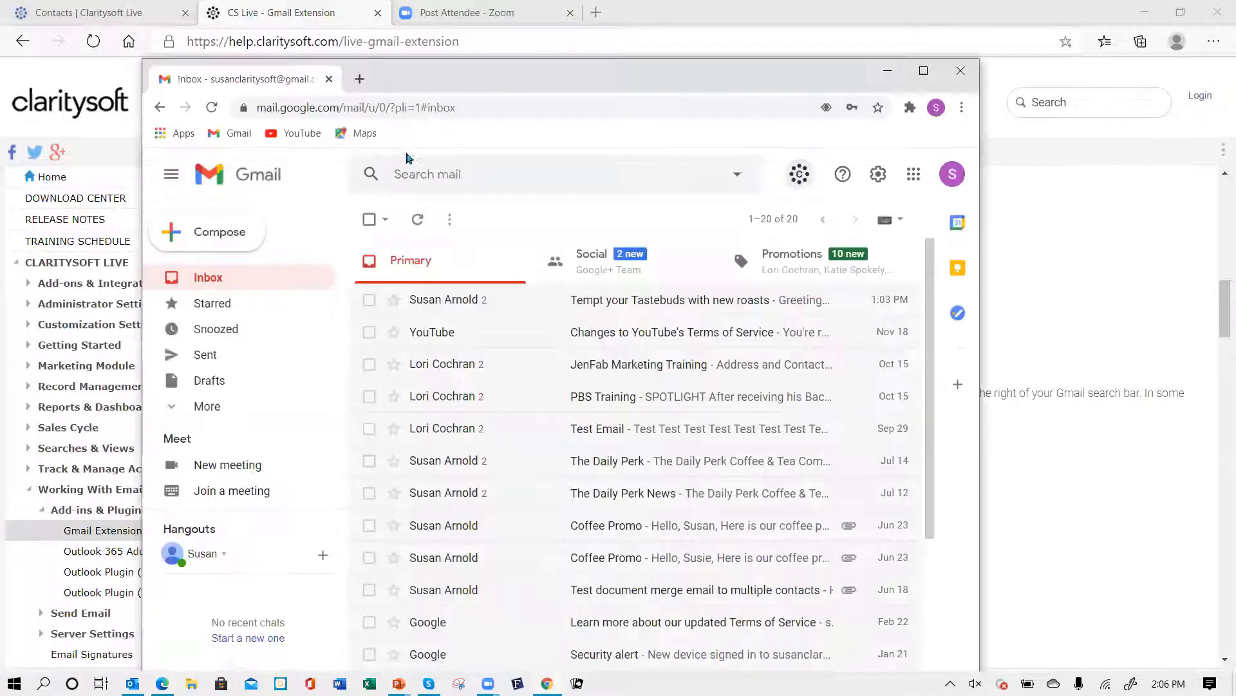
left_click(800, 177)
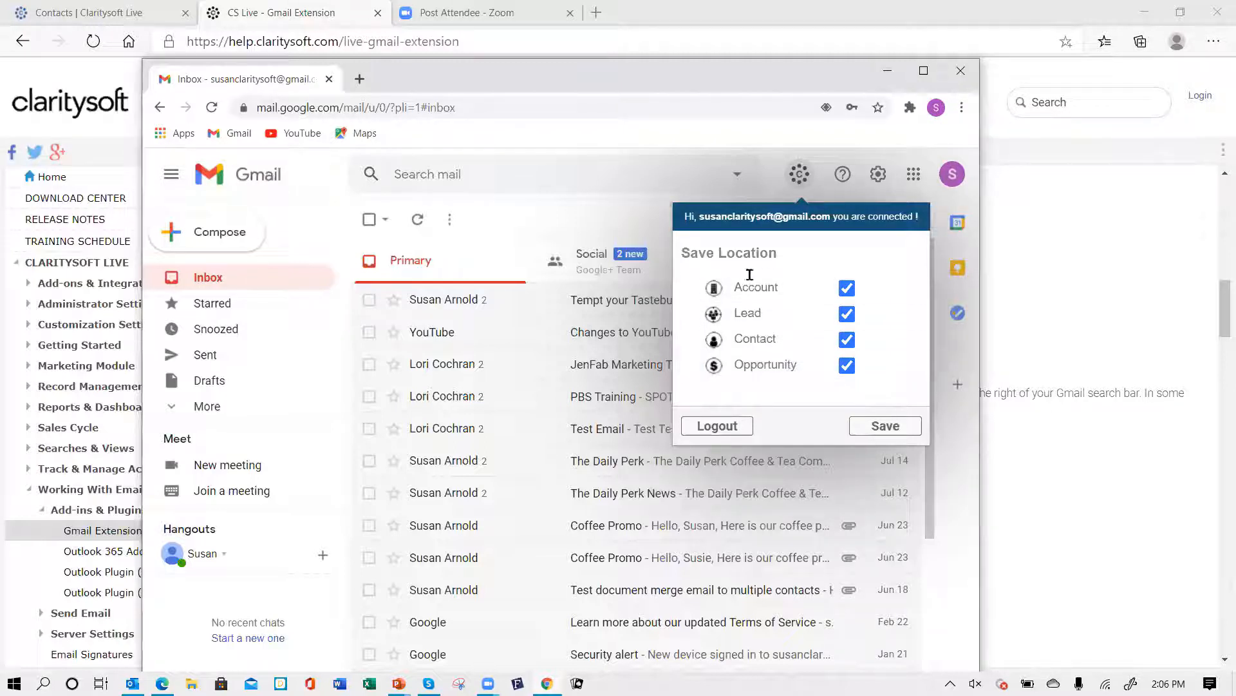
left_click(720, 430)
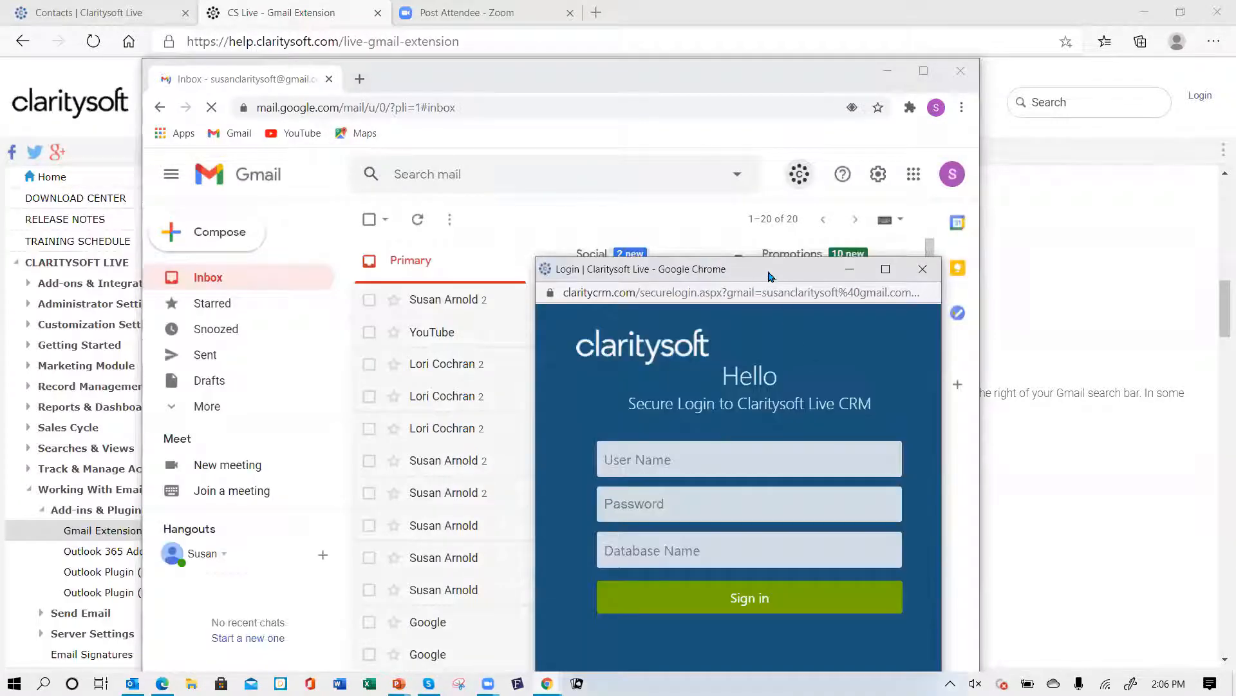
- Sign in to the Claritysoft extension with the user name, account password and database name csdemo
left_click_drag(739, 267, 596, 156)
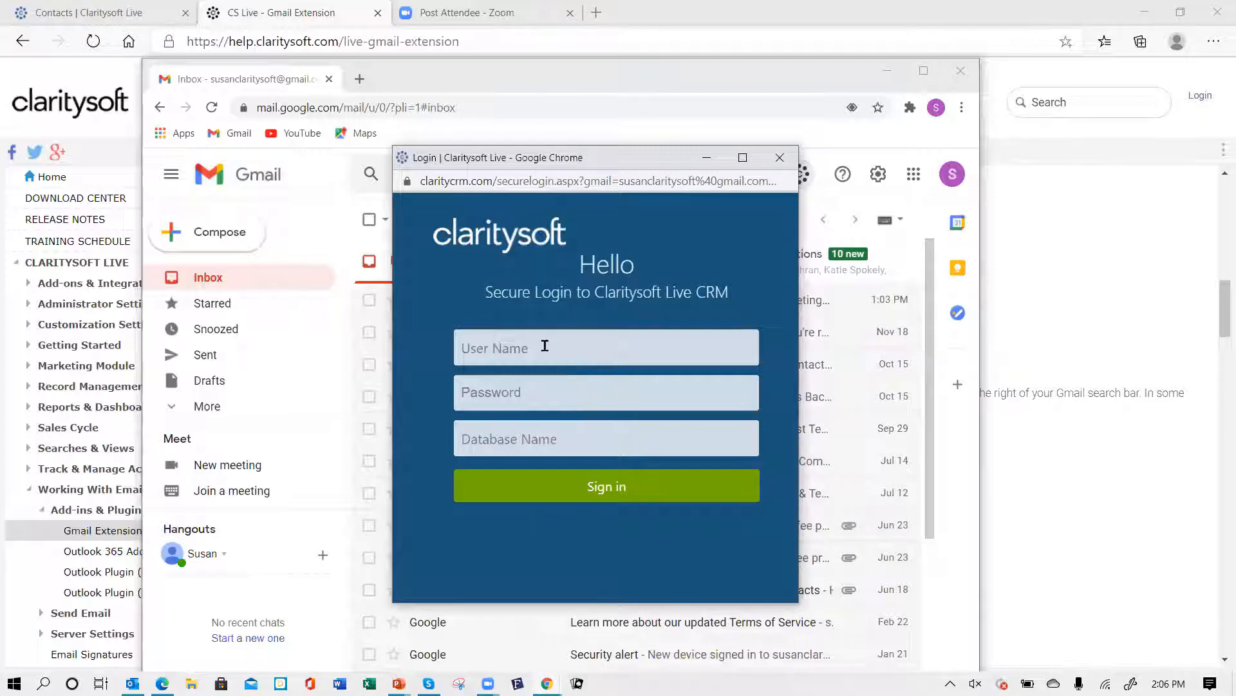
left_click(570, 351)
type("susan••")
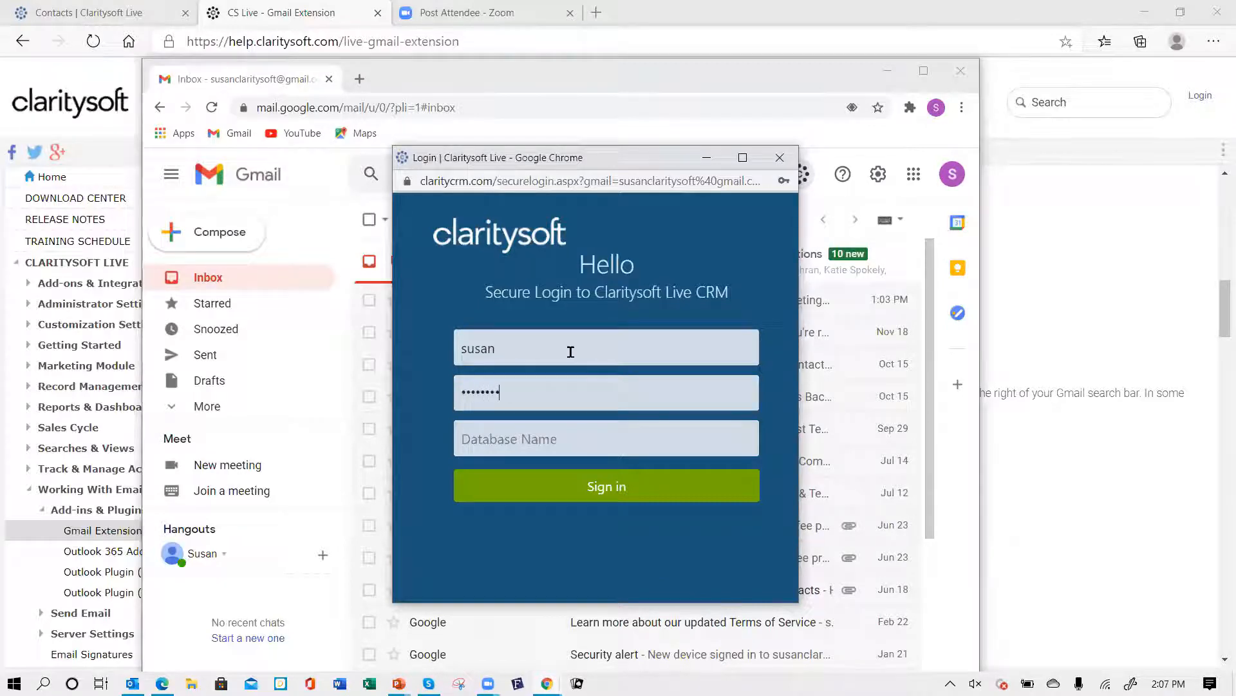
type("csdemo4")
left_click(601, 488)
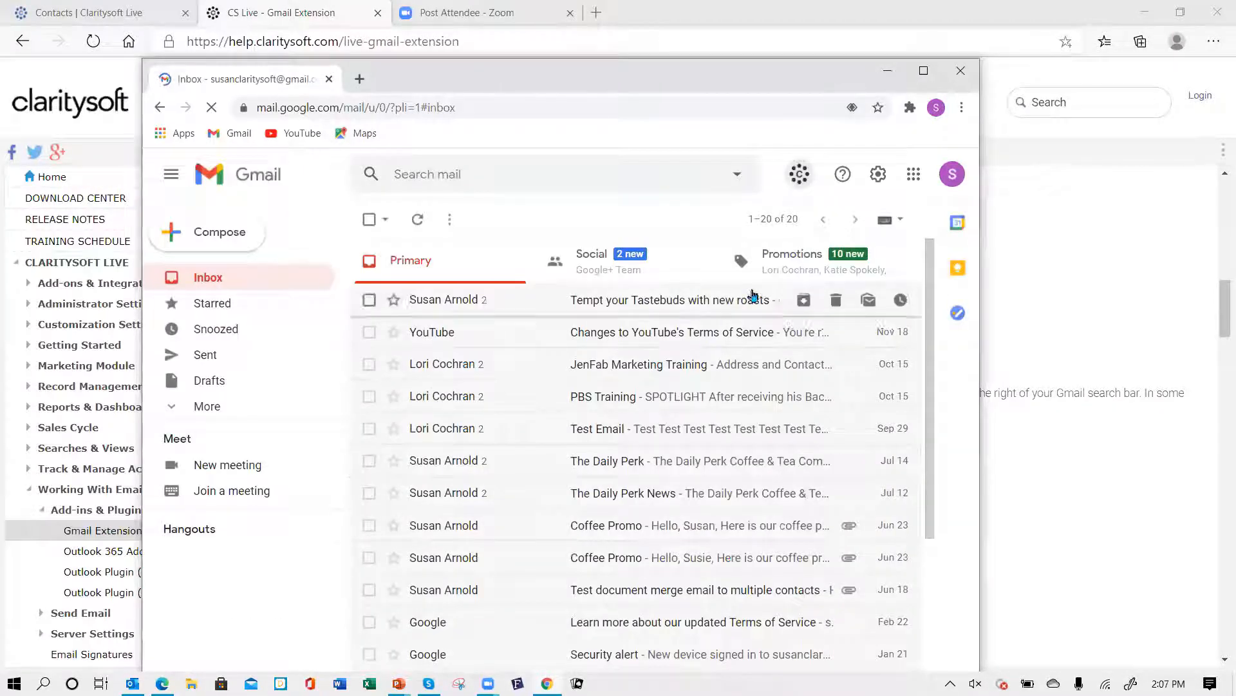
- Enable Account, Lead, Contact and Opportunity as save locations in the extension settings and save
left_click(801, 176)
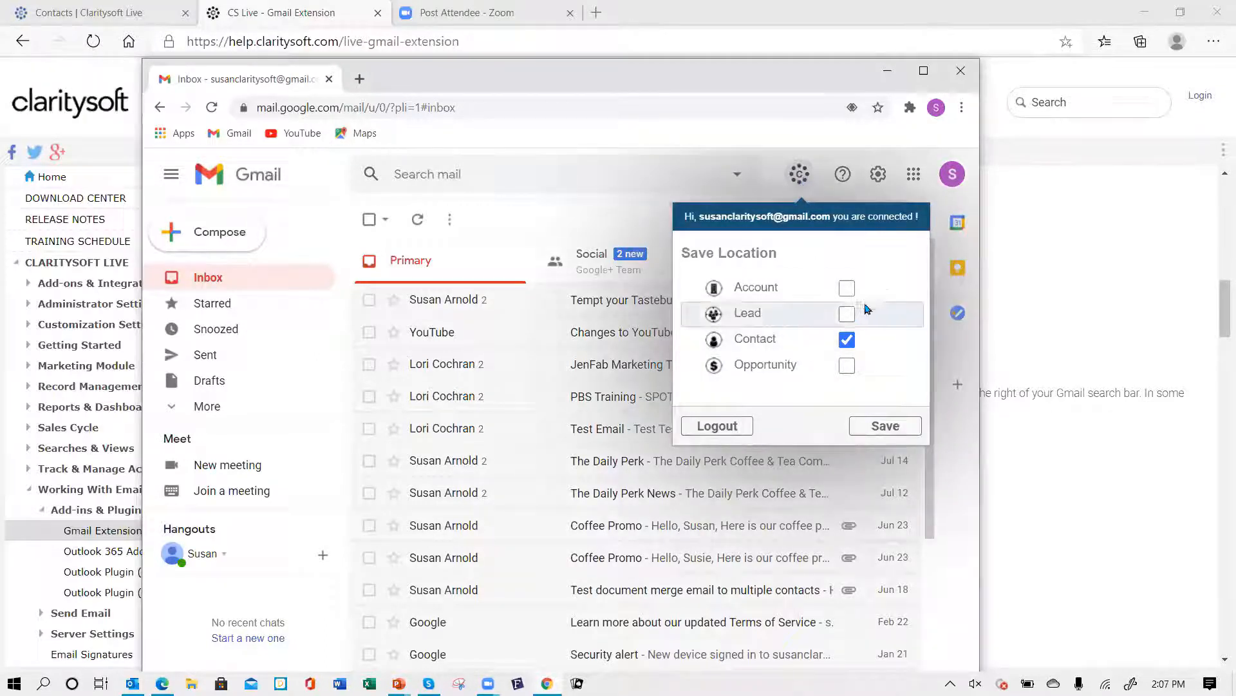
left_click(843, 289)
left_click(847, 316)
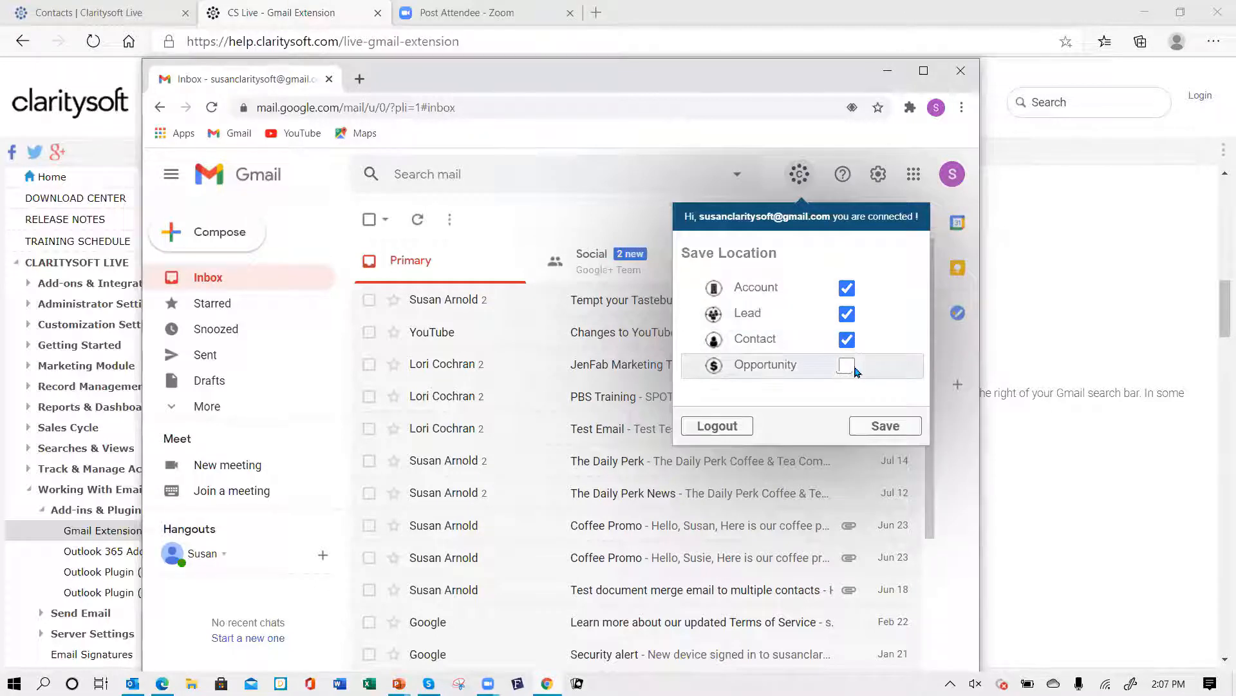
left_click(848, 366)
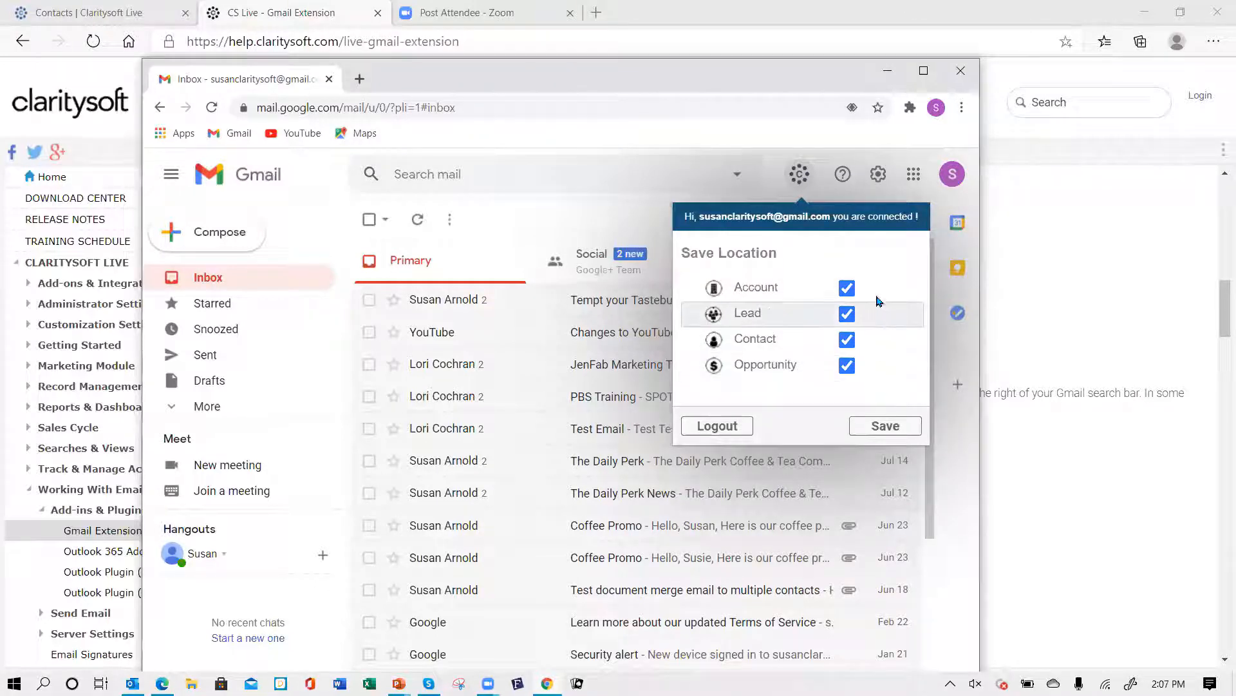
left_click(885, 426)
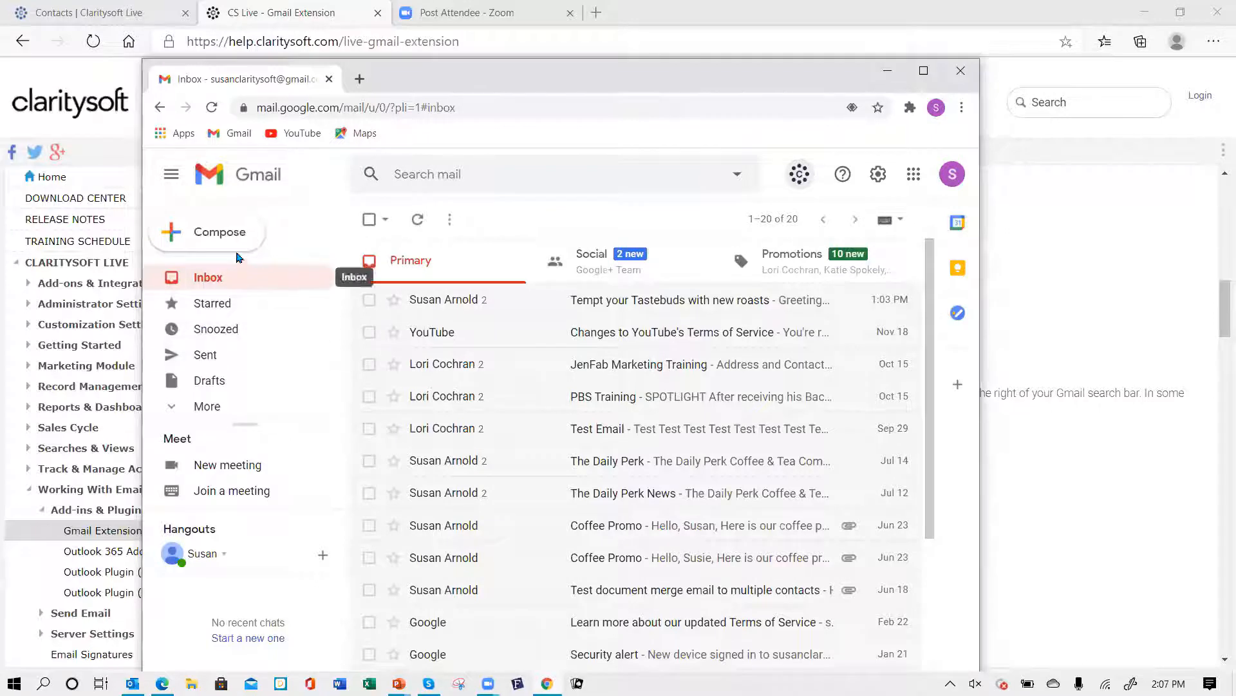
- Compose a new message addressed to a suggested contact's e-mail address
left_click(217, 237)
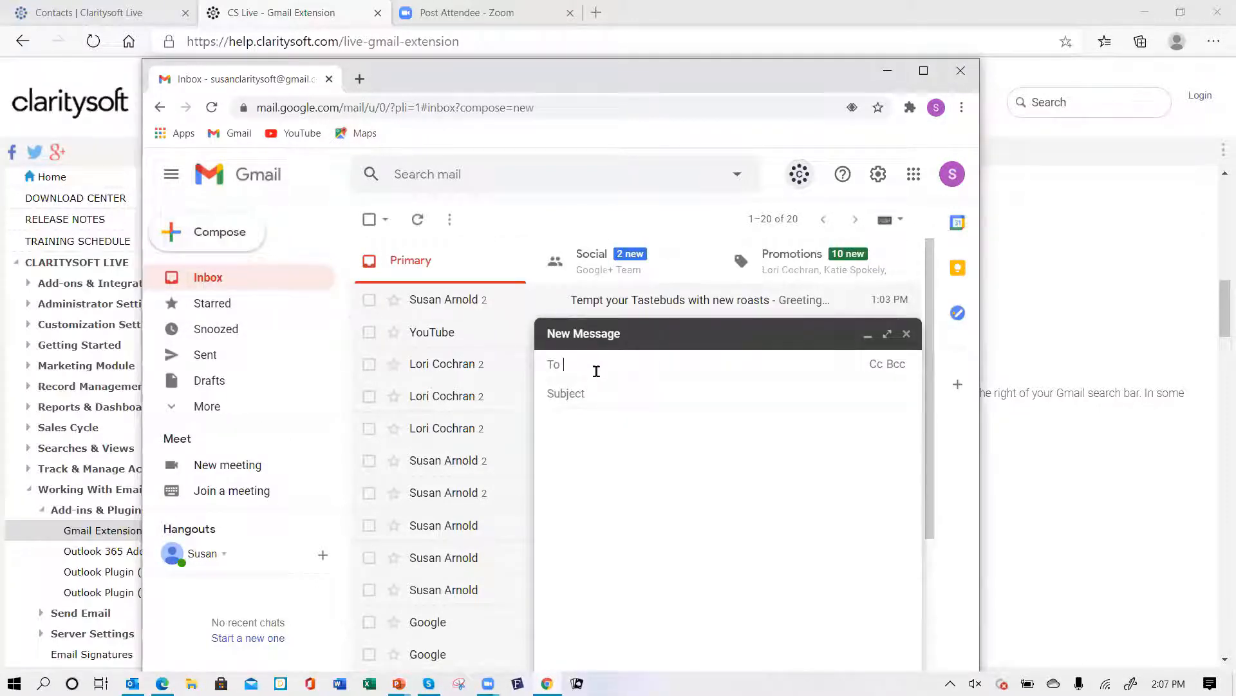
type("sus")
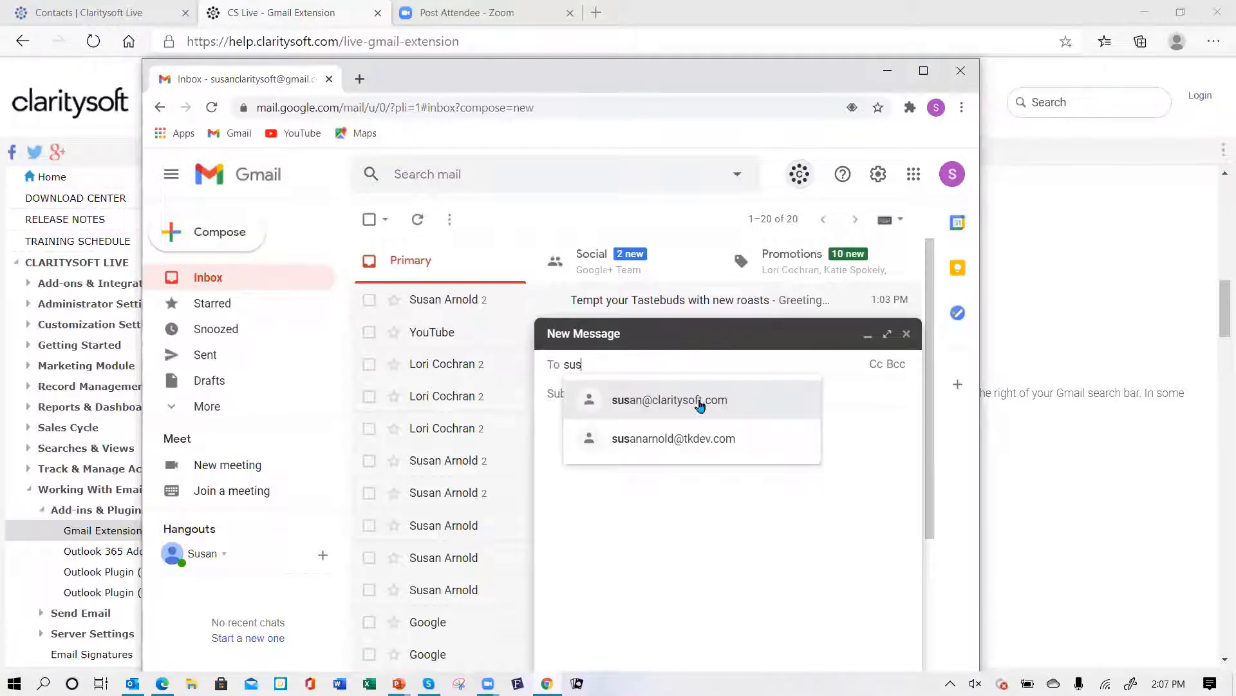
left_click(673, 438)
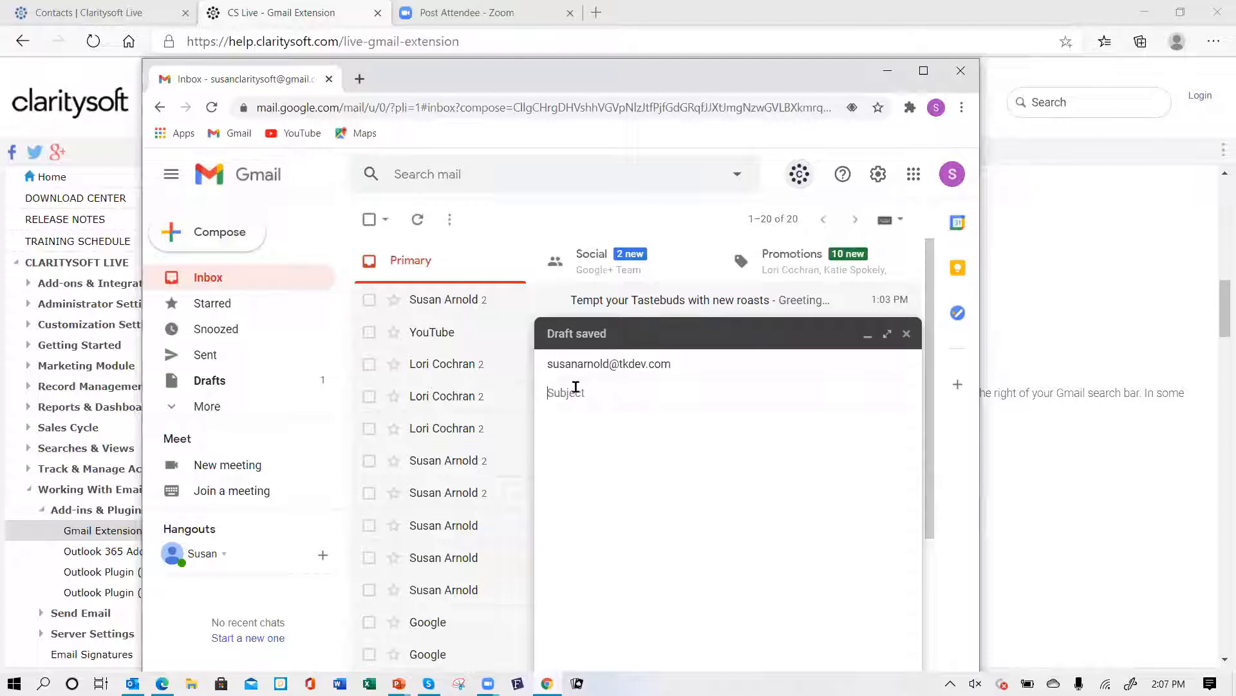
- Enter the subject 'New email from Gmail to test the connection' and the body 'Test email connection'
type("New email from Gmail to tes")
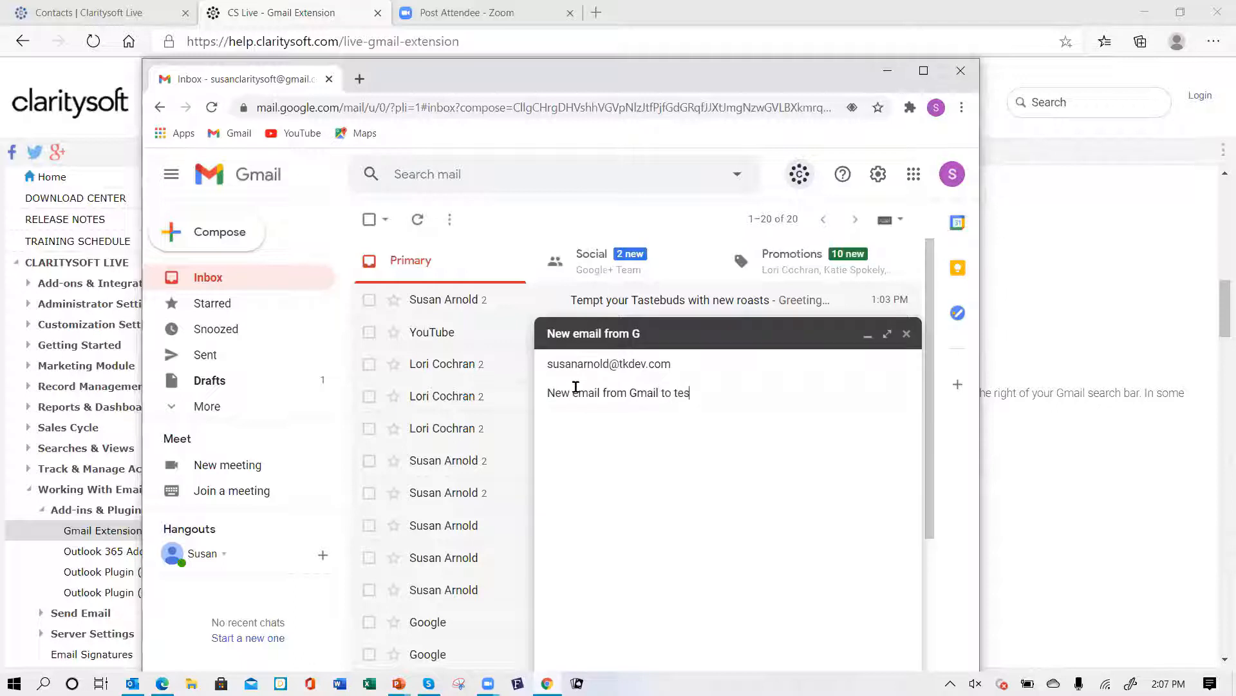
type("t the connection")
left_click(582, 419)
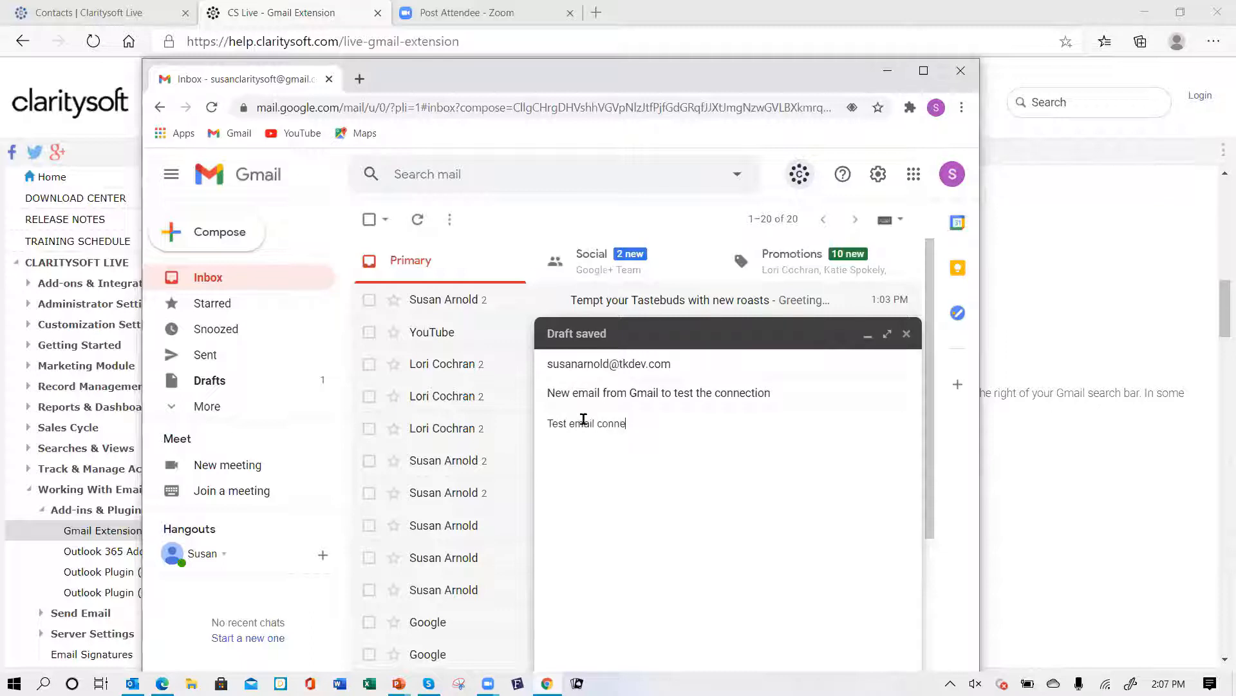
type("Test email connection")
- Open Send & Save to Claritysoft for the message, choose Contacts, and search existing contacts for the recipient's name
left_click_drag(934, 519, 944, 566)
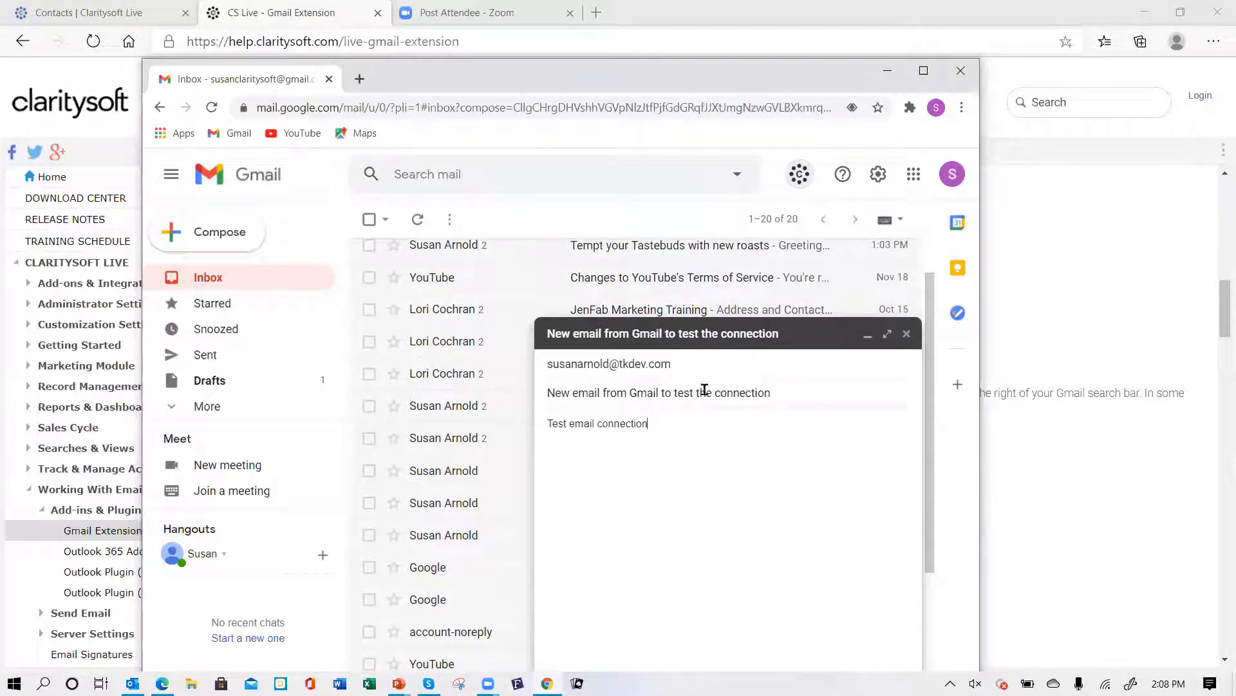
left_click(924, 72)
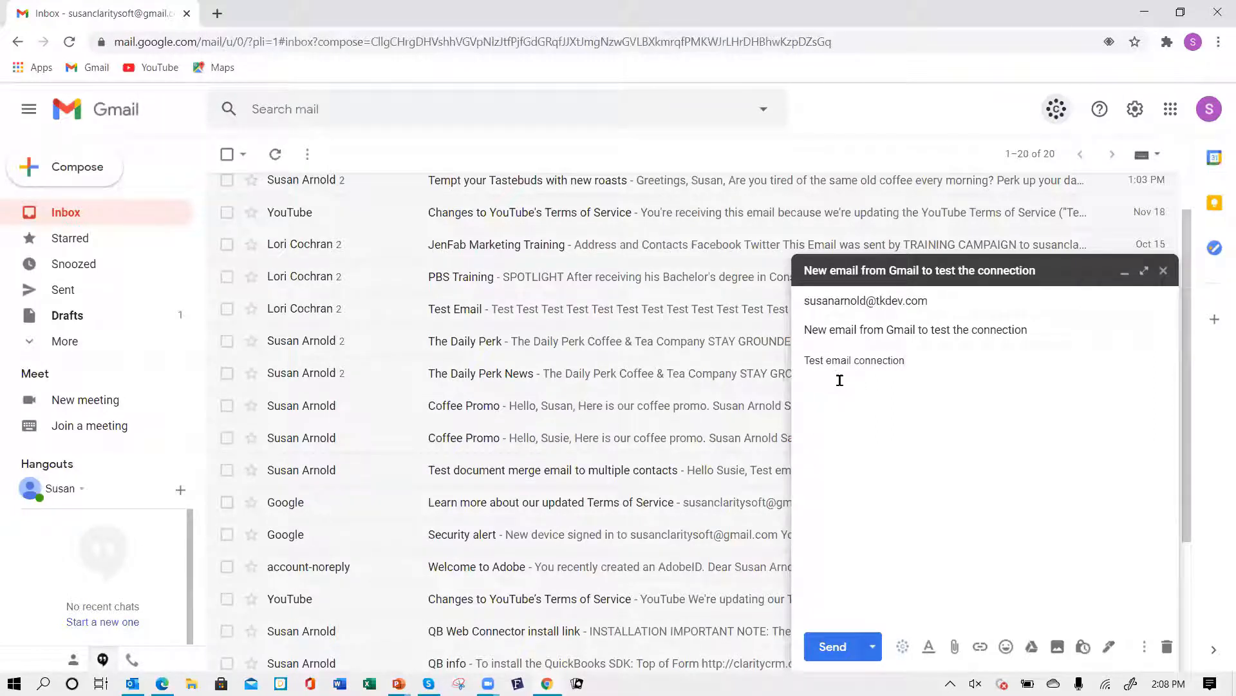
left_click(904, 648)
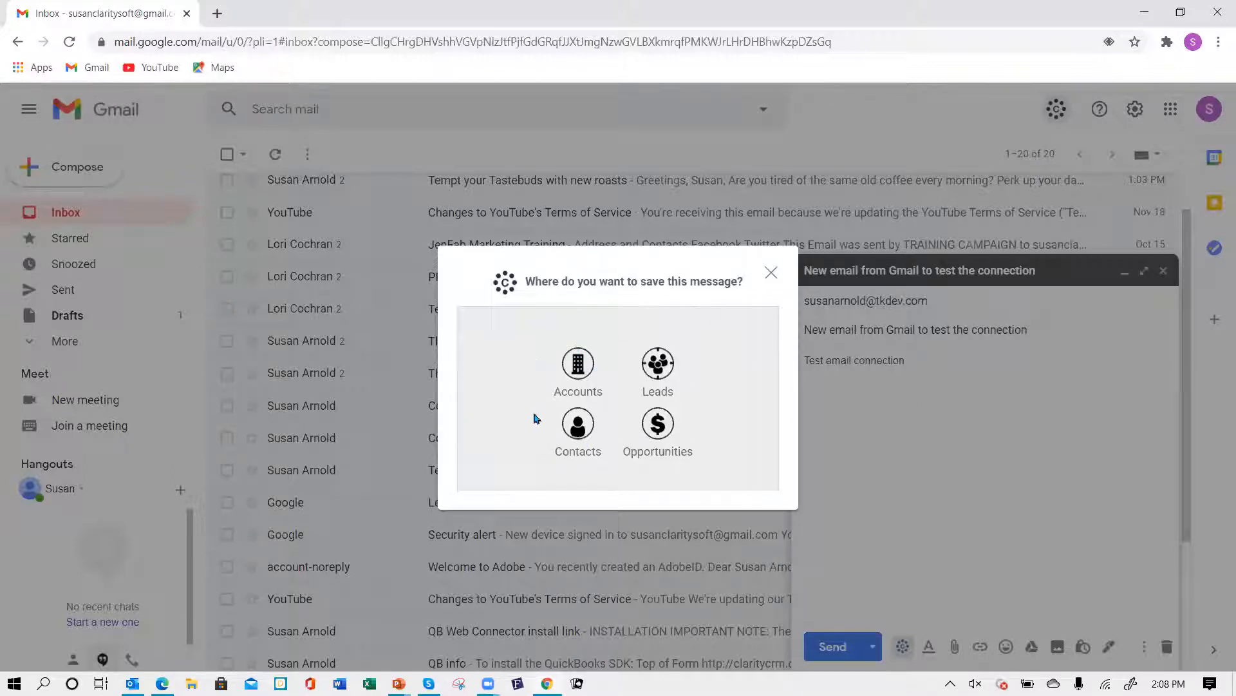
left_click(576, 425)
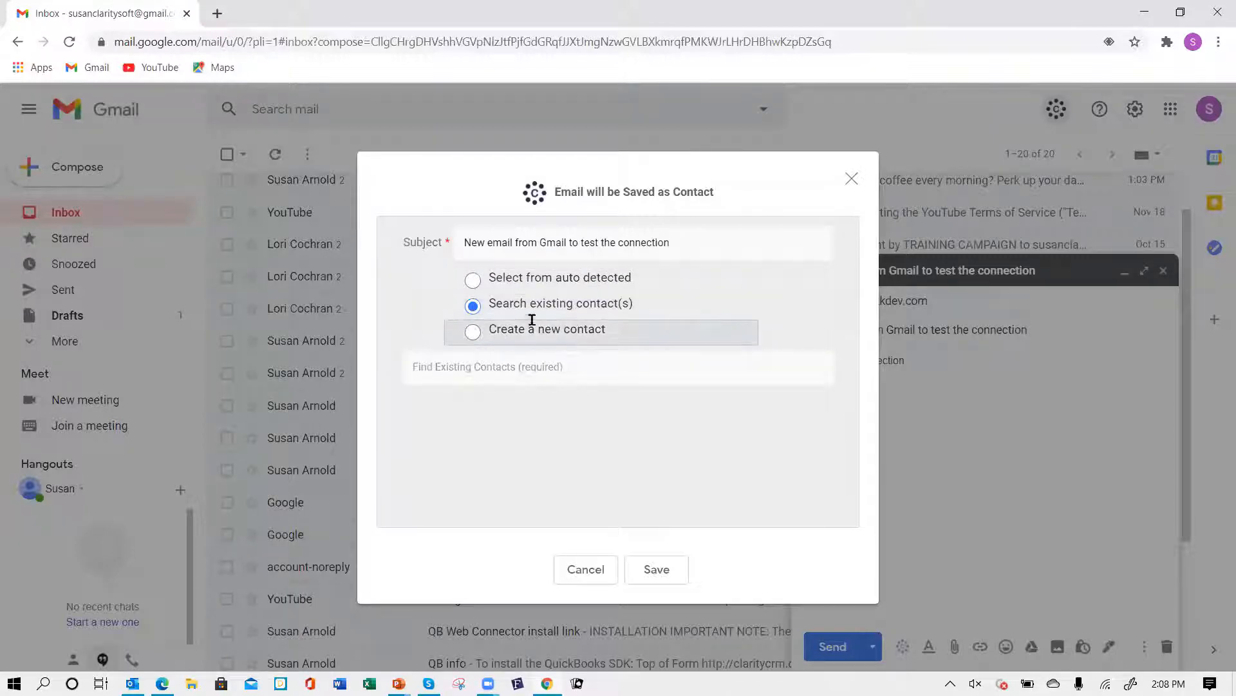
left_click(472, 282)
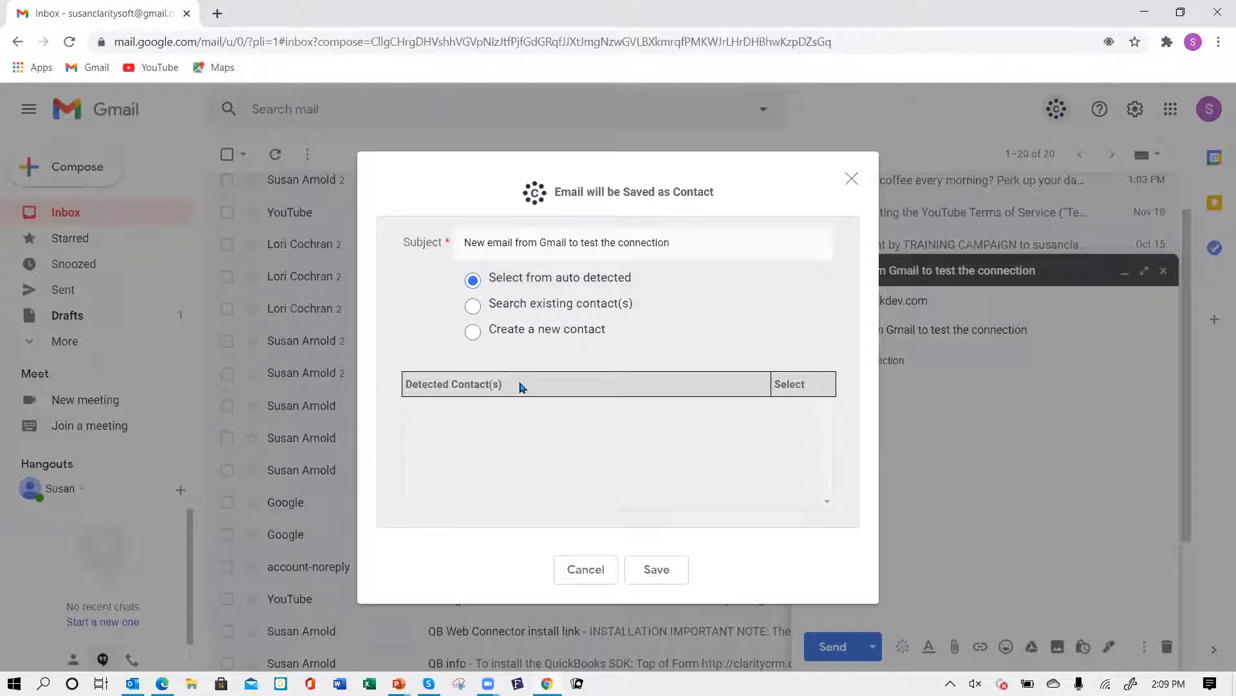
left_click(472, 307)
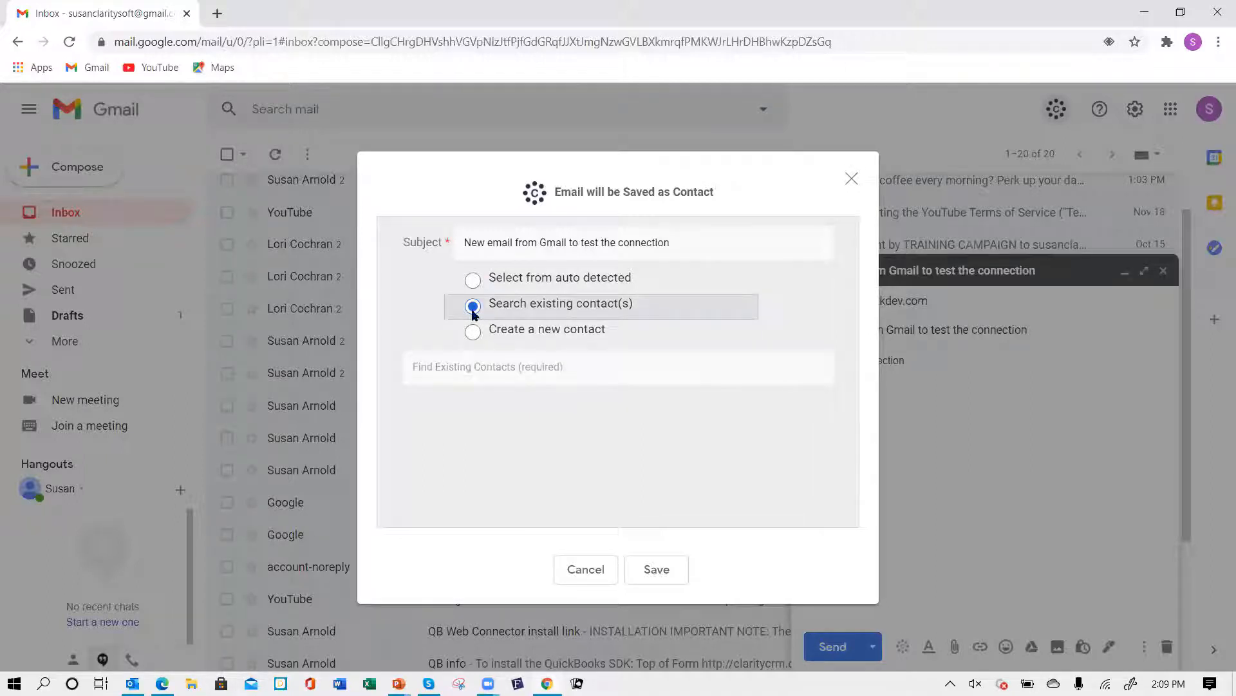
left_click(446, 370)
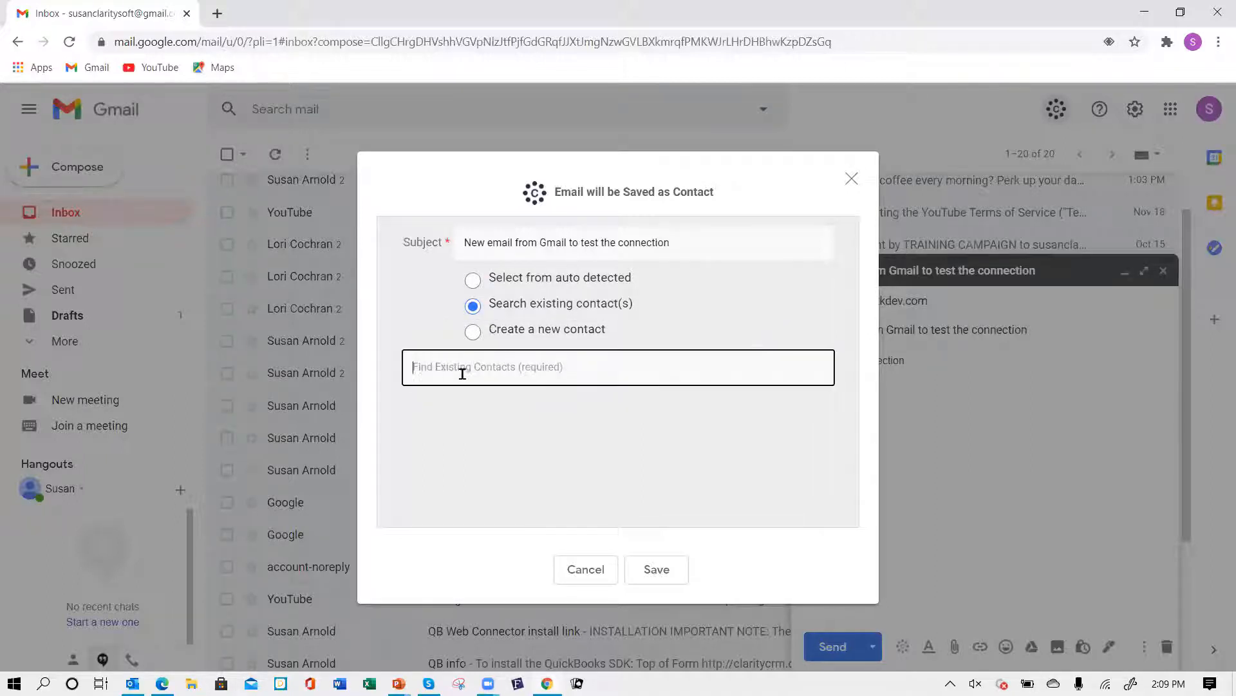
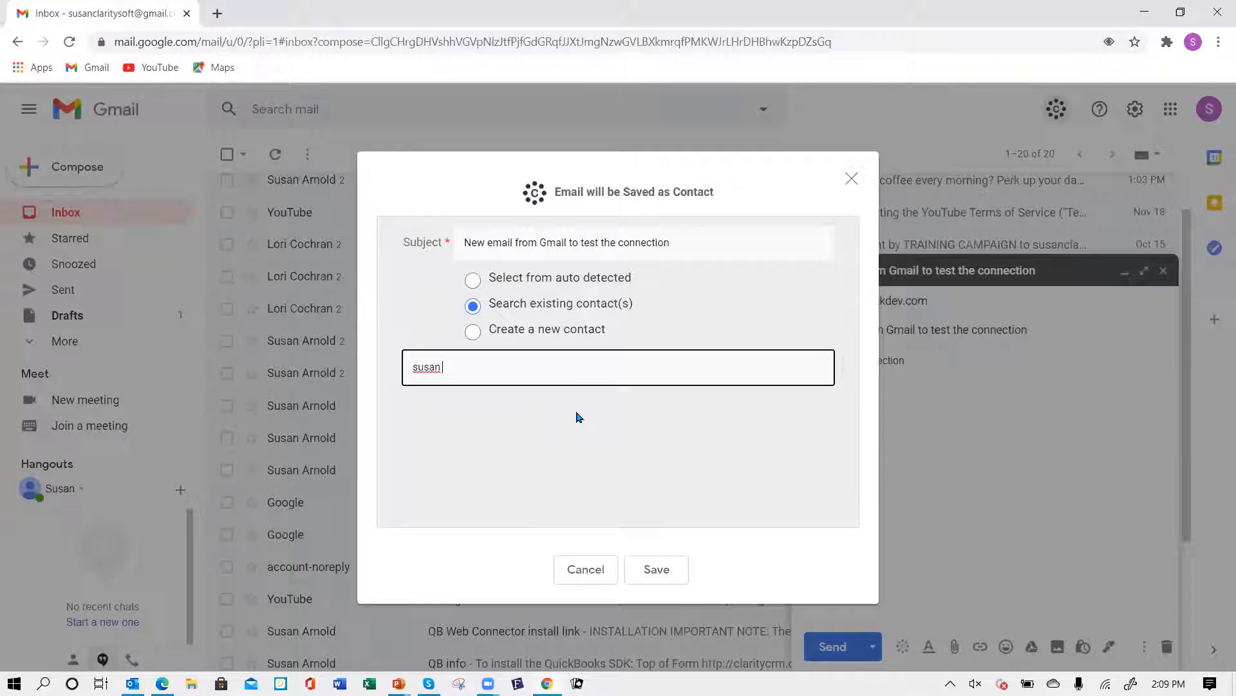
left_click(527, 442)
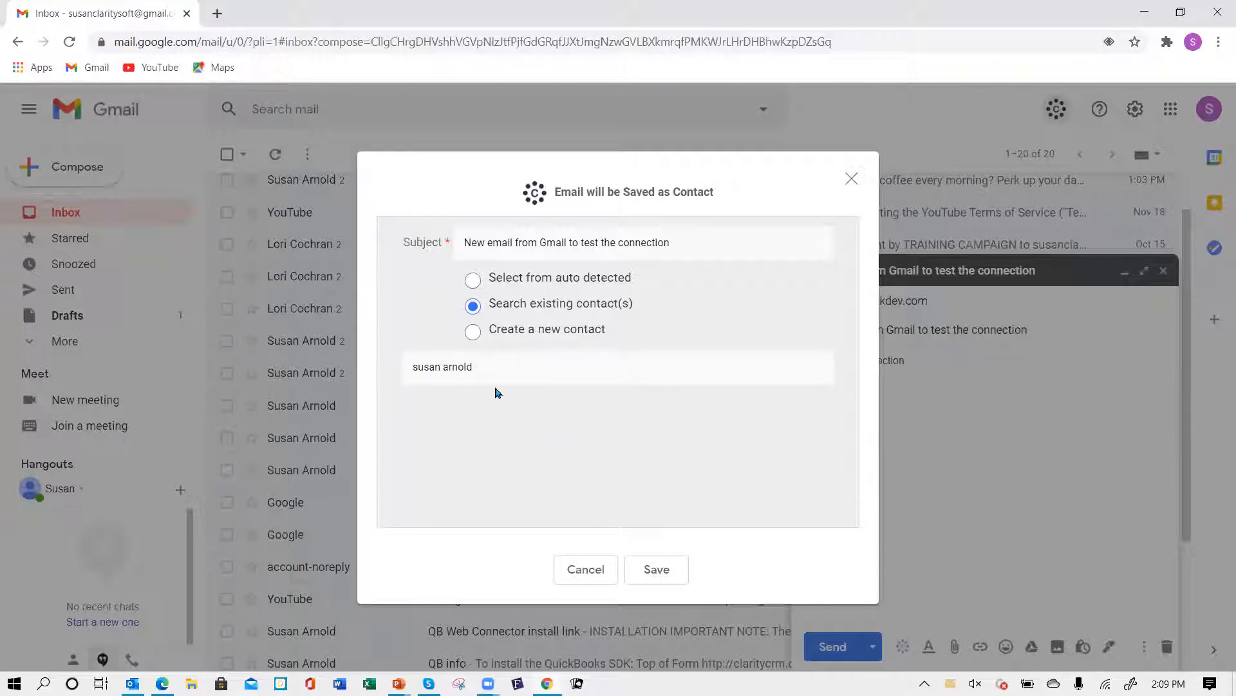
left_click(486, 370)
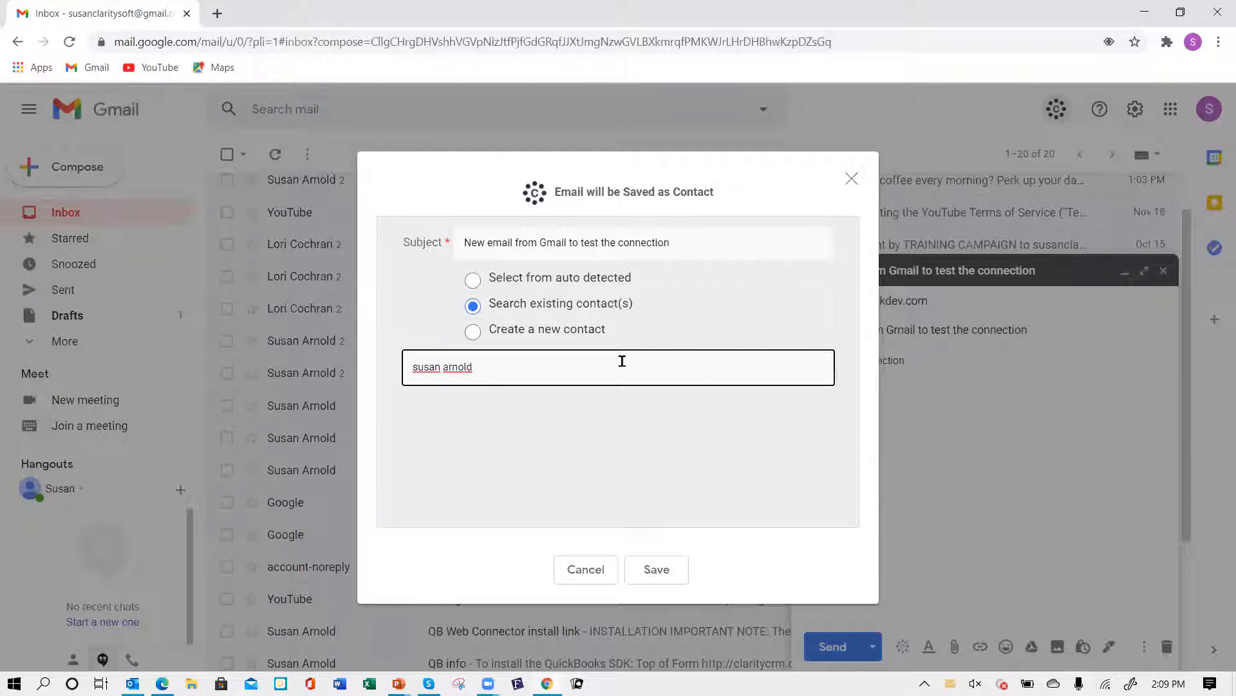
- Try to save the message to the searched contact, then close the save dialog
left_click(660, 571)
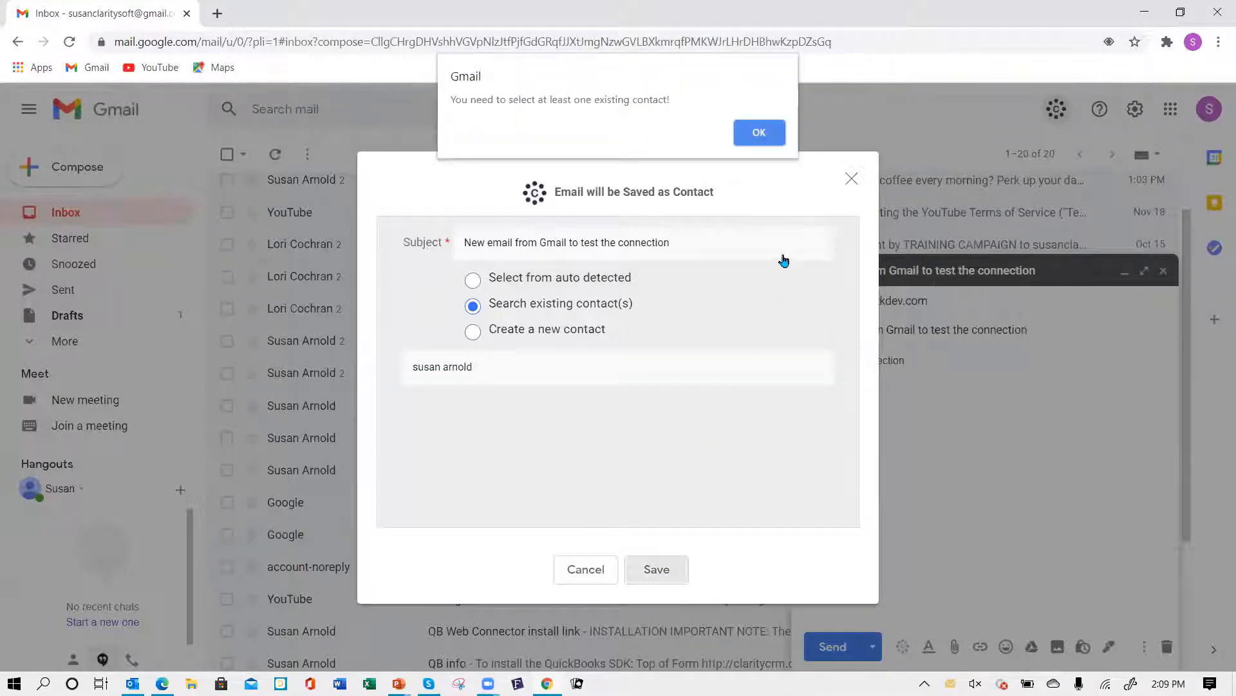
left_click(759, 139)
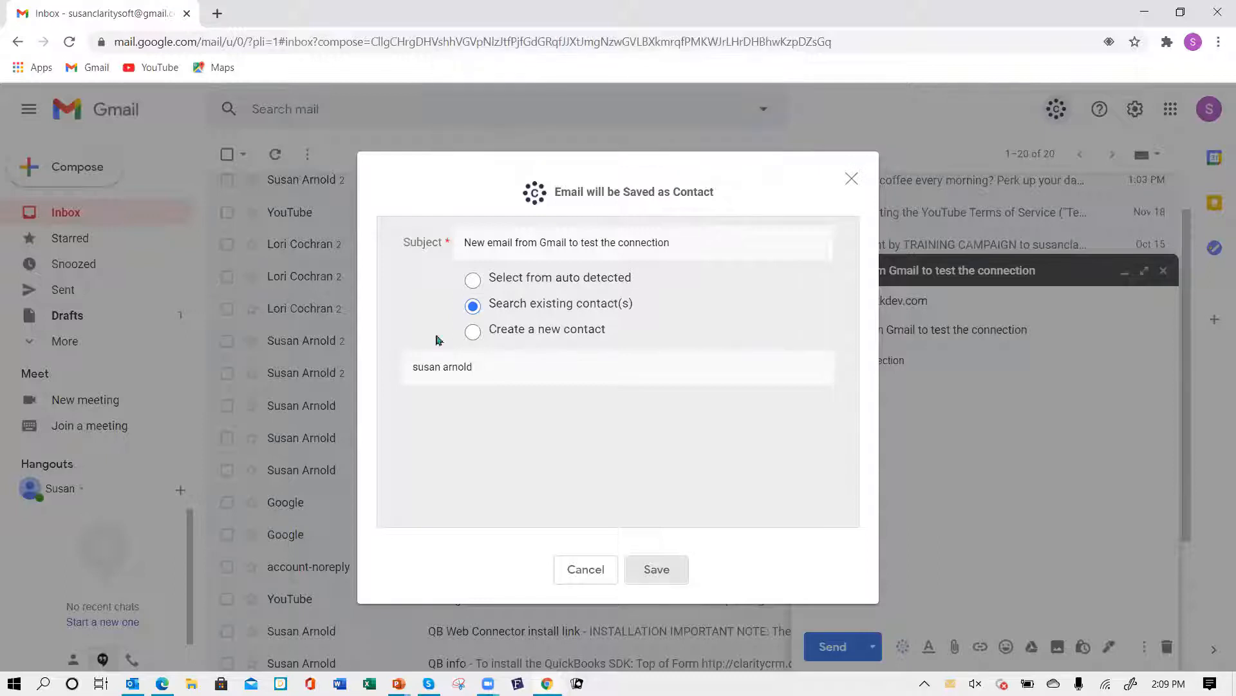
left_click_drag(481, 366, 278, 380)
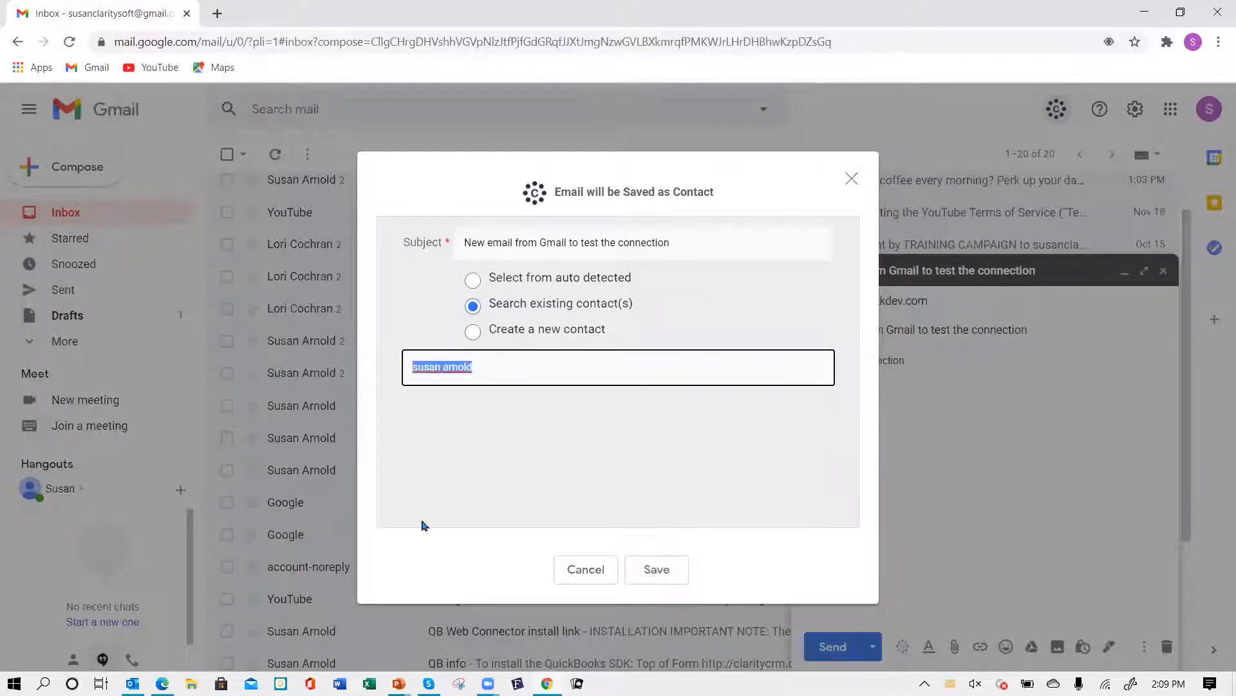
left_click(657, 569)
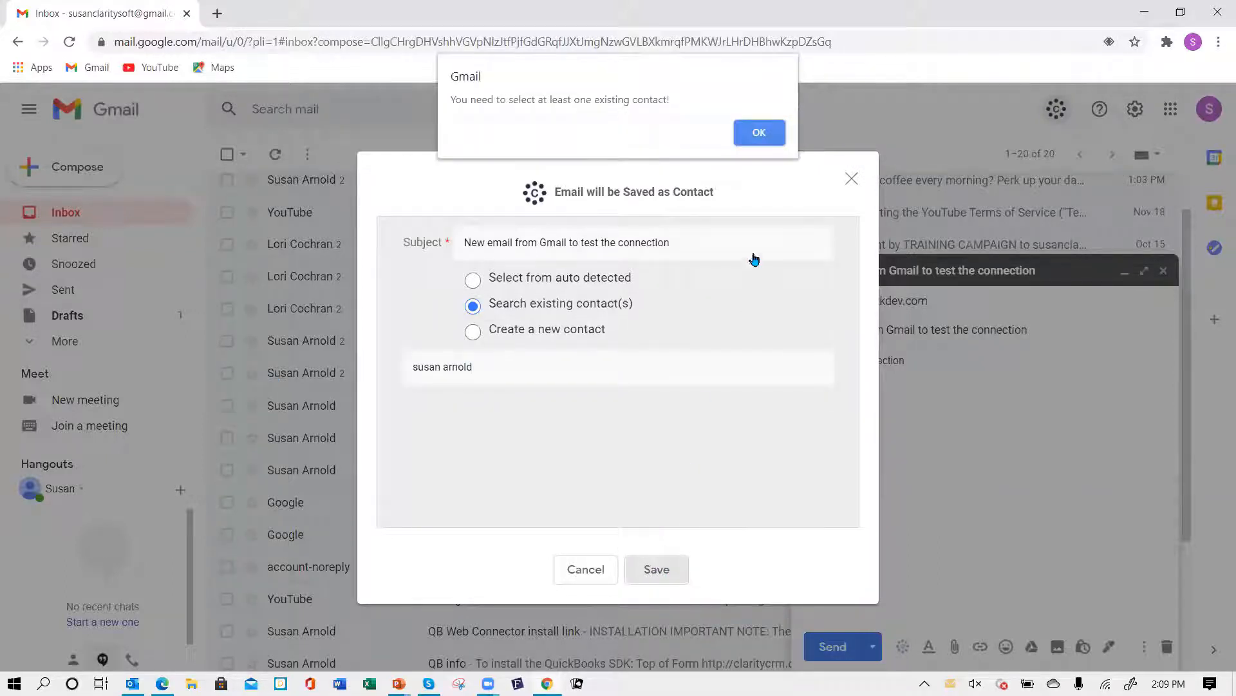
left_click(766, 142)
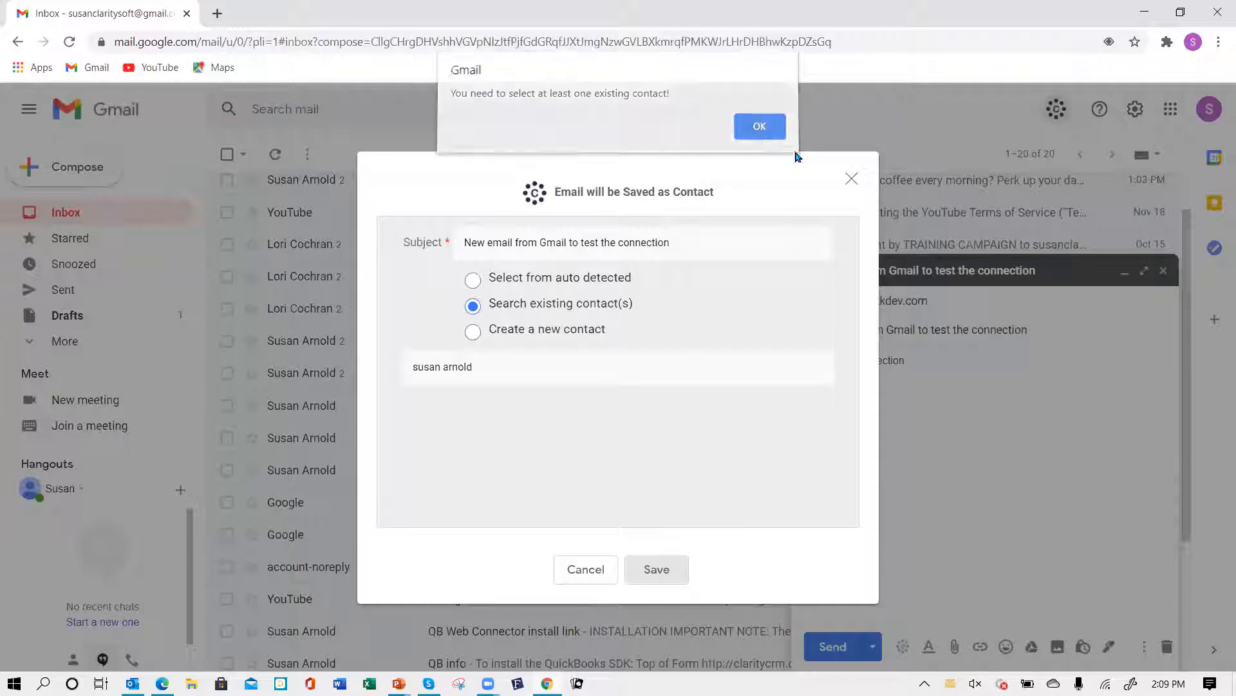
left_click(853, 180)
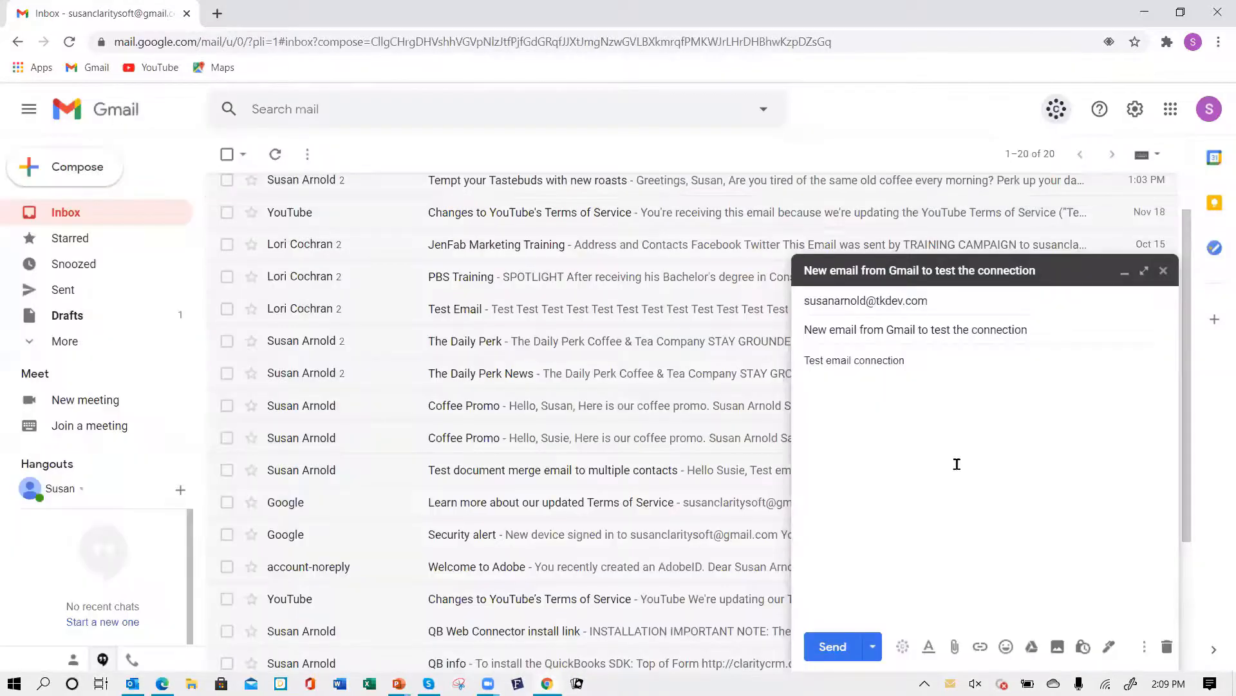
left_click(904, 647)
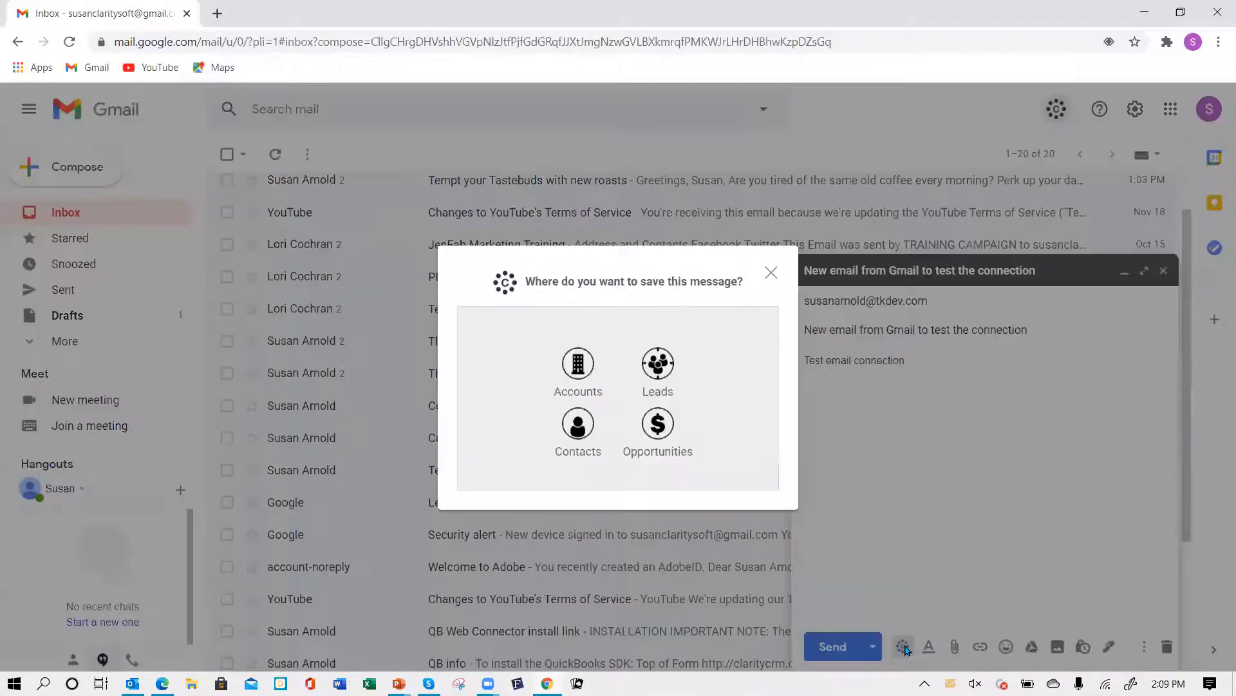
left_click(583, 430)
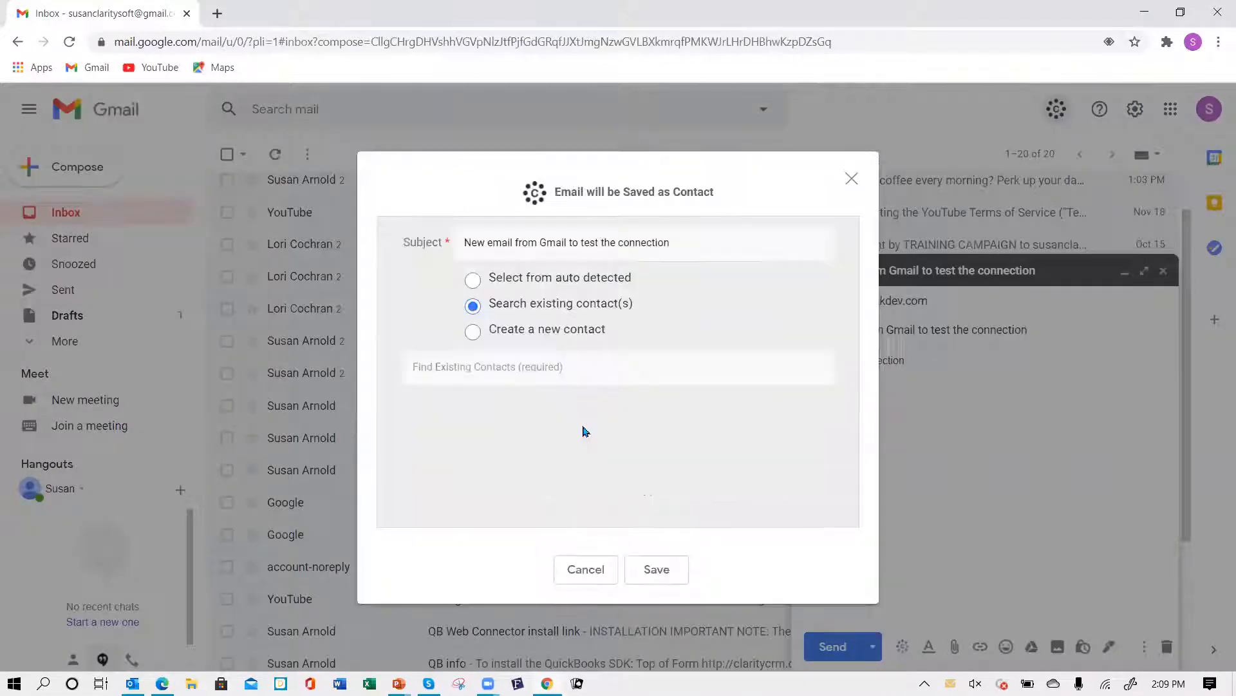
left_click(471, 374)
type("susan")
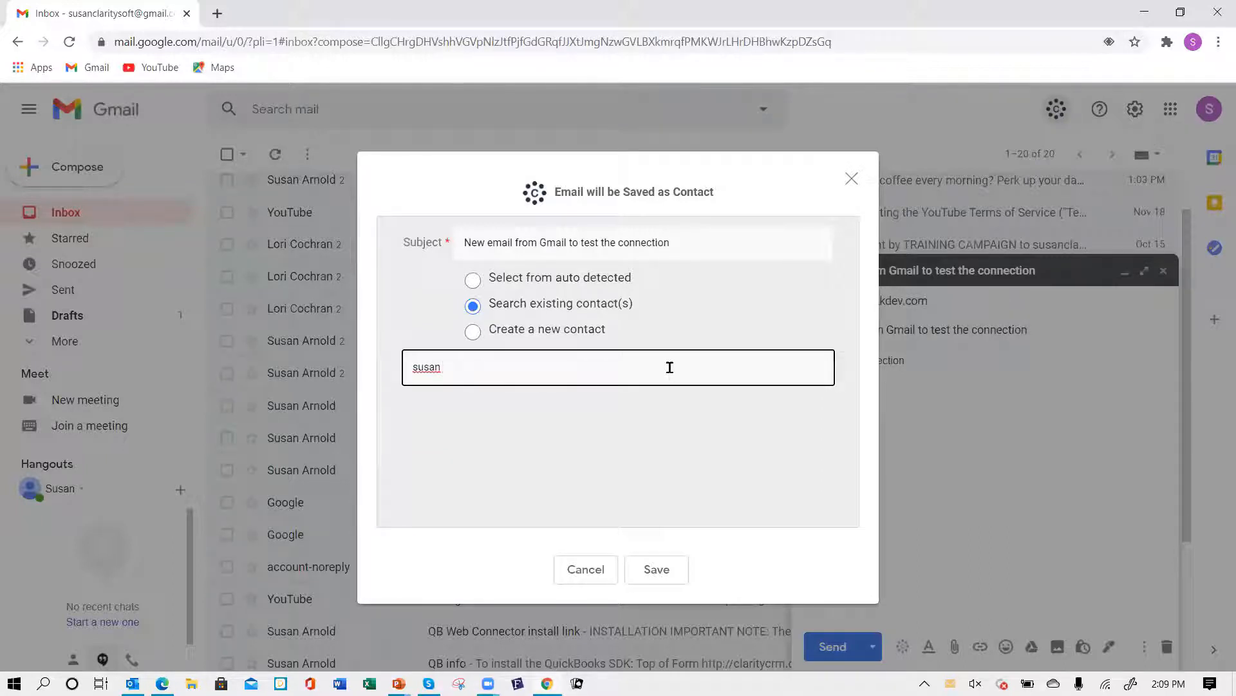
left_click(584, 569)
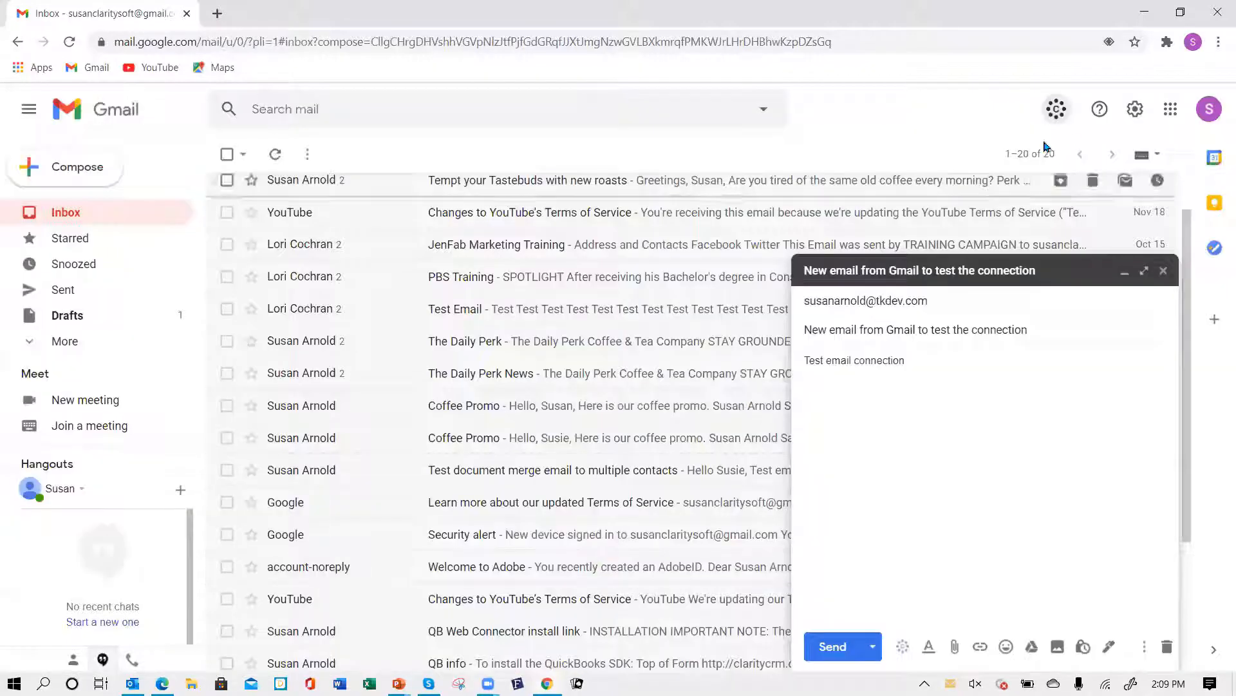
- Close the message draft and sign out of the Gmail account
left_click(1165, 273)
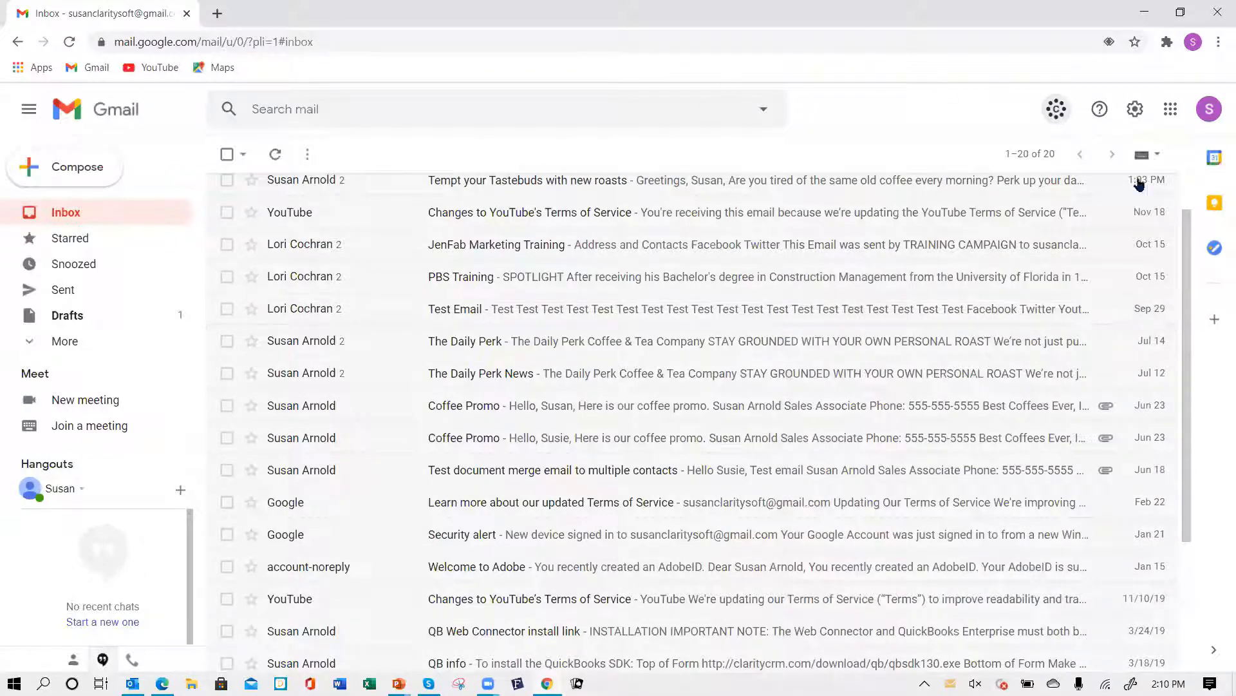
left_click(1213, 113)
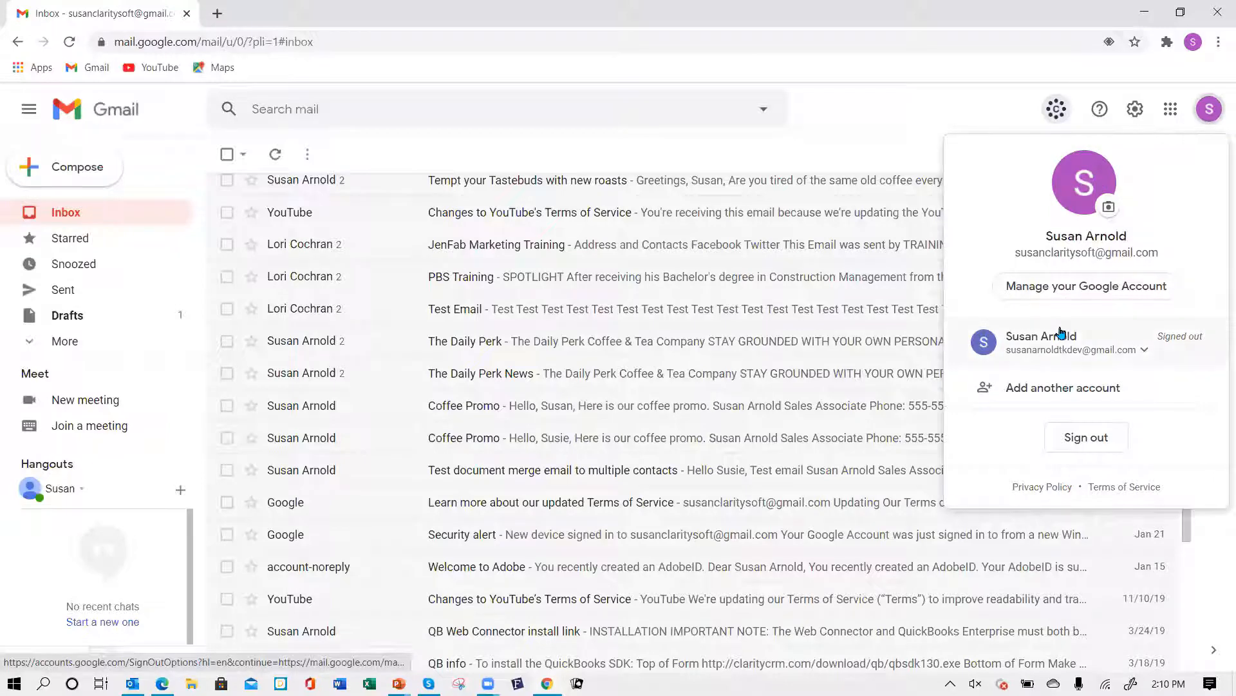
left_click(1086, 436)
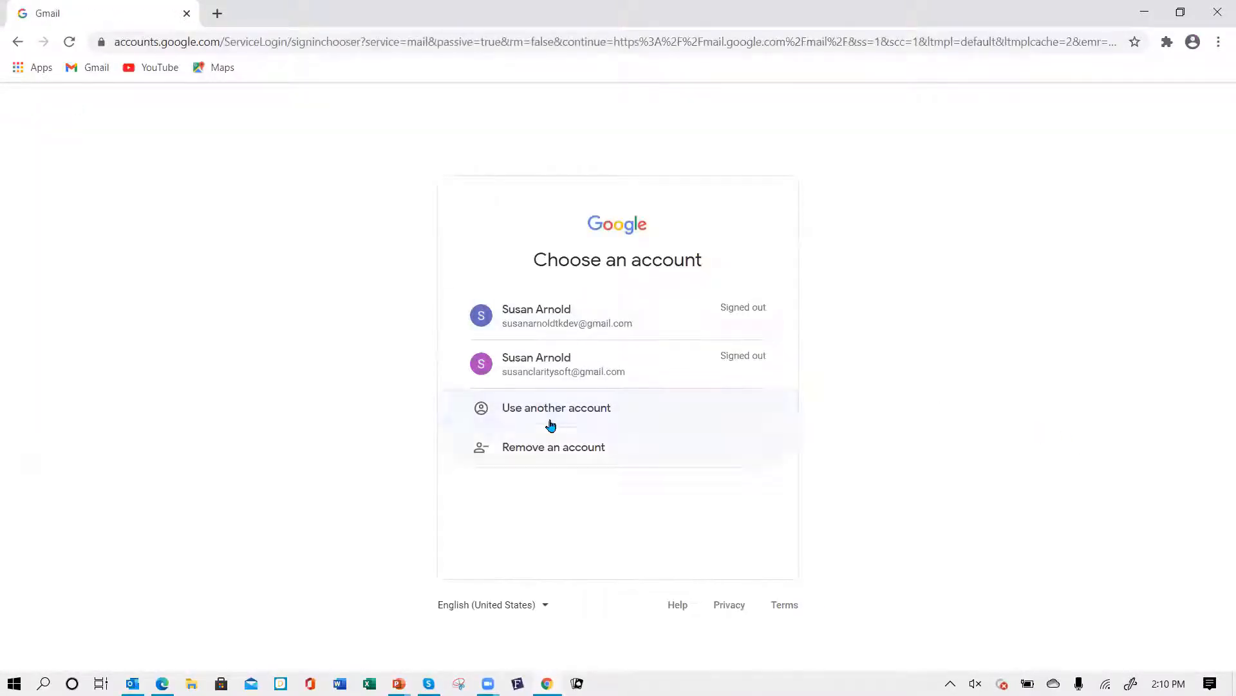
- Sign back in to the Claritysoft Gmail account by entering the account password
left_click(553, 376)
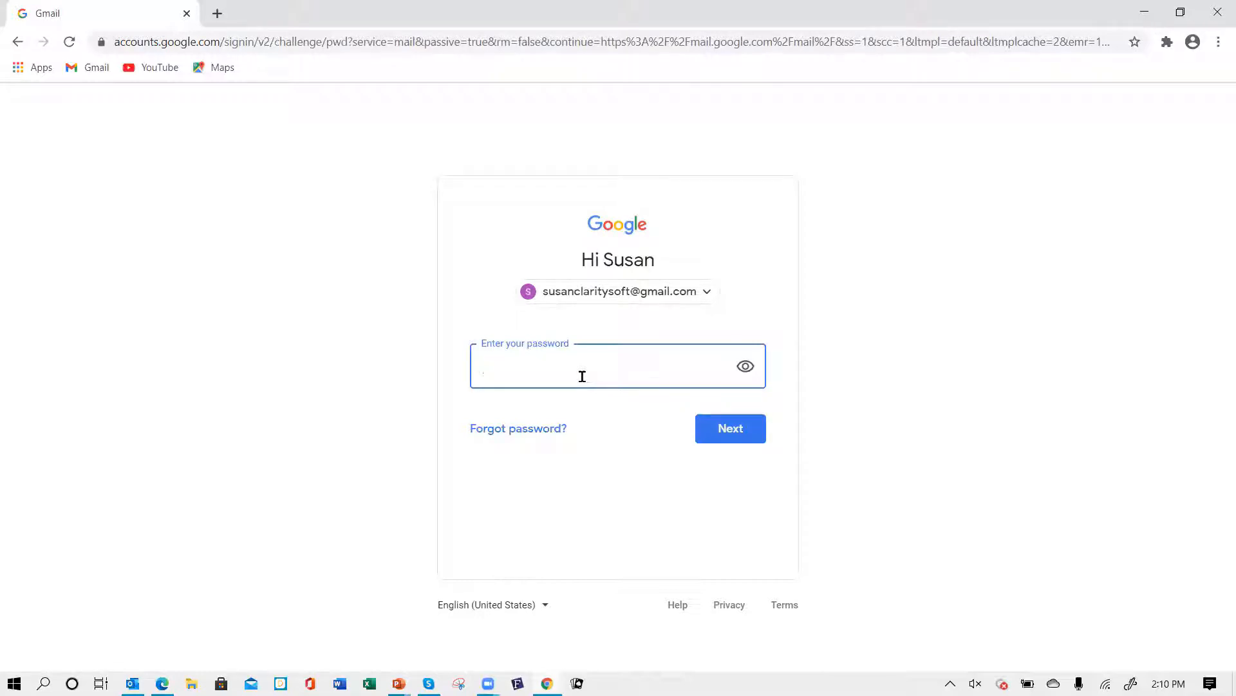
type("•")
left_click(728, 425)
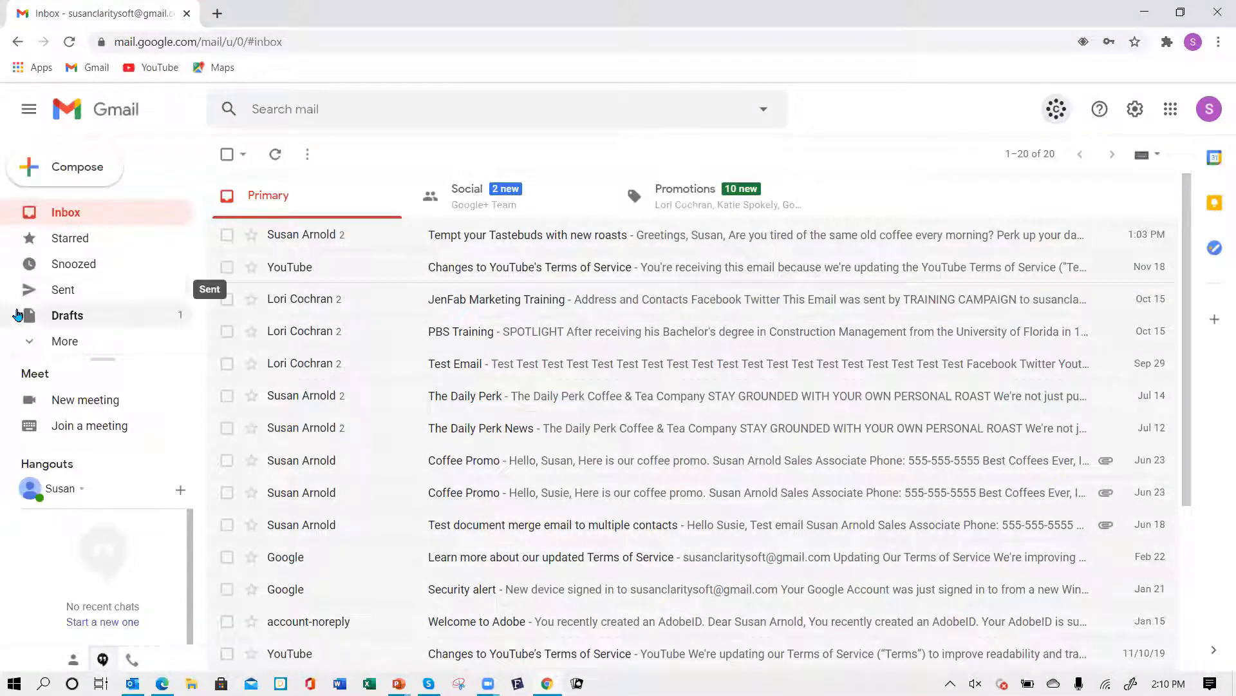
- Reopen the 'New email from Gmail to test the connection' draft from the Drafts folder
left_click(85, 316)
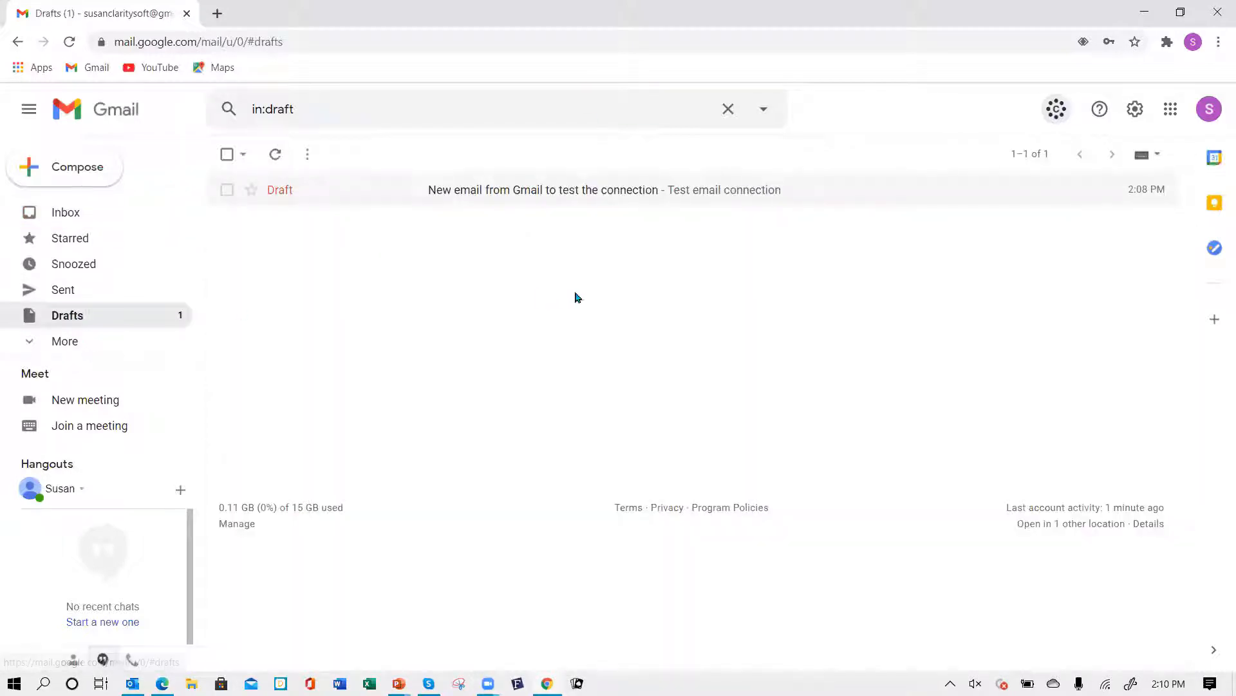
left_click(493, 202)
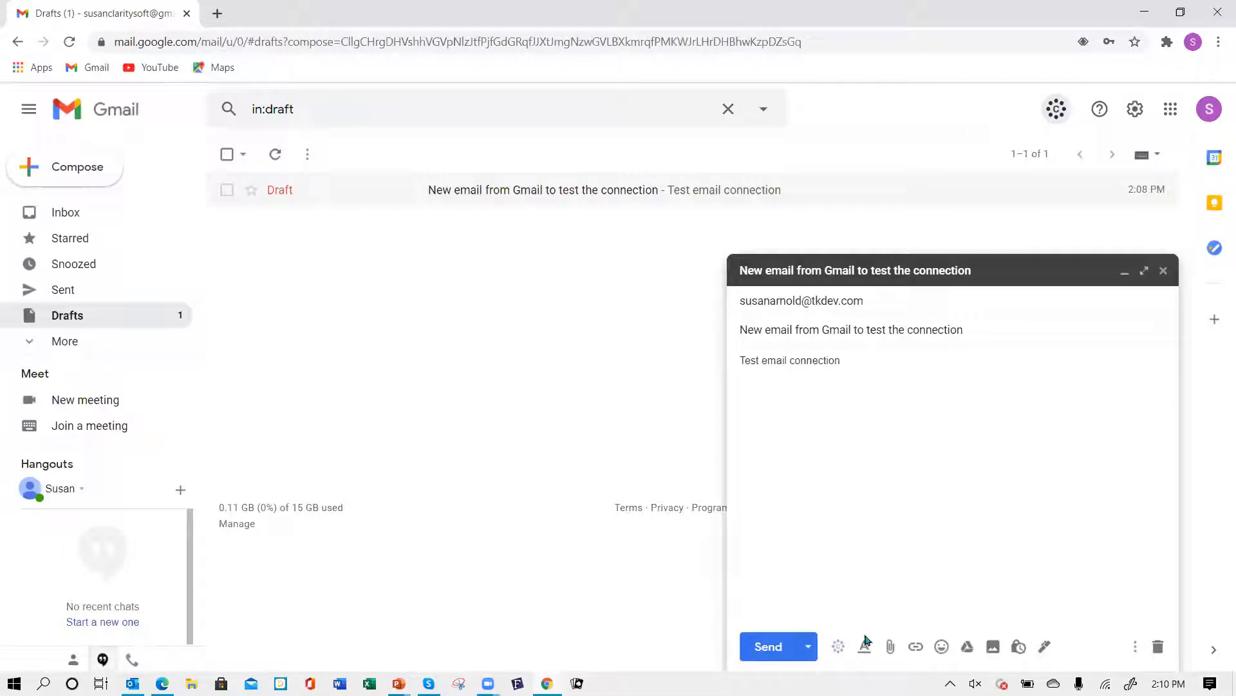
left_click(839, 649)
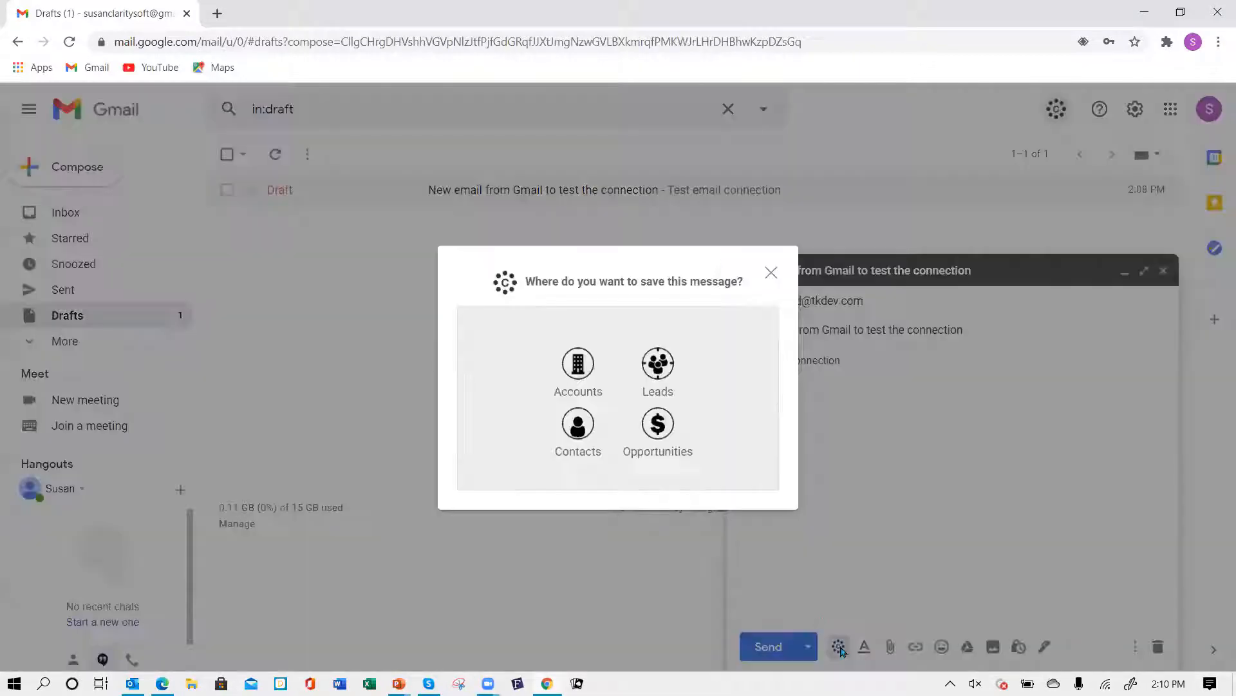
left_click(586, 428)
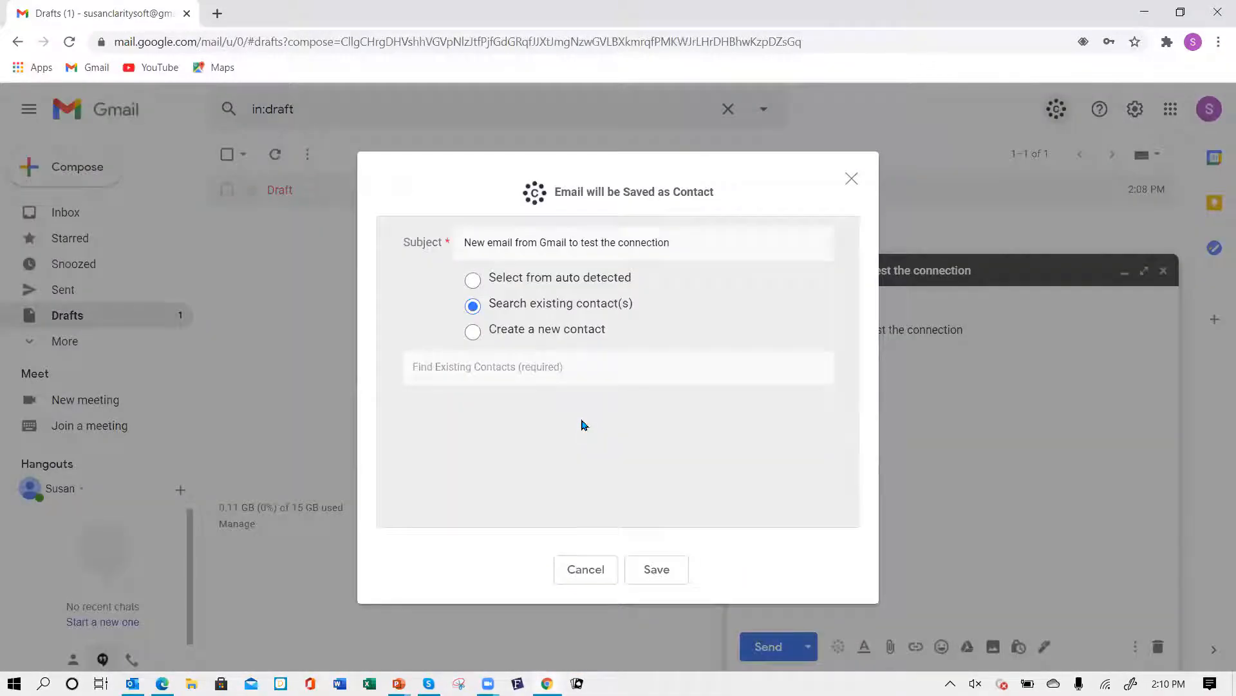
left_click(464, 366)
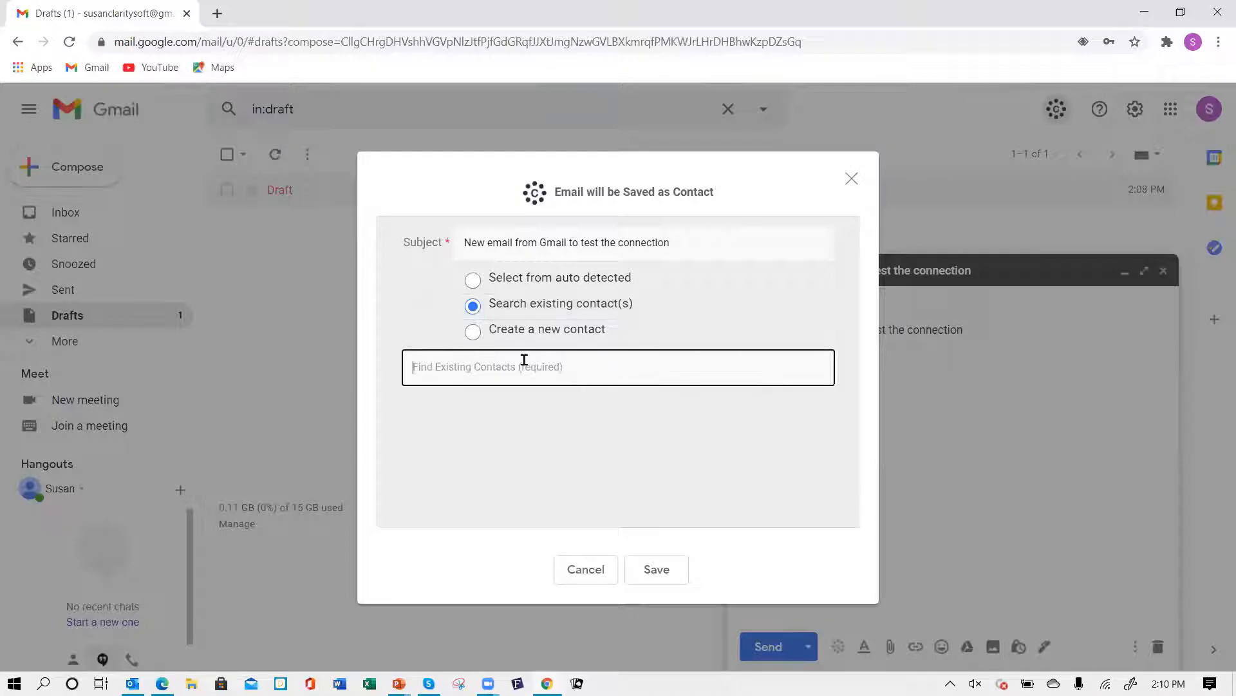
type("susan")
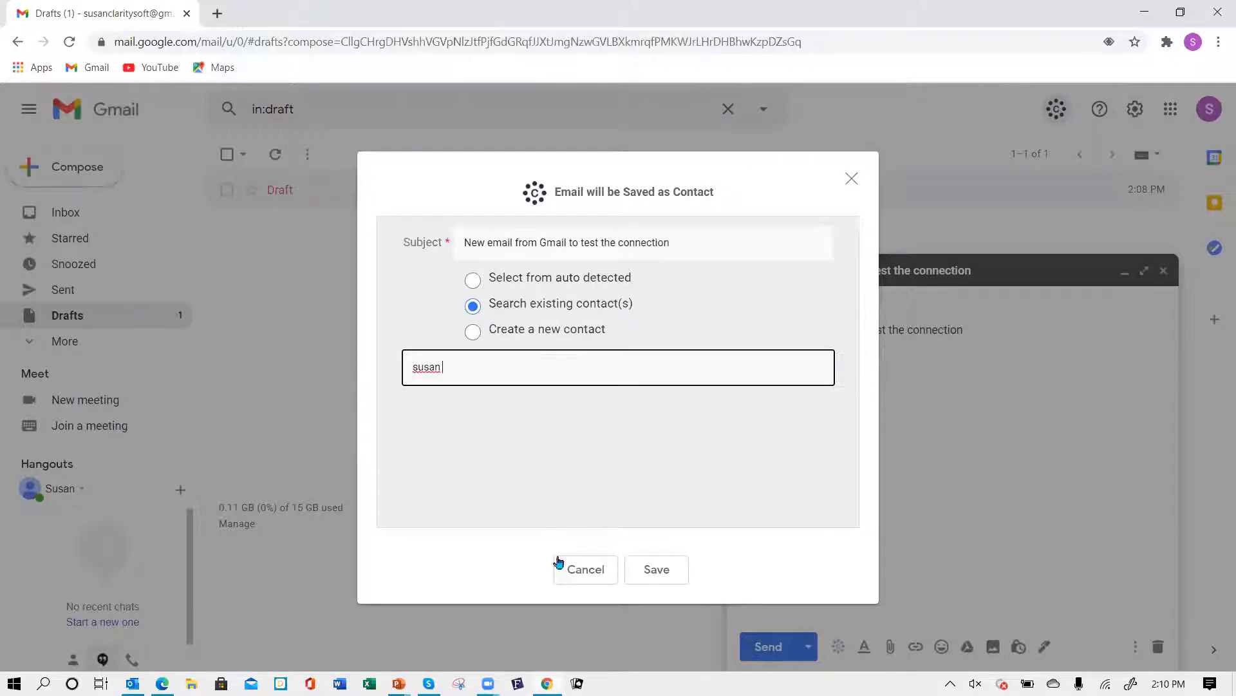
left_click(585, 570)
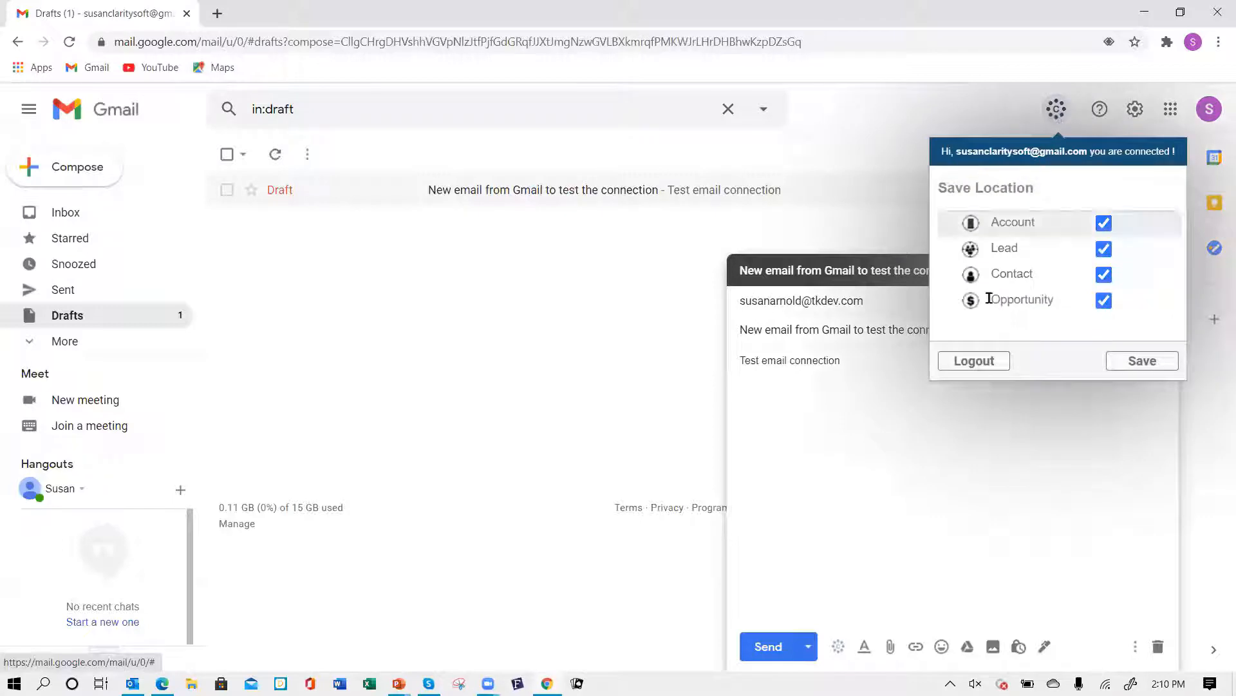
- Log out of the Claritysoft extension and sign back in with the user name, account password and database name
left_click(993, 365)
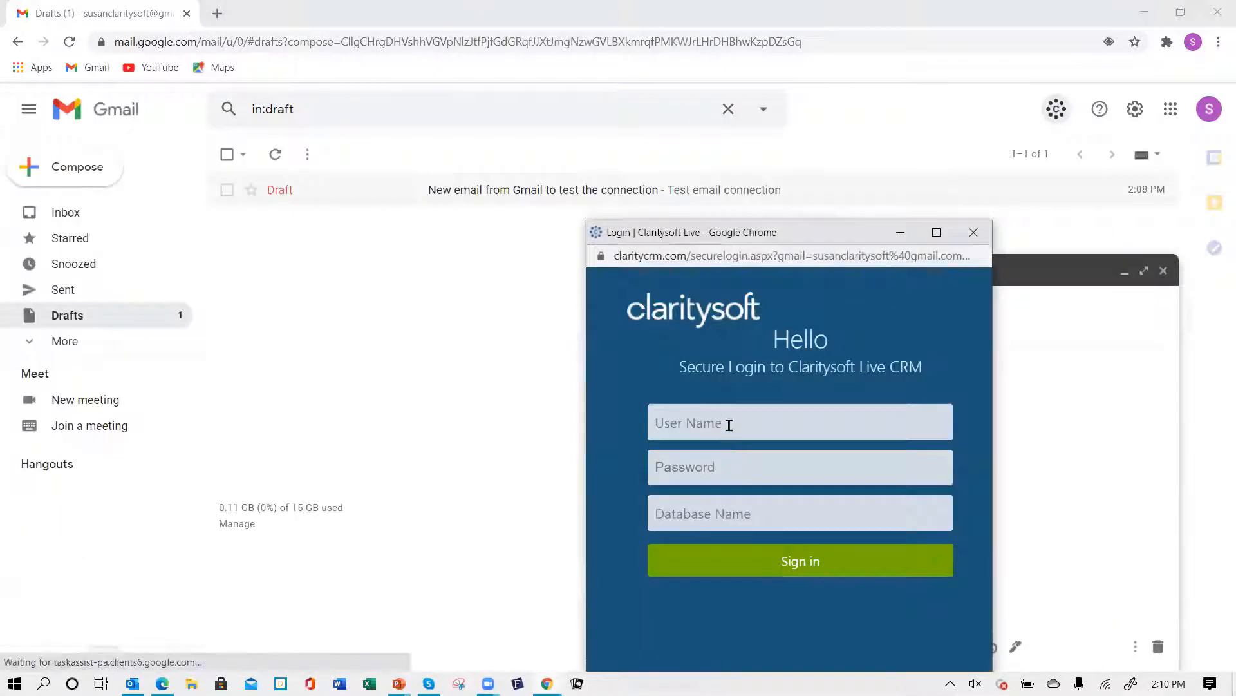
type("susan")
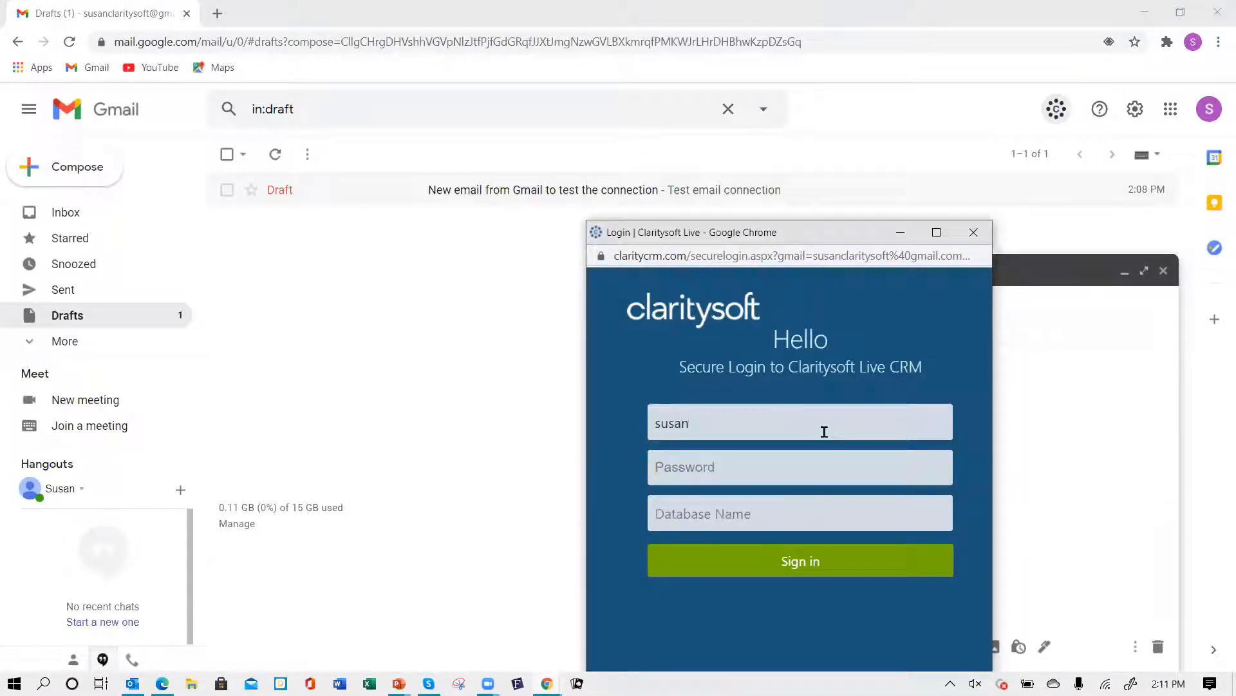
type("••")
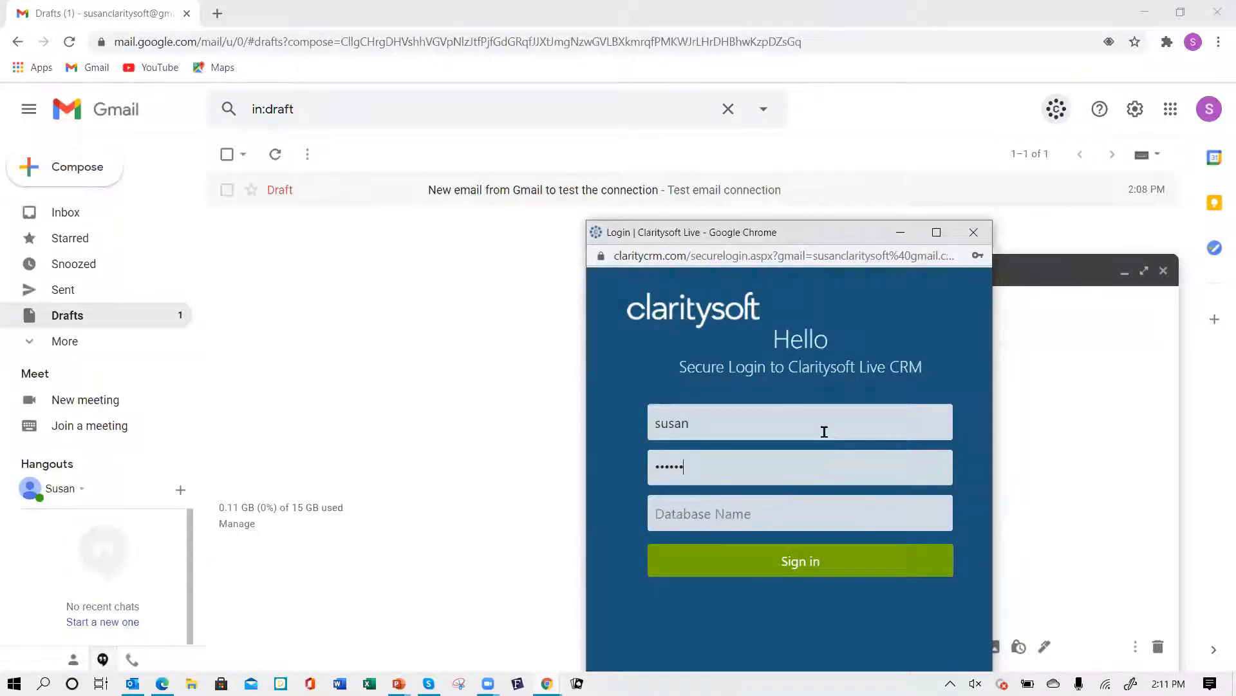
key("Tab")
type("c")
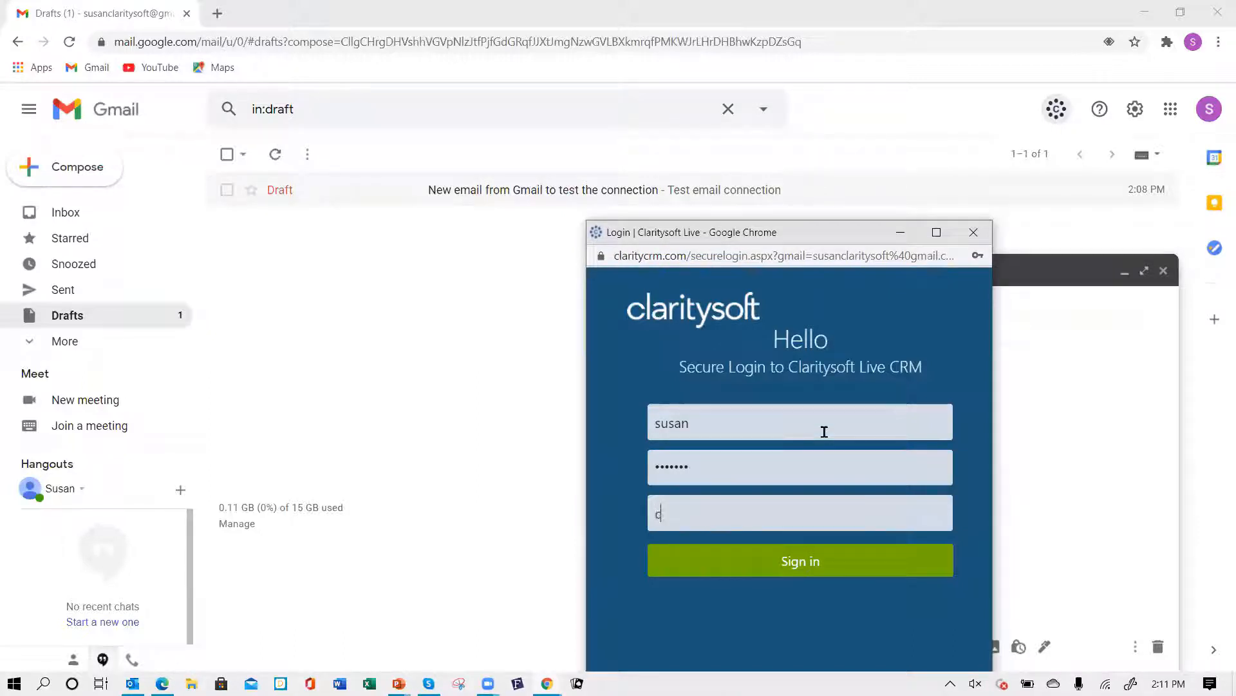
type("sdemo4")
left_click(799, 561)
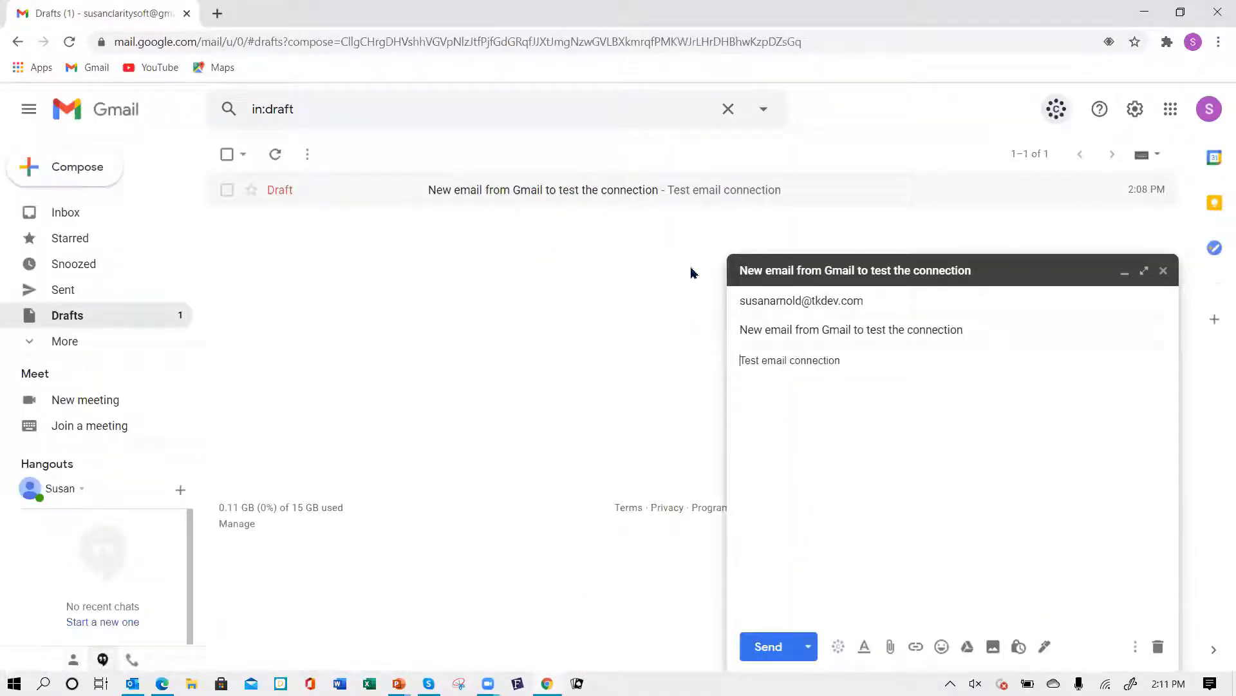
- Send the draft and save it to the auto-detected ADESA, Inc. contact
left_click(838, 647)
left_click(586, 430)
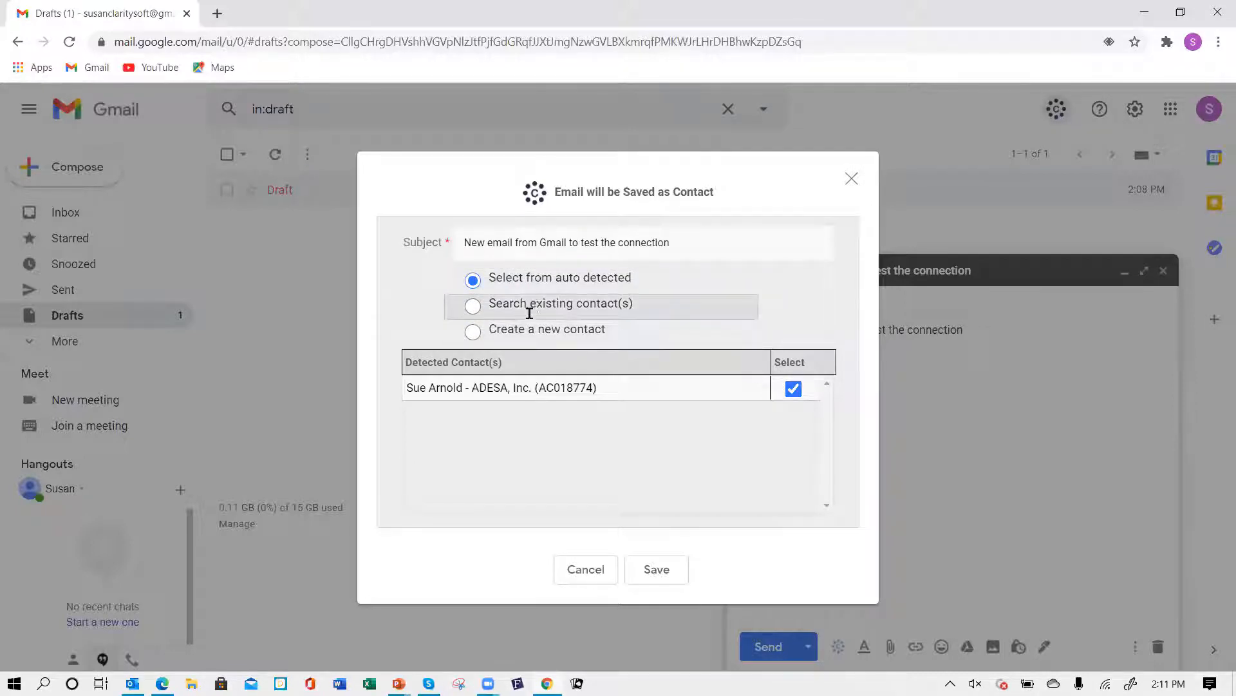
left_click(551, 398)
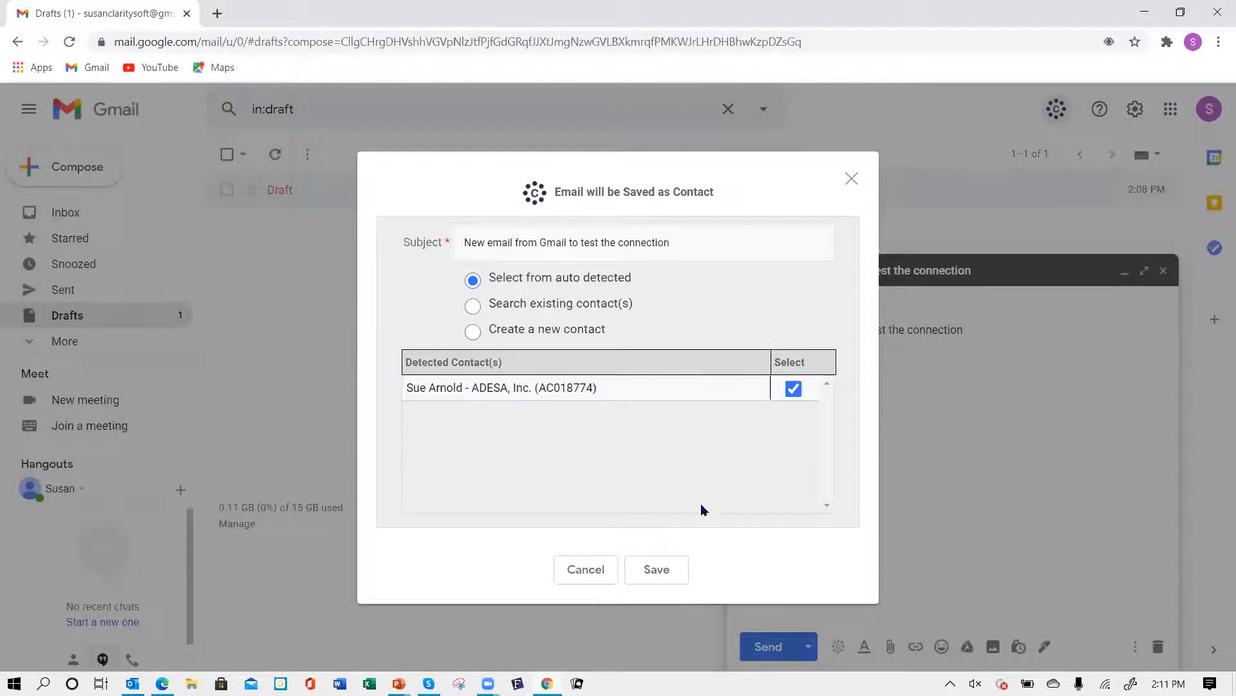
left_click(661, 572)
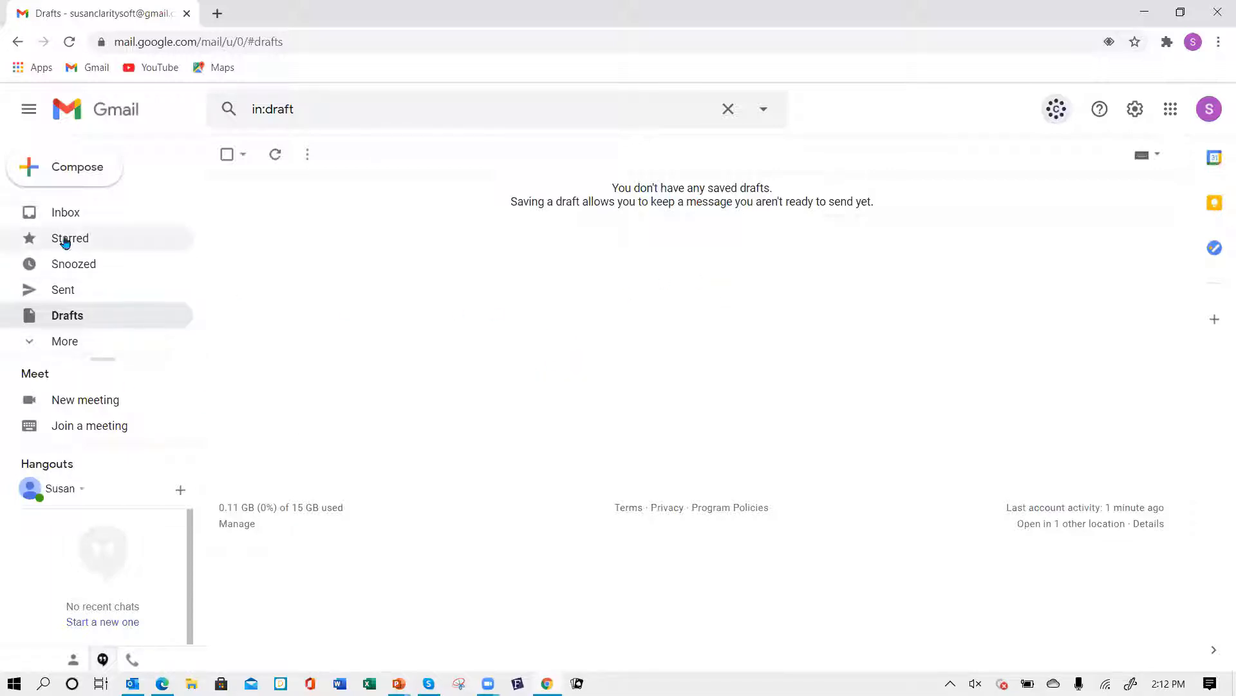
- Check the Sent folder, then switch to the Claritysoft CRM Contacts page in the other browser
left_click(67, 291)
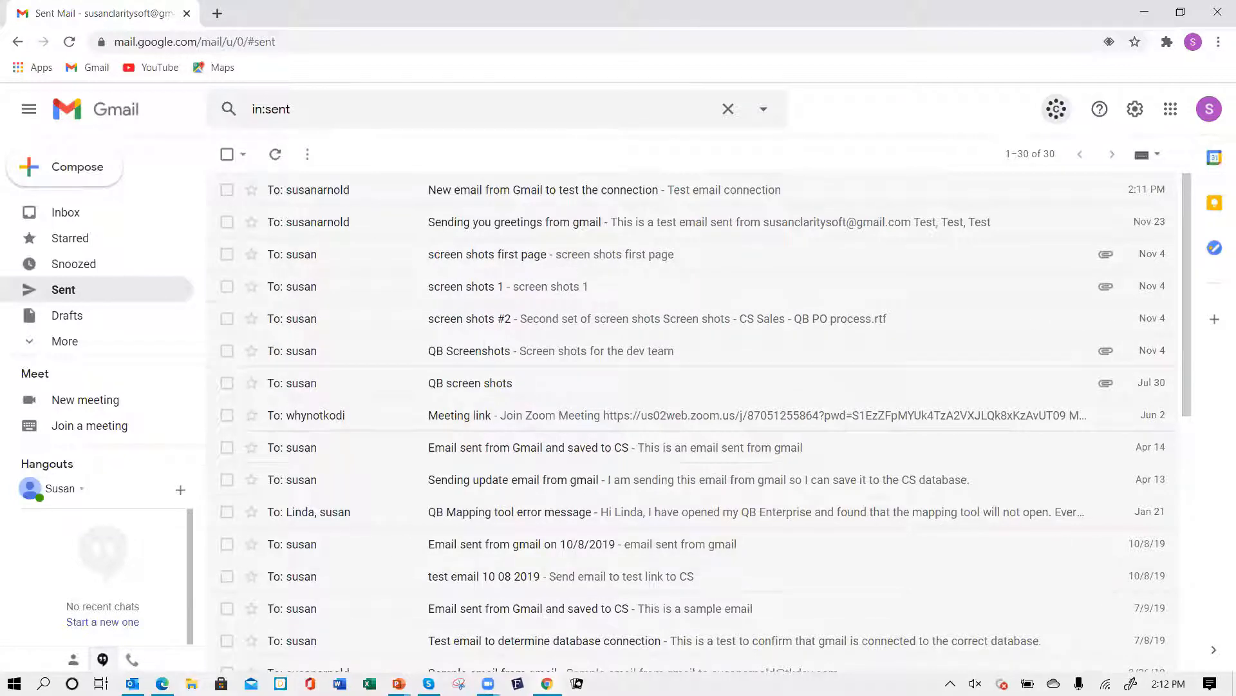
mouse_move(161, 682)
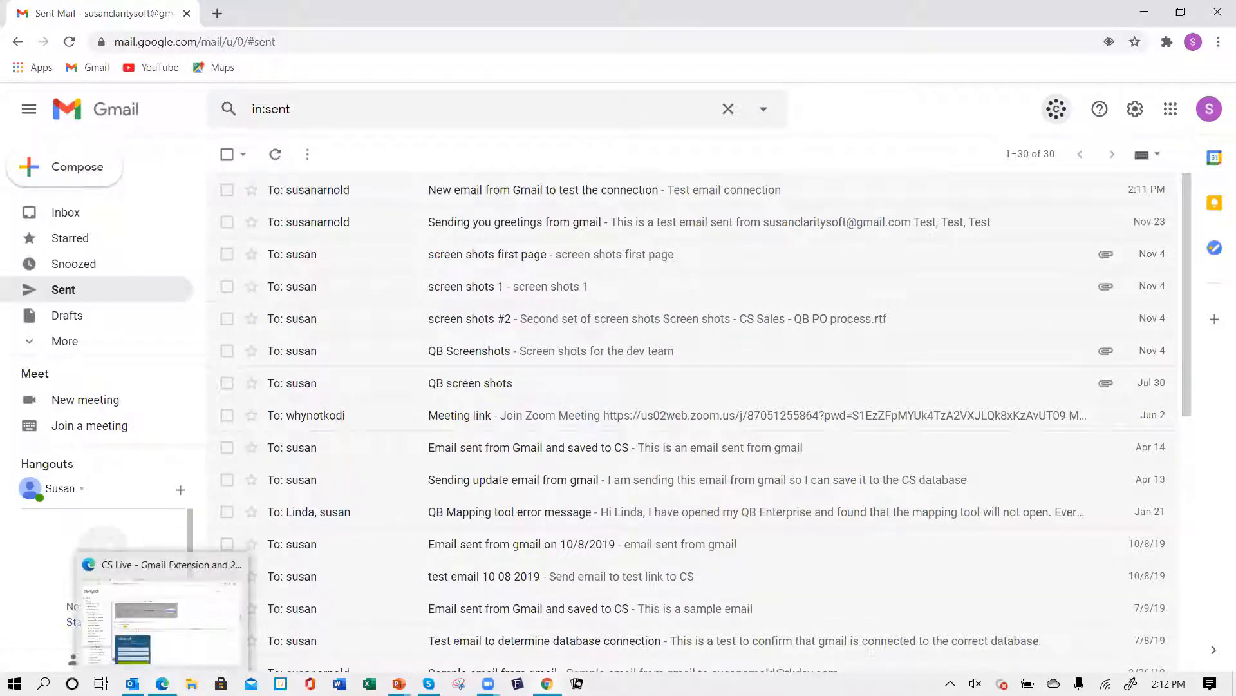
left_click(193, 651)
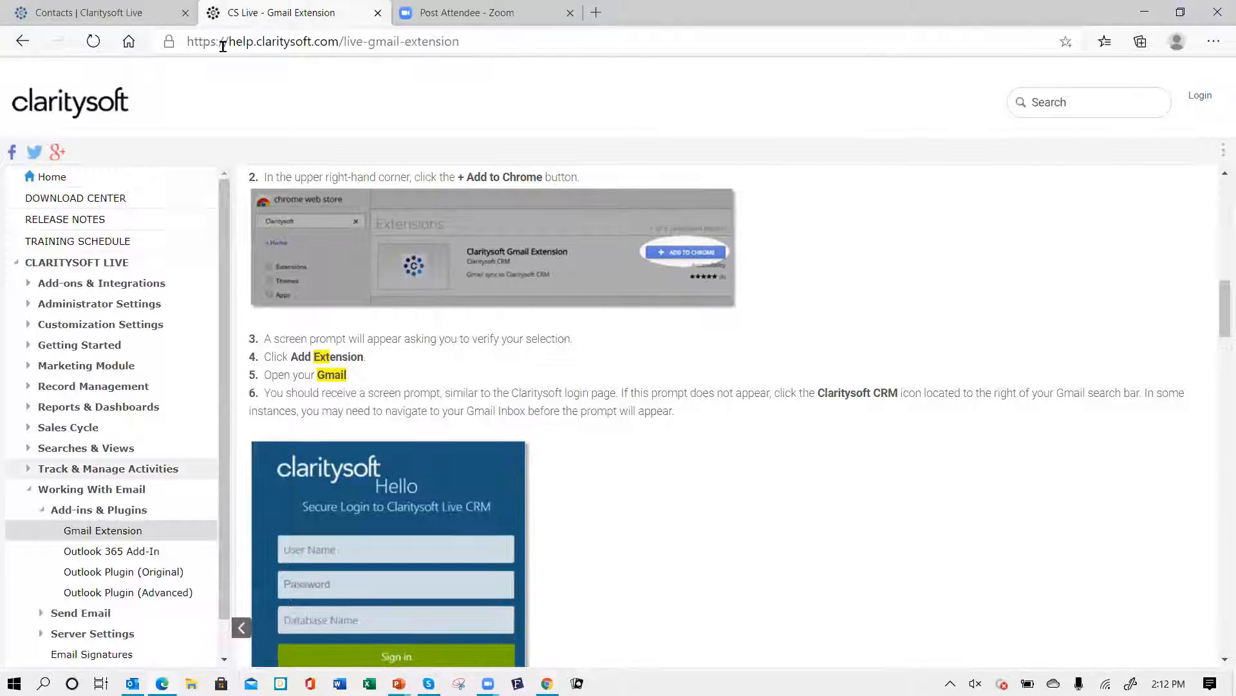
left_click(169, 19)
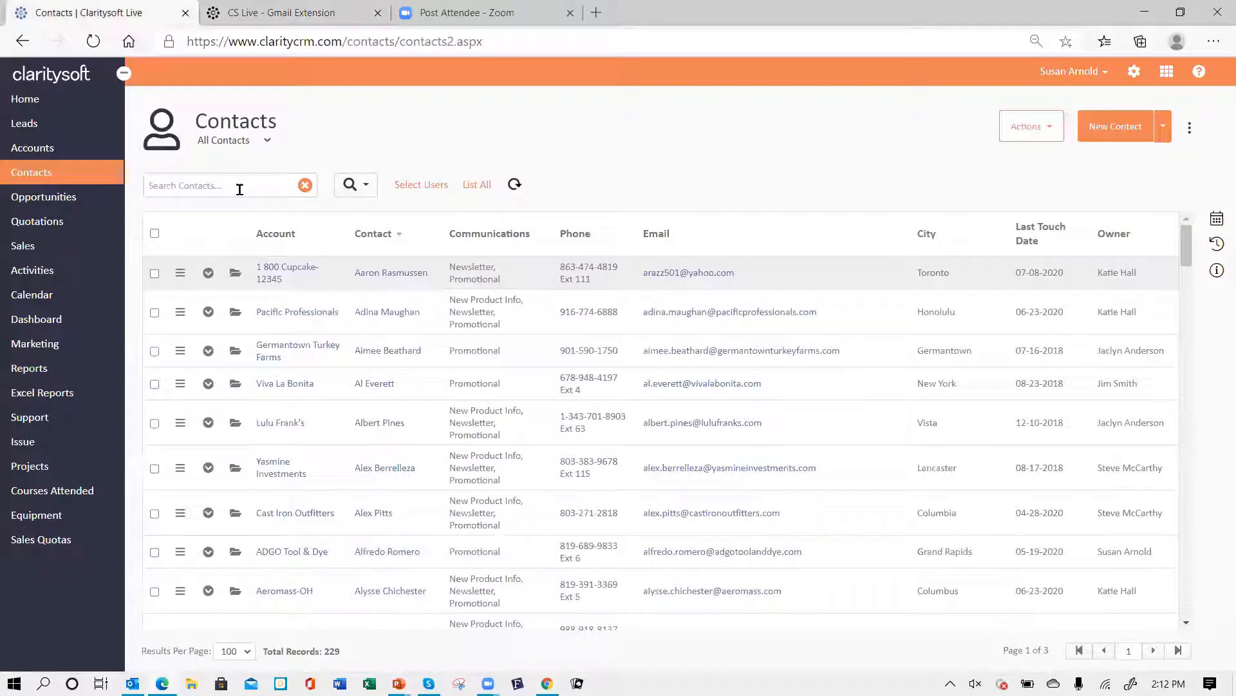
- Search the CRM accounts for adesa
left_click(51, 152)
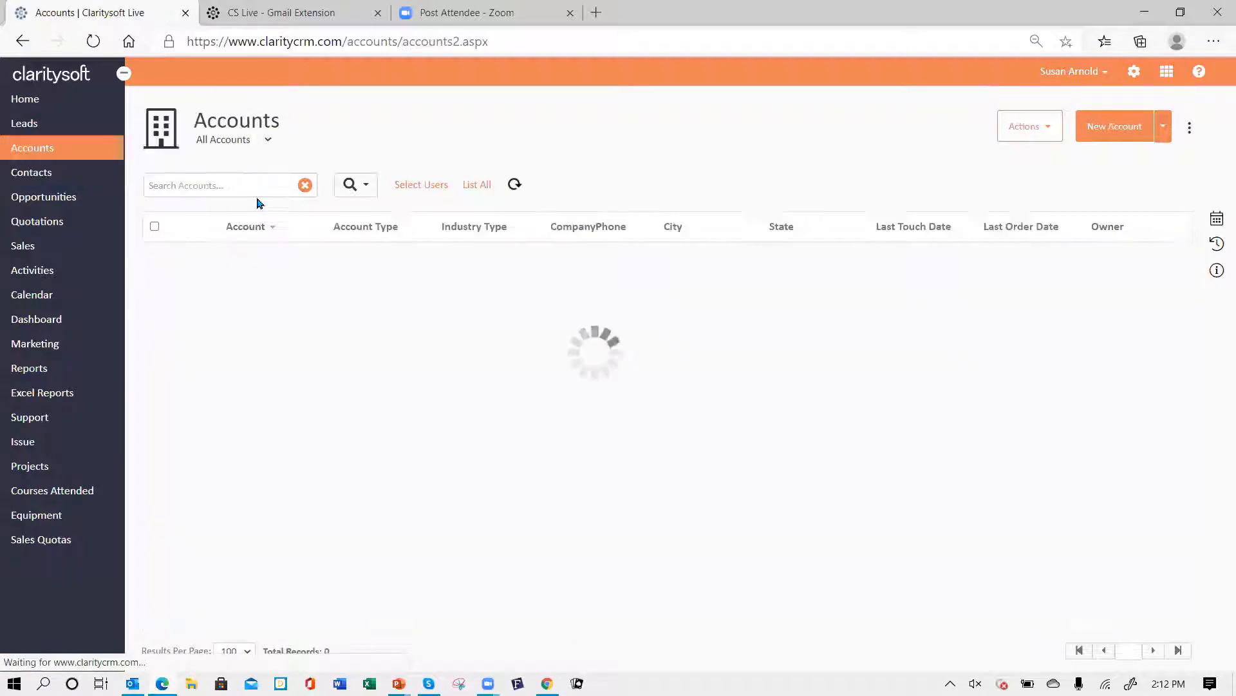
type("a")
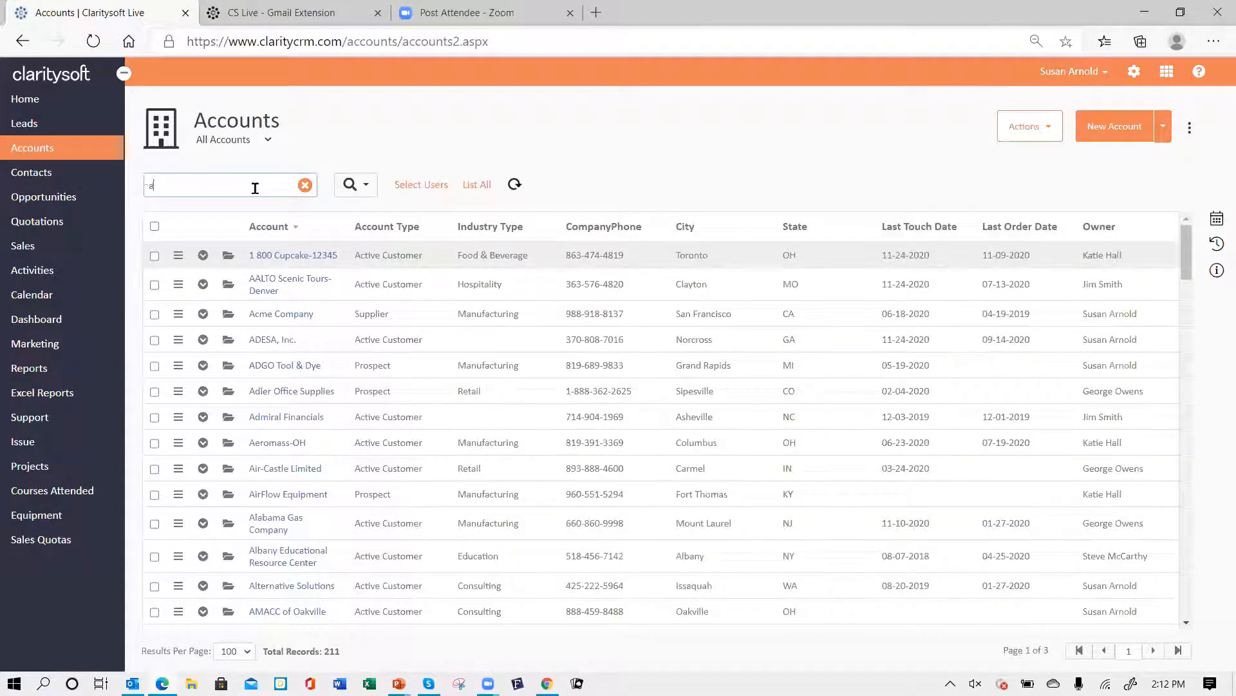
type("desa")
key("Return")
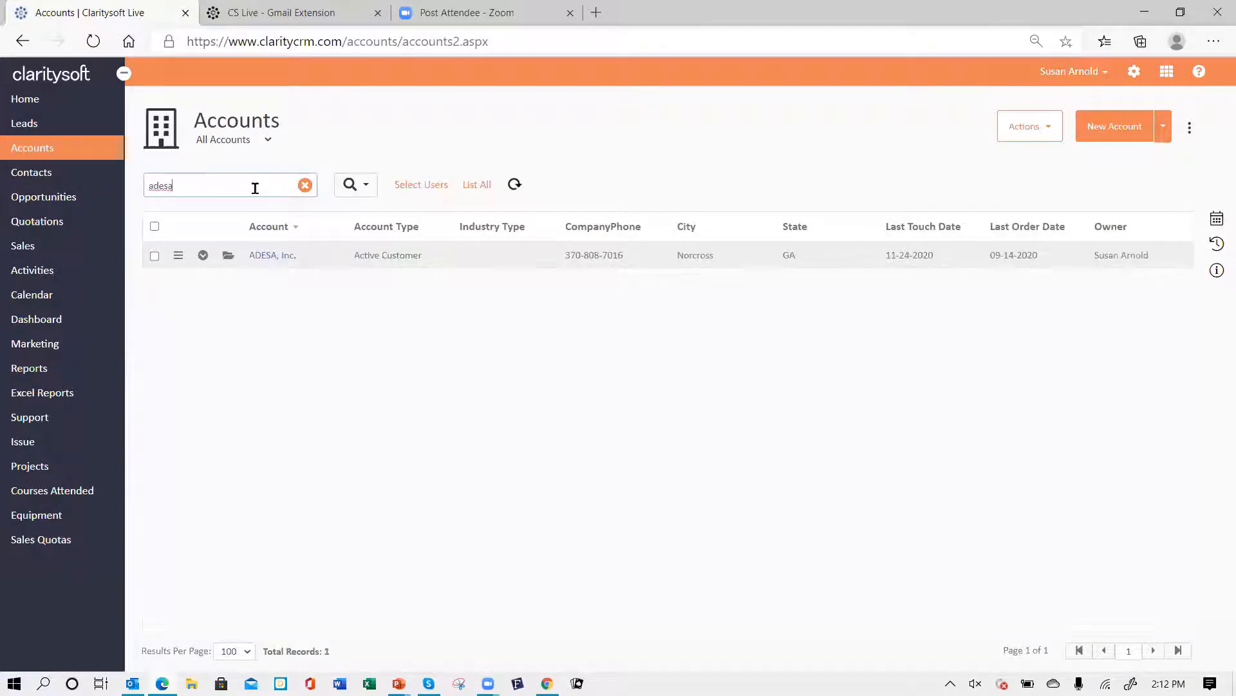
- Open the ADESA, Inc. account's closed activities and view the saved 'New email from Gmail to test the connection' message
left_click(203, 255)
left_click(360, 295)
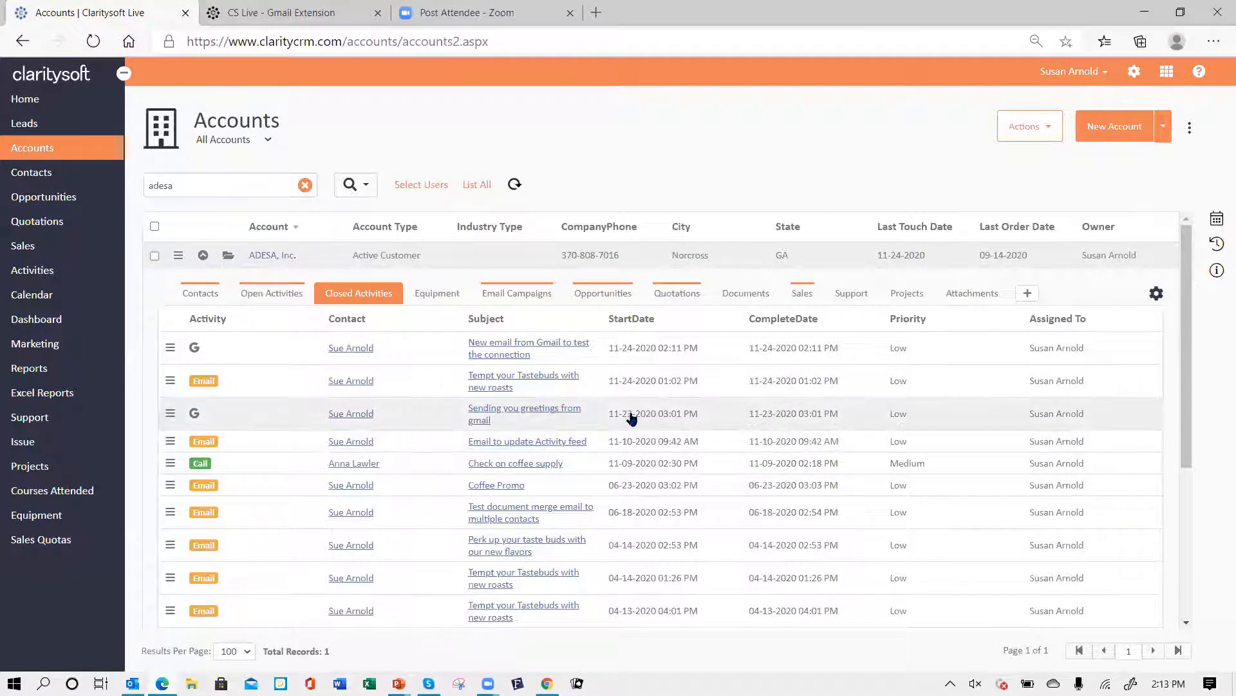
scroll(236, 444, "down", 3)
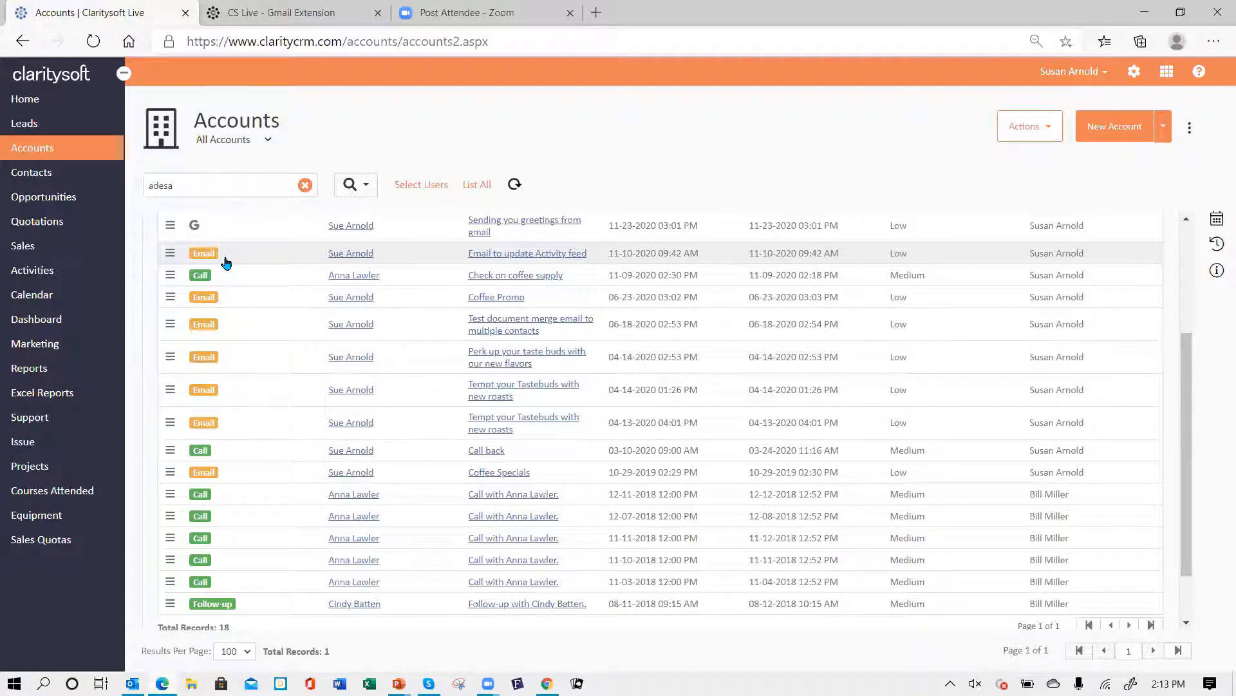
scroll(270, 342, "up", 5)
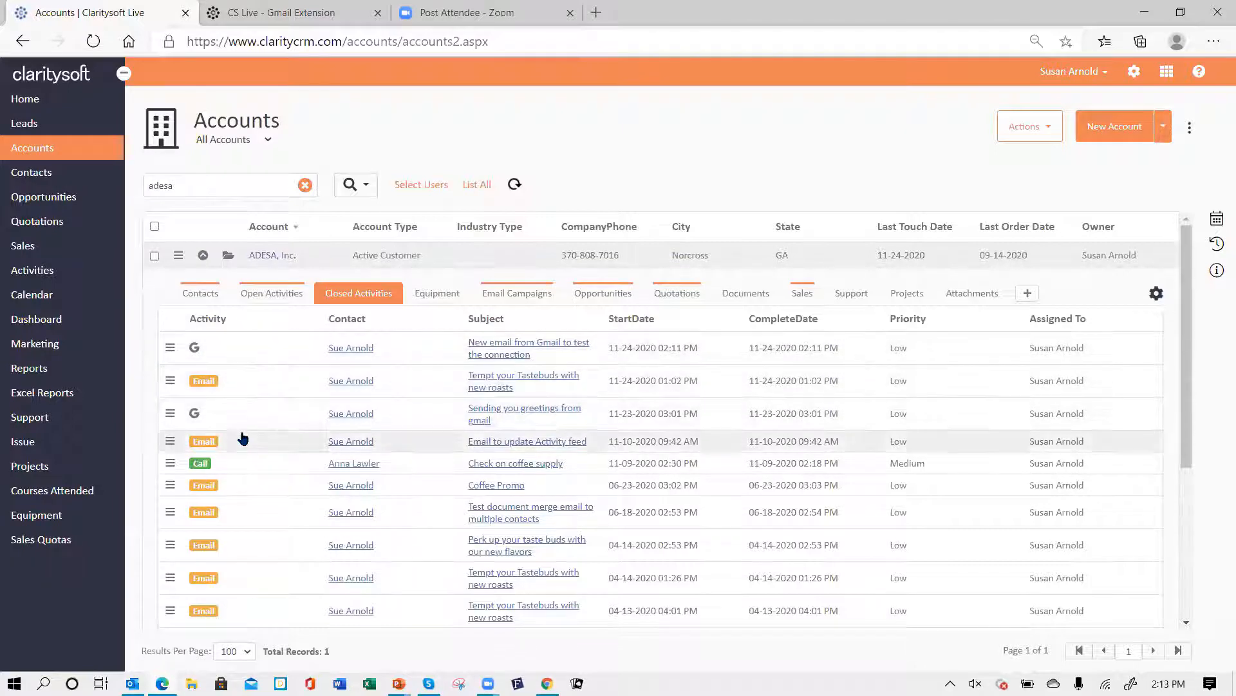
left_click(530, 348)
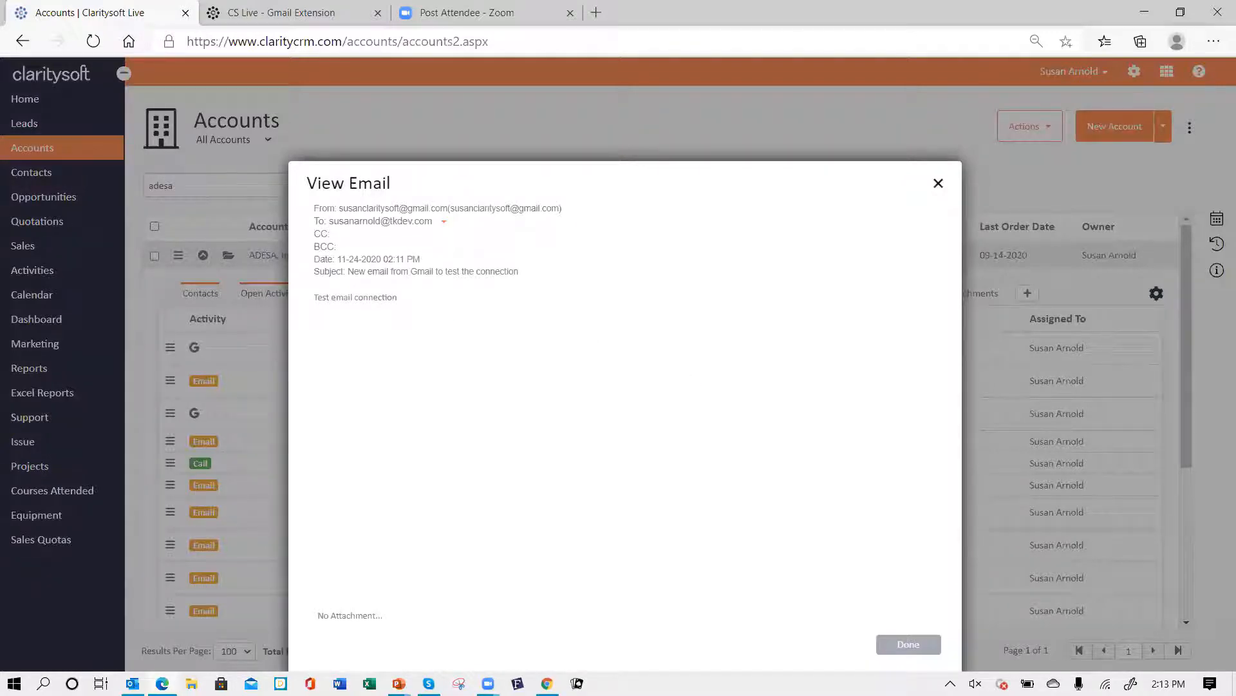
left_click(914, 645)
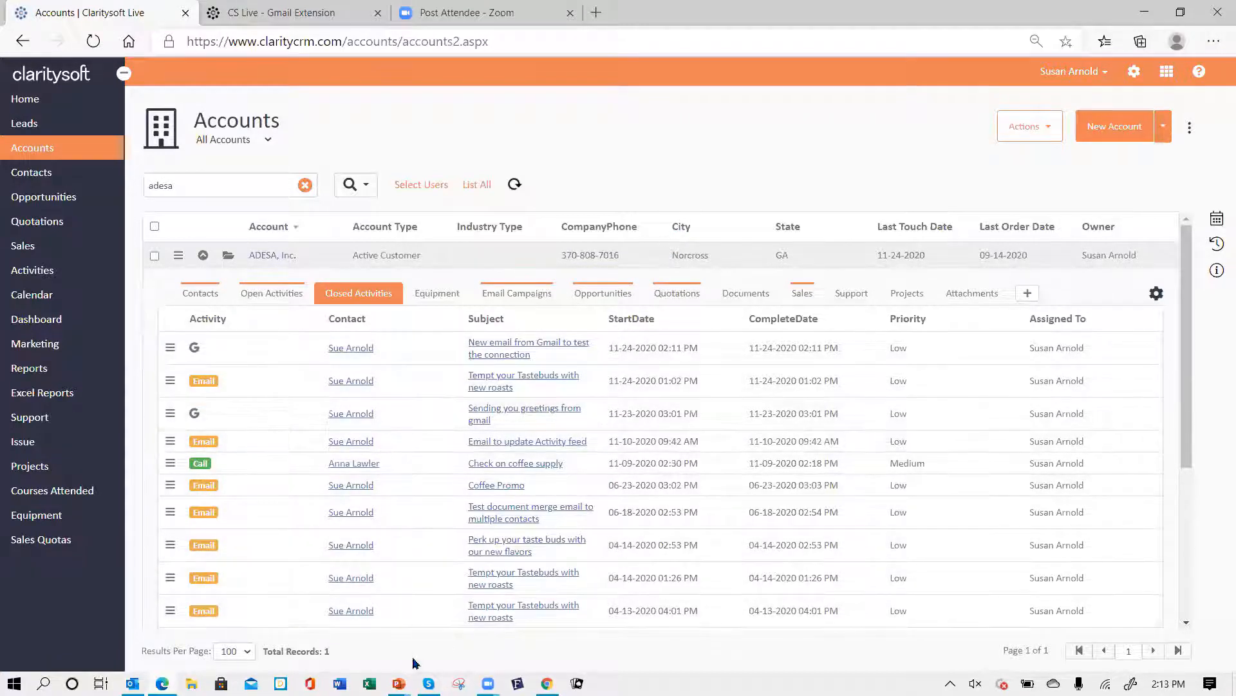
- Return to Gmail and open 'The Daily Perk' message from the inbox
key("alt+Tab")
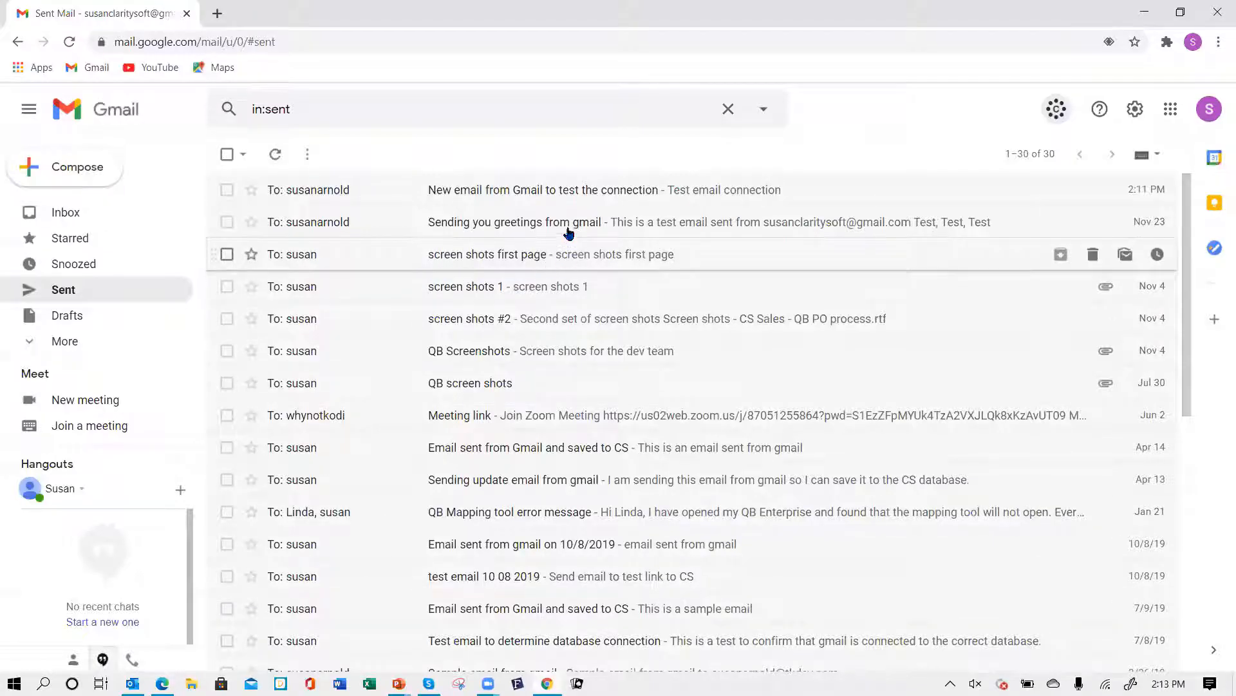
left_click(76, 213)
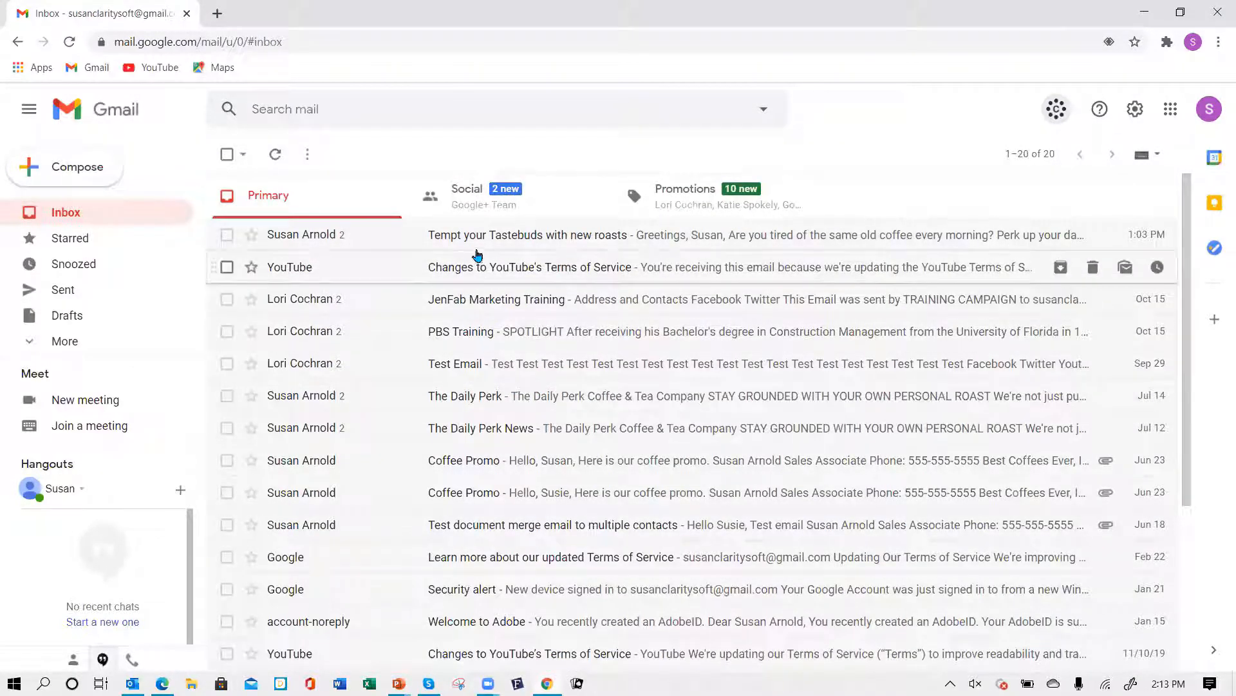
left_click(516, 399)
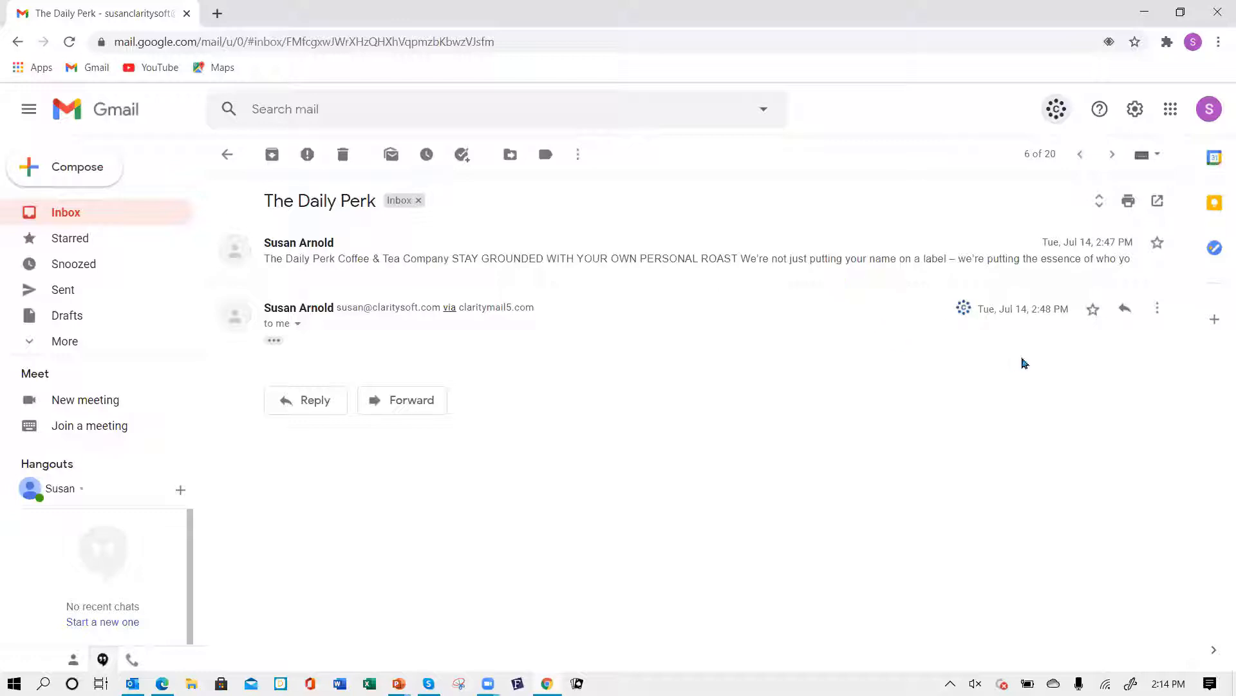
- Start saving the message as an Opportunity and search opportunities by the Red Fox Media account
left_click(966, 311)
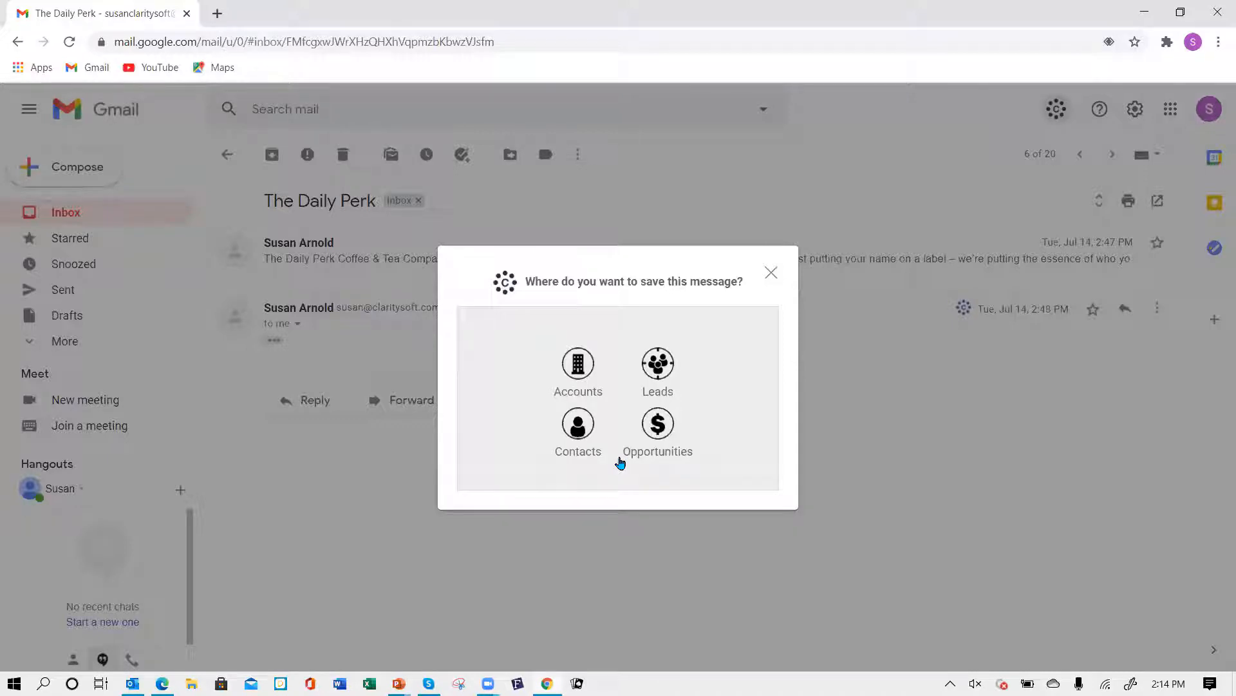
left_click(658, 424)
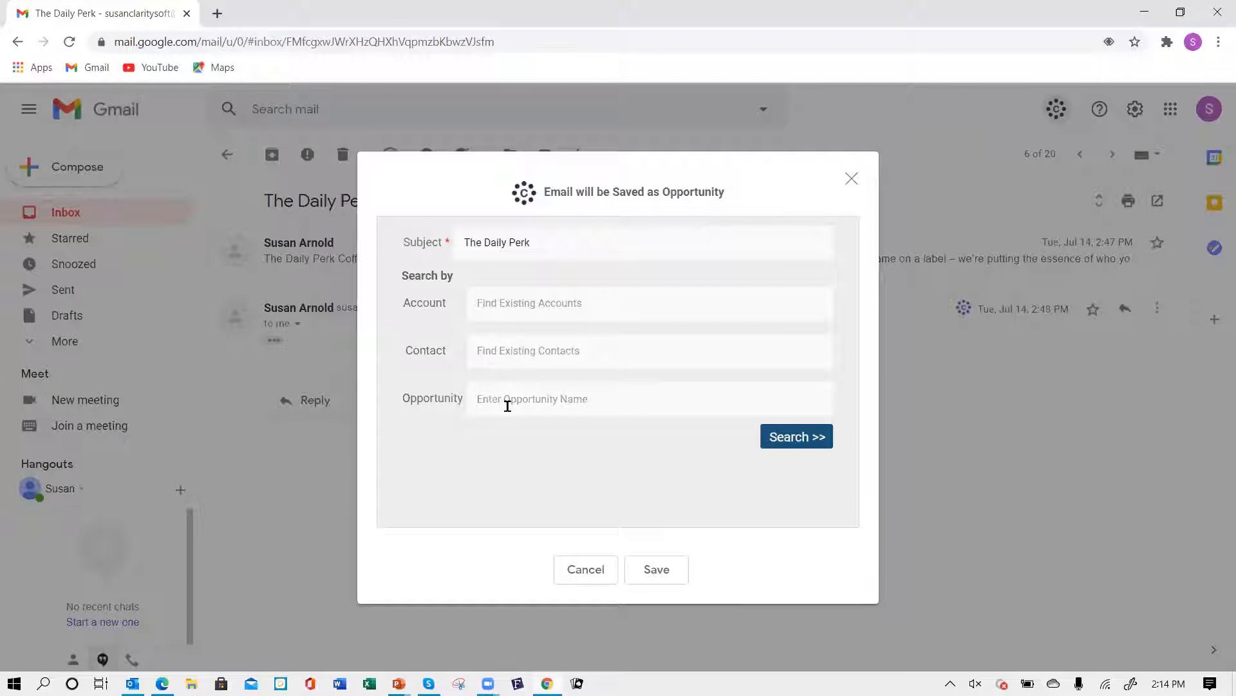
left_click(511, 302)
type("red f")
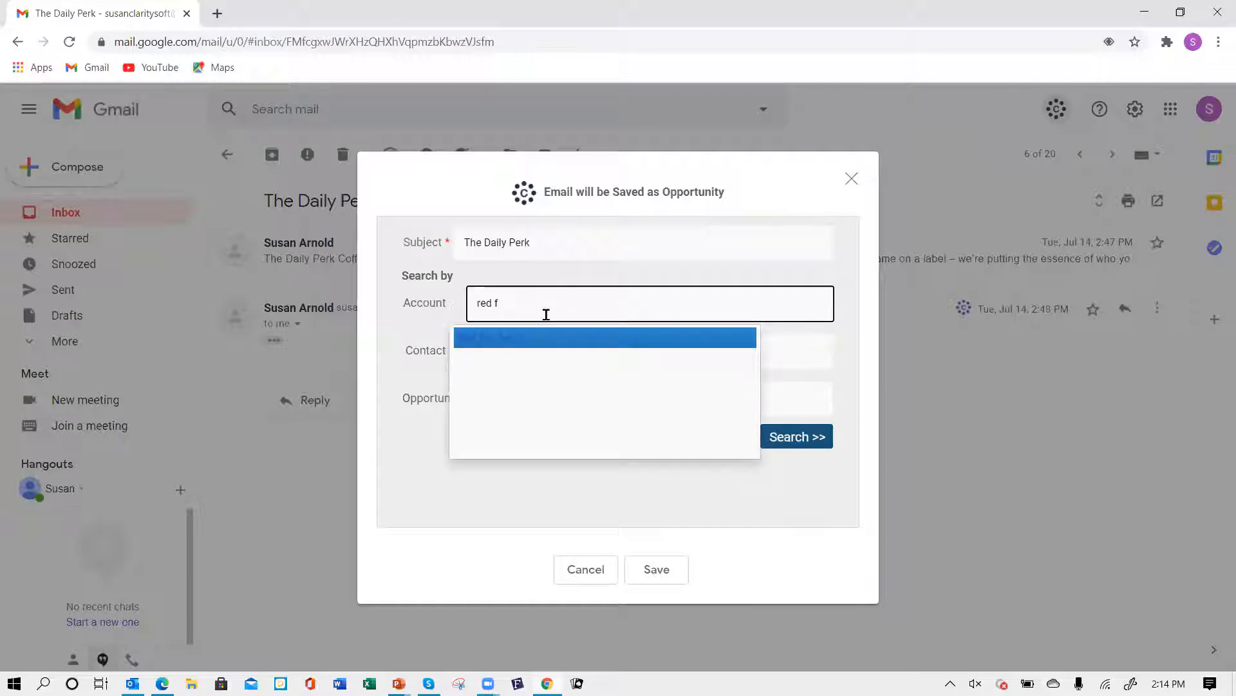
type("ox")
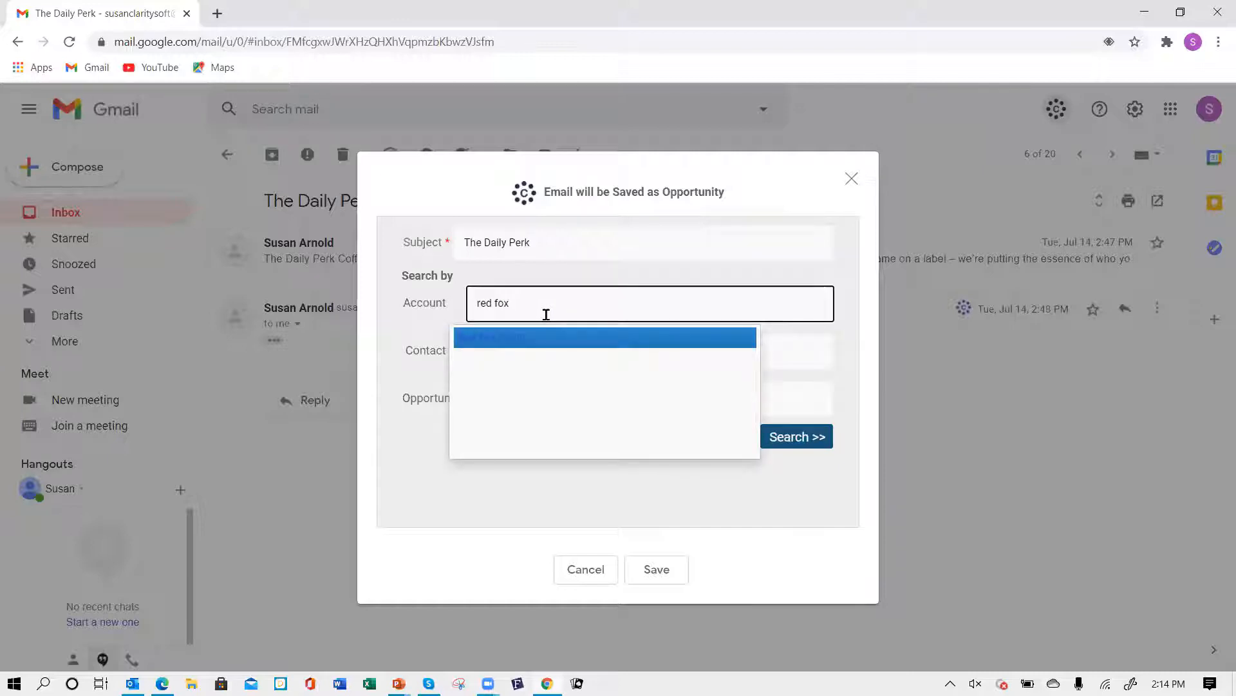
left_click(517, 346)
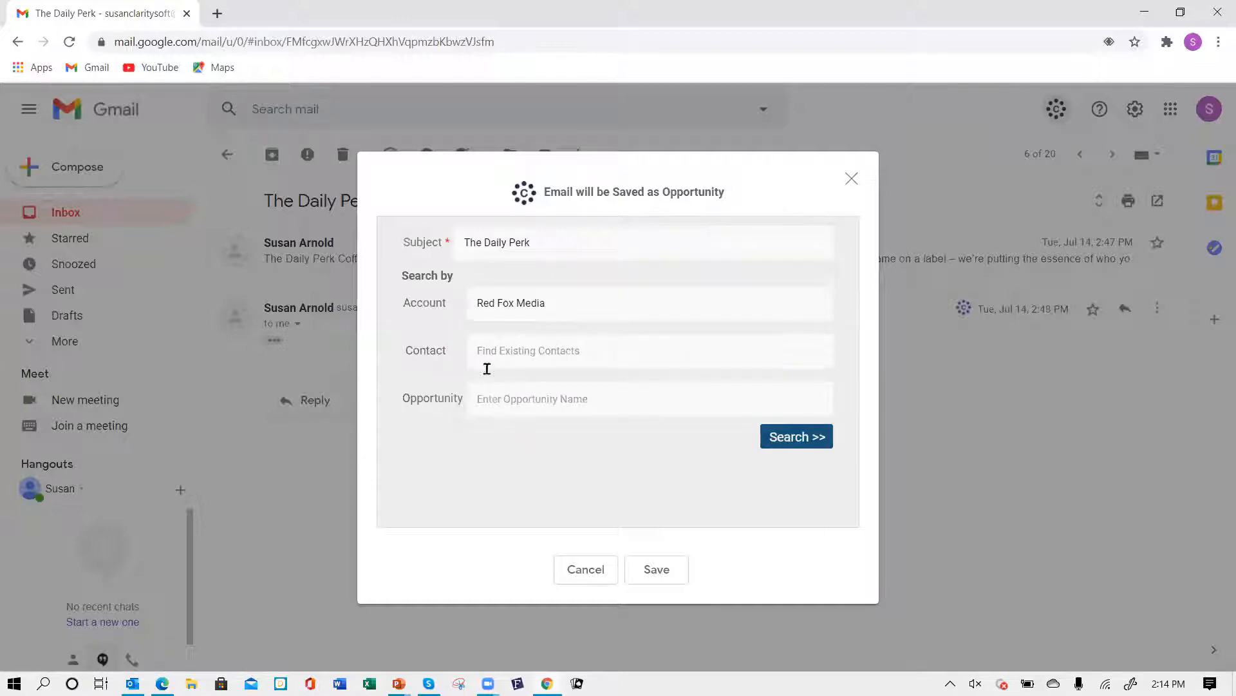
left_click(791, 442)
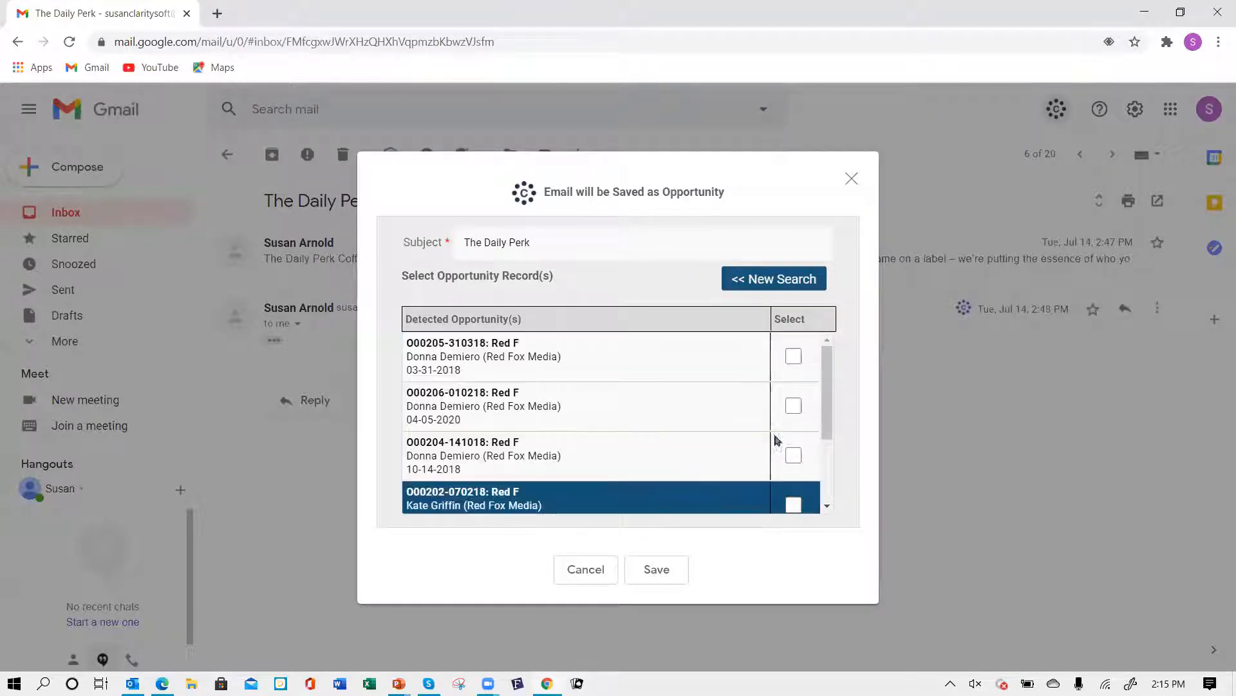
- Select the Red F opportunity dated 04-05-2020 and save the message to it
scroll(828, 407, "down", 2)
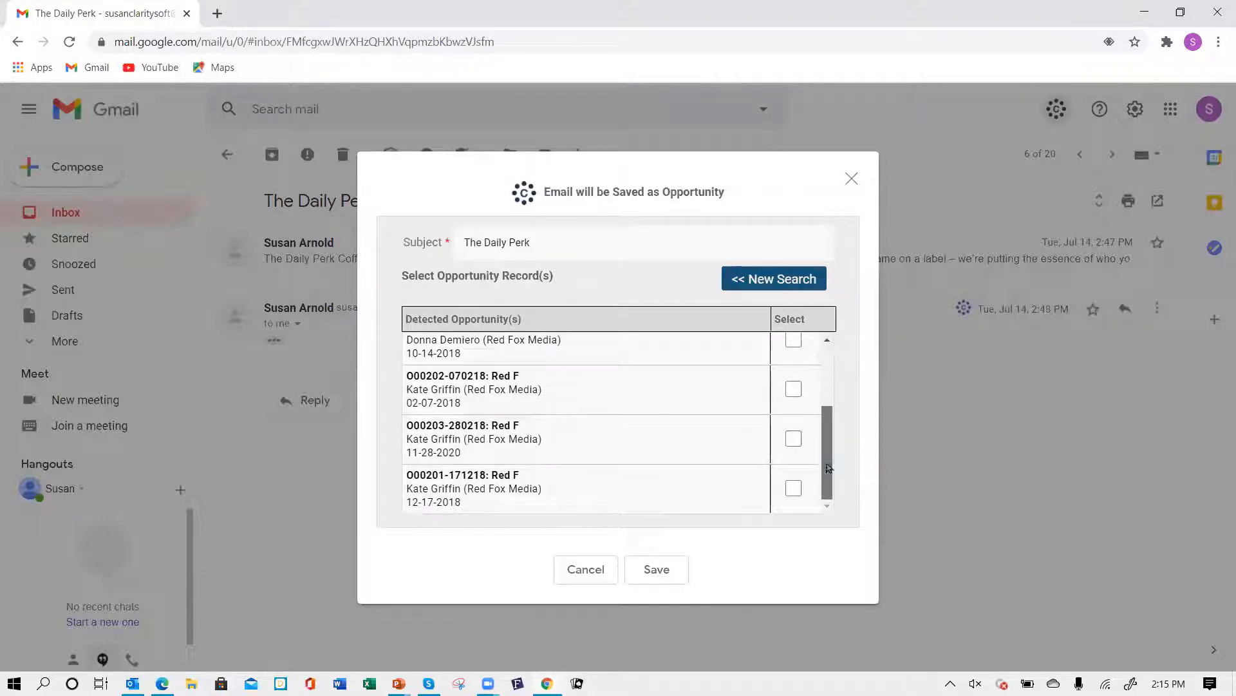
scroll(803, 414, "up", 3)
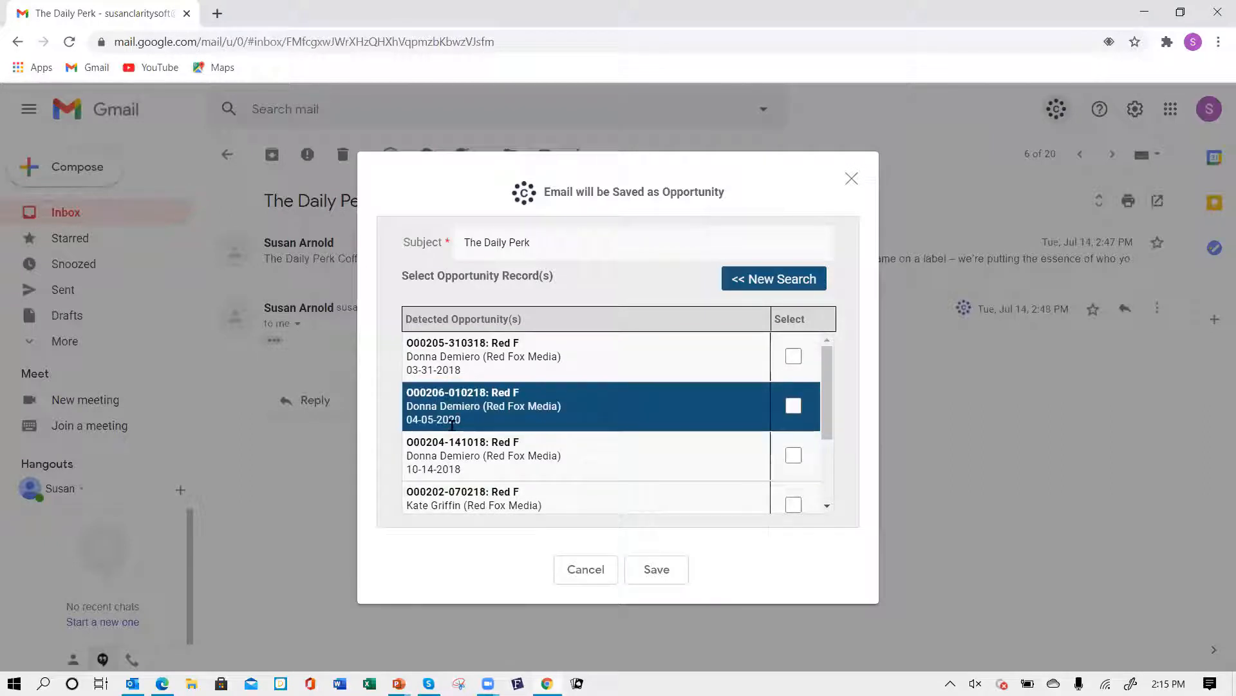
left_click(796, 406)
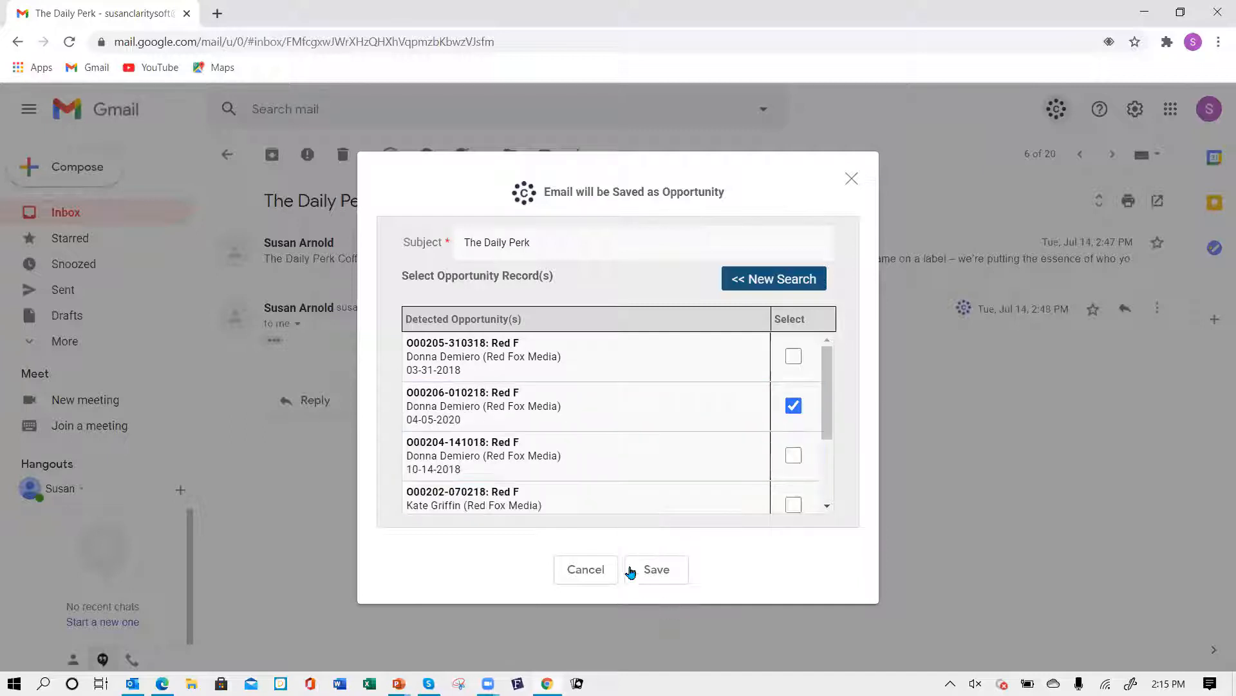
left_click(657, 569)
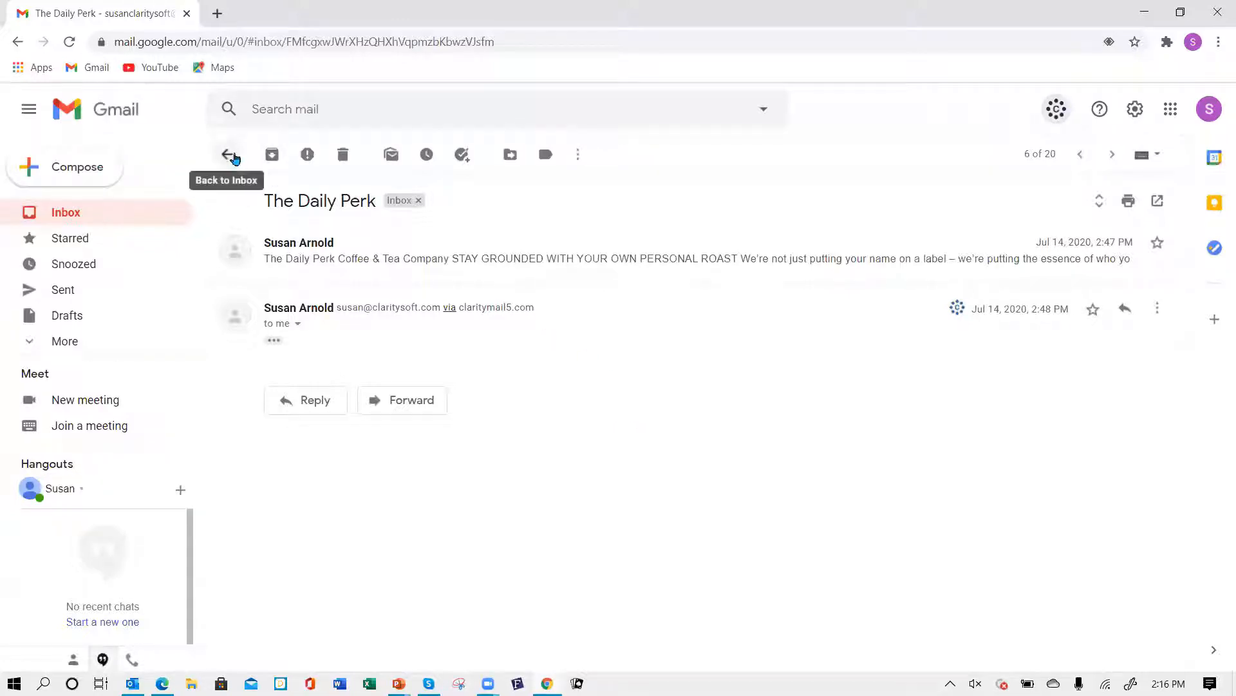
- Return to the inbox and minimize Gmail to show the CRM account page
left_click(234, 158)
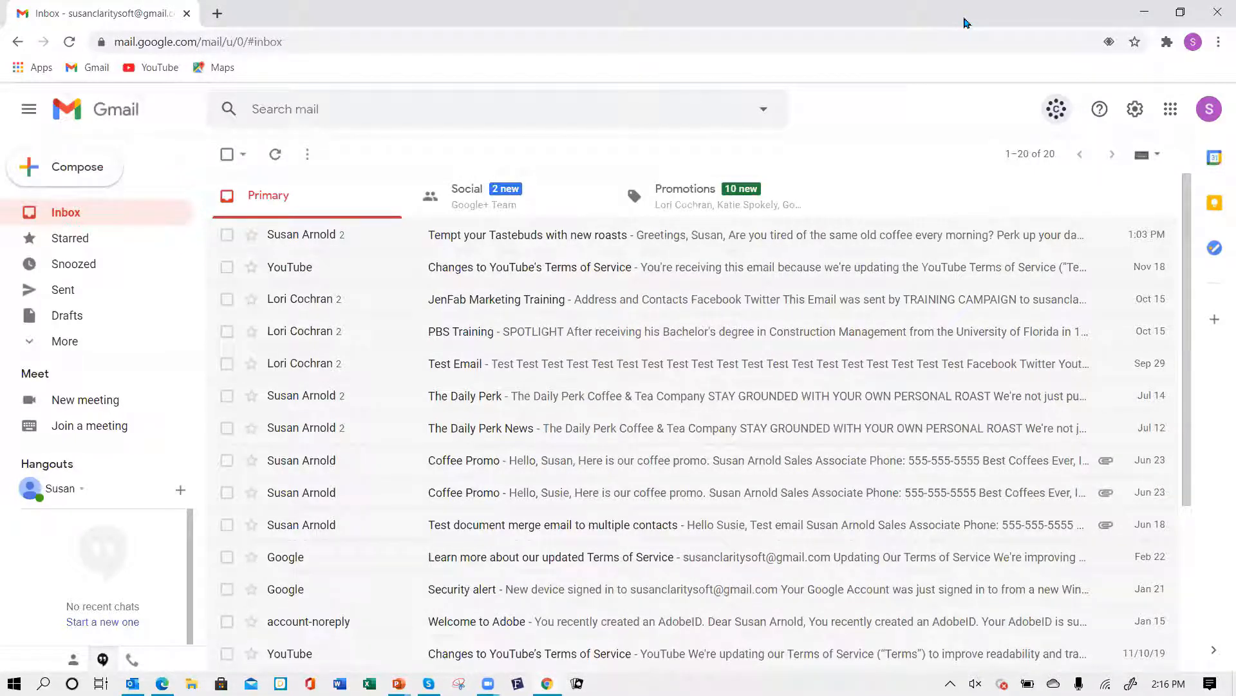
left_click(1144, 12)
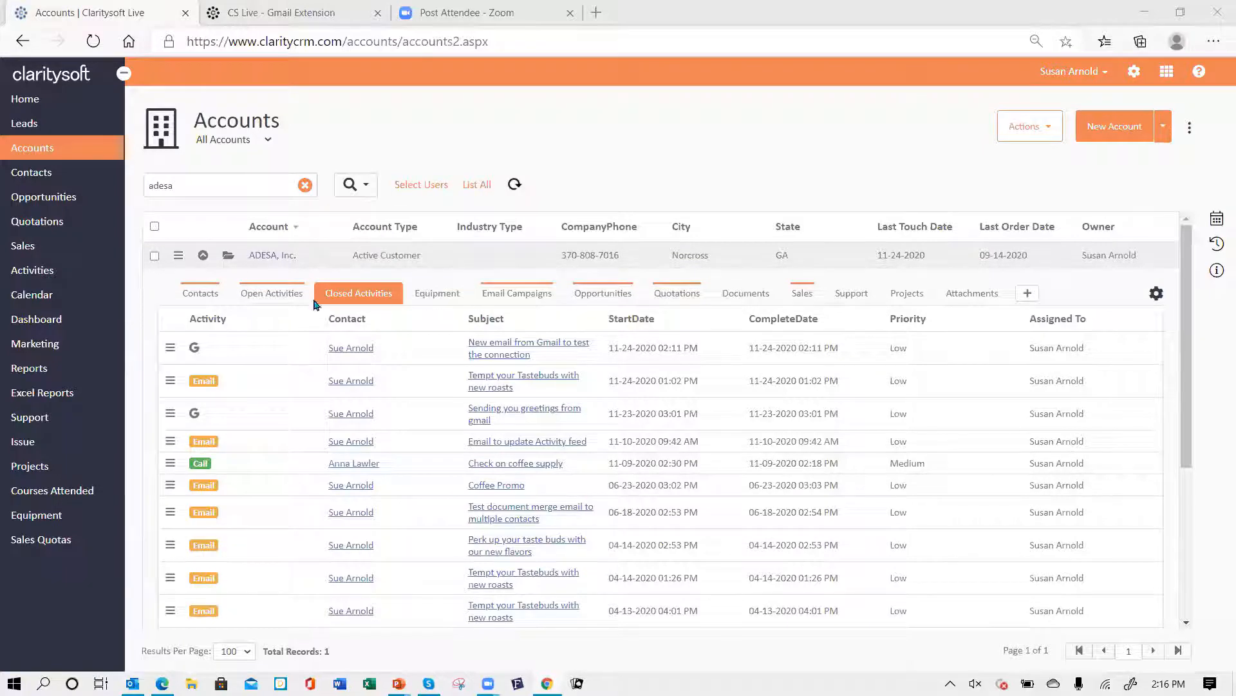
- Collapse the ADESA account details and search the Claritysoft knowledge base for outlook
left_click(202, 256)
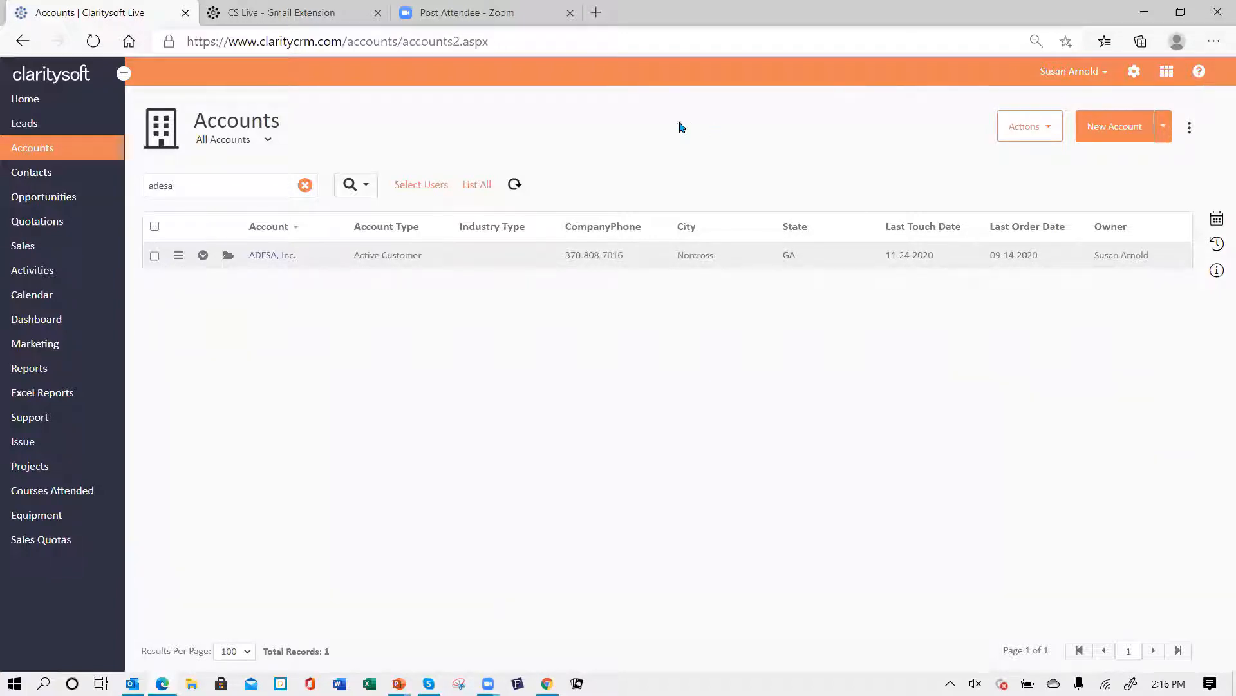
left_click(239, 19)
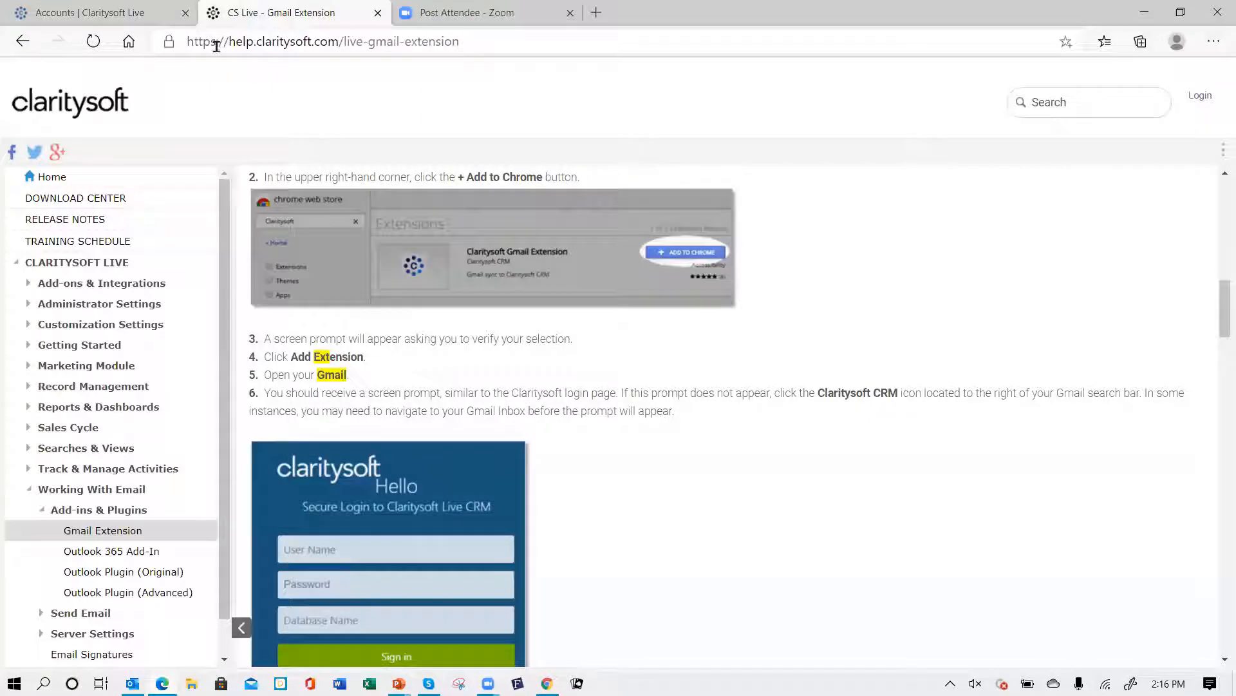
left_click(53, 177)
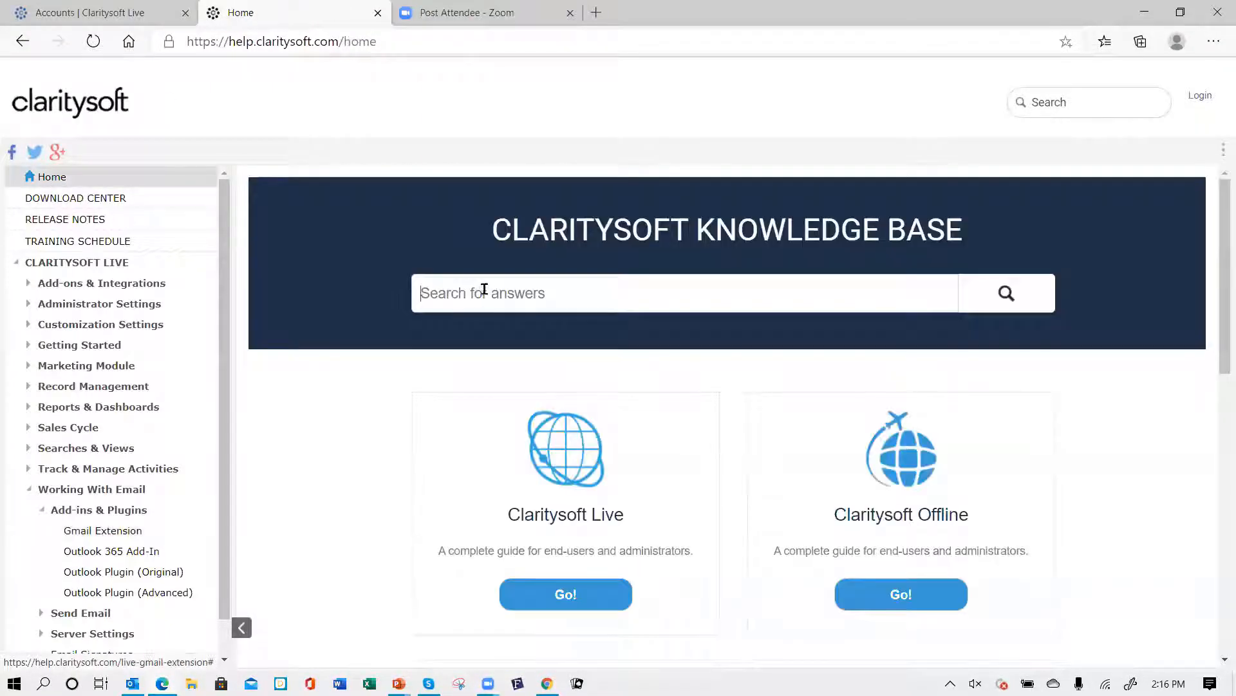
type("out")
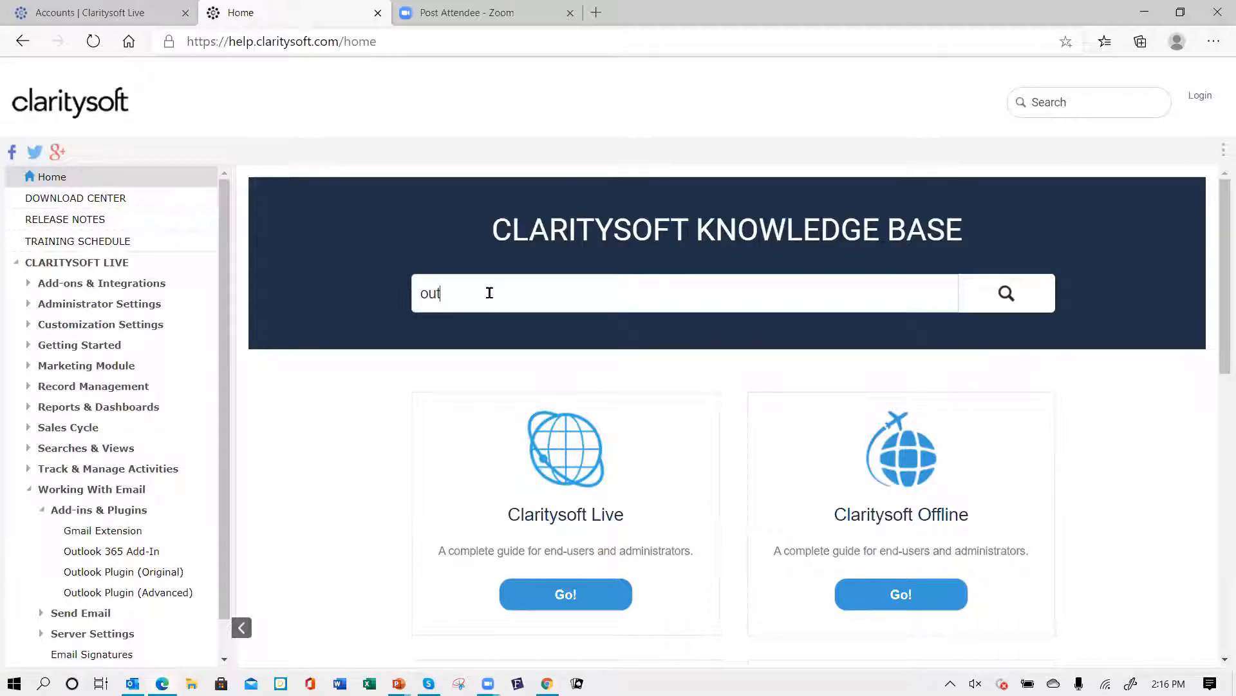
type("llook")
key("Return")
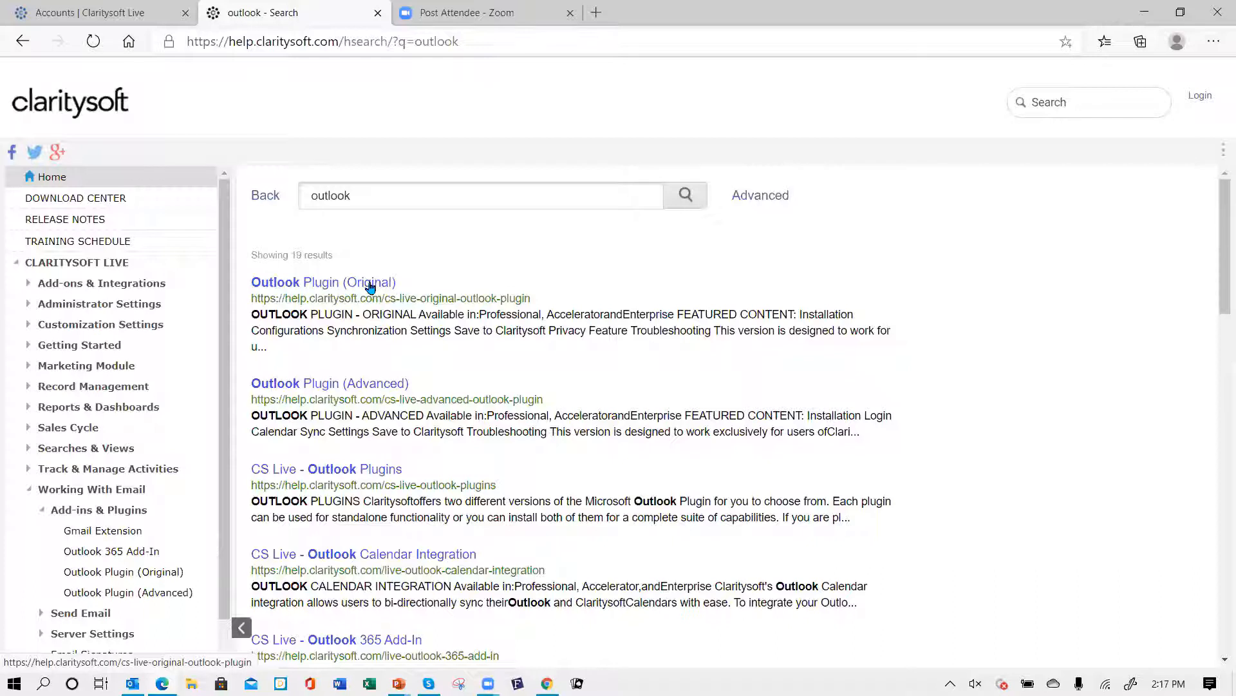
- Open the Outlook Plugin (Advanced) help article and read down to its installation and configuration section
left_click(331, 385)
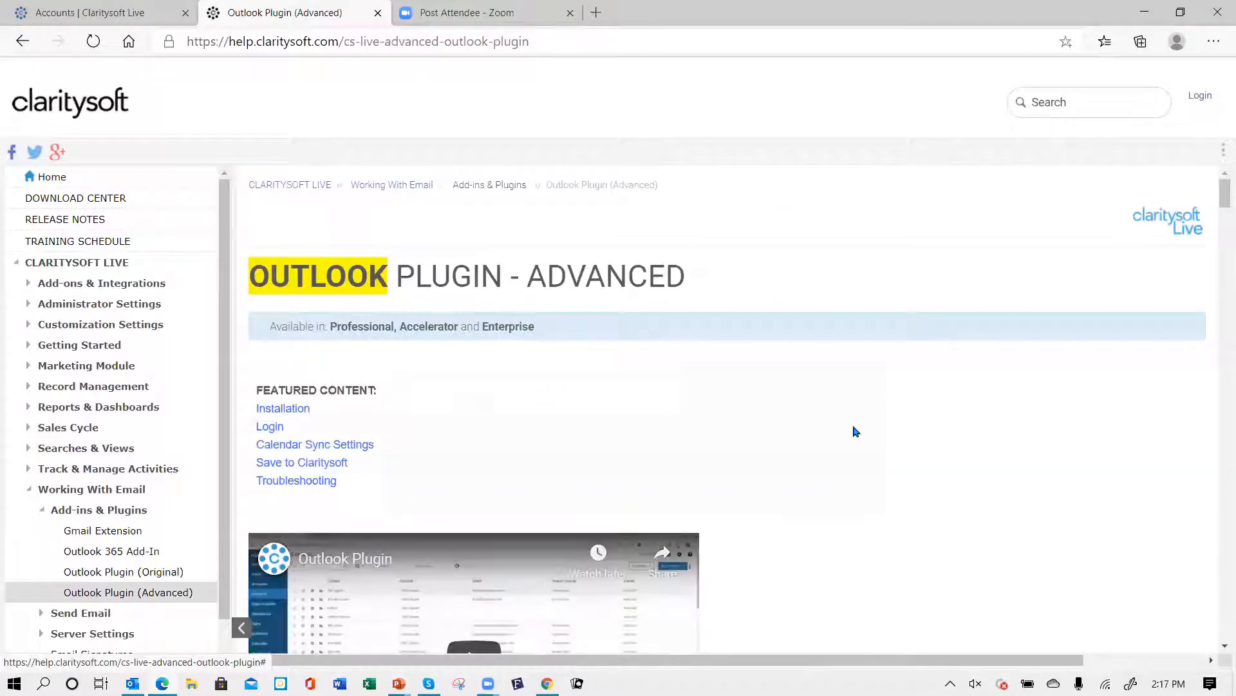
scroll(758, 422, "down", 2)
scroll(759, 422, "down", 3)
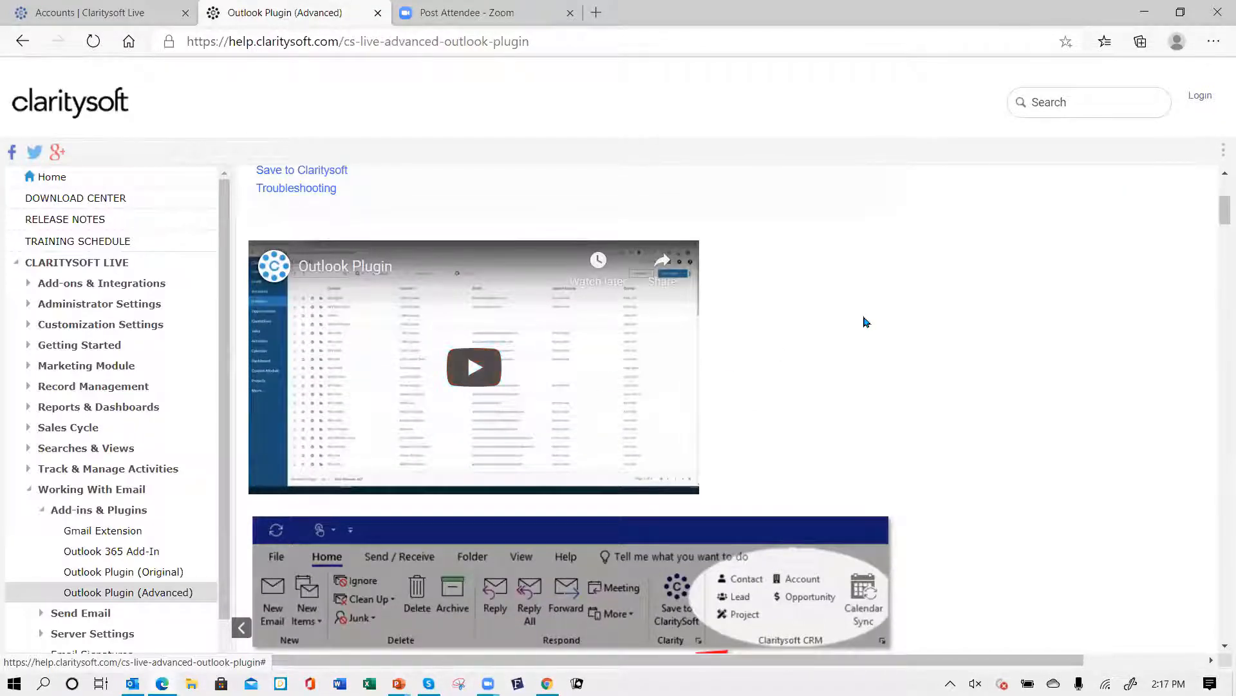
scroll(864, 323, "down", 2)
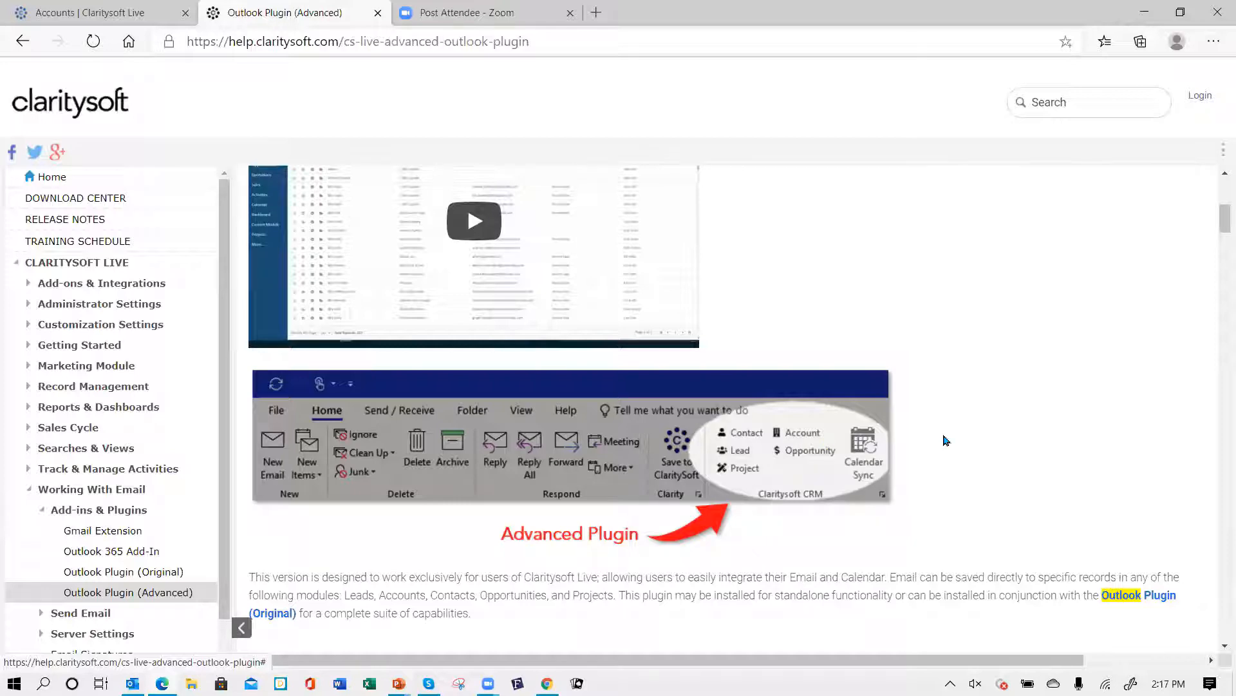
scroll(942, 435, "down", 6)
scroll(822, 463, "down", 4)
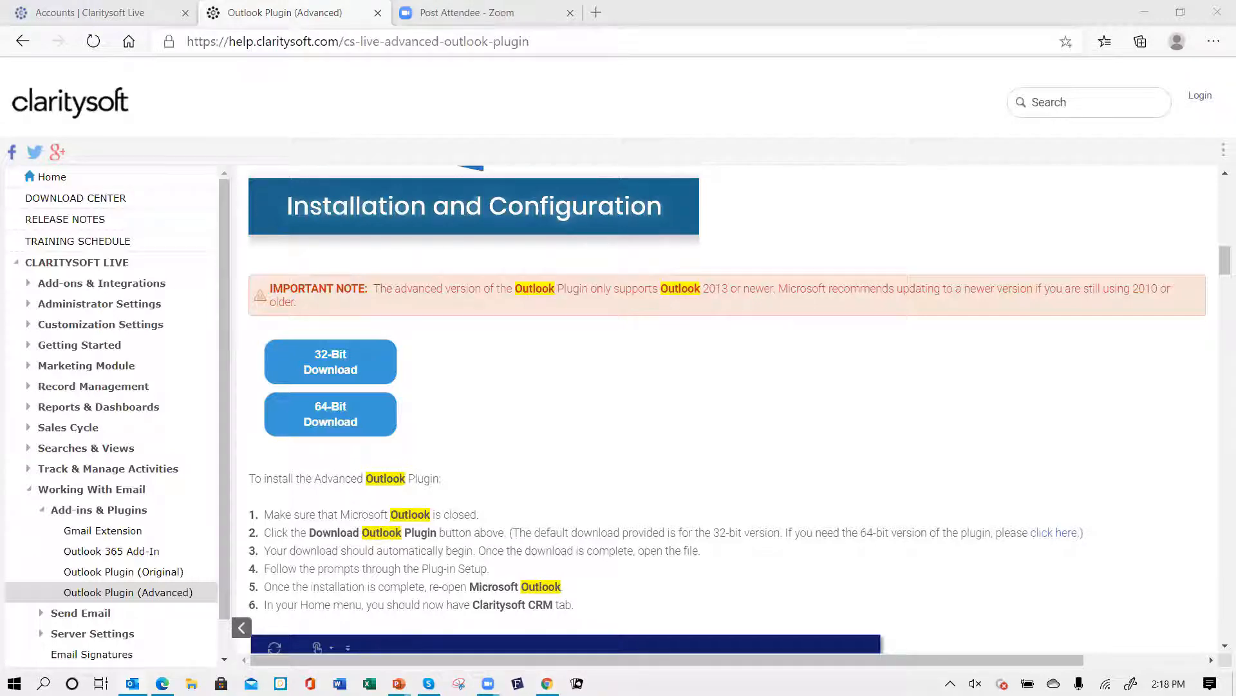
- Open Outlook, check its version under Office Account's About Outlook, and close Outlook
left_click(132, 683)
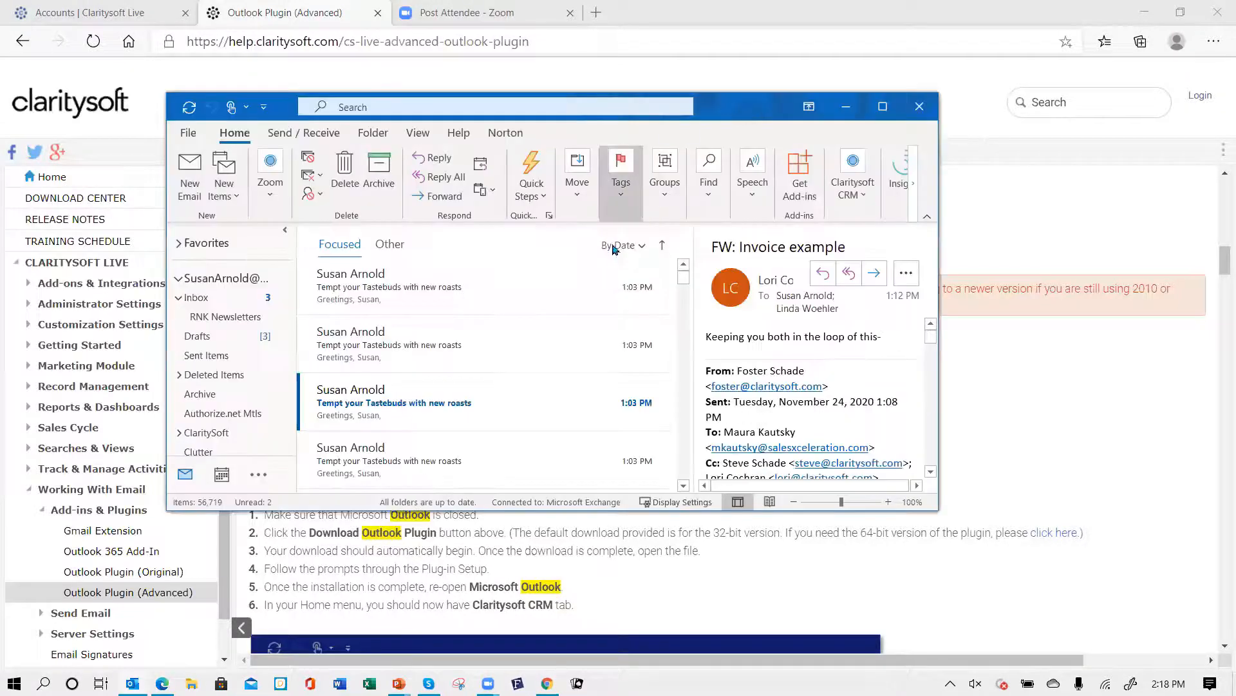
left_click(190, 133)
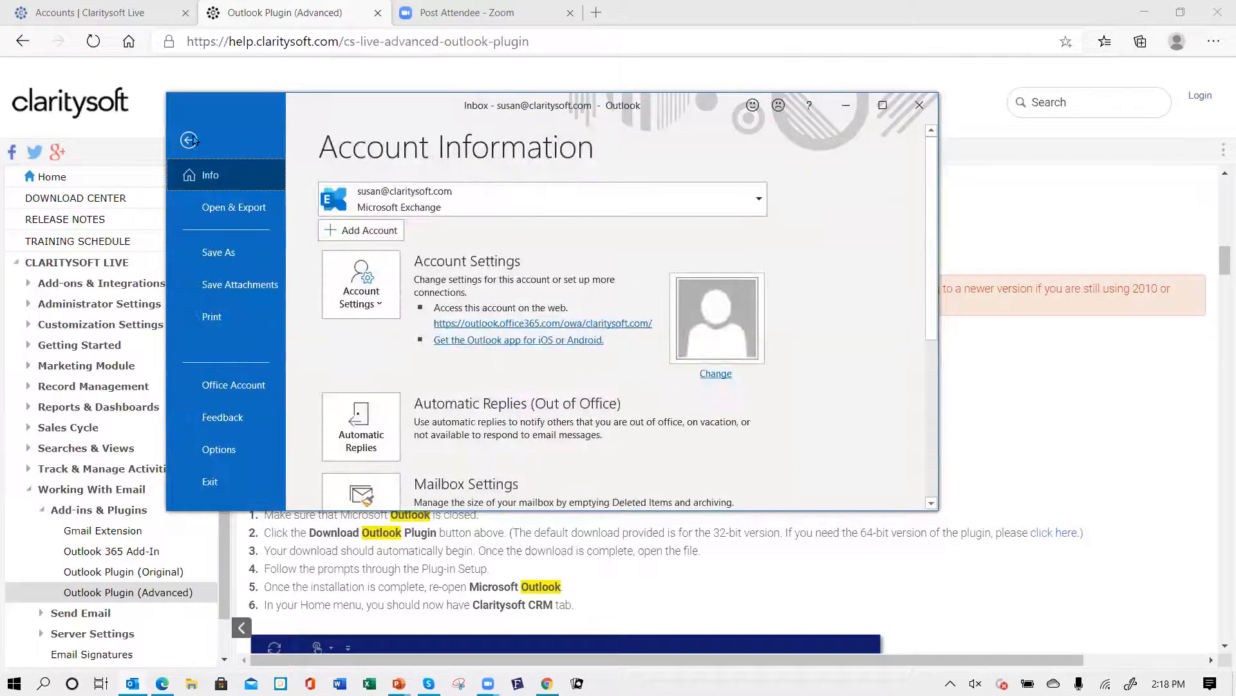
left_click(234, 388)
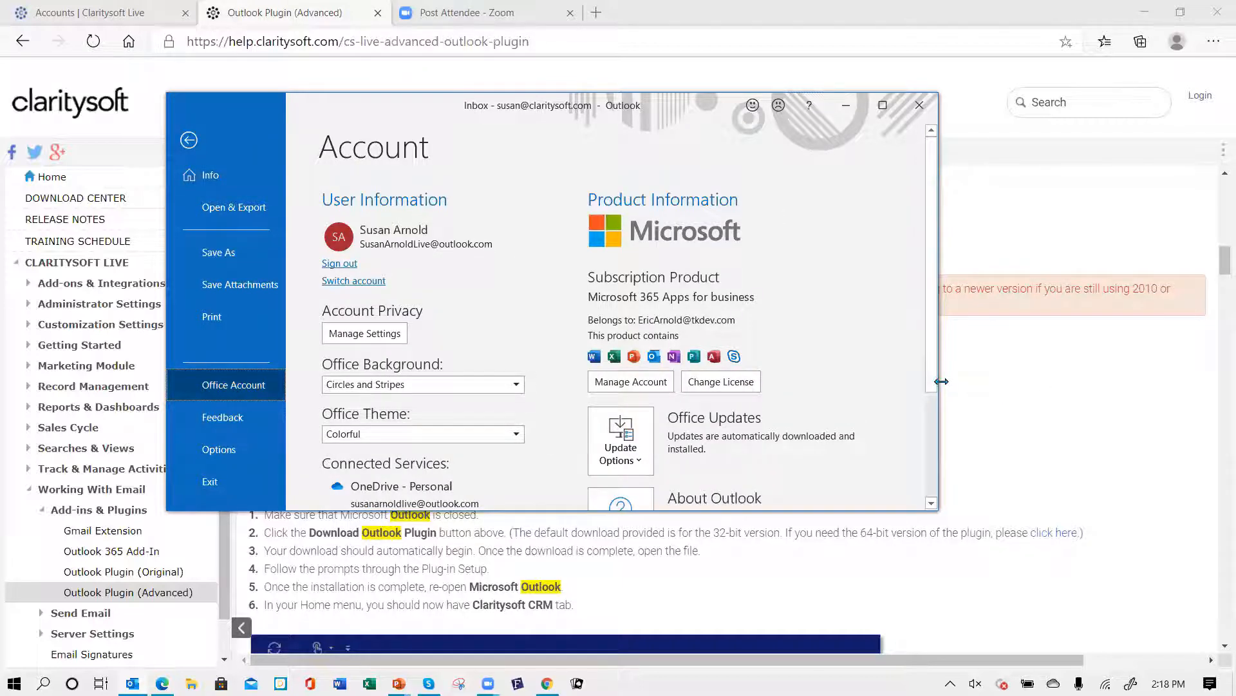
scroll(714, 431, "down", 2)
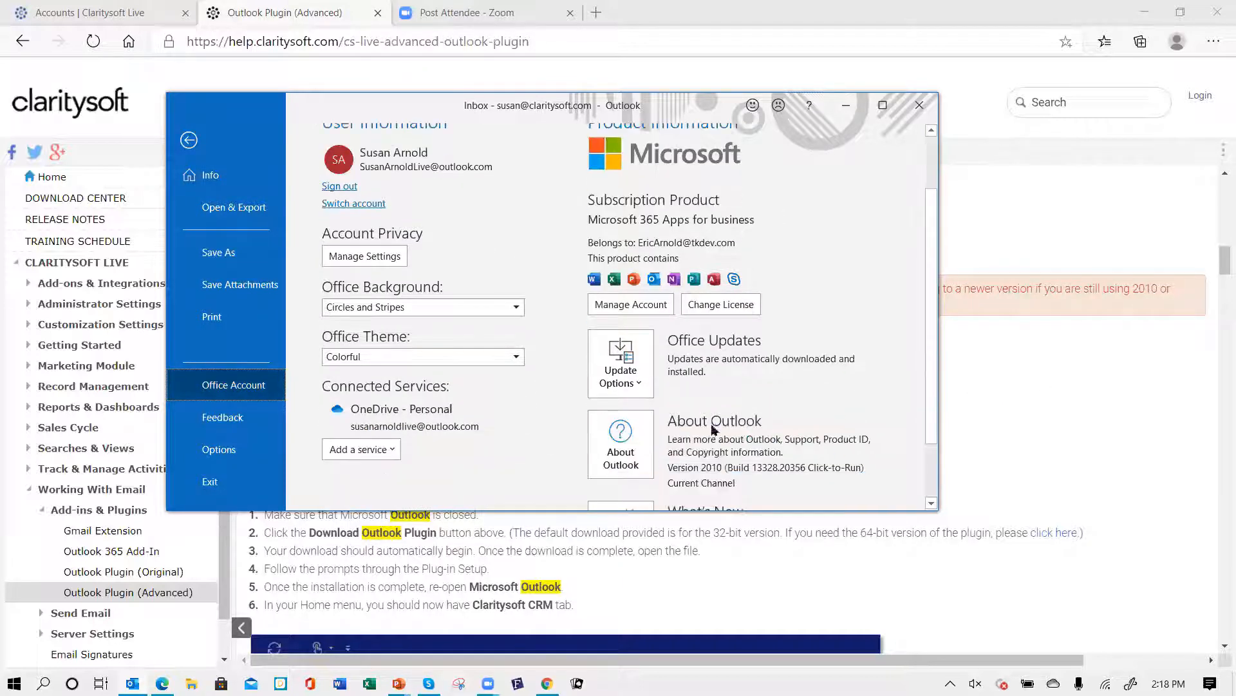
left_click(620, 446)
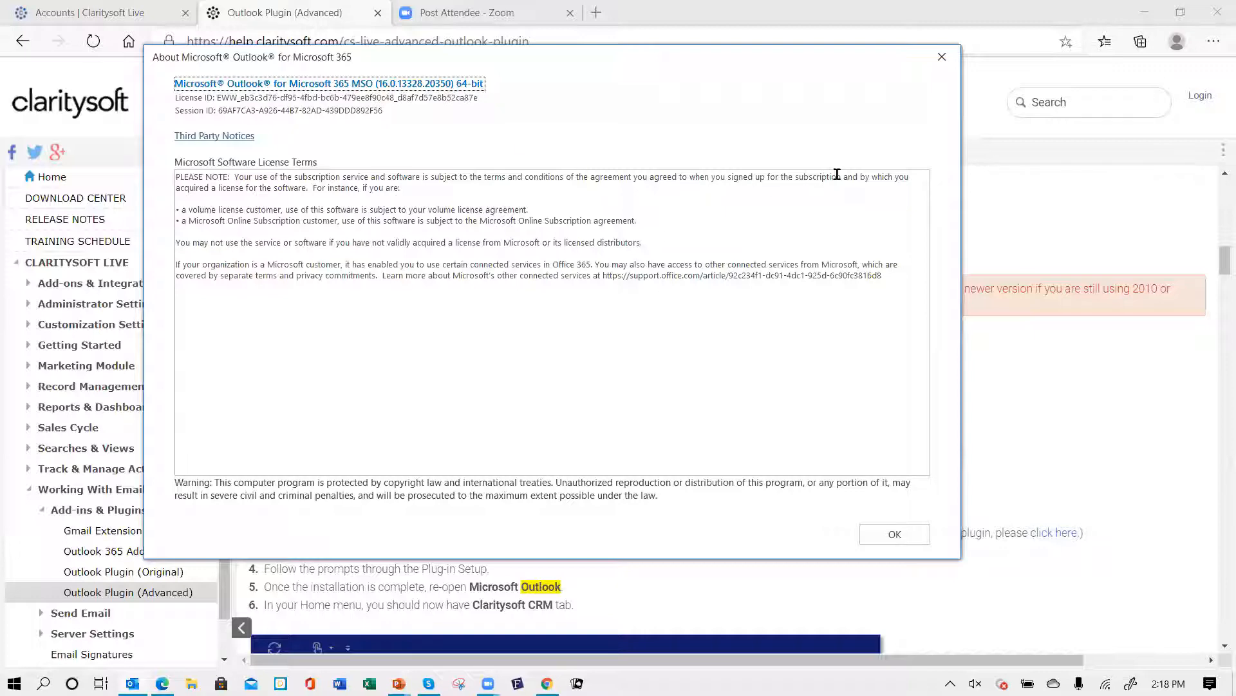
left_click(913, 534)
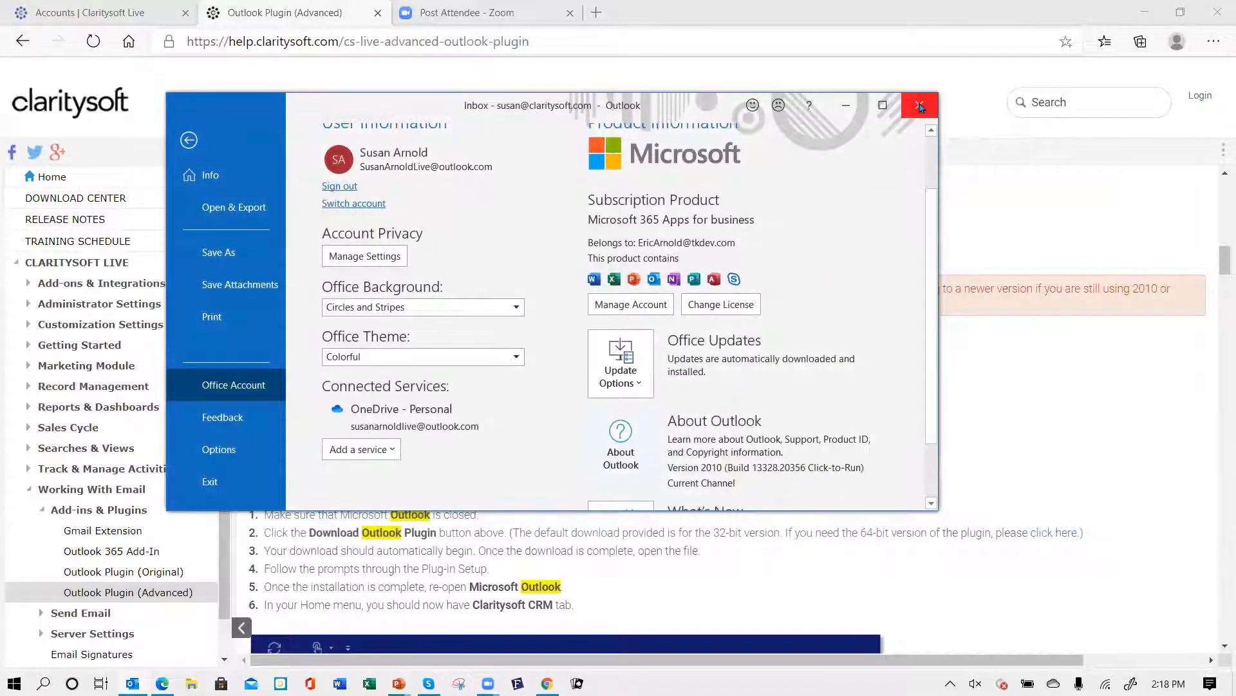
left_click(919, 107)
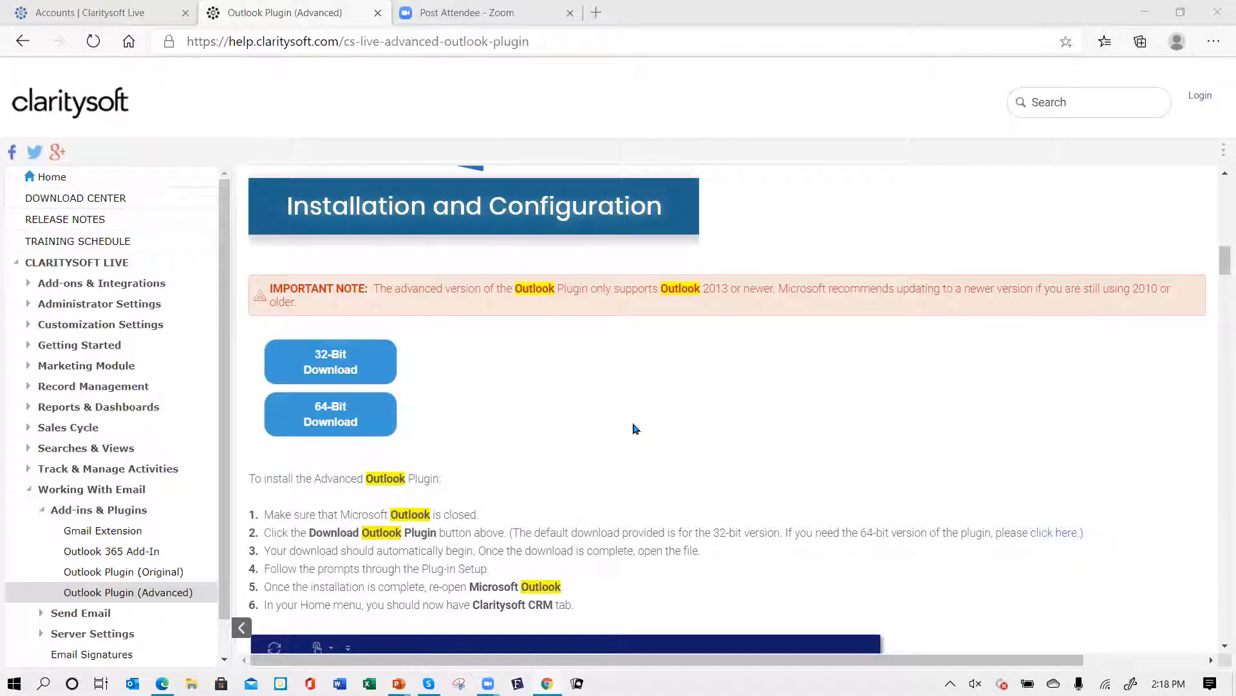
- Reopen Outlook and select the 'Tempt your Tastebuds with new roasts' message in the inbox
scroll(648, 443, "down", 2)
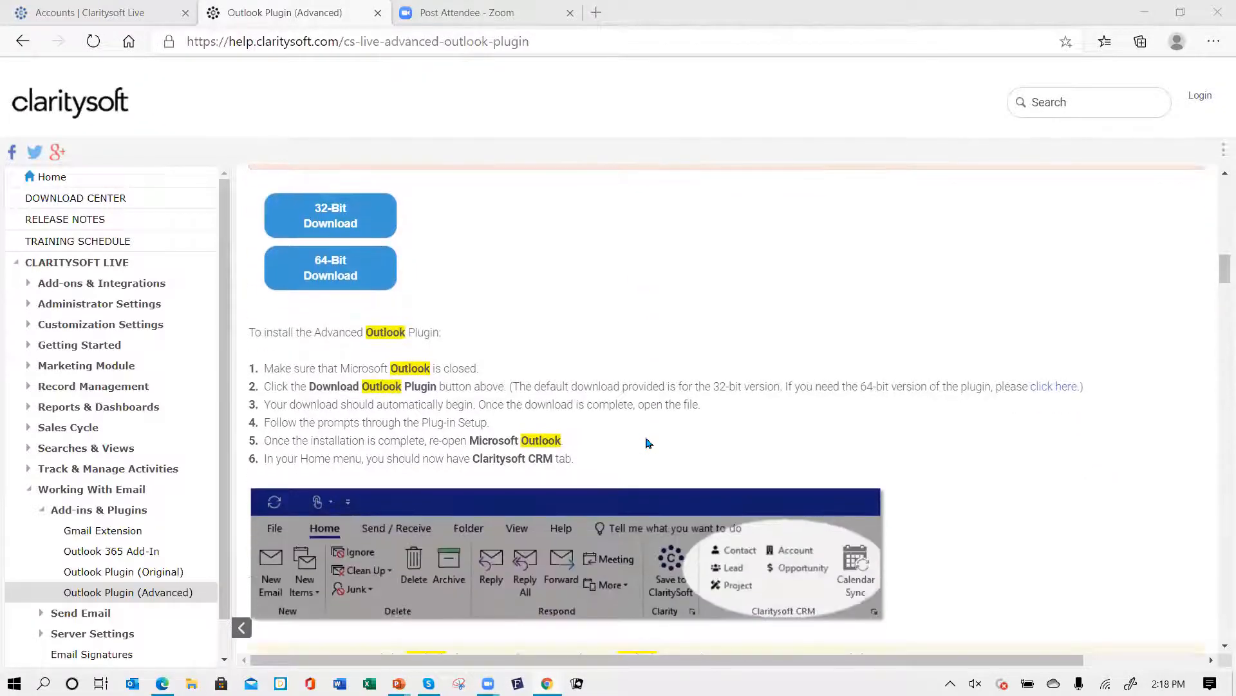
scroll(648, 443, "down", 6)
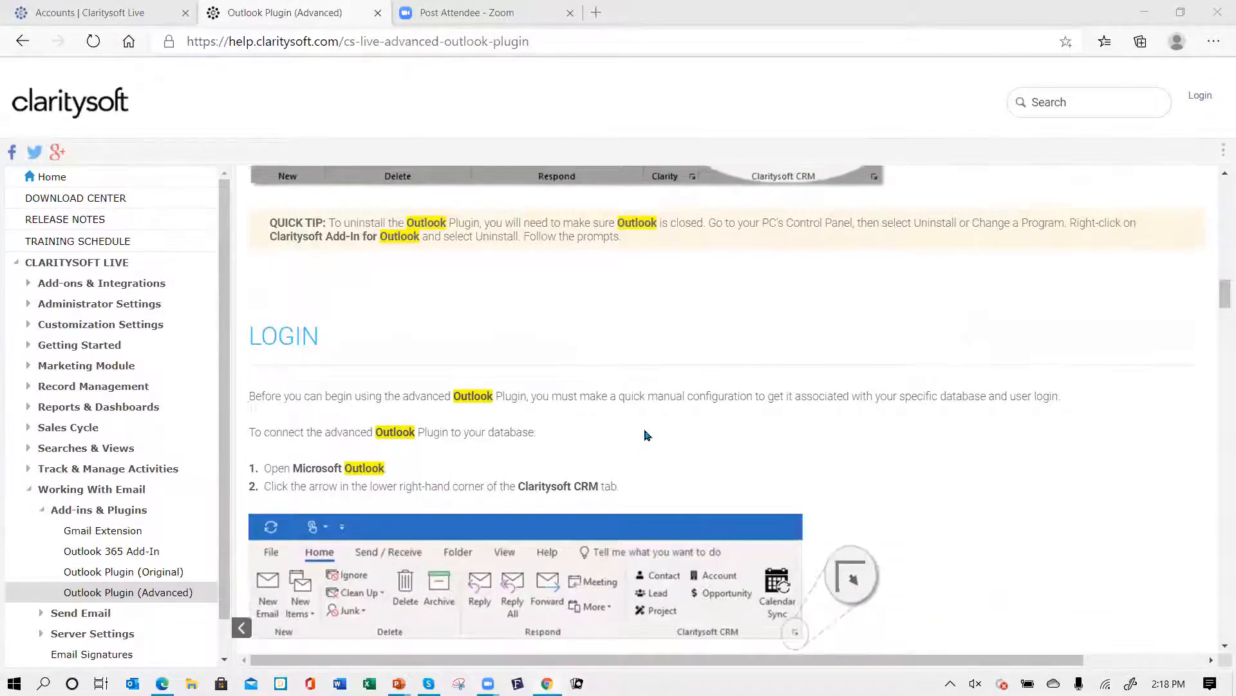
scroll(648, 435, "up", 11)
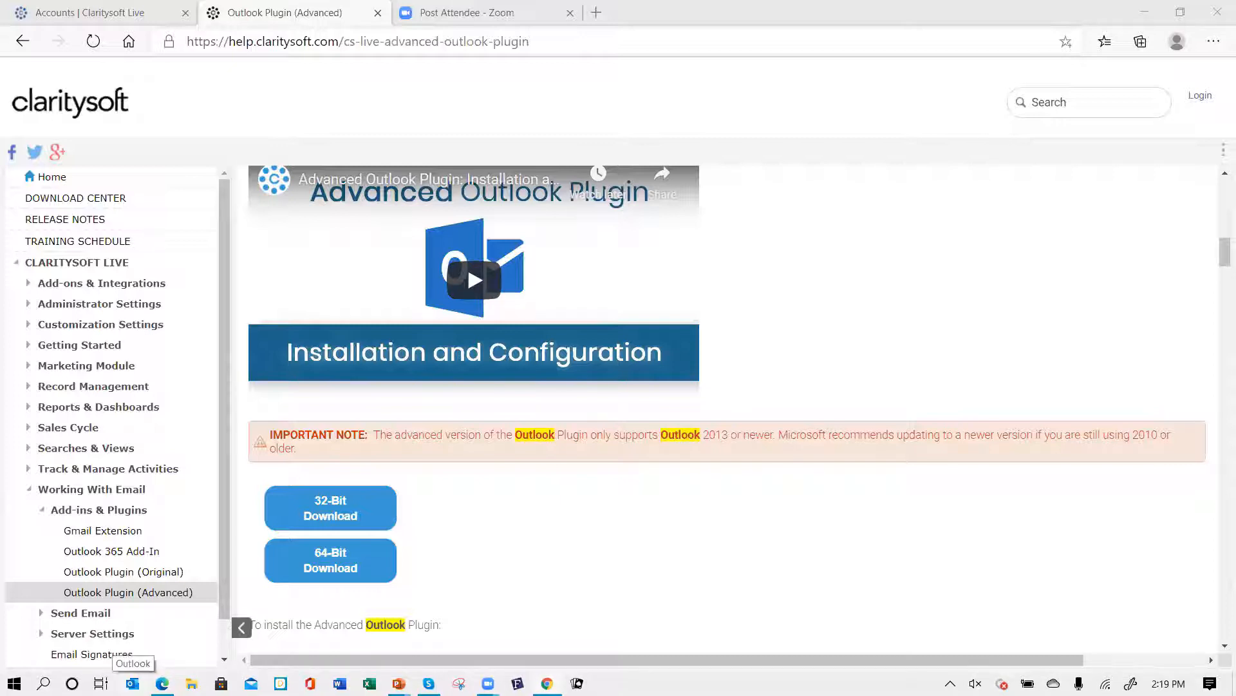
left_click(132, 683)
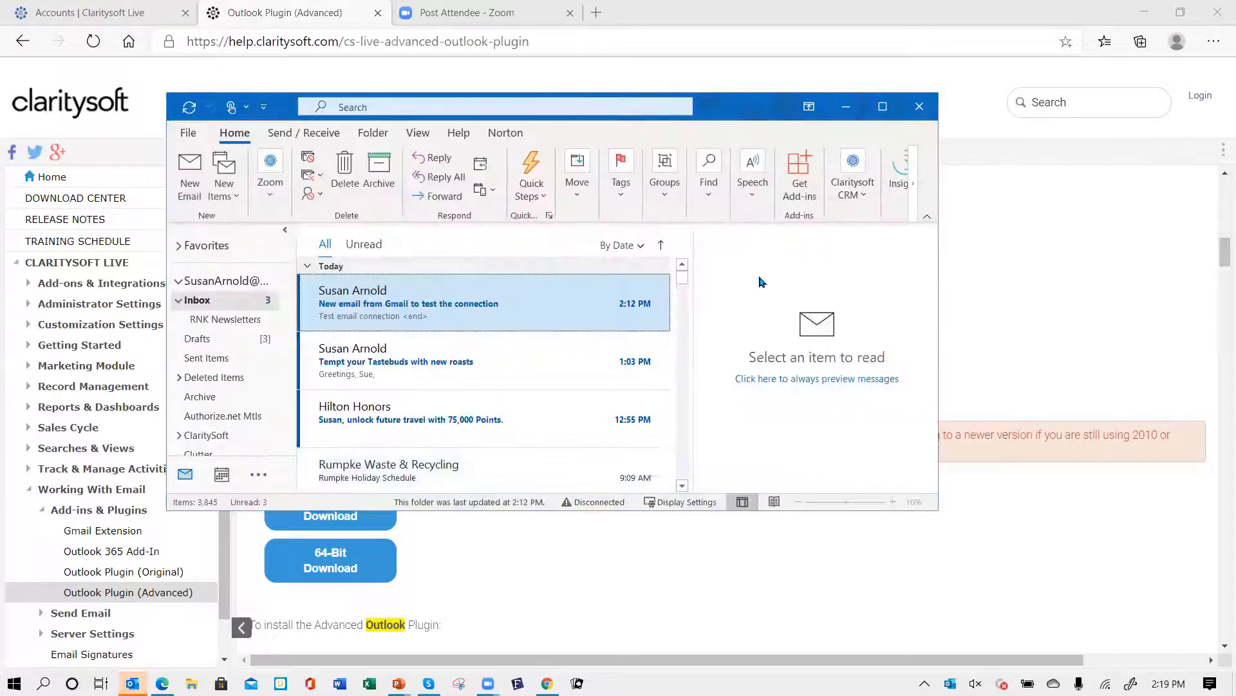
left_click(866, 205)
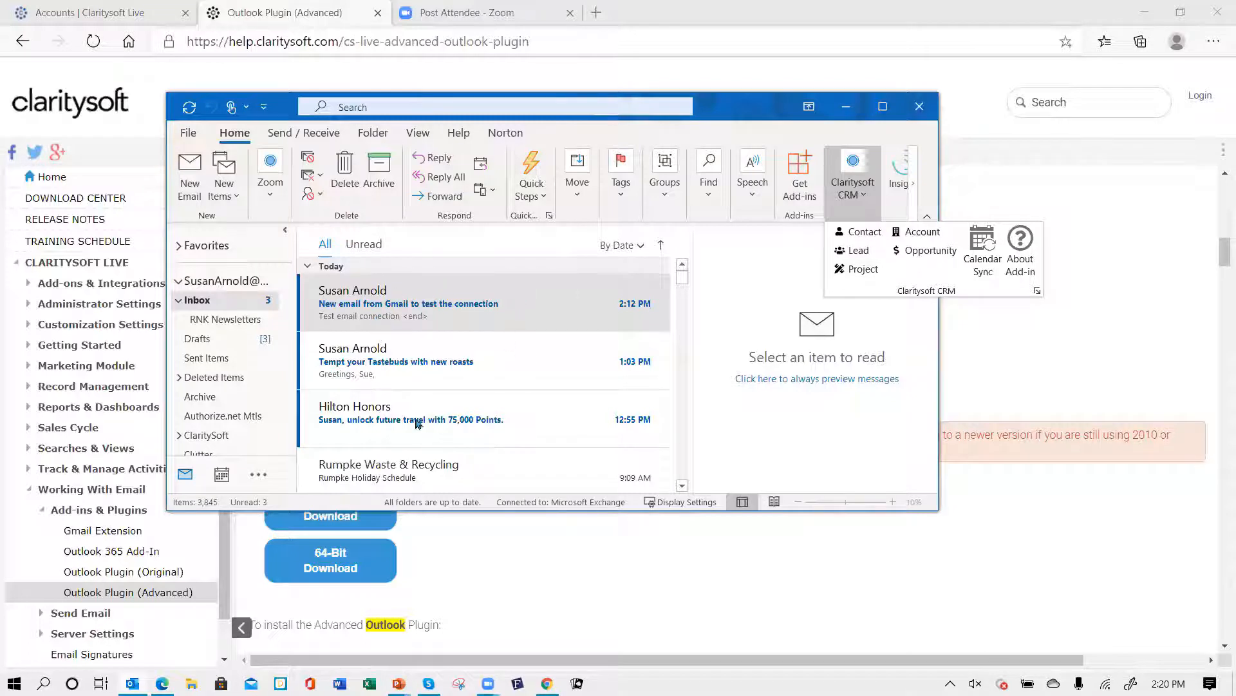
left_click(364, 364)
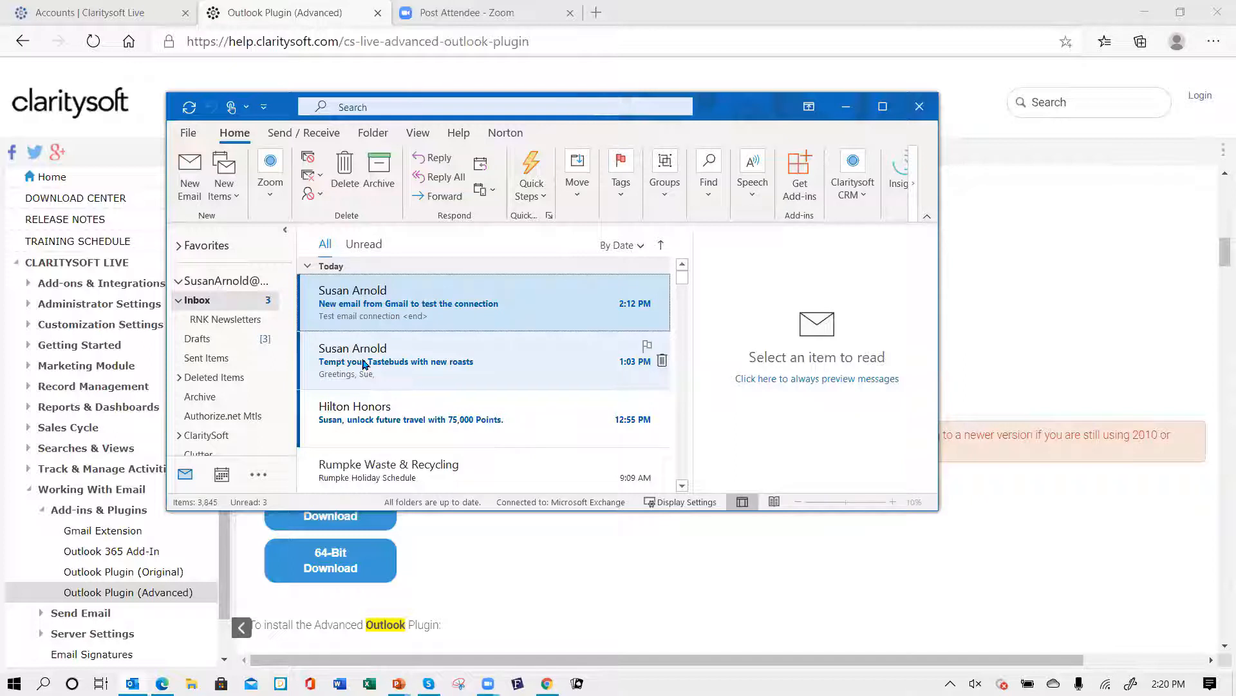
left_click(364, 364)
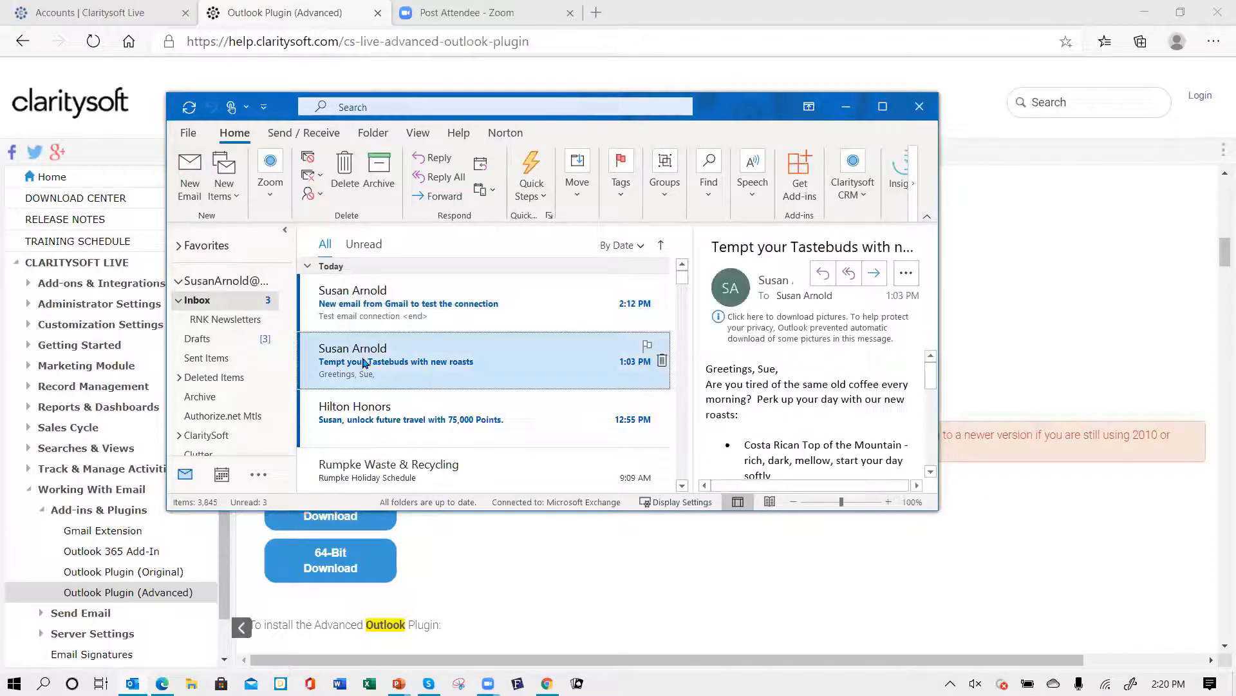
- Try to save the message to a Claritysoft account by searching for the account brambleberry
left_click(866, 194)
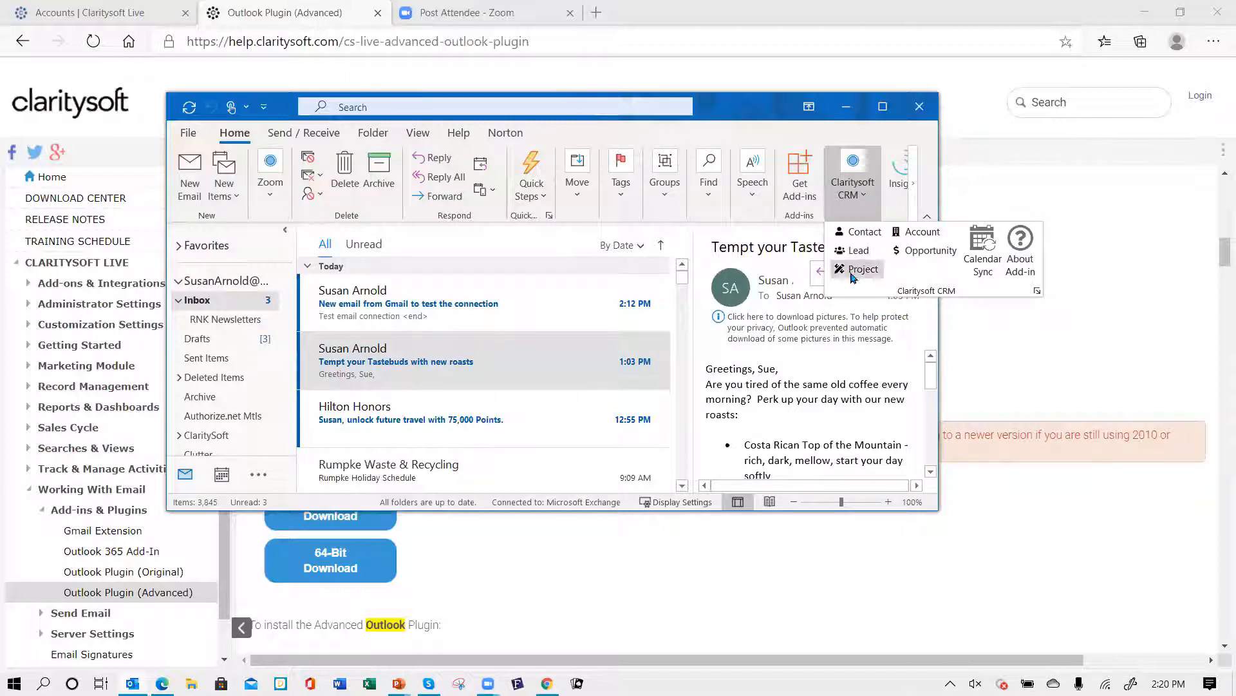
left_click(918, 233)
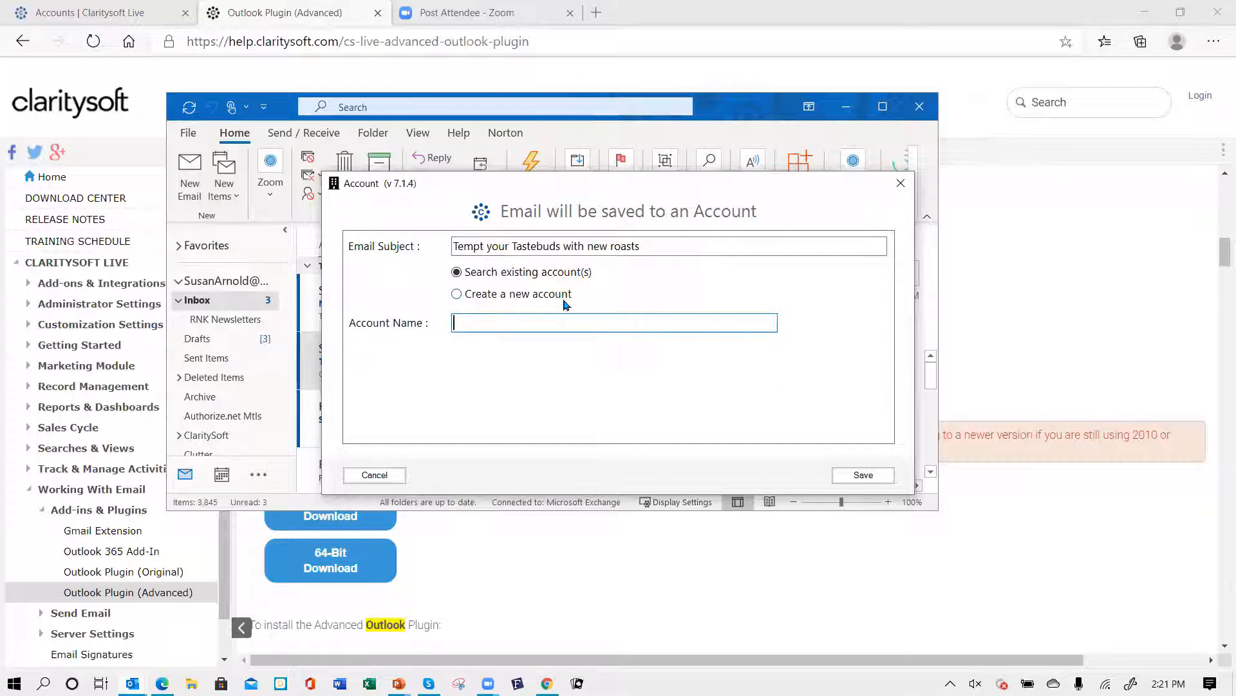
type("bramble")
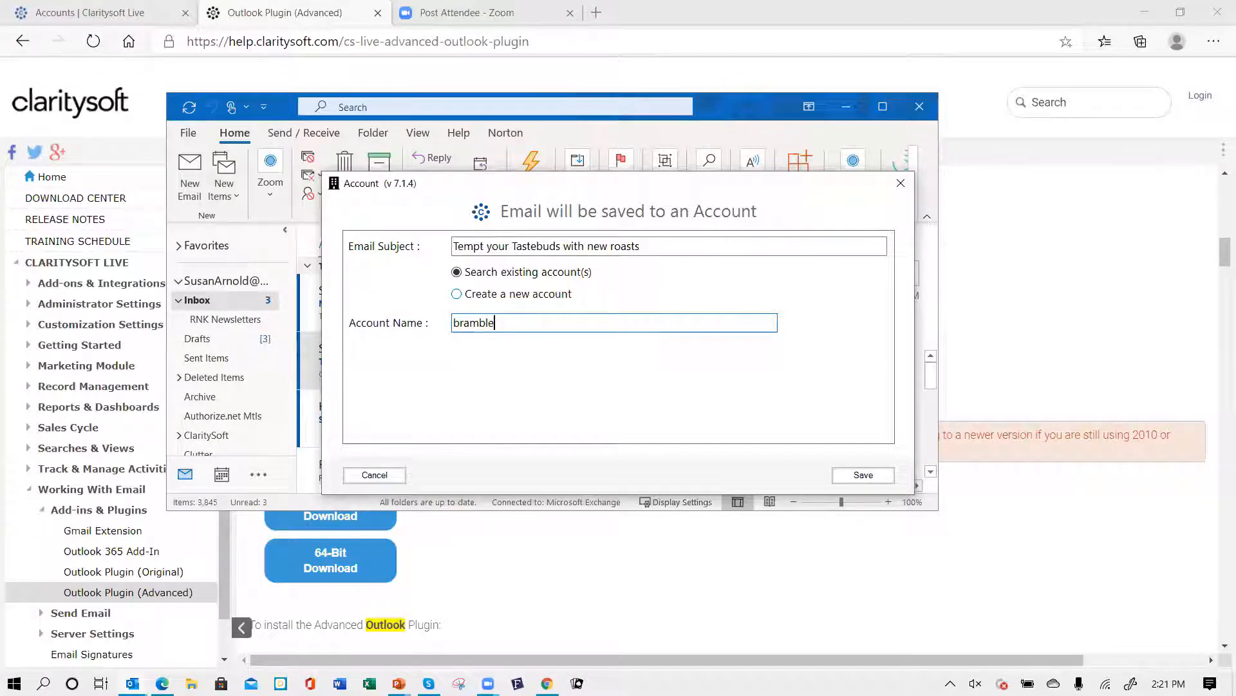
type("berry")
left_click(855, 477)
- Try to save the message to the adesa account instead, then close the account dialog
left_click(664, 404)
left_click_drag(539, 320, 367, 318)
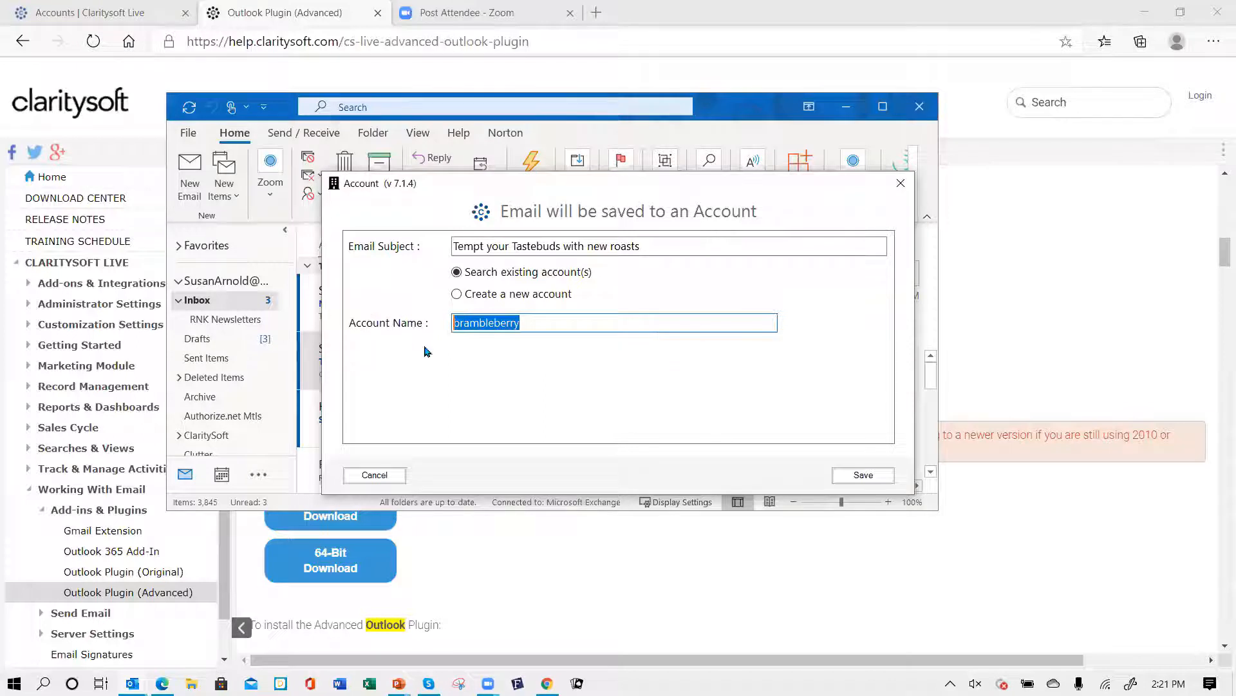
type("adesa")
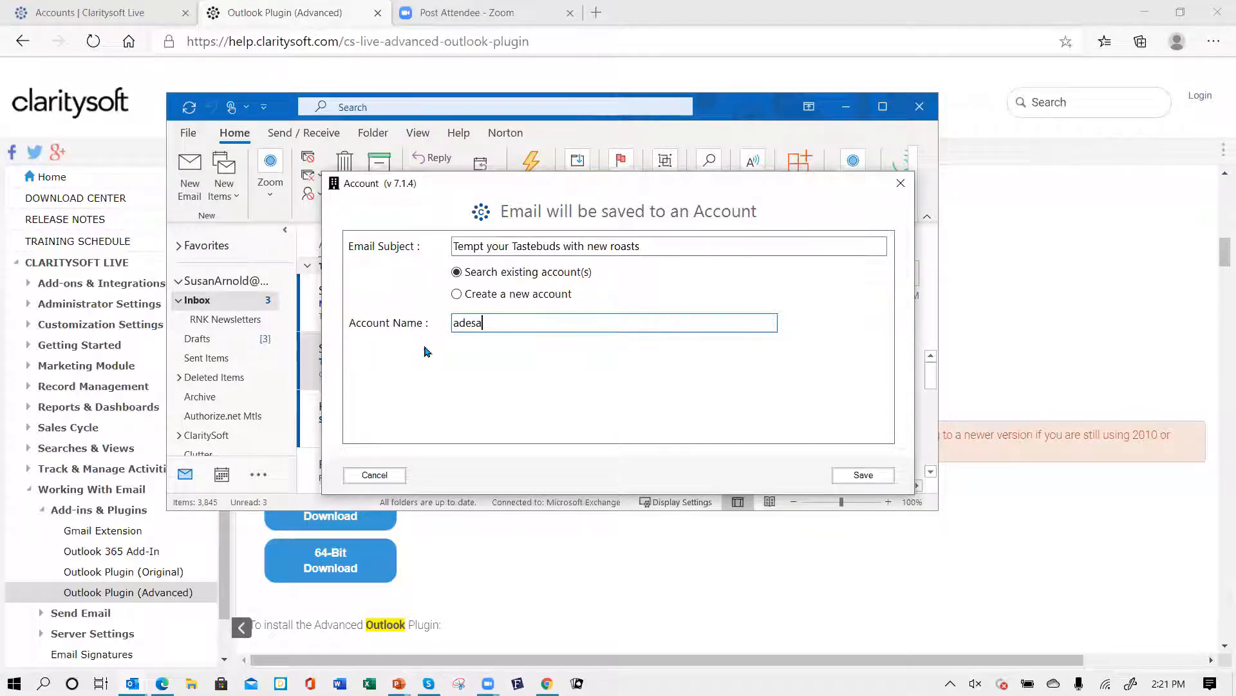
left_click(863, 475)
left_click(684, 406)
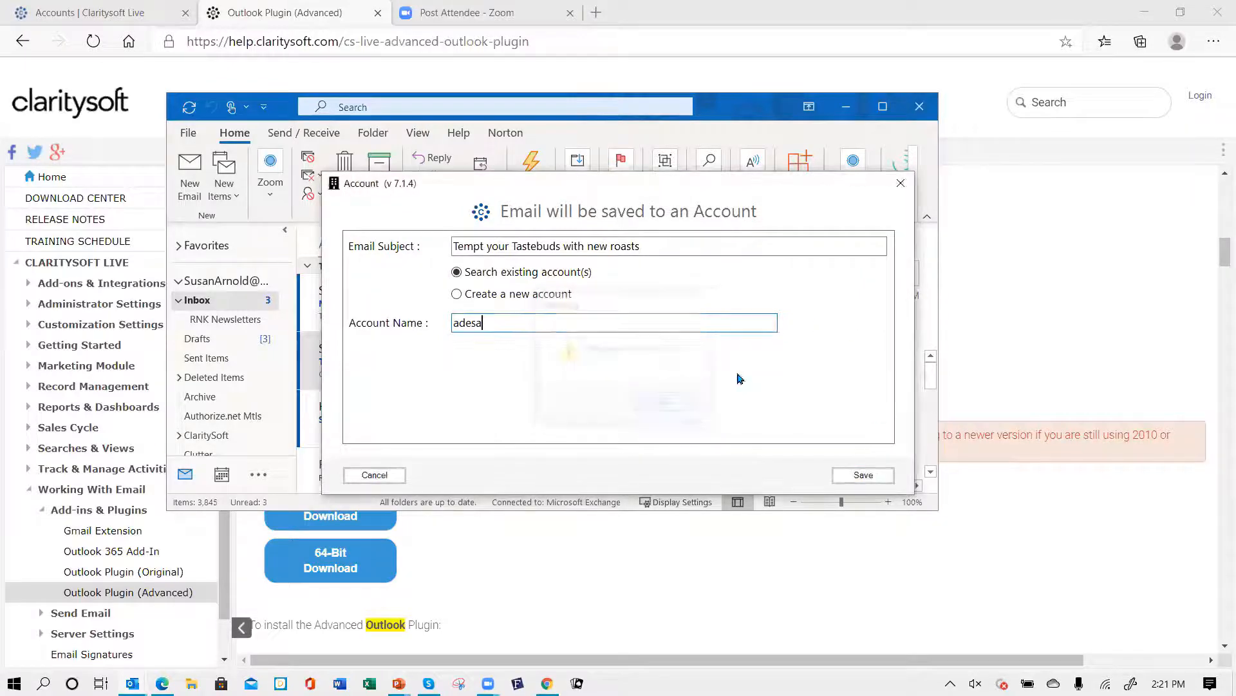
left_click(901, 183)
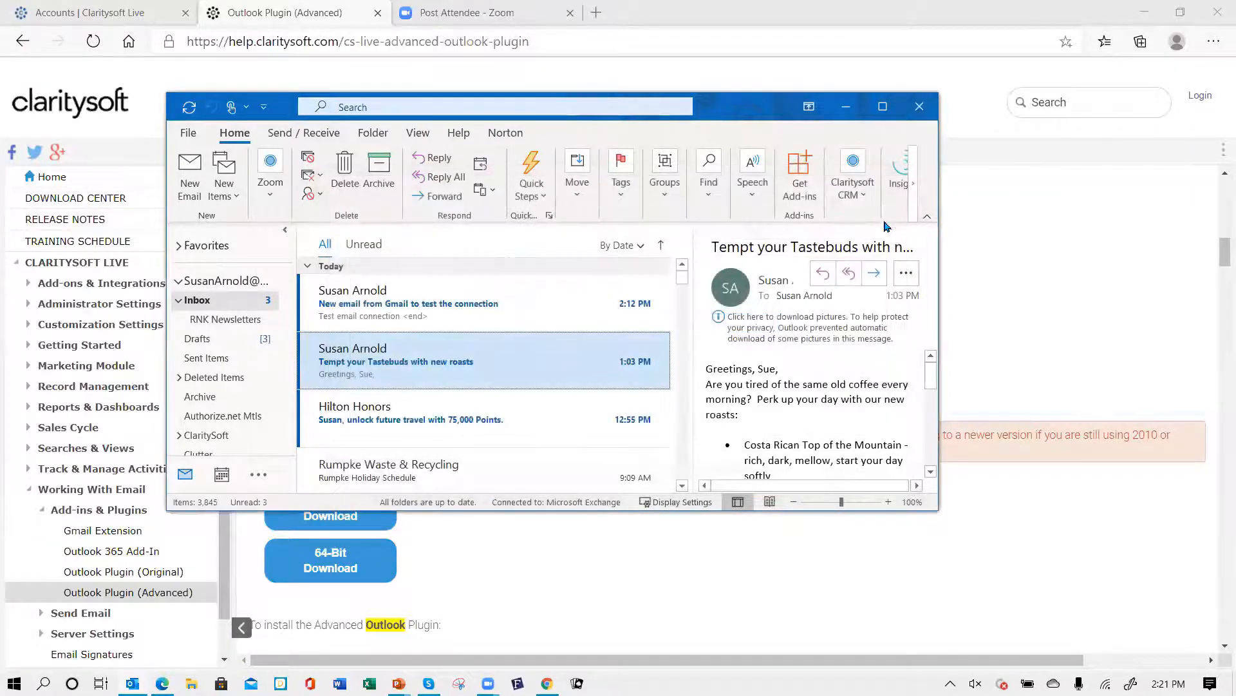
- Open the Claritysoft CRM add-in login settings and log out of Claritysoft CRM
left_click(863, 193)
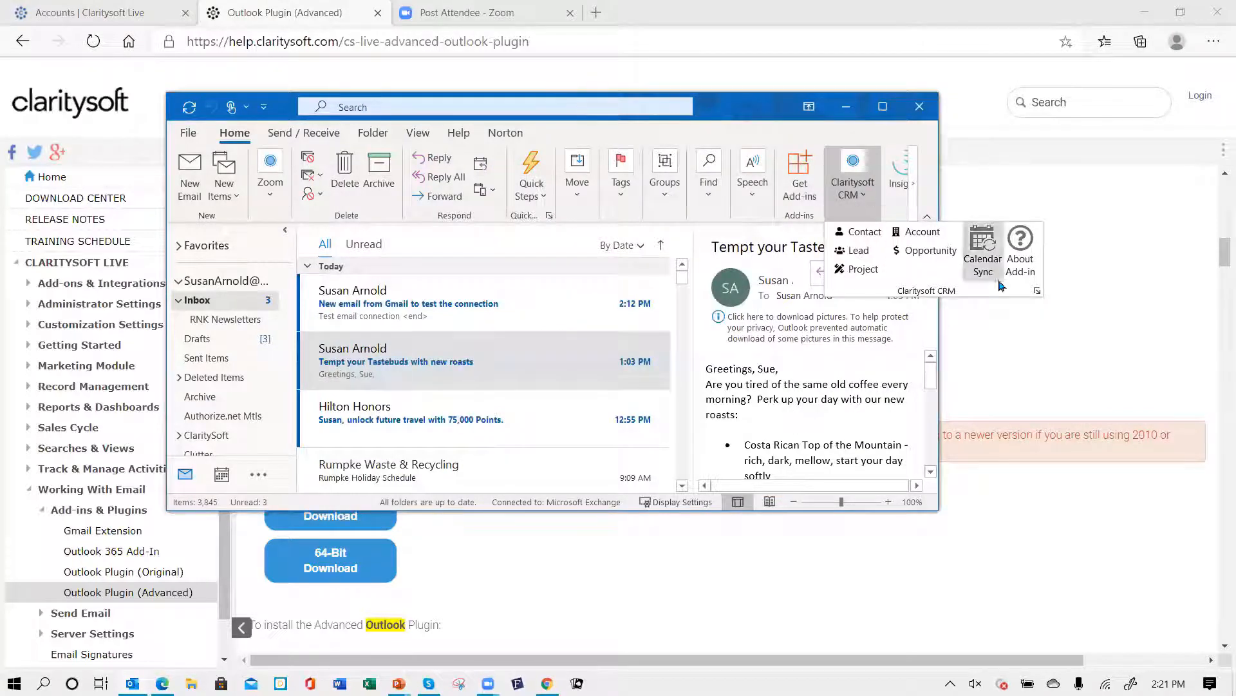
left_click(1038, 293)
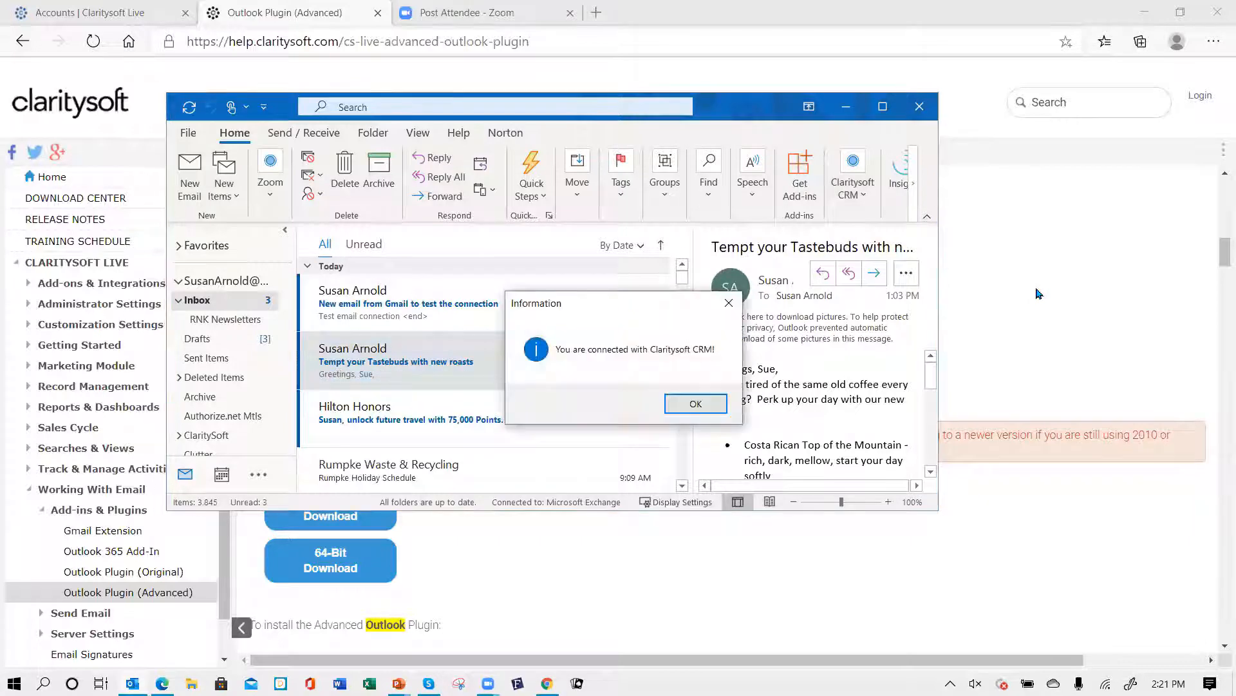
left_click(707, 409)
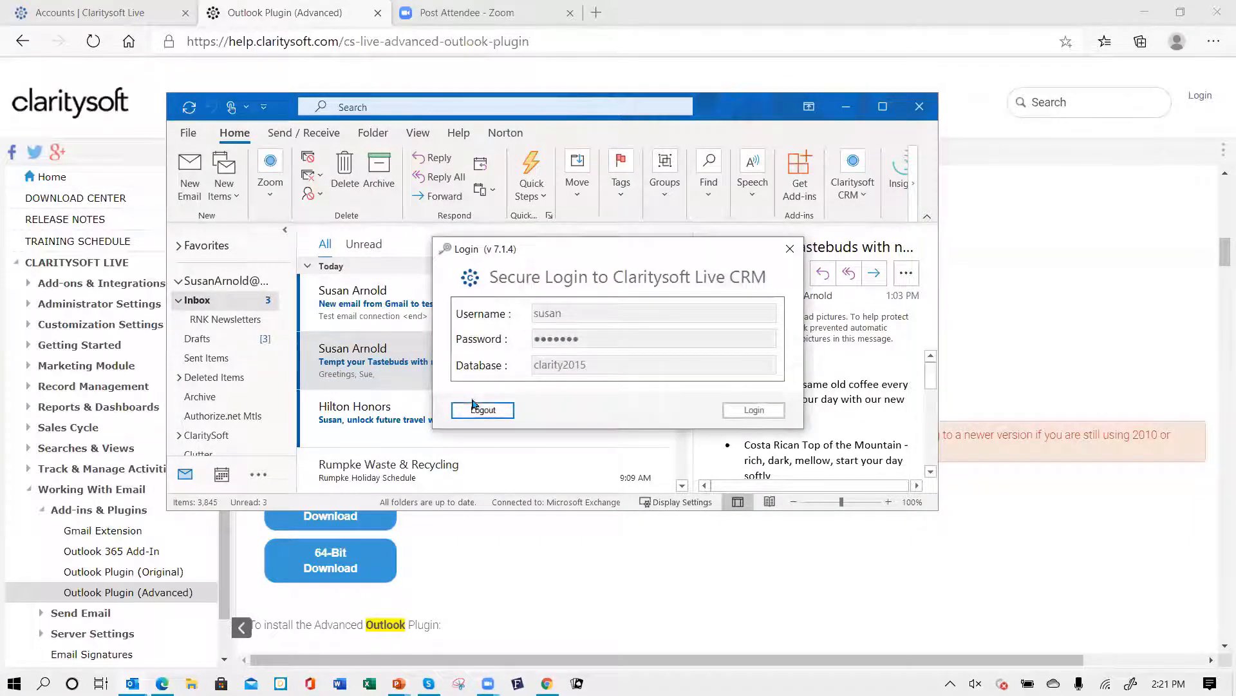
left_click(479, 412)
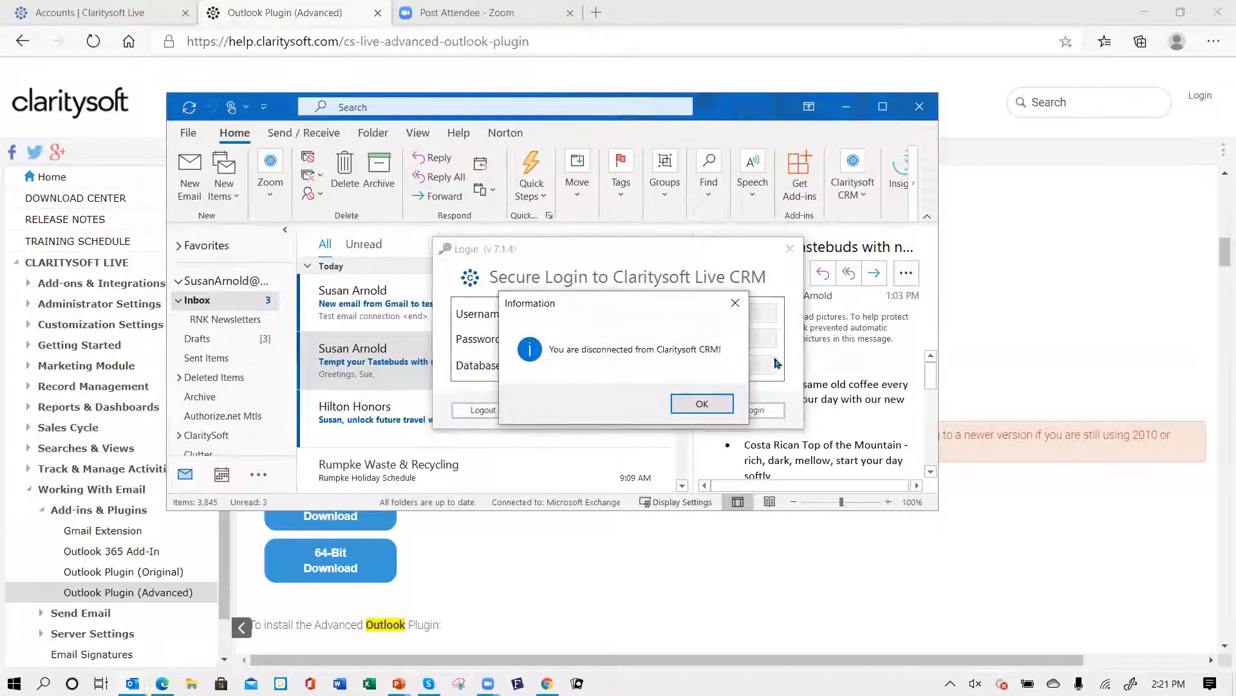
left_click(702, 404)
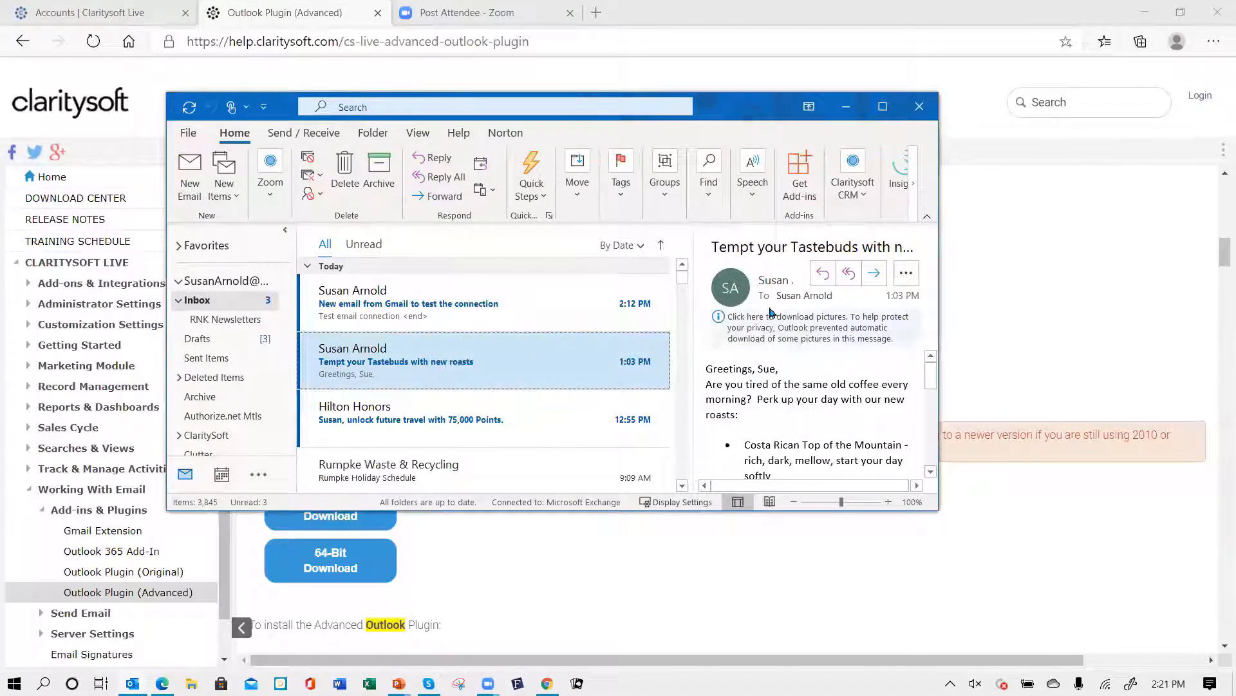
- Log back in to Claritysoft CRM from the add-in with the username, account password and database csdemo4
left_click(863, 197)
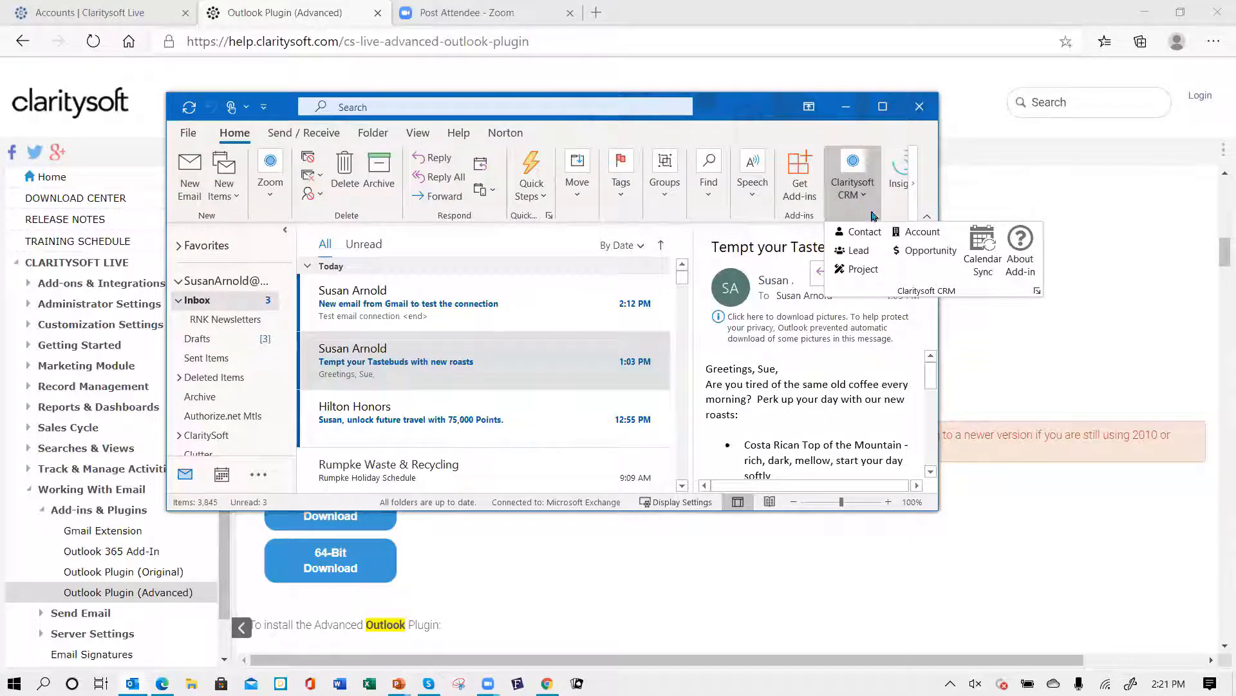
left_click(1038, 292)
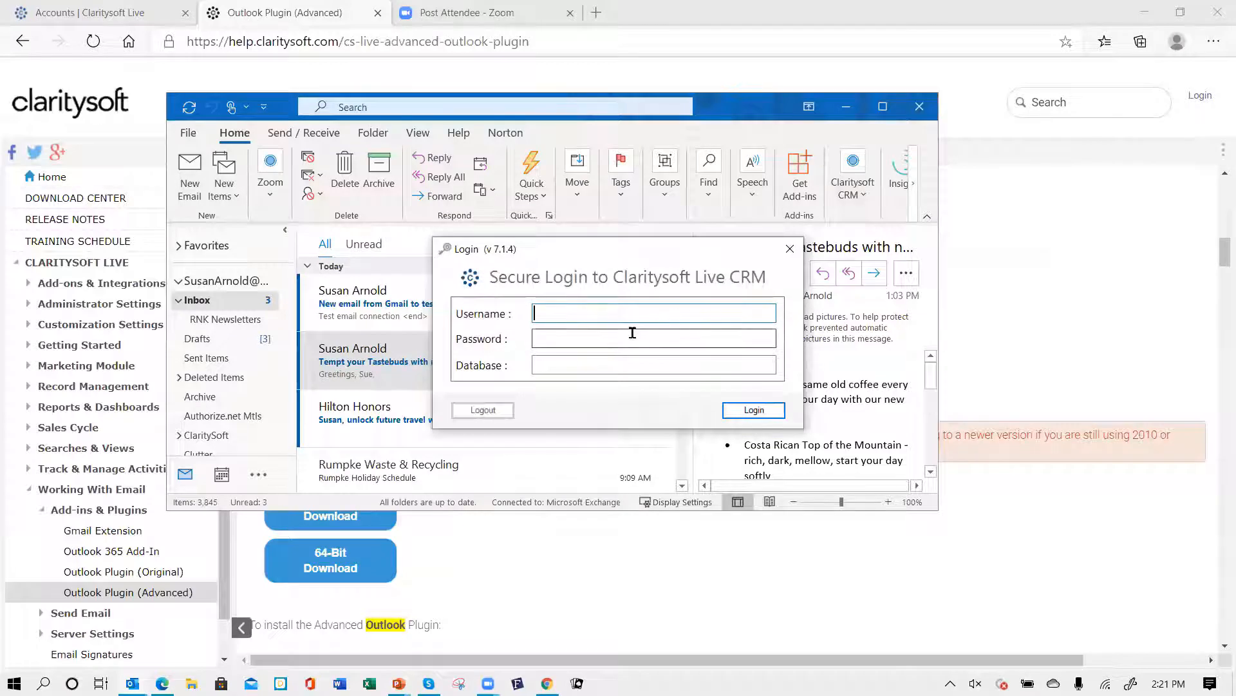
type("ssu")
left_click(653, 338)
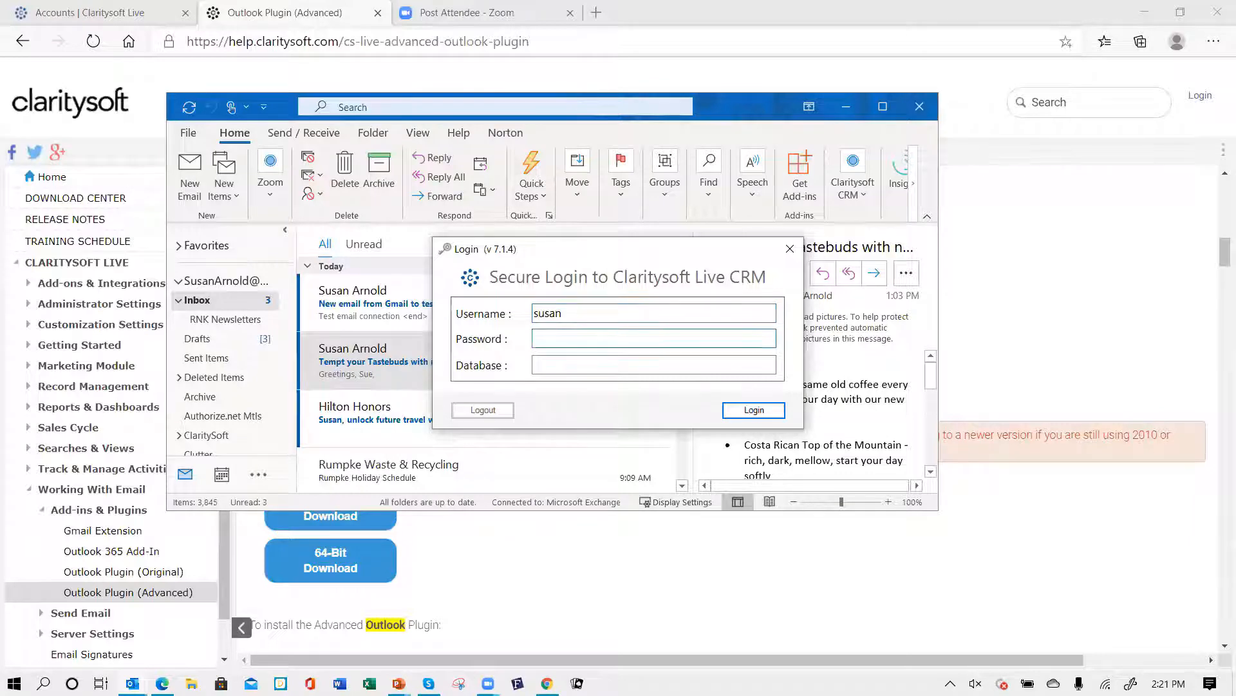
type("•••")
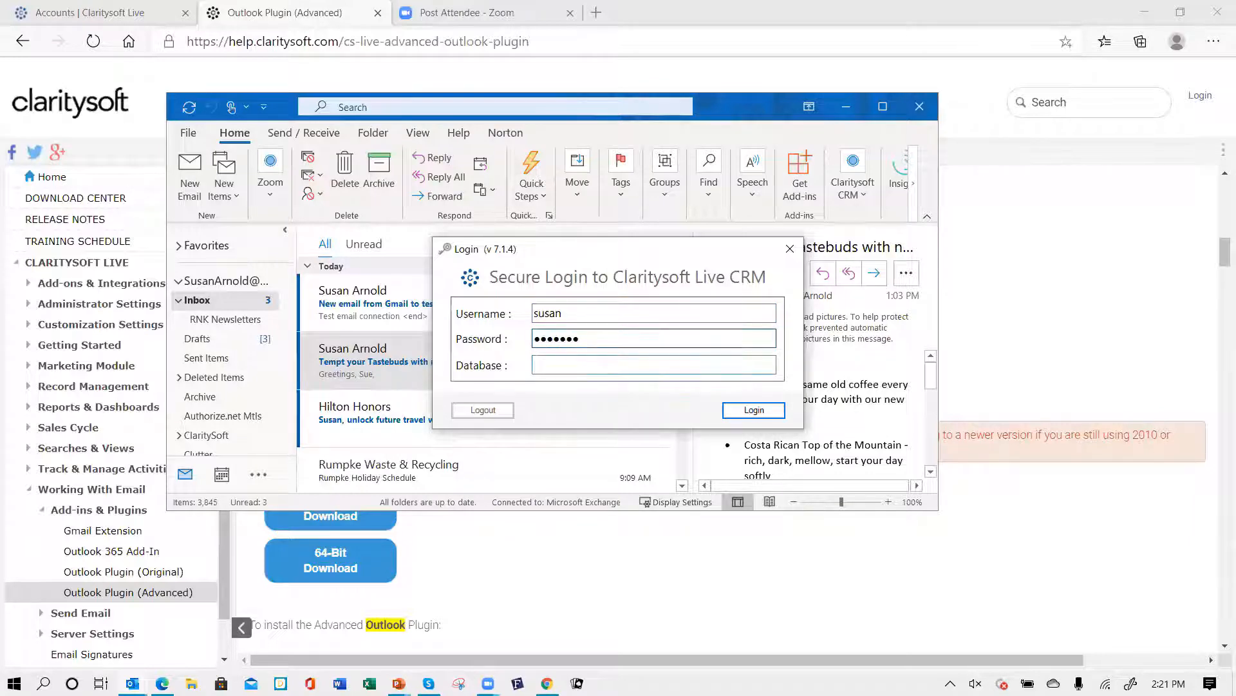
type("csdemo4")
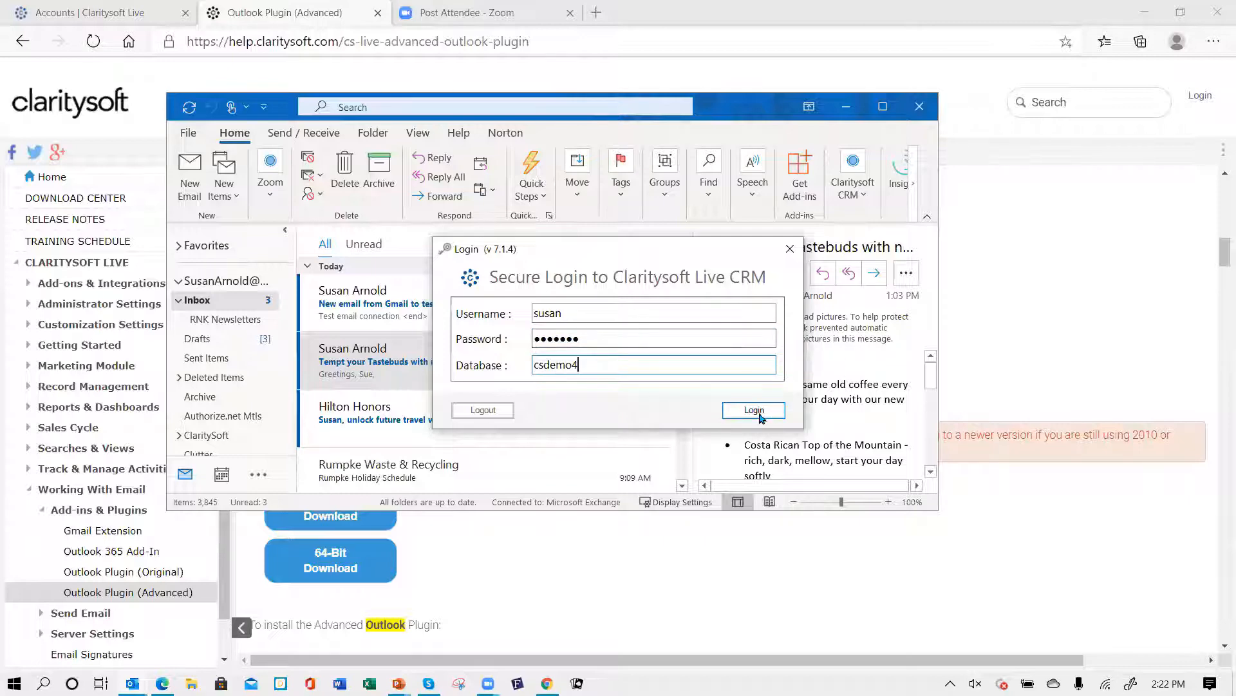
key("Return")
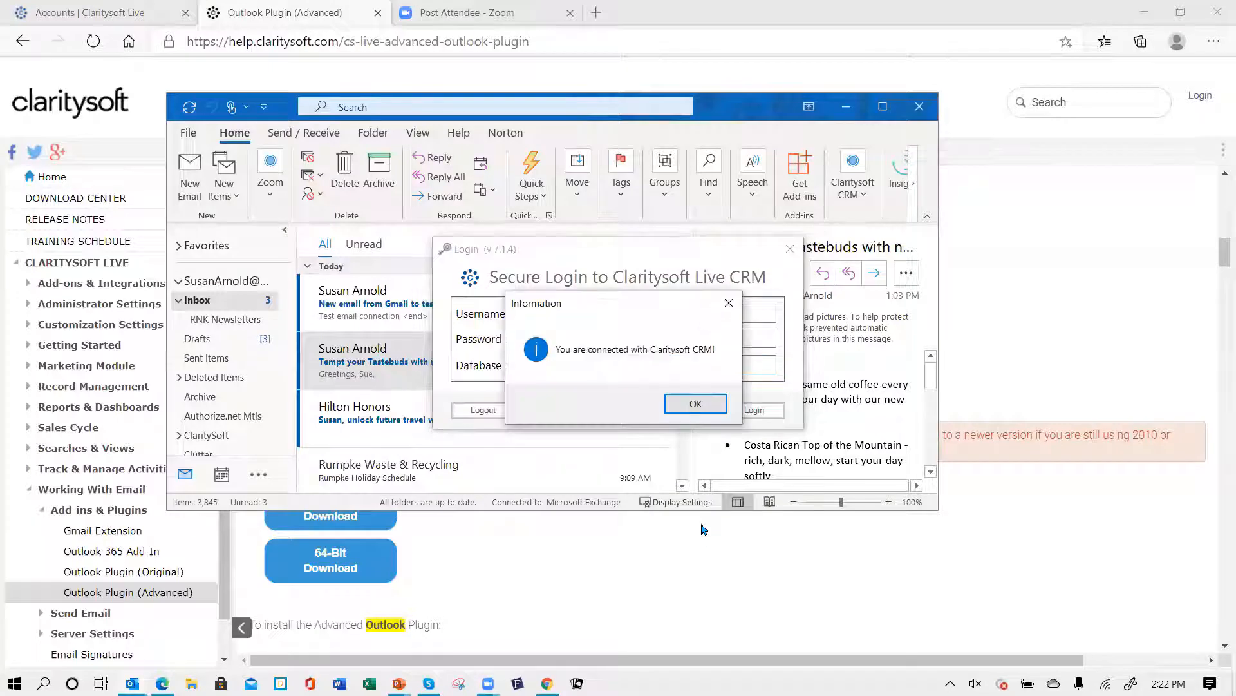
left_click(698, 403)
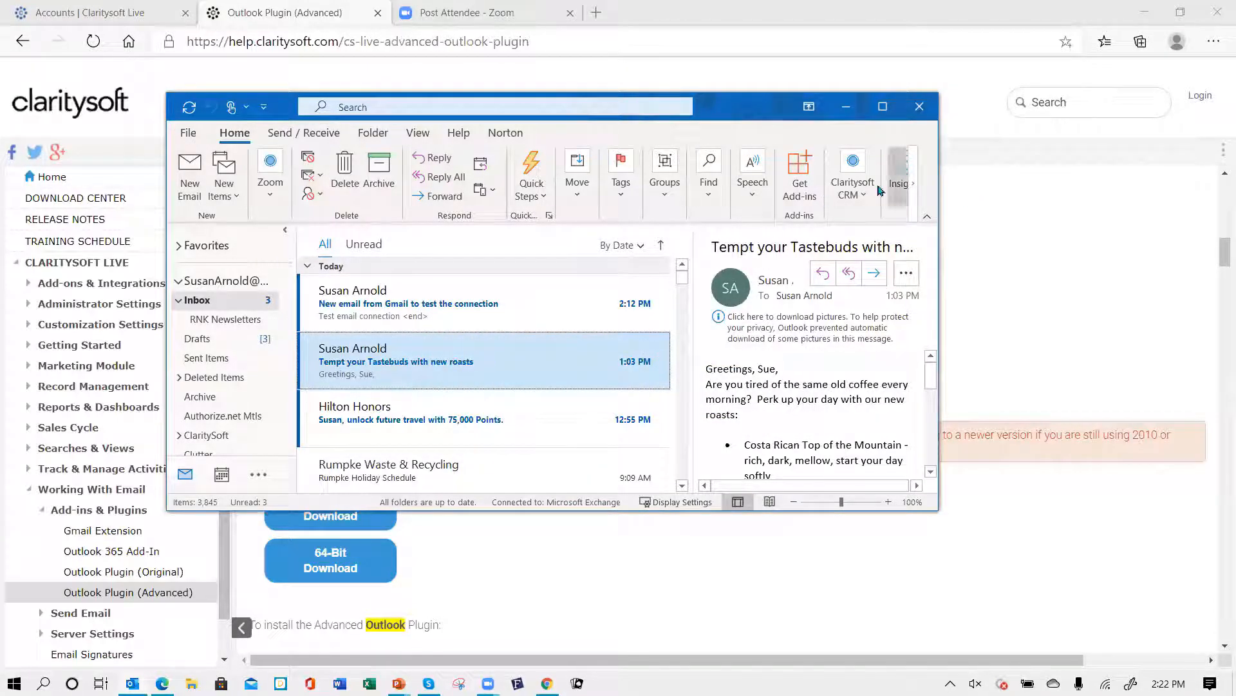
- Save the 'Tempt your Tastebuds with new roasts' message to the Brambleberry Tea Co account
left_click(859, 193)
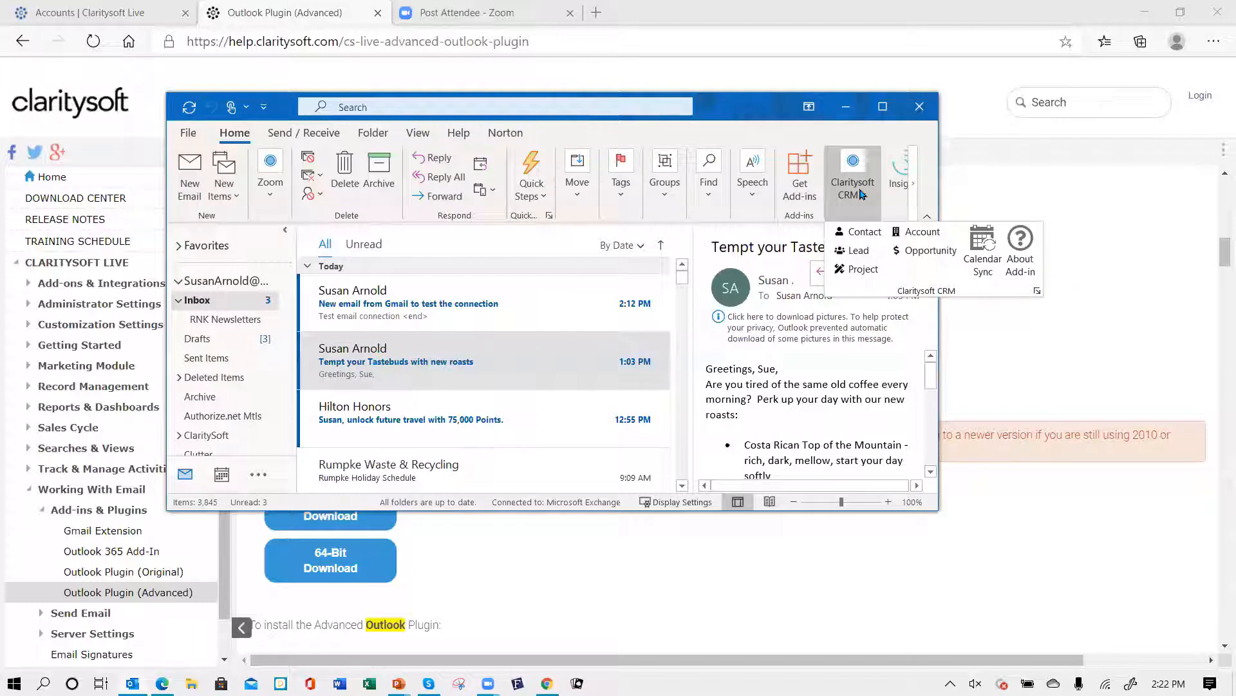
left_click(919, 231)
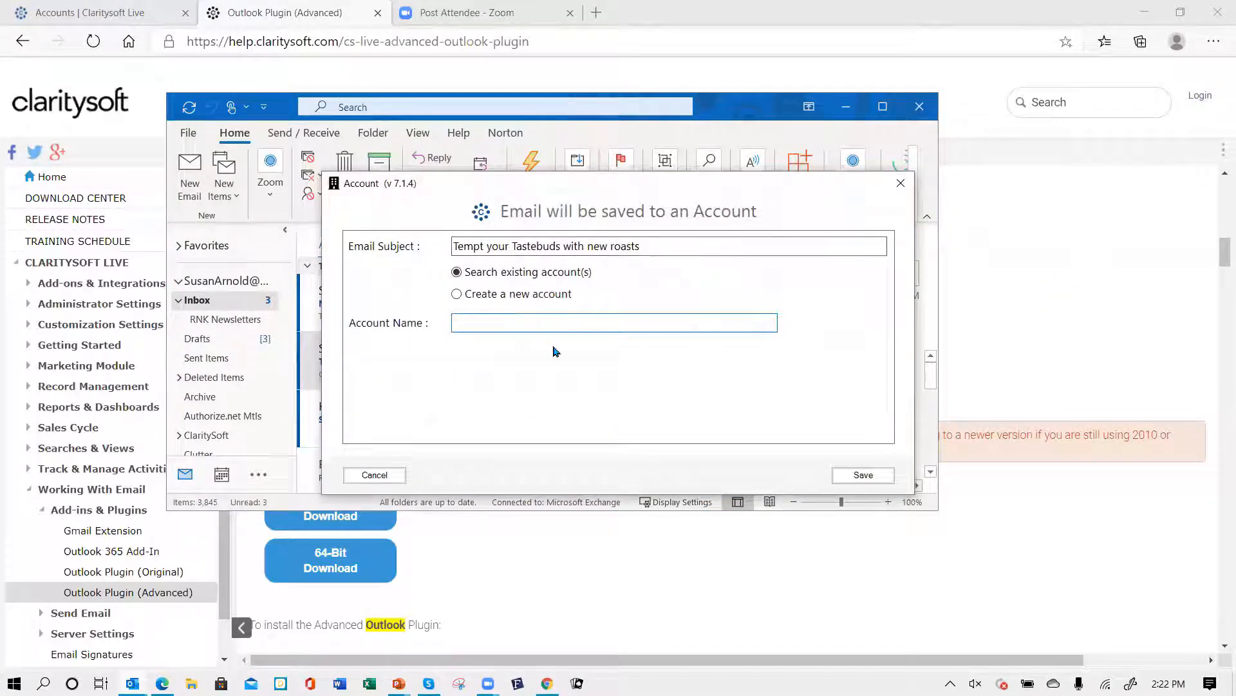
type("bram")
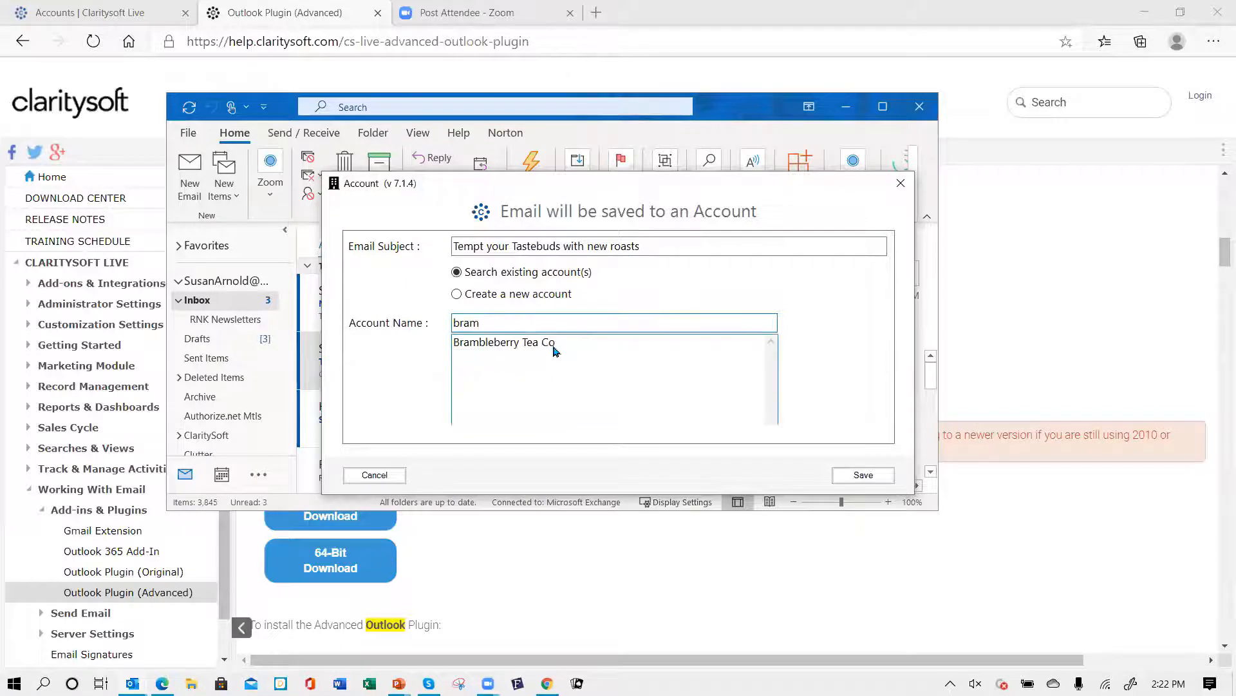
left_click(490, 348)
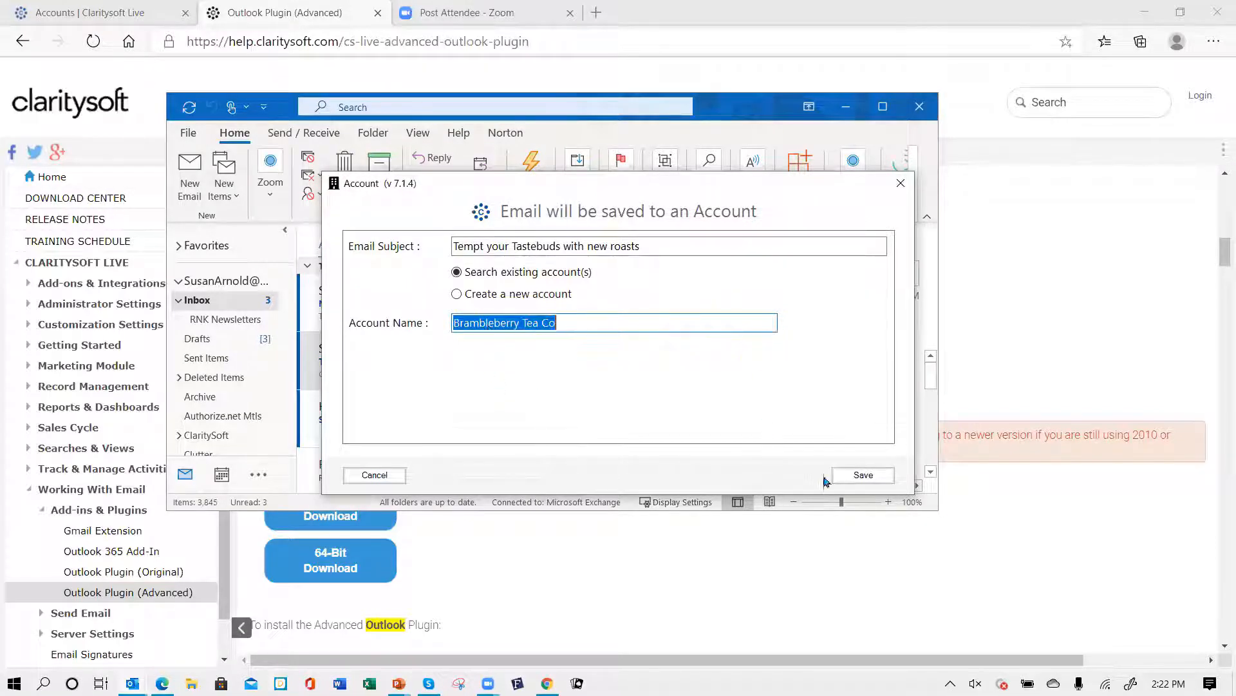
left_click(866, 475)
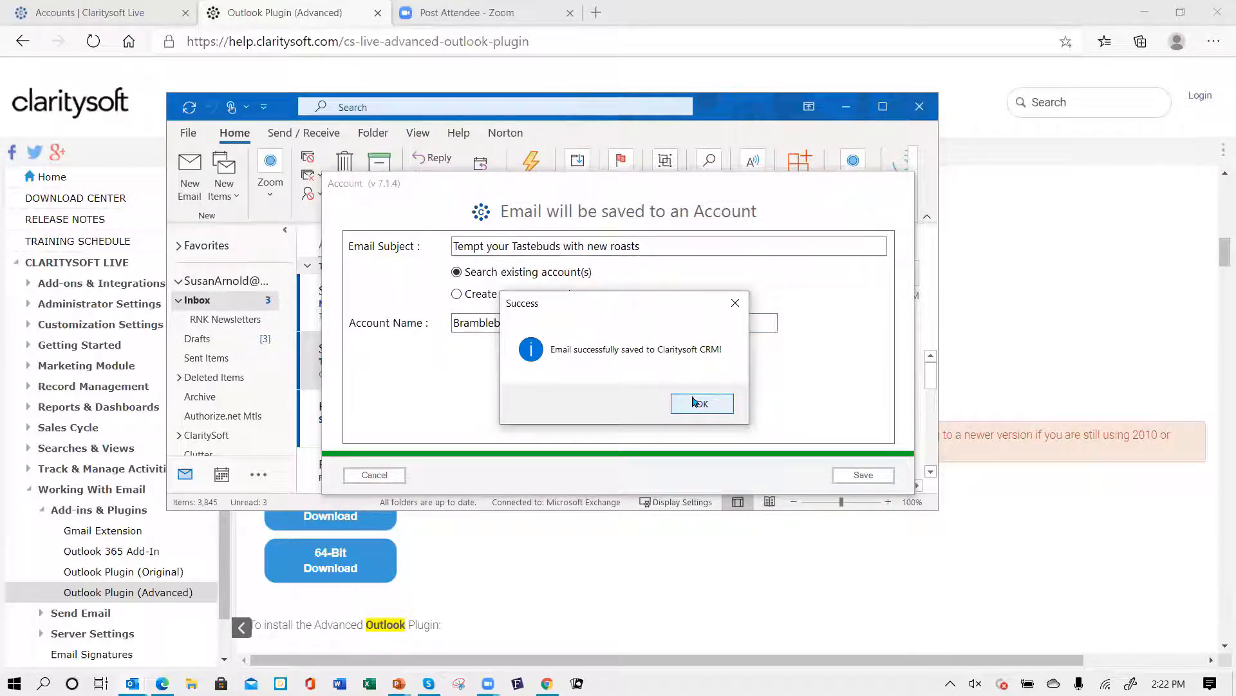
left_click(693, 400)
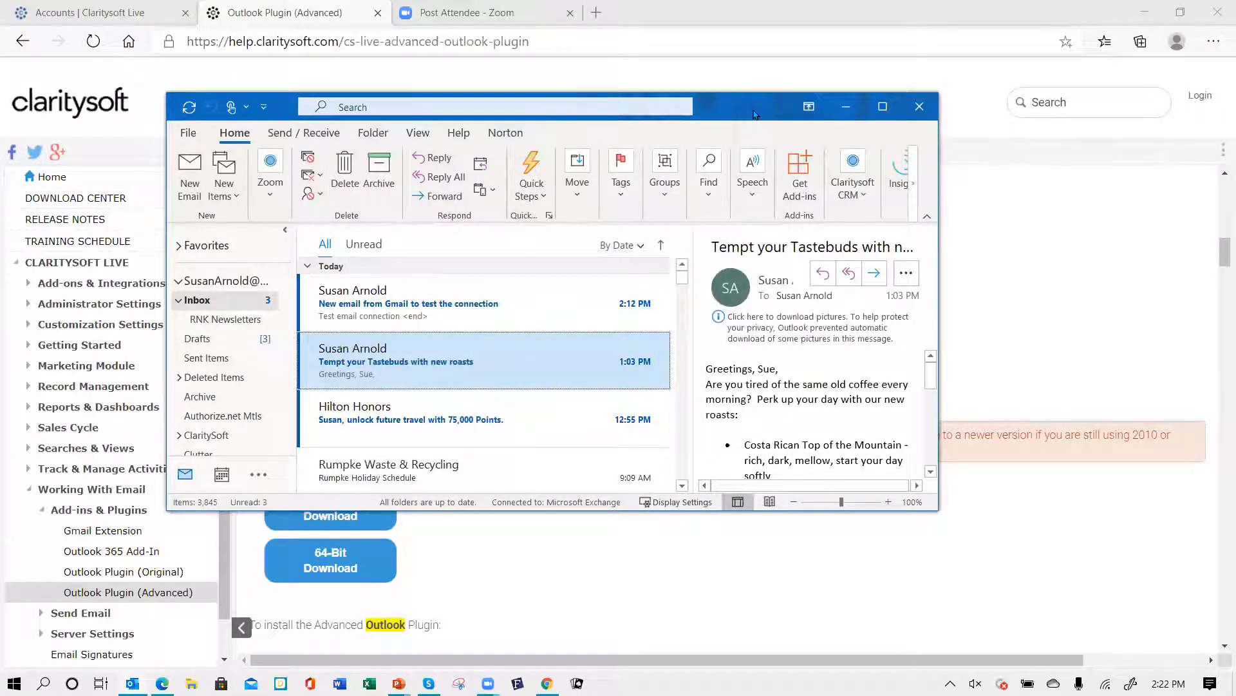
- Minimize Outlook, switch to the CRM Accounts page and search accounts for bramble
left_click(846, 106)
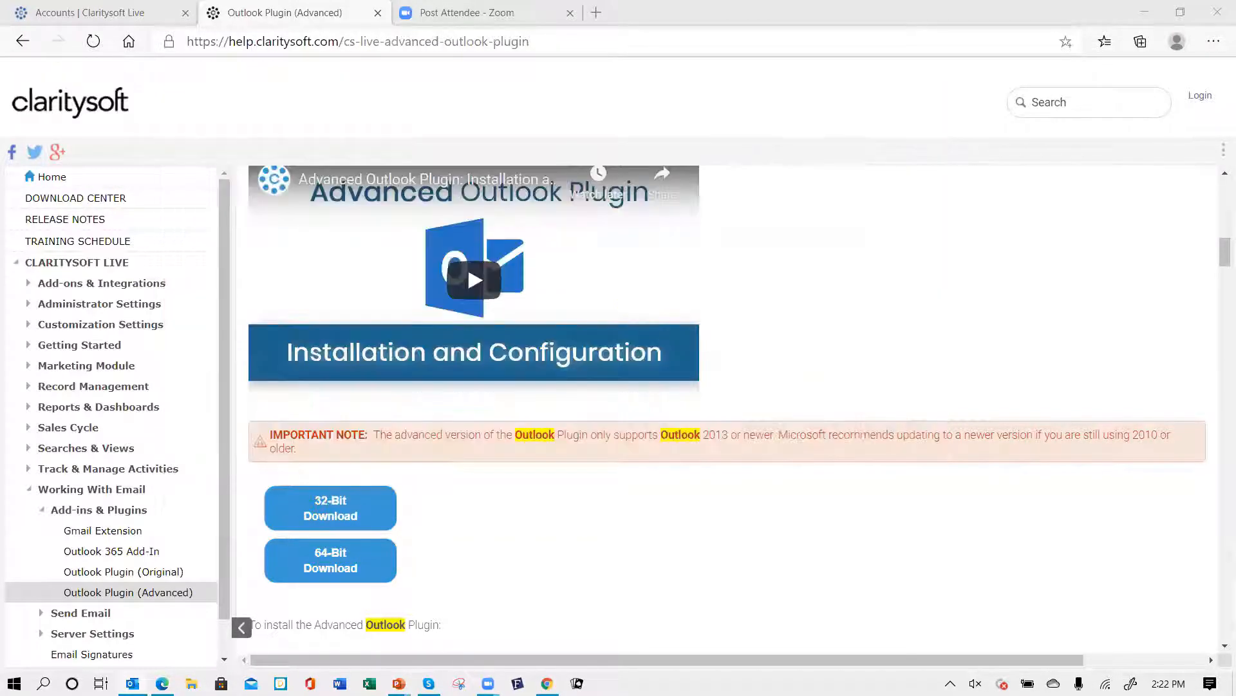
left_click(131, 11)
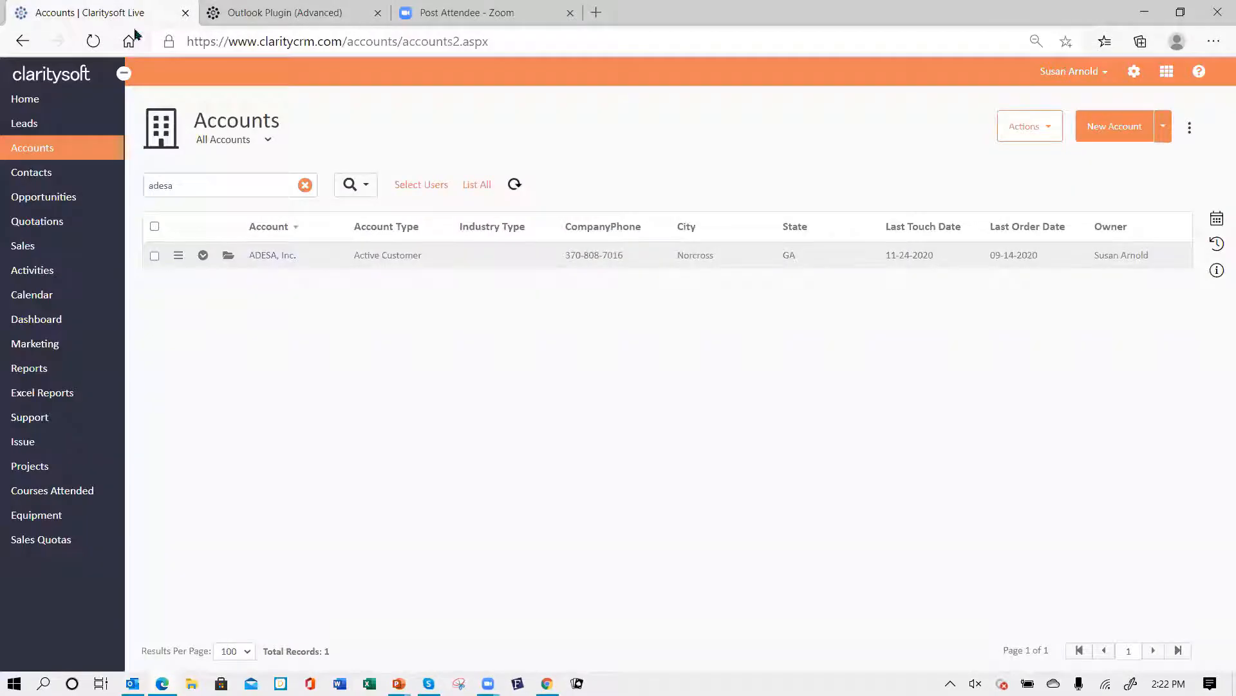
left_click(206, 187)
left_click_drag(206, 187, 116, 184)
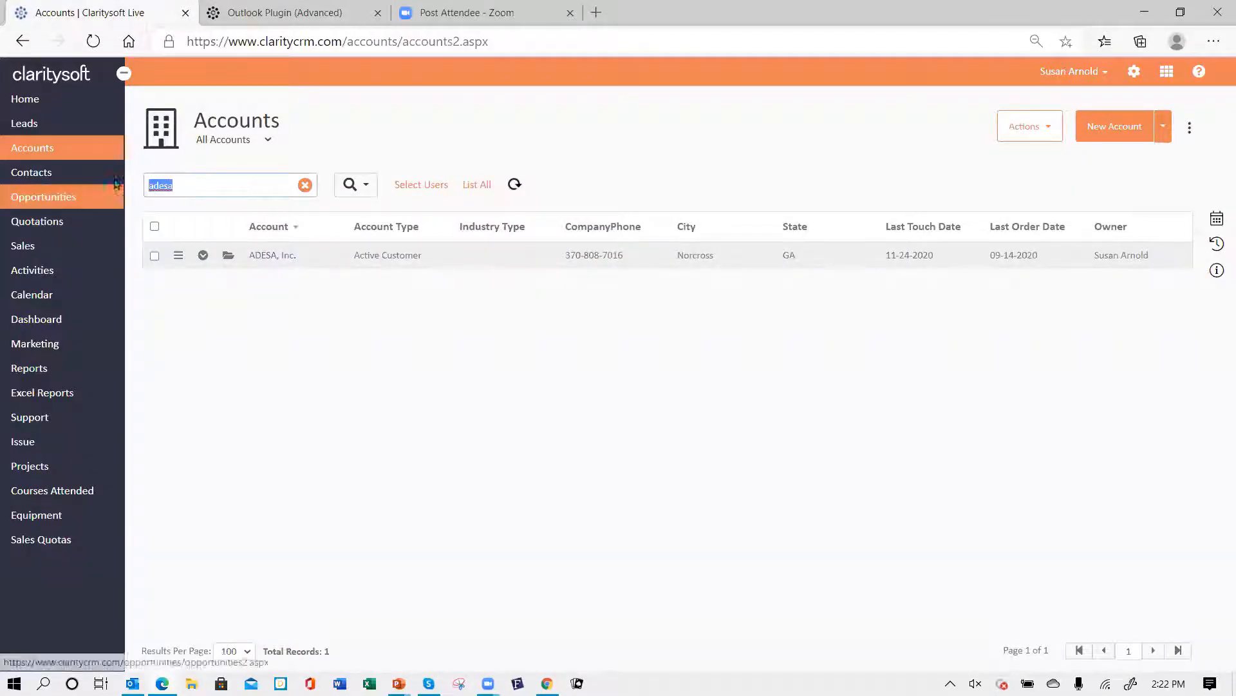
type("bramble")
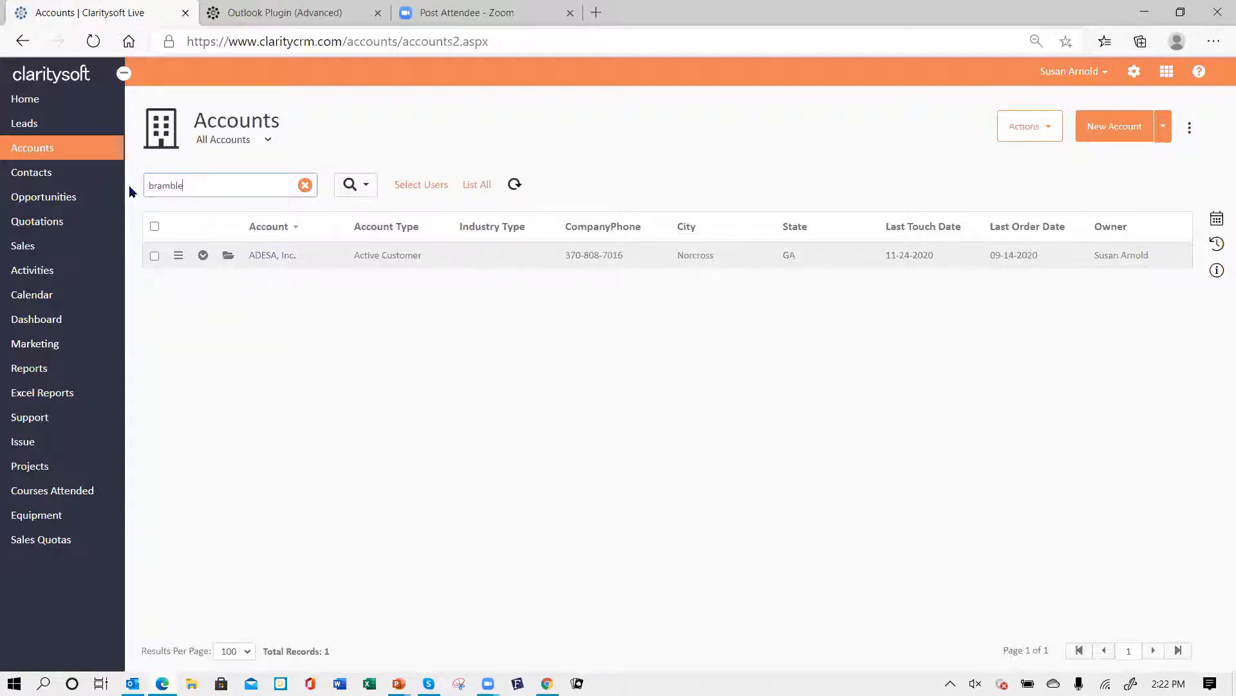
key("Return")
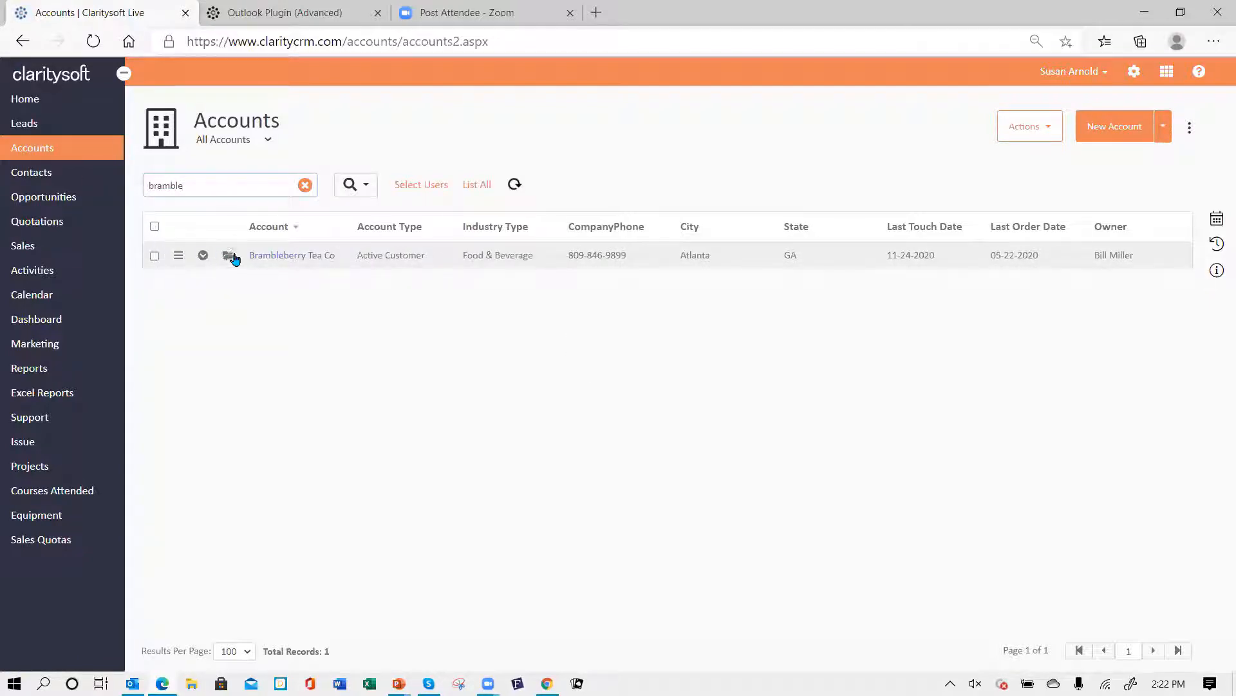
- Expand the Brambleberry Tea Co account and review its closed activities for the saved email, then collapse it
left_click(203, 255)
left_click(360, 297)
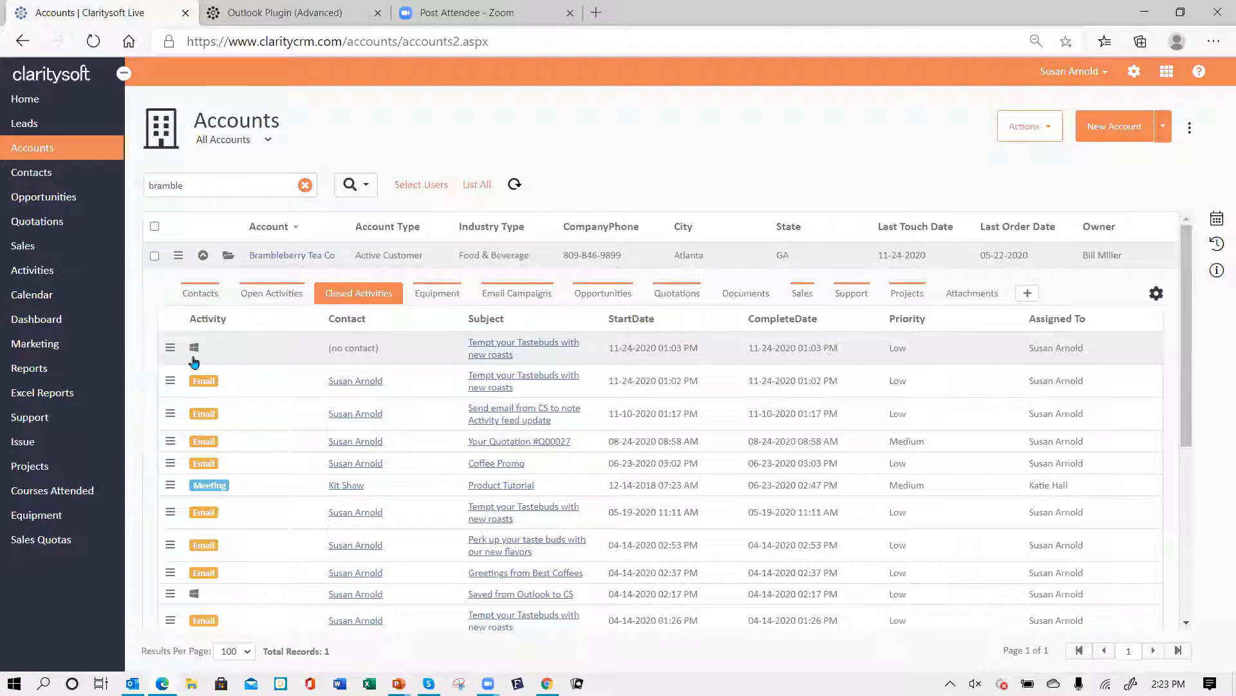
scroll(268, 384, "down", 3)
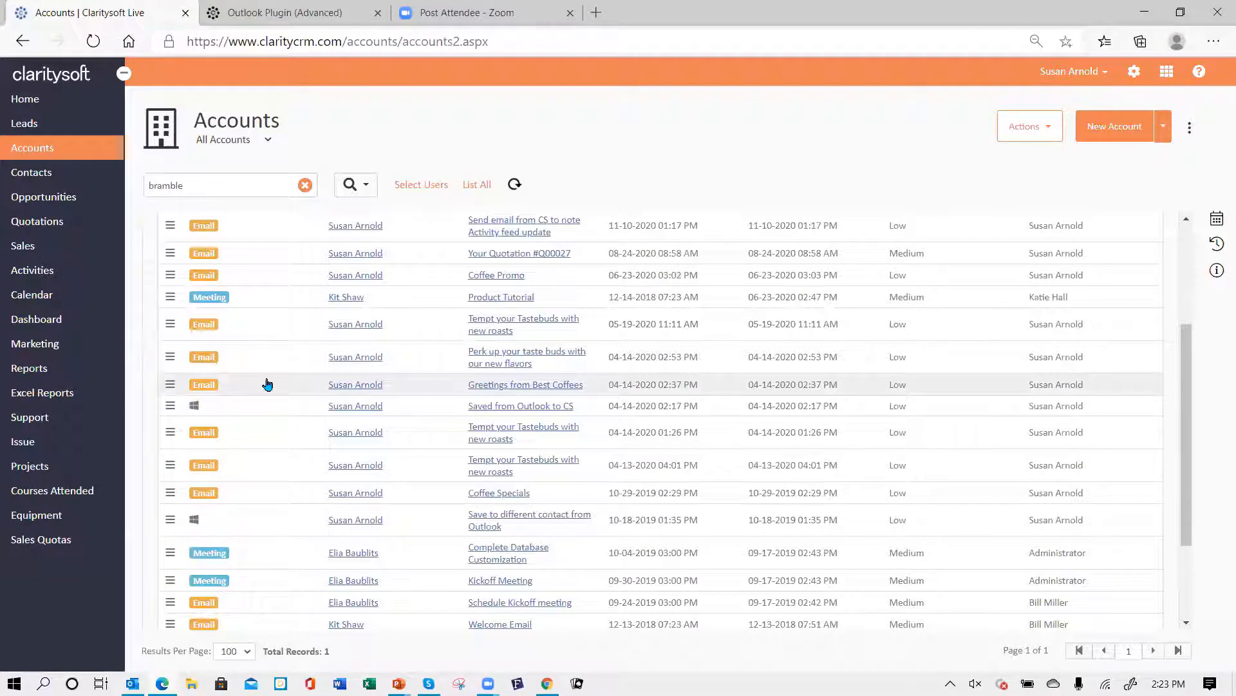
scroll(267, 384, "up", 3)
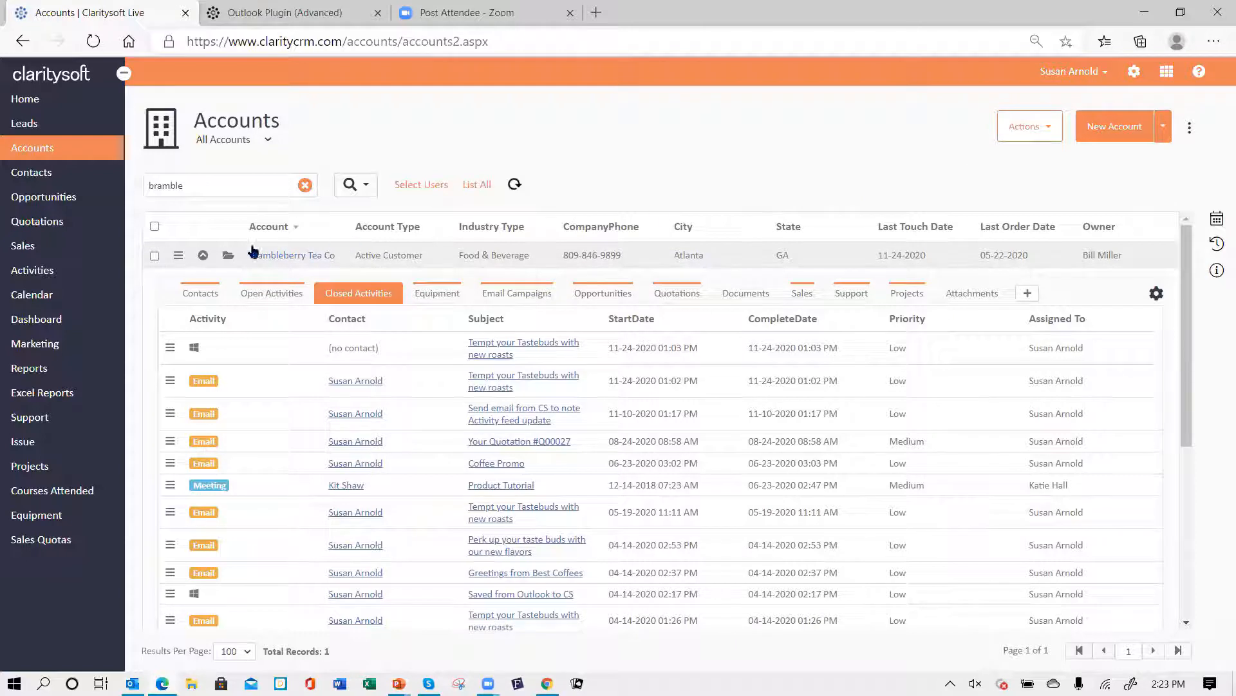
left_click(203, 257)
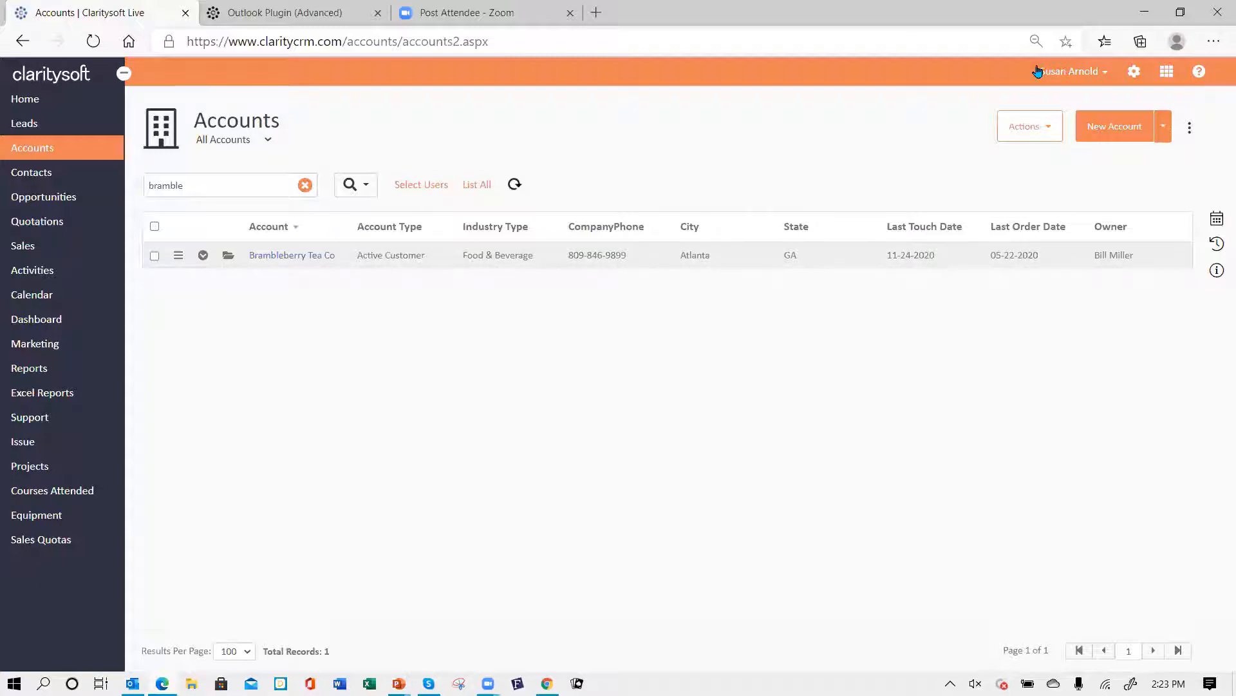
- Search the Claritysoft knowledge base for outlook 365 and open the Outlook 365 Add-In article
left_click(242, 18)
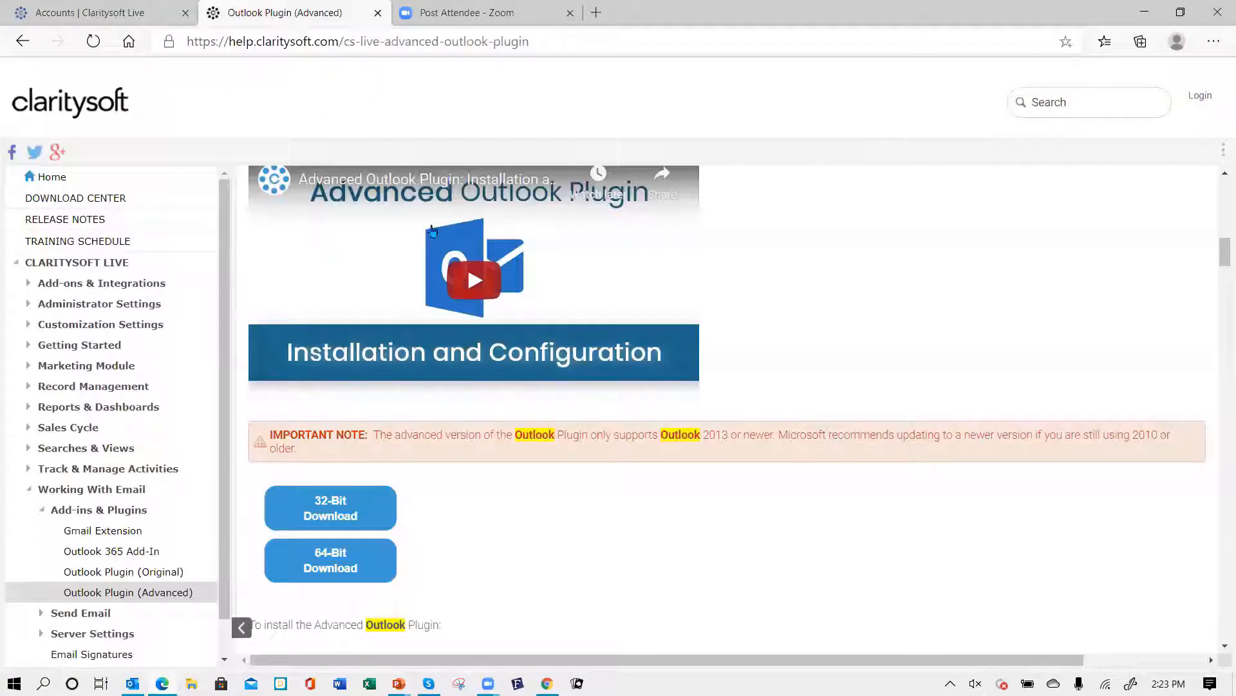
left_click(49, 177)
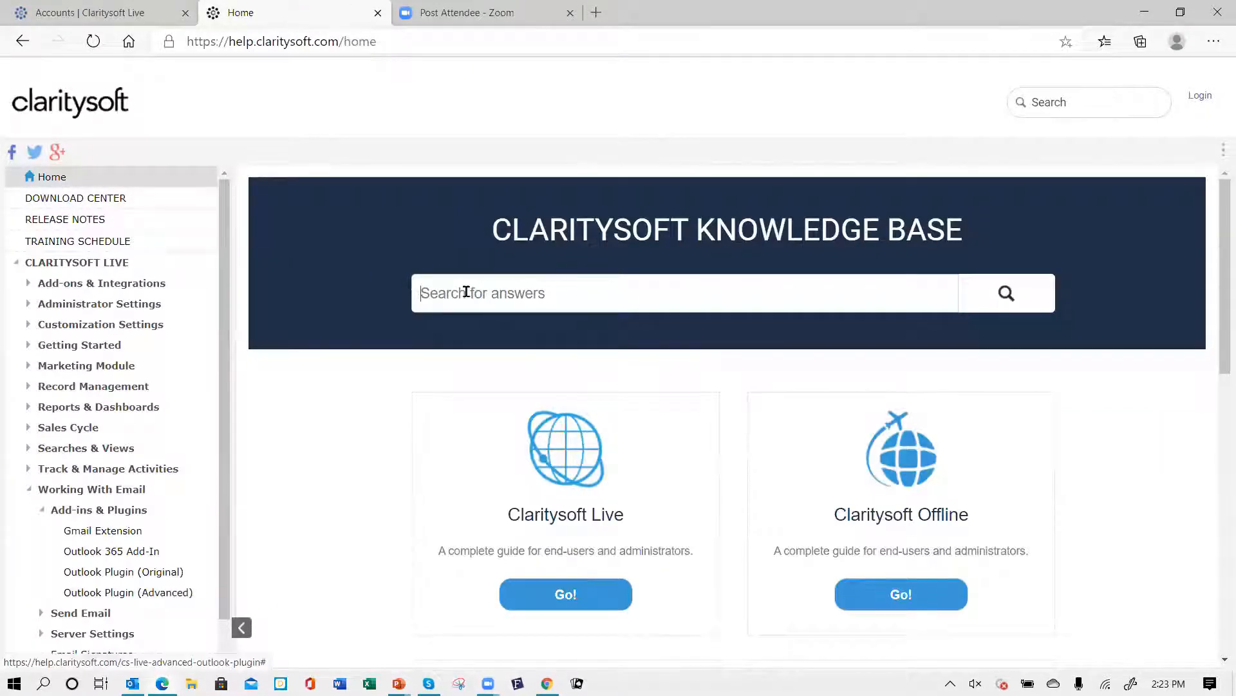
type("ou")
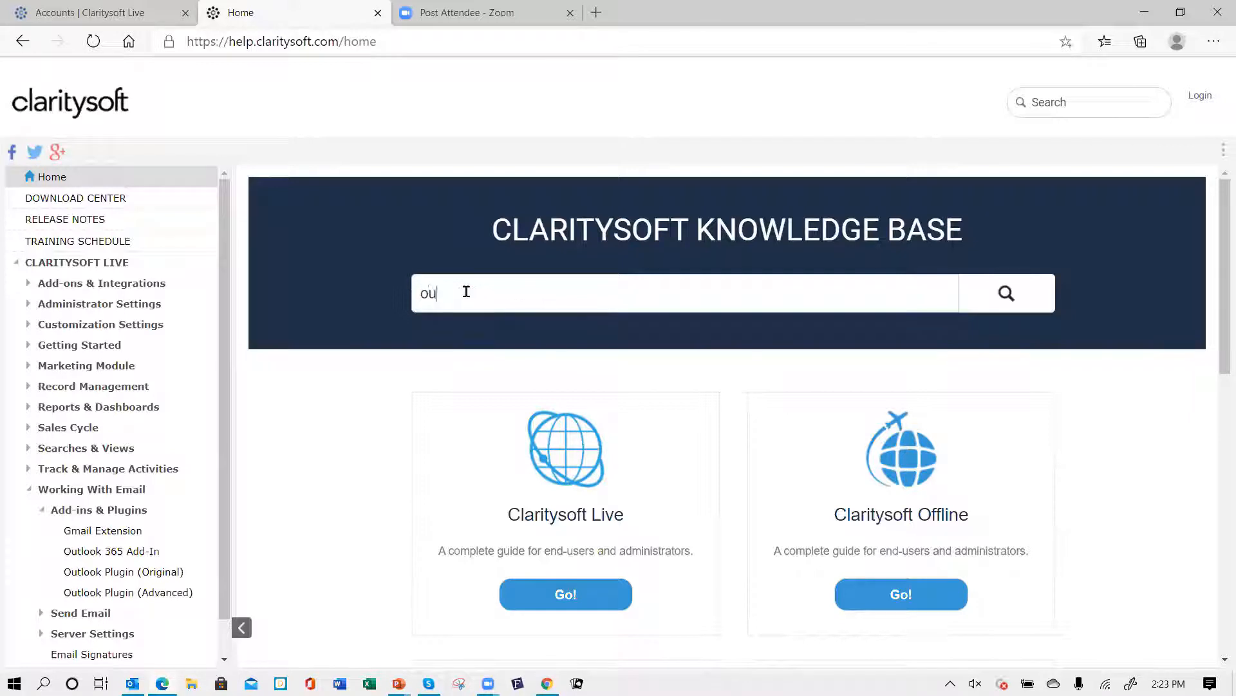
type("tlook 365")
key("Return")
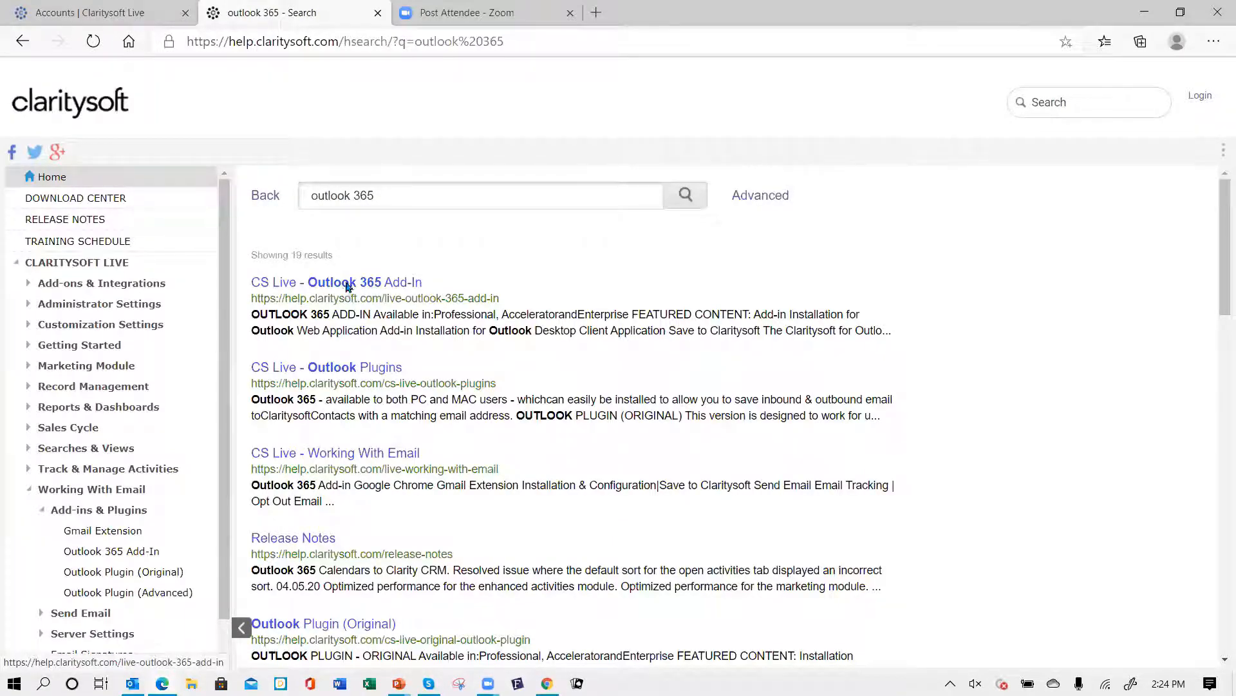
left_click(347, 285)
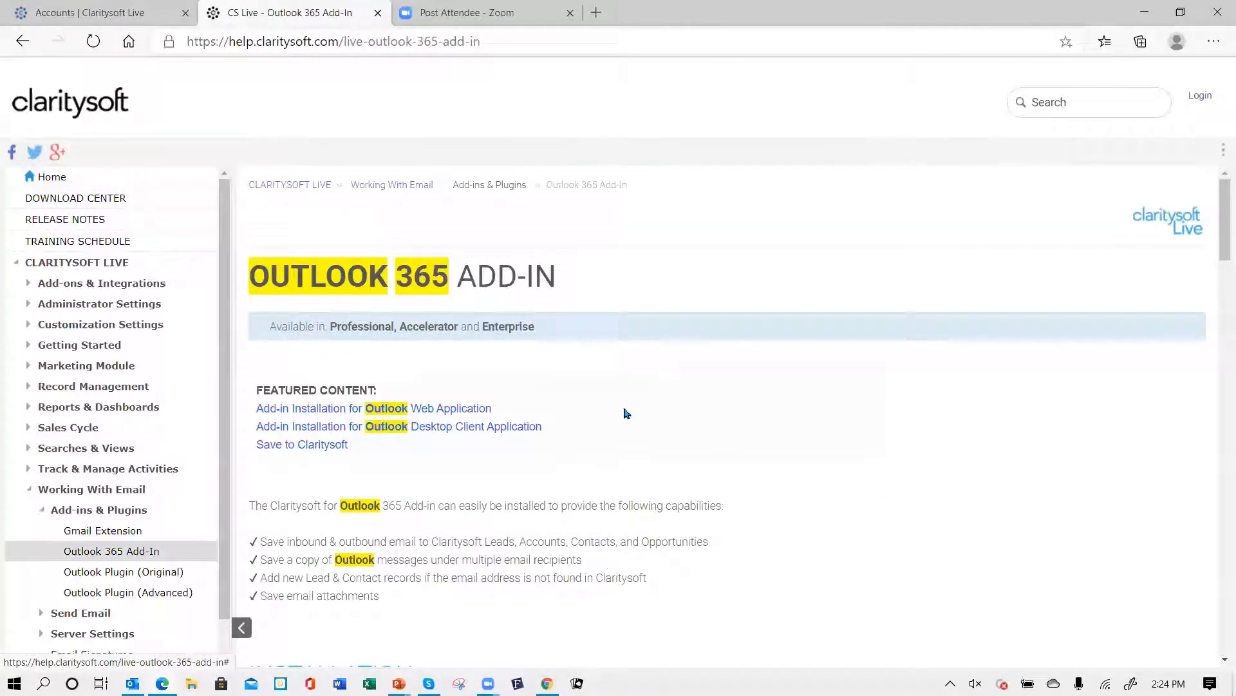
- Read through the Outlook 365 Add-In installation instructions for the web app and desktop client
scroll(634, 402, "down", 2)
scroll(632, 399, "down", 5)
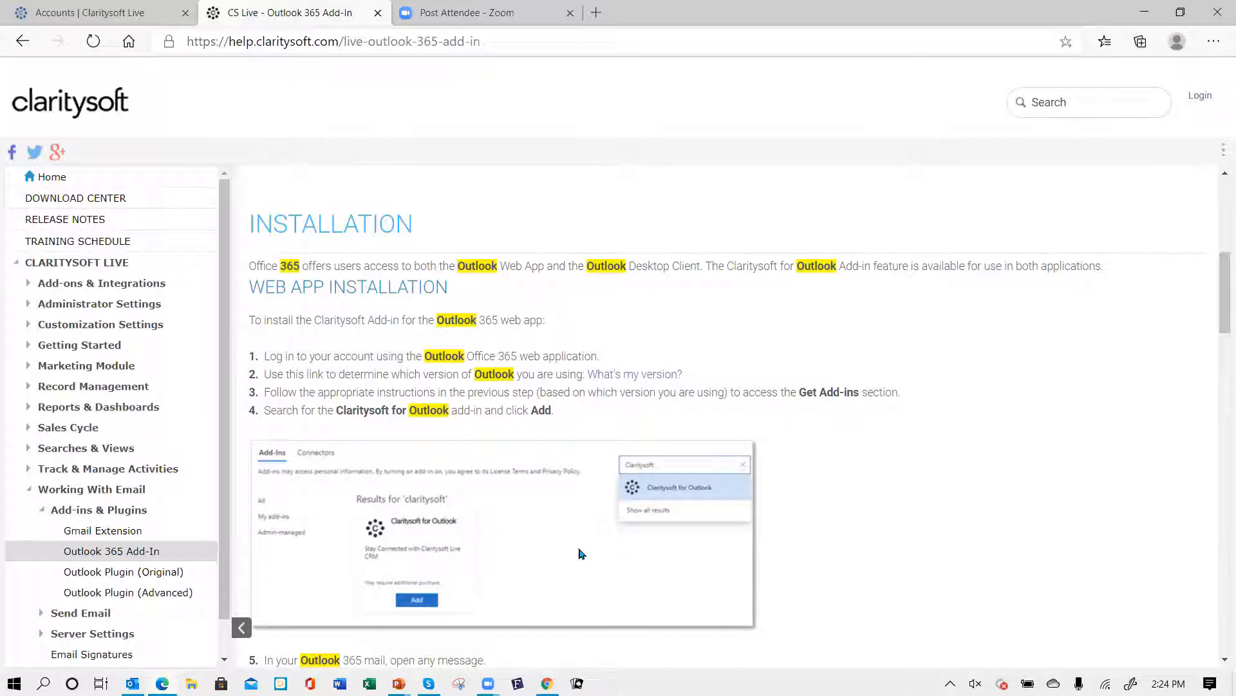
scroll(572, 549, "down", 2)
scroll(747, 508, "down", 3)
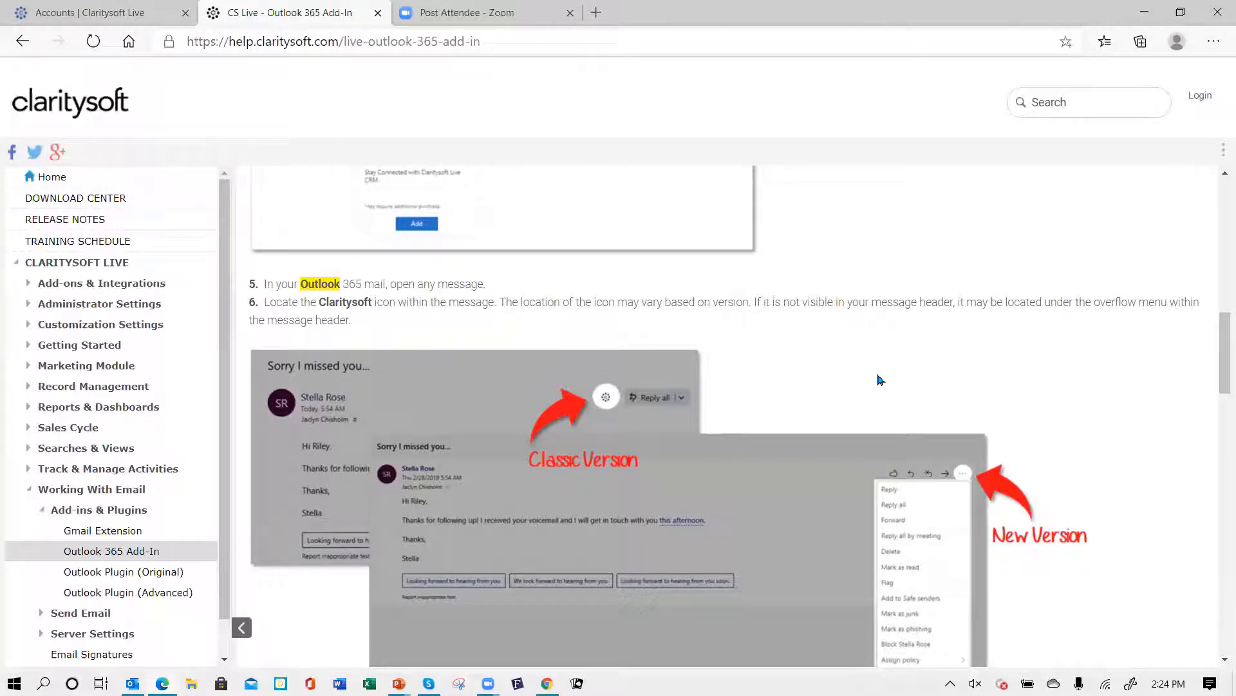
scroll(785, 394, "down", 4)
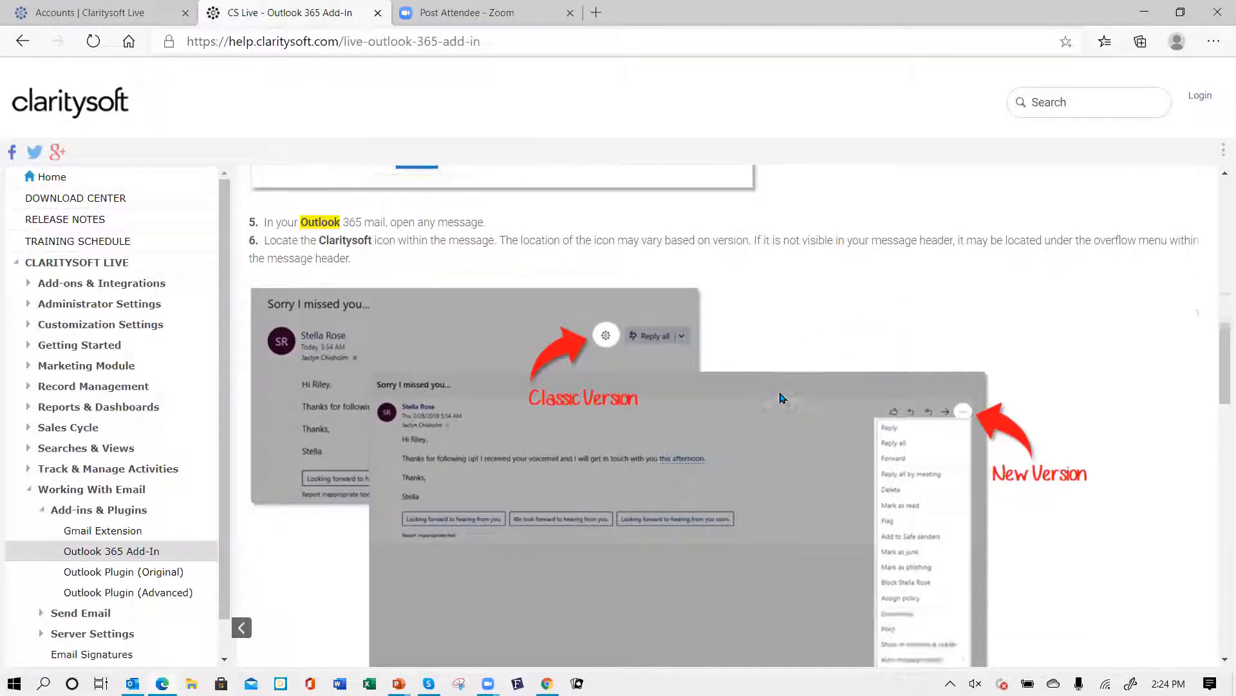
scroll(782, 397, "down", 3)
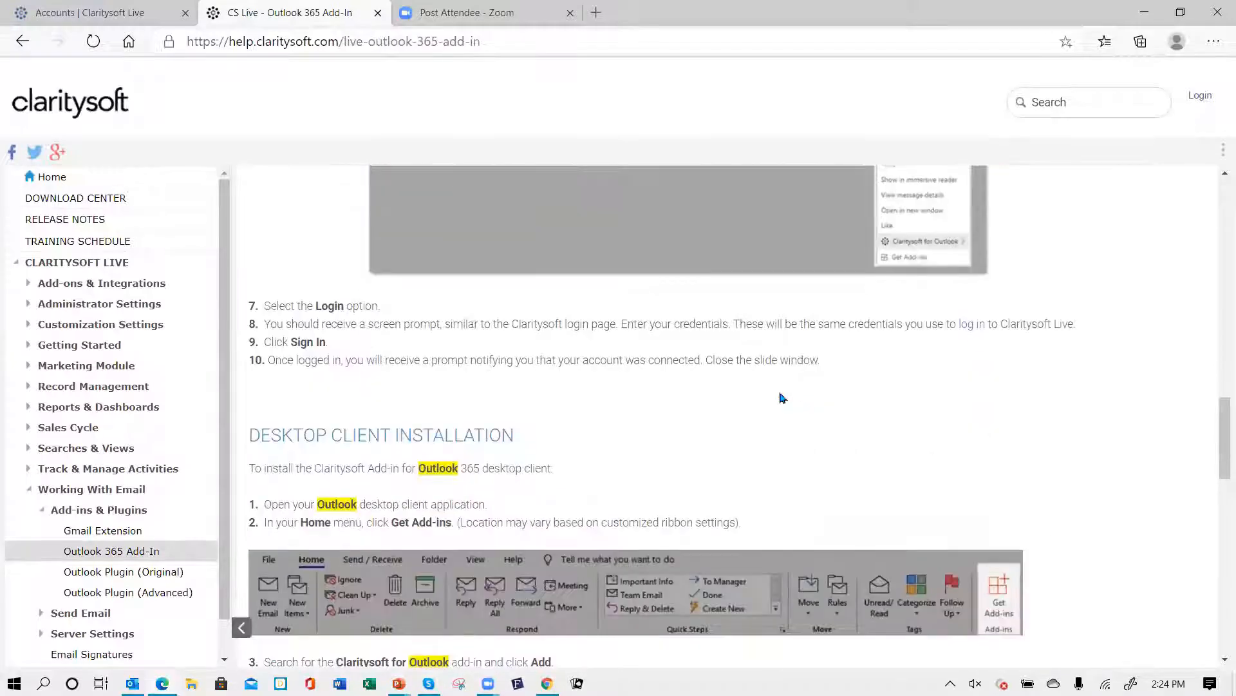
scroll(802, 395, "down", 2)
scroll(803, 395, "down", 3)
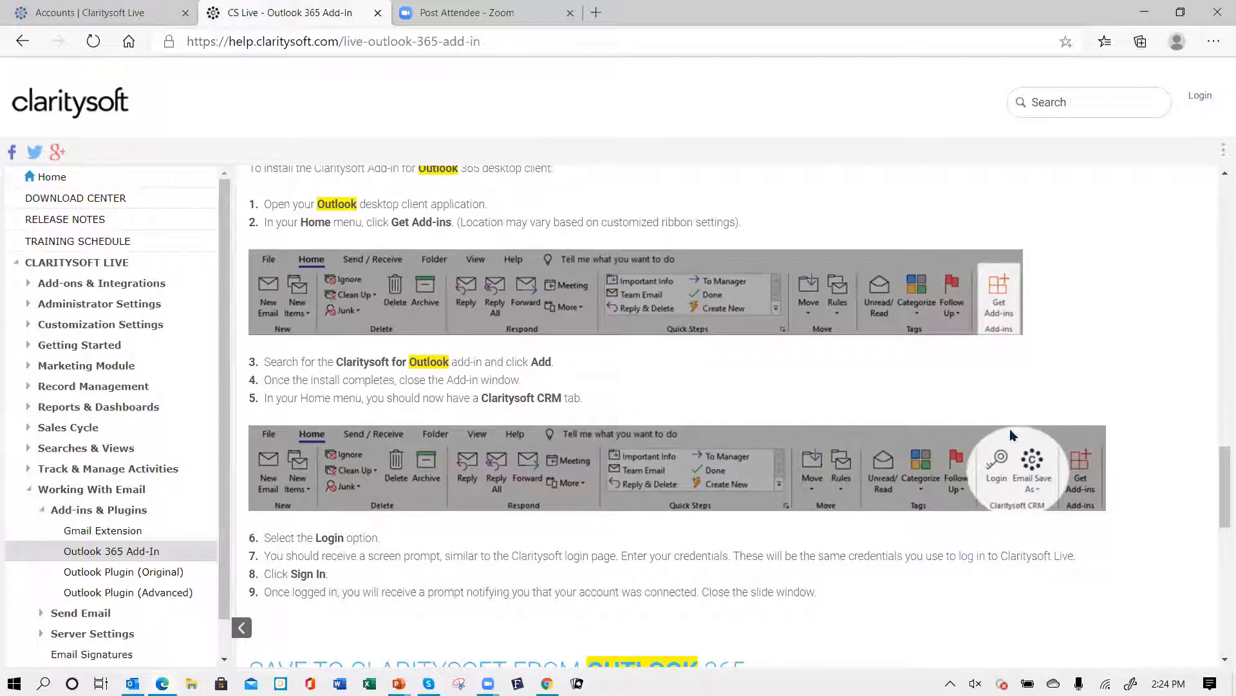
scroll(822, 205, "up", 10)
scroll(821, 205, "up", 6)
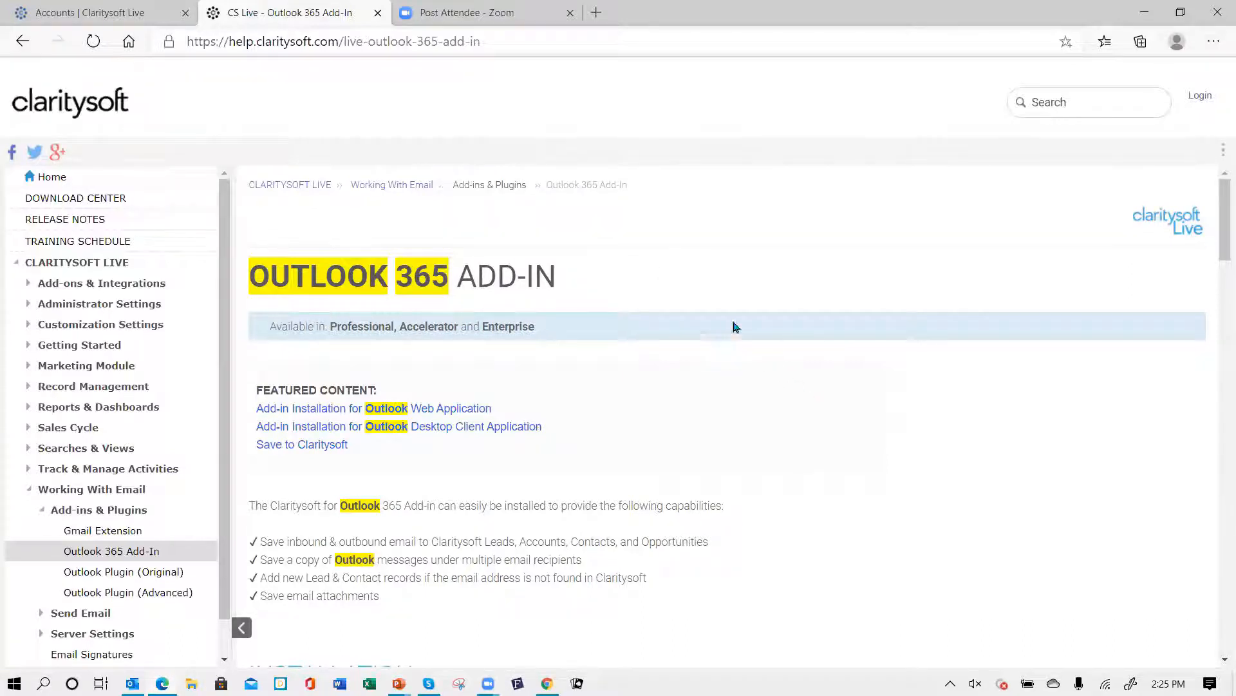
- Return to the CRM Accounts list and clear the account search
left_click(132, 13)
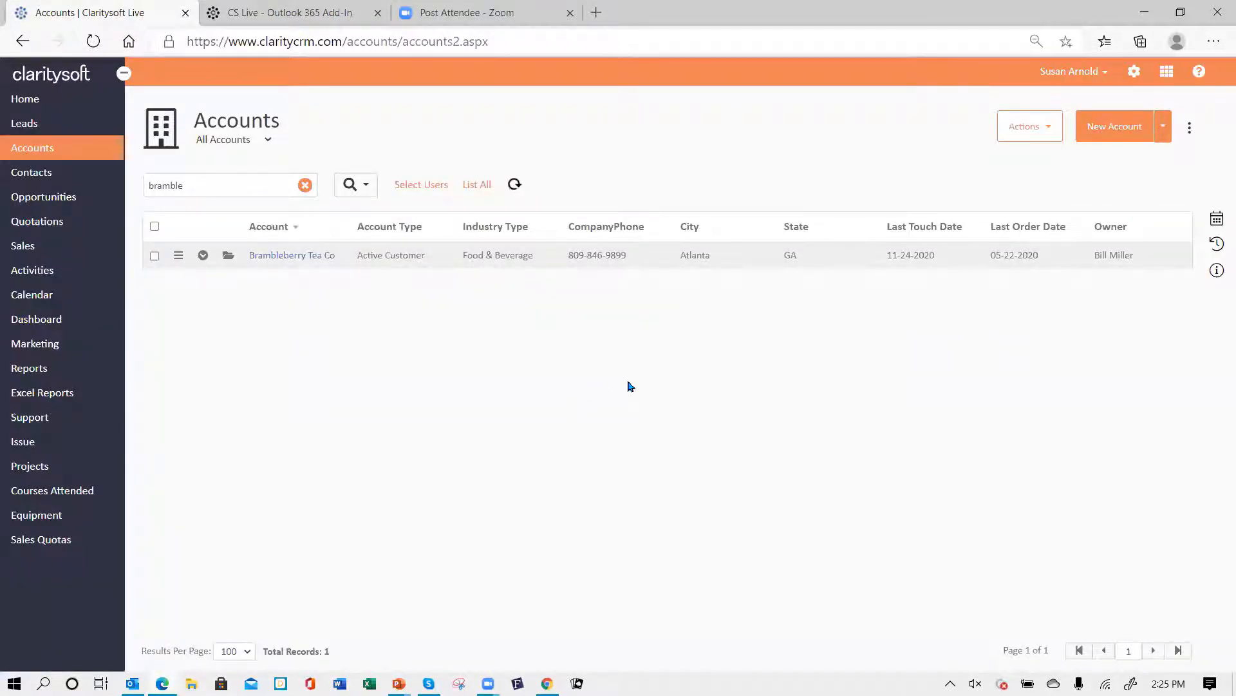
left_click(305, 187)
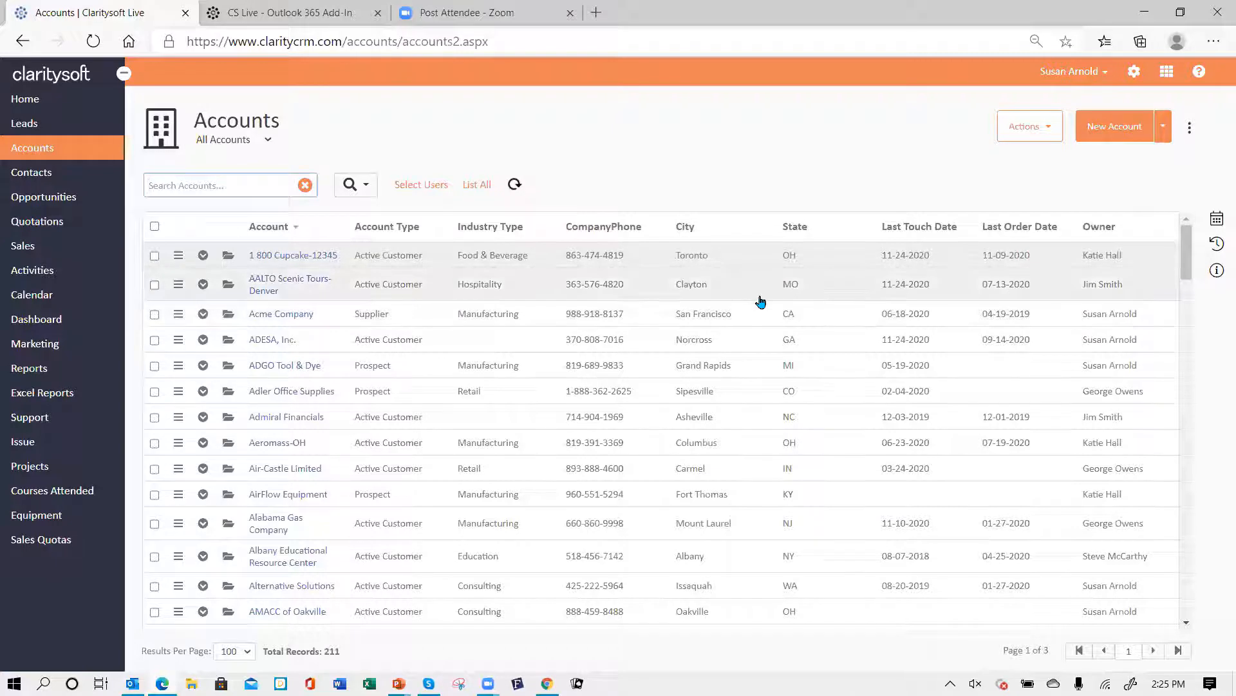
- Open the personal Email Settings in the CRM settings and review the available server type options
left_click(1134, 74)
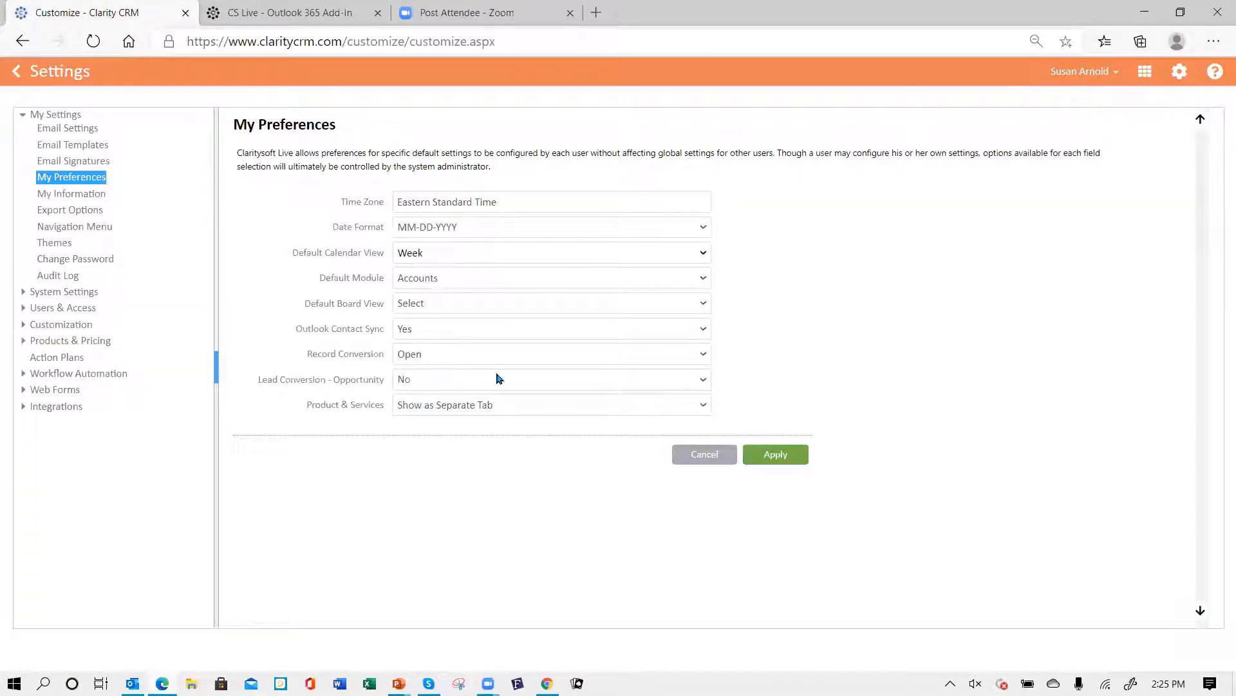
left_click(72, 133)
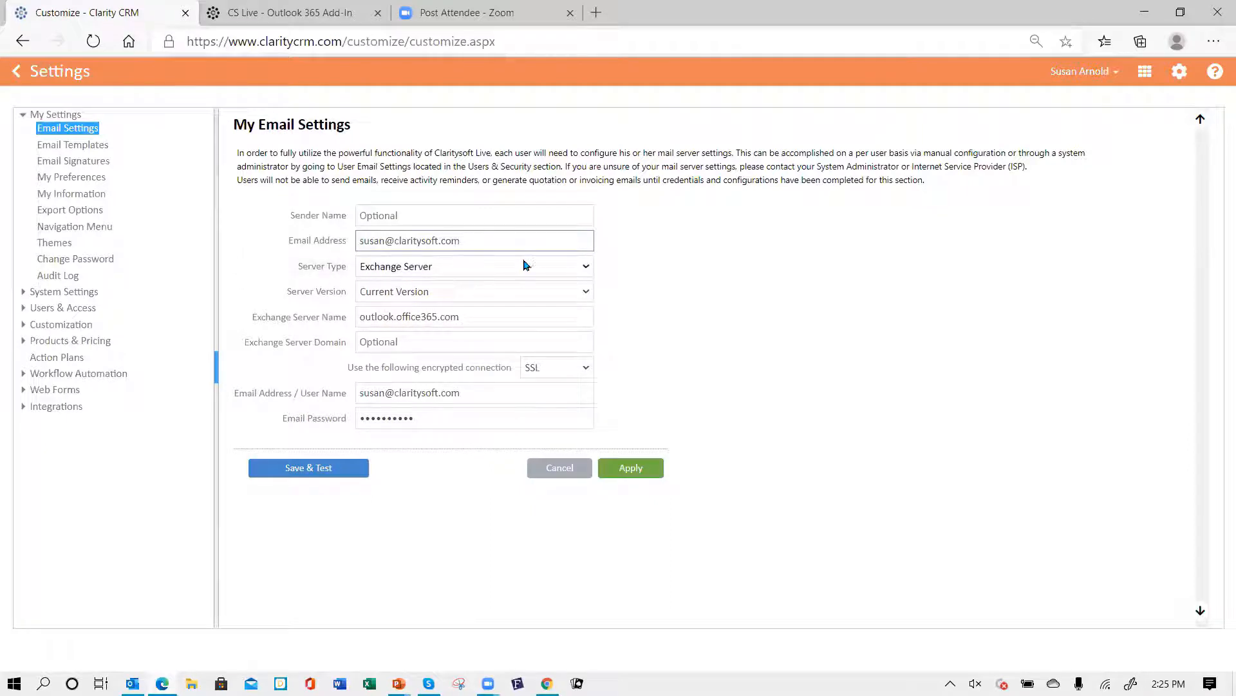
left_click(590, 269)
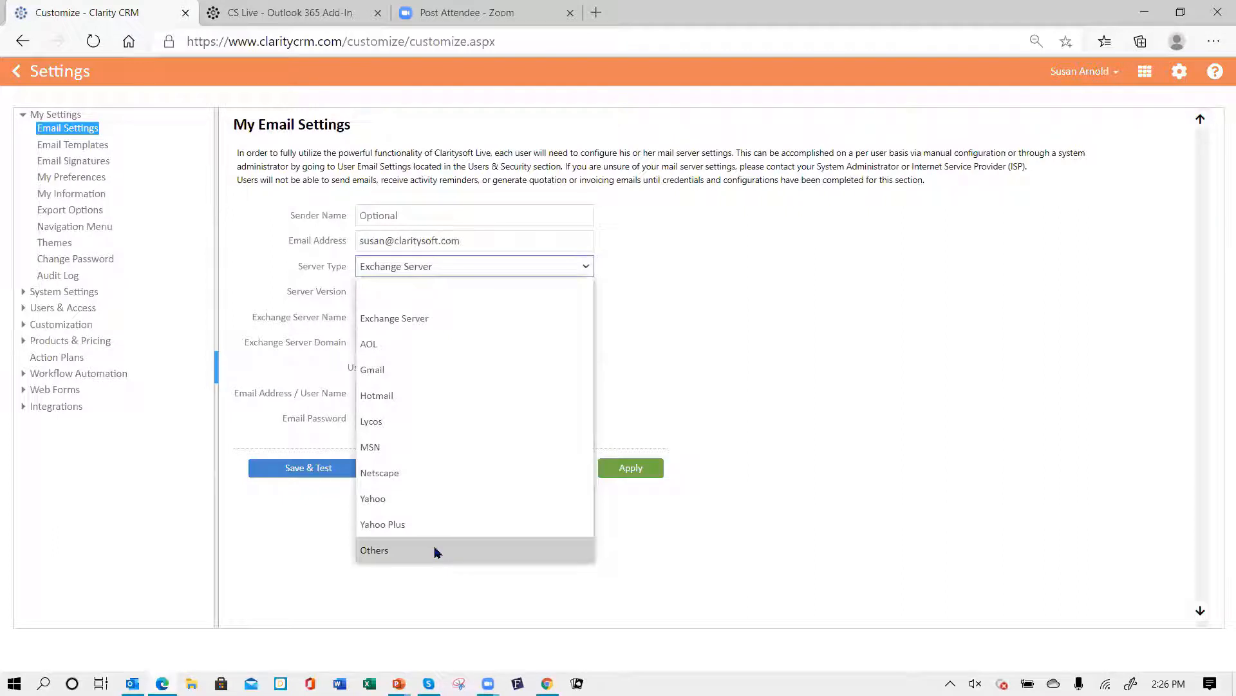
left_click(781, 292)
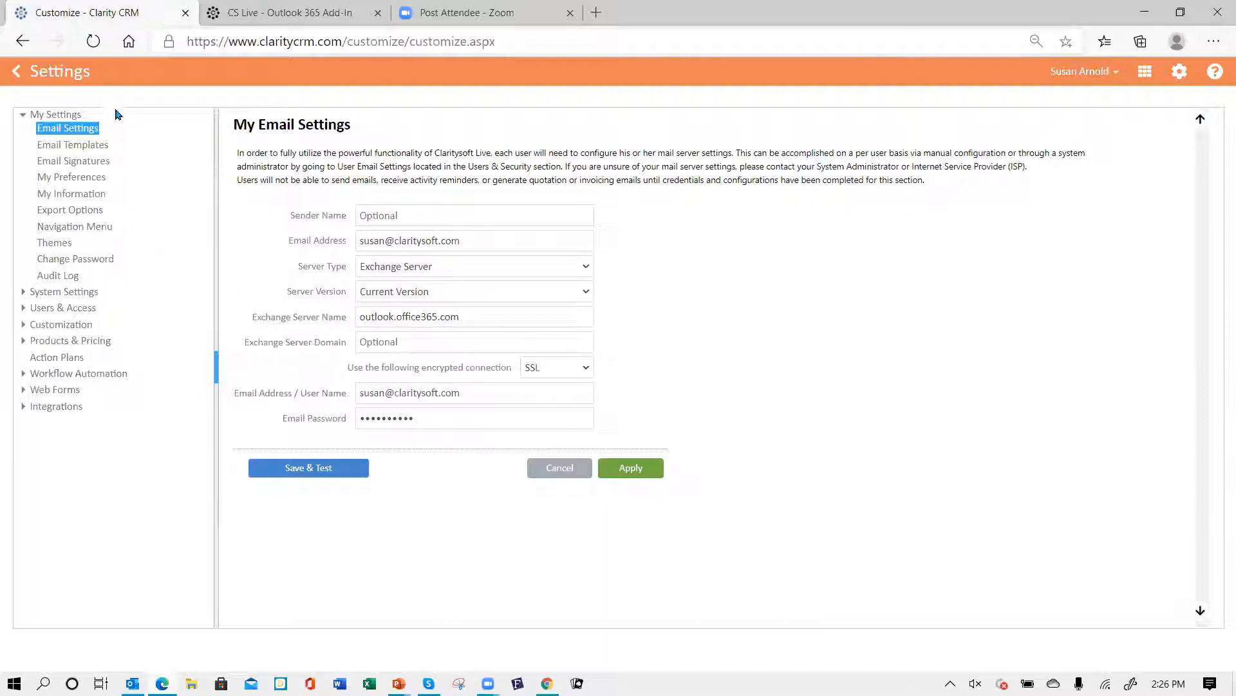
- Open User Email Settings under Users & Access and, for another user, set server type Exchange Server with Current Version
left_click(62, 310)
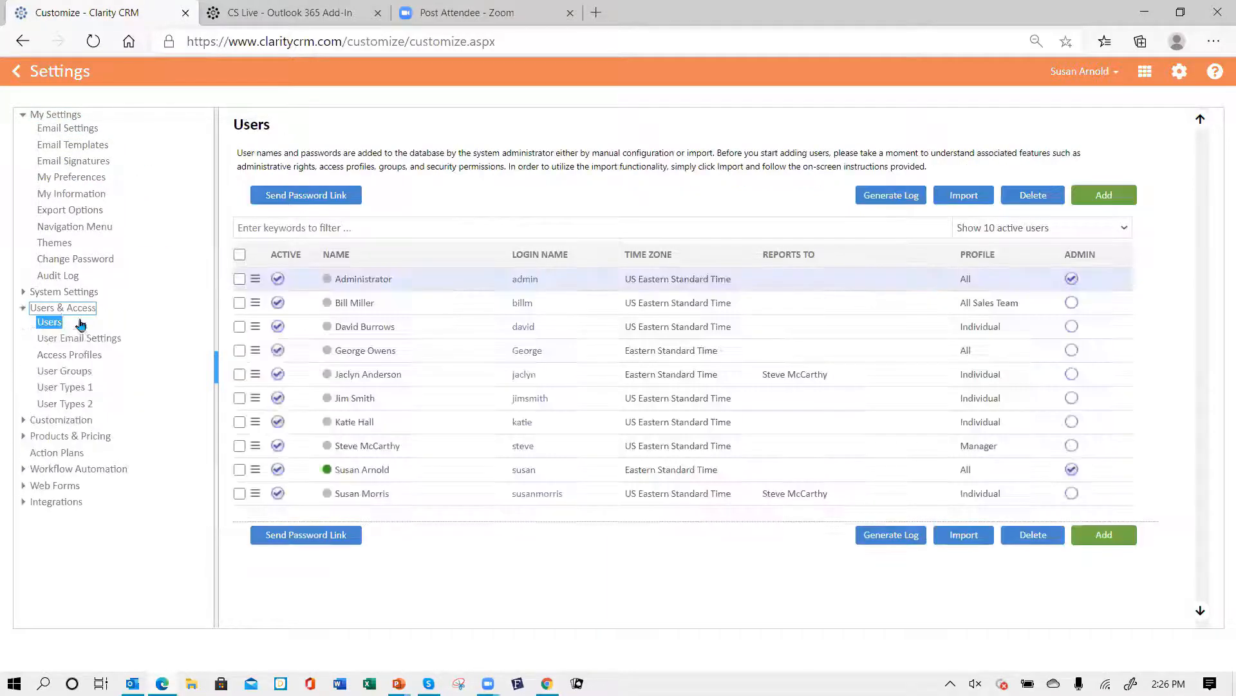
left_click(64, 340)
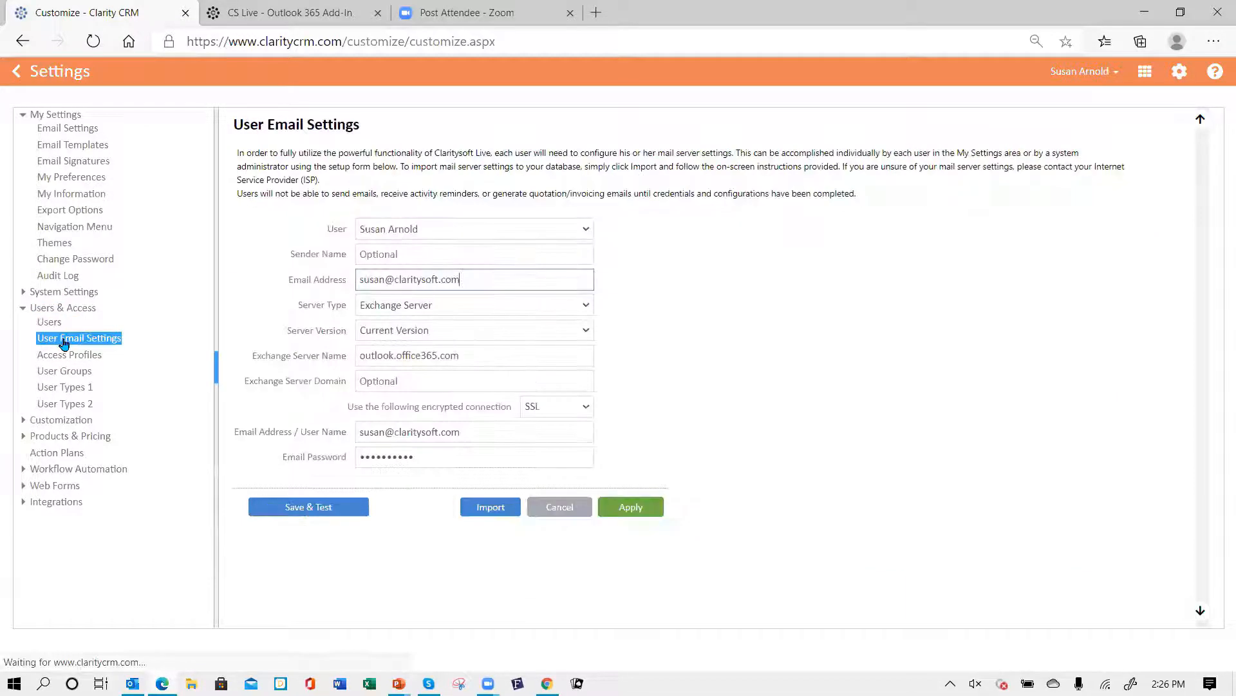
left_click(587, 231)
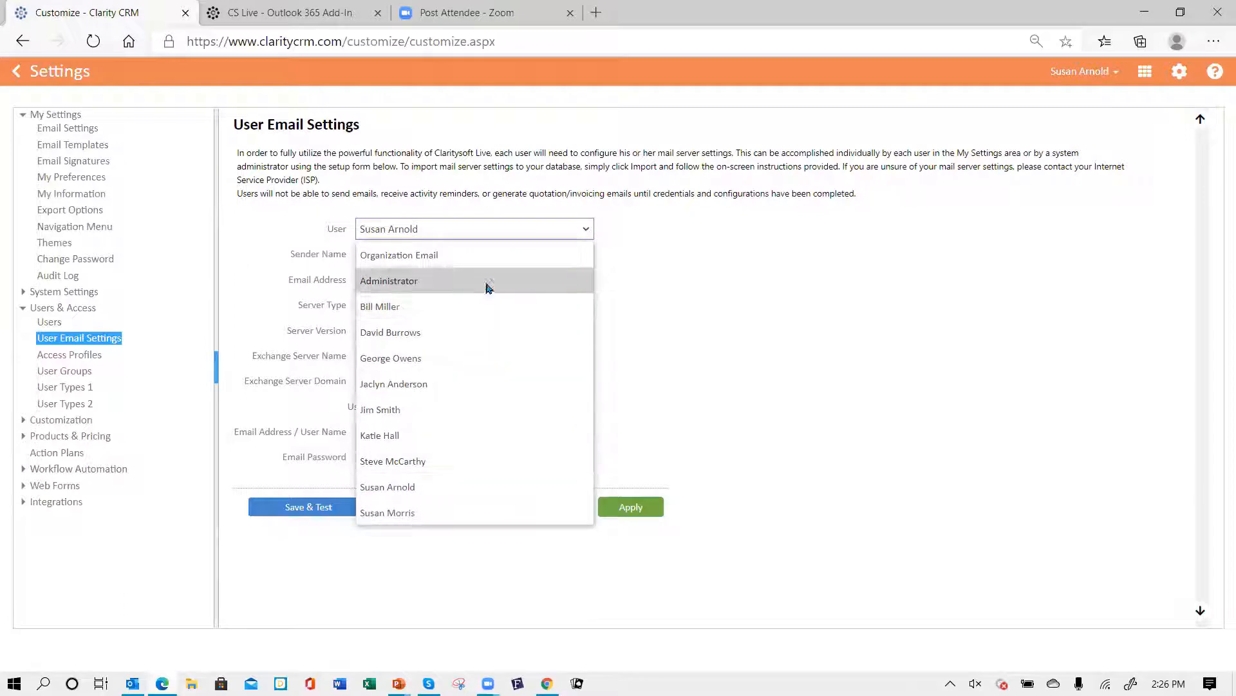
left_click(448, 330)
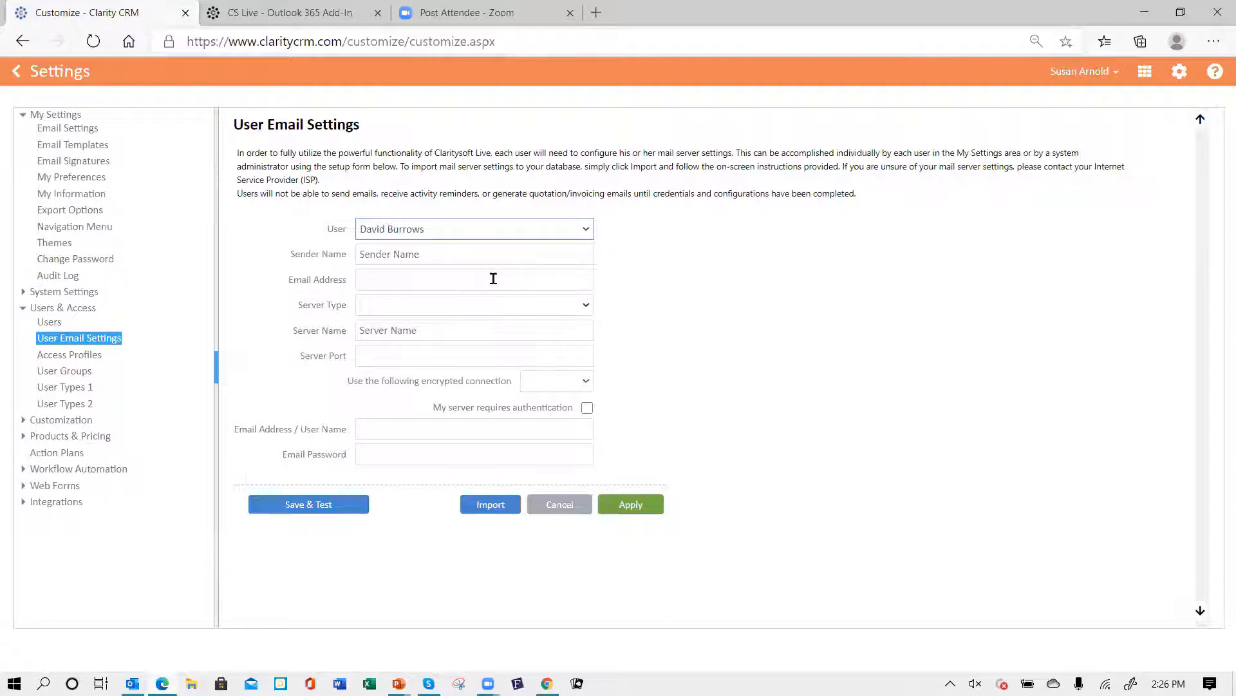
left_click(587, 306)
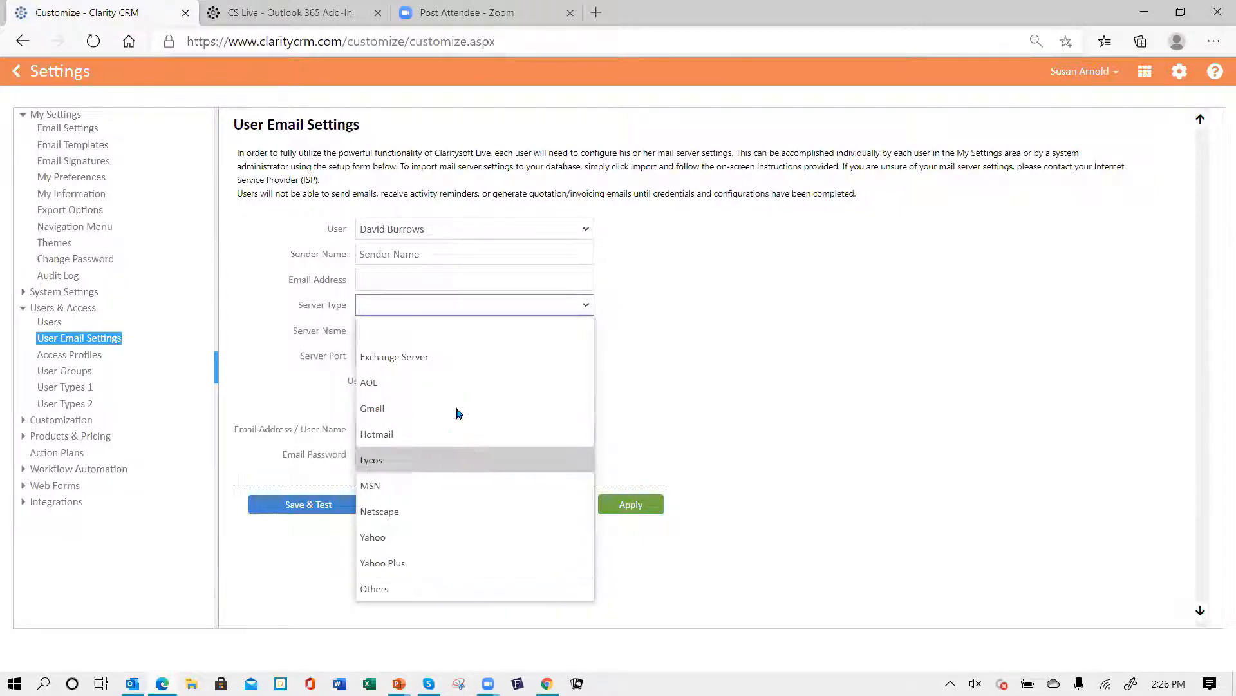
left_click(462, 358)
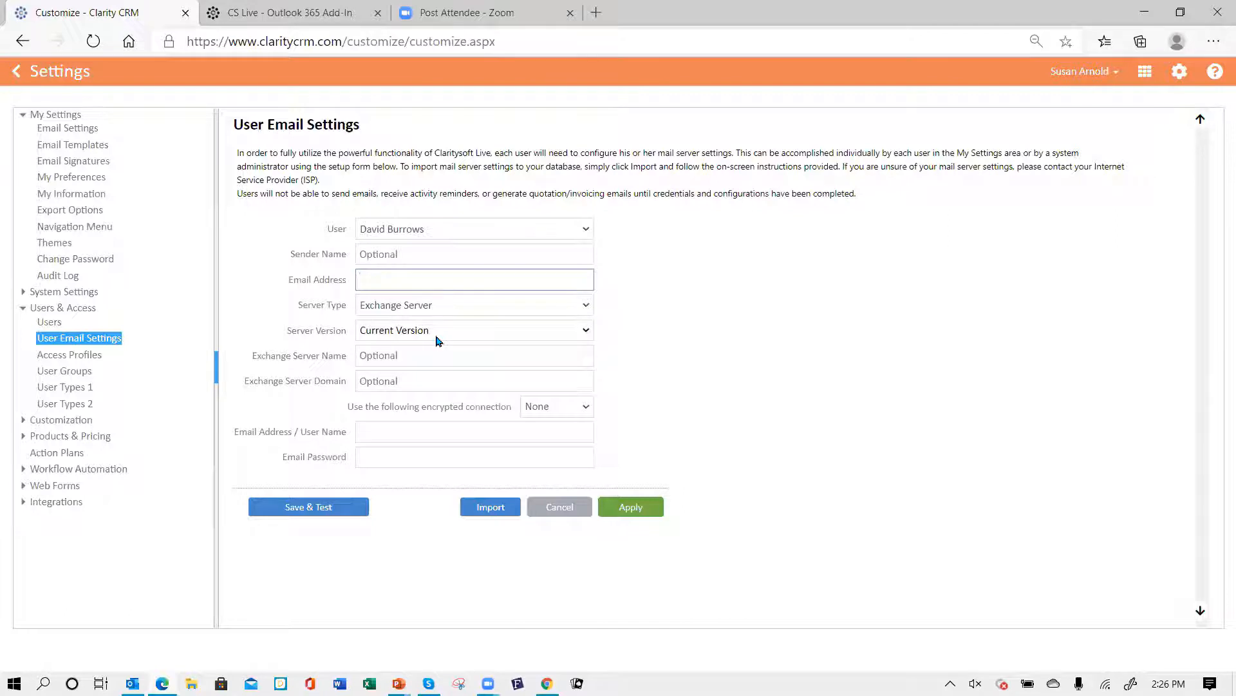
left_click(588, 334)
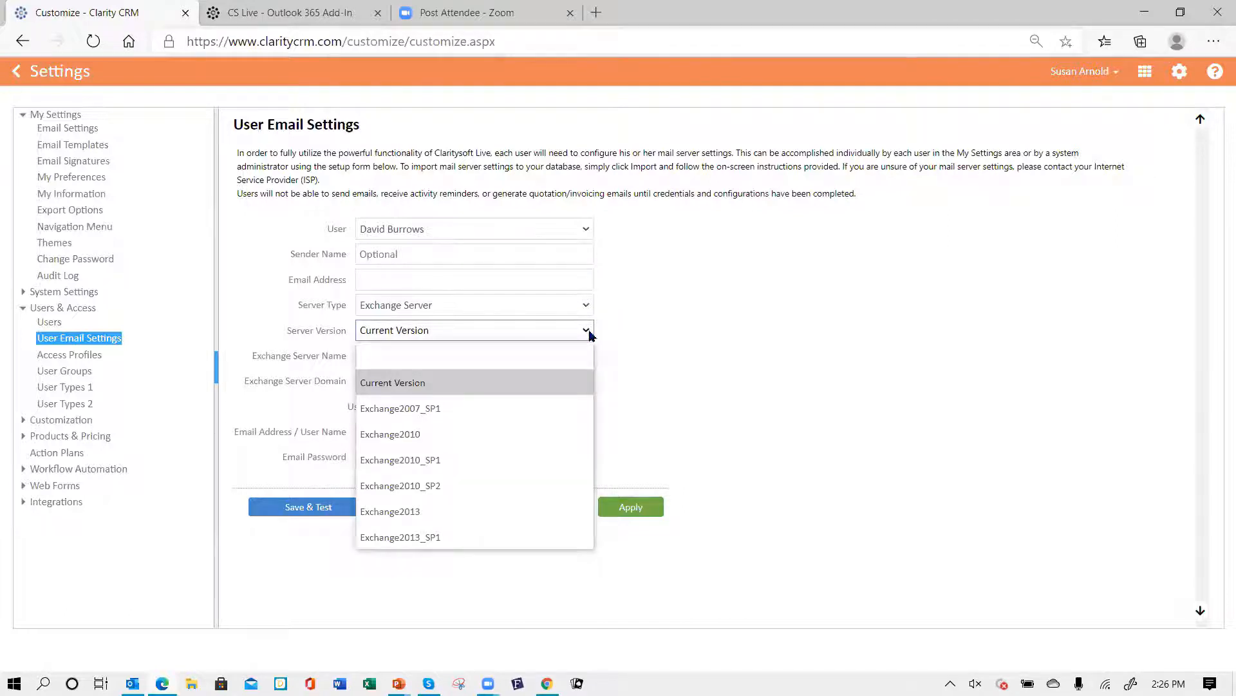
left_click(454, 335)
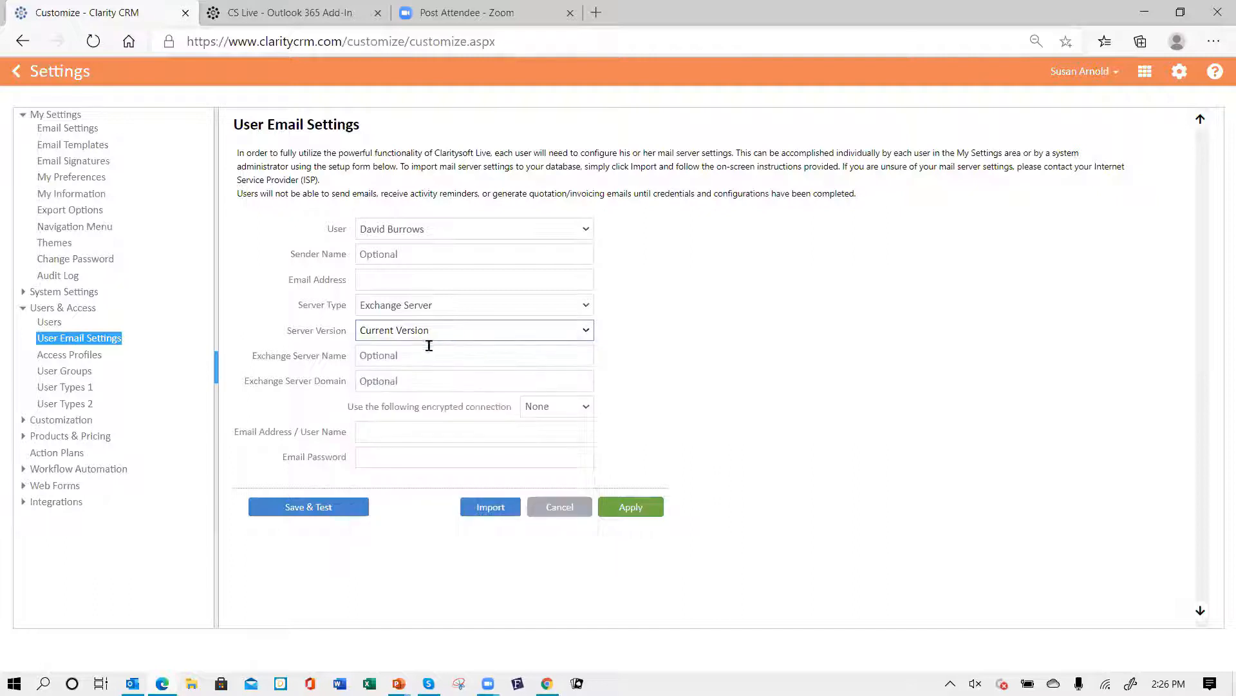
- Enter outlook.office365.com as that user's Exchange Server Name
left_click(402, 360)
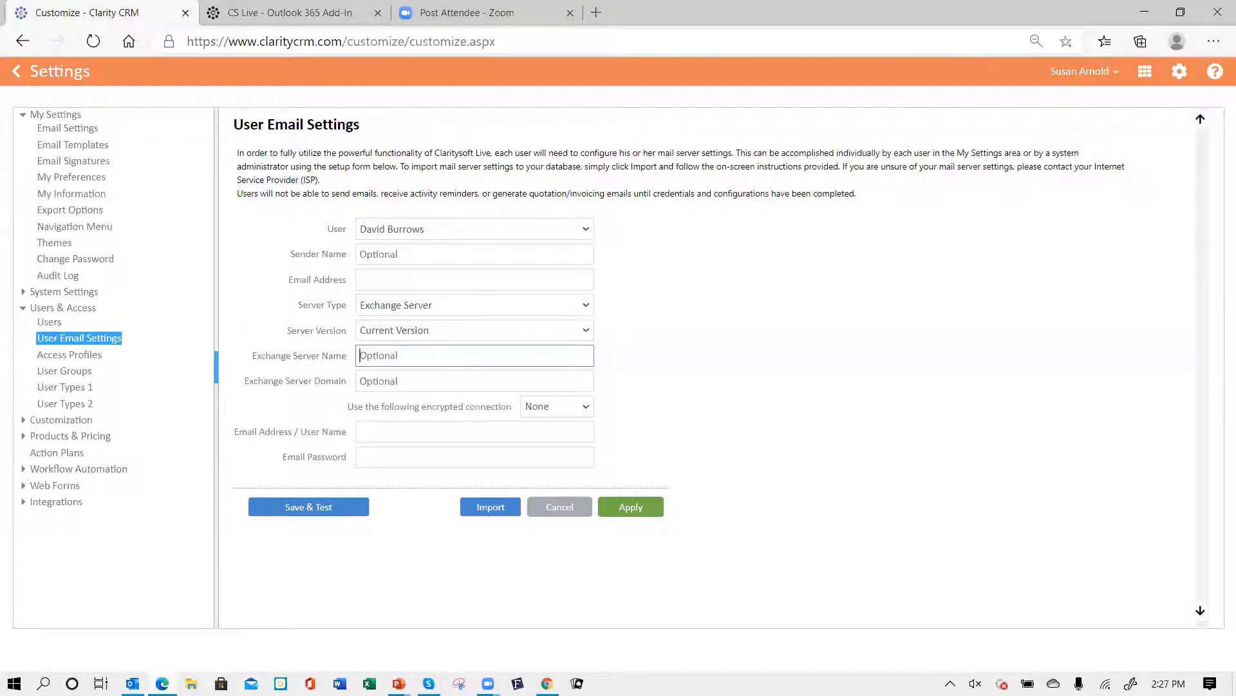
type("cutloc")
type(".officde")
type("65")
type(".com")
- Set that user's encrypted connection to SSL
left_click(408, 381)
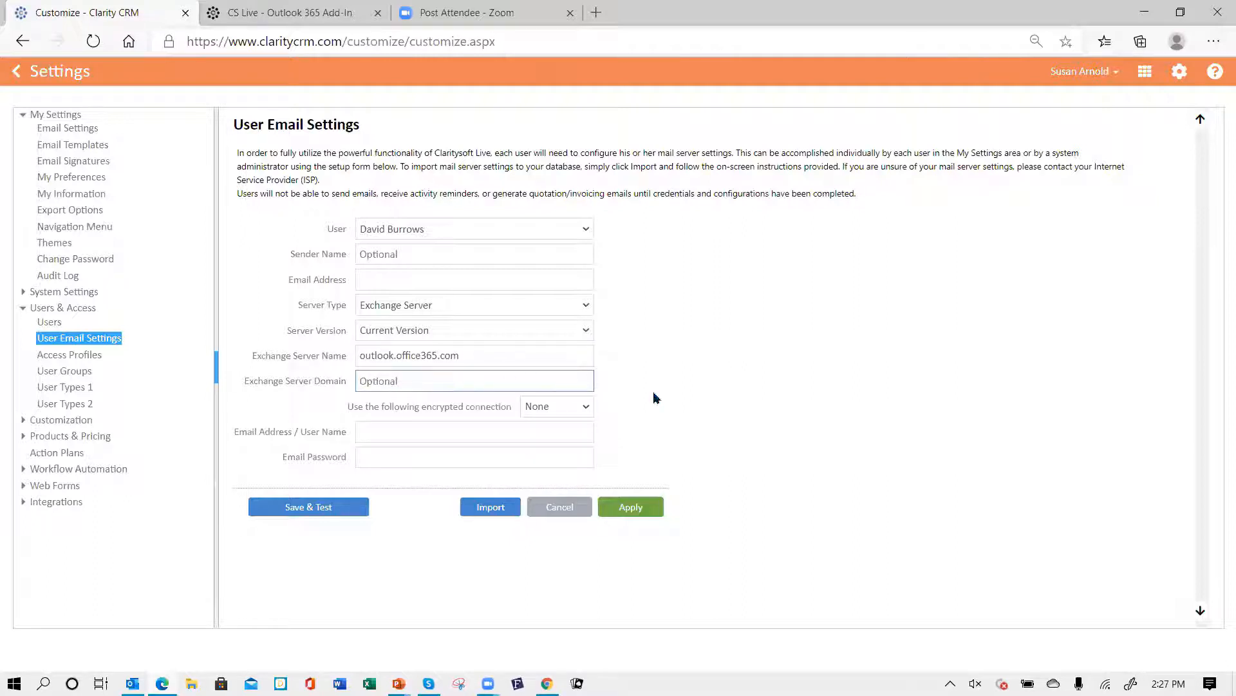
left_click(587, 407)
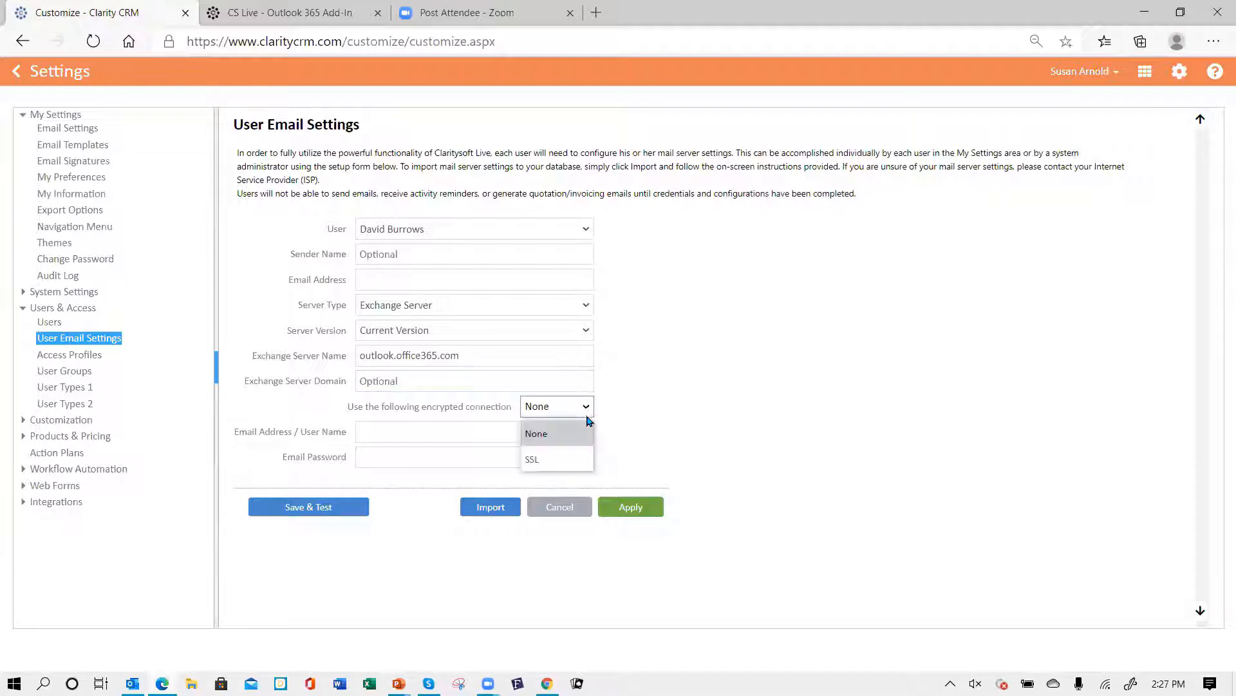
left_click(577, 459)
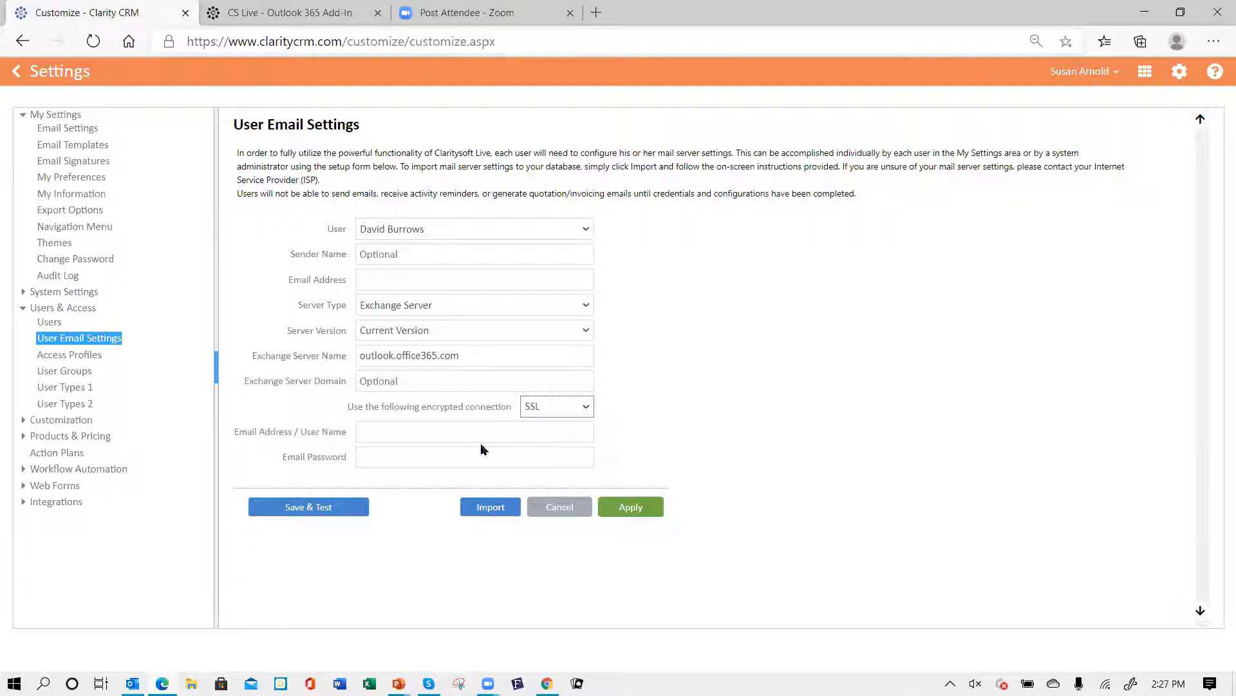
left_click(380, 461)
- Switch User Email Settings to the logged-in user's account and apply its Exchange settings
left_click(587, 231)
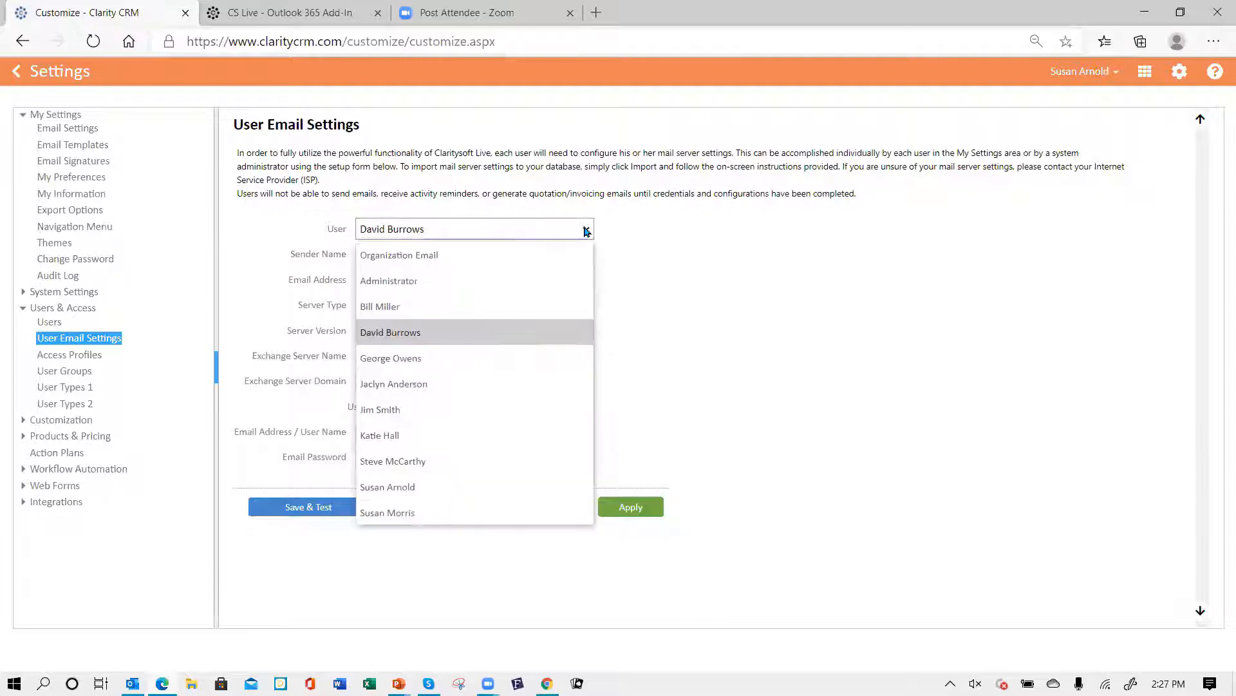
left_click(473, 488)
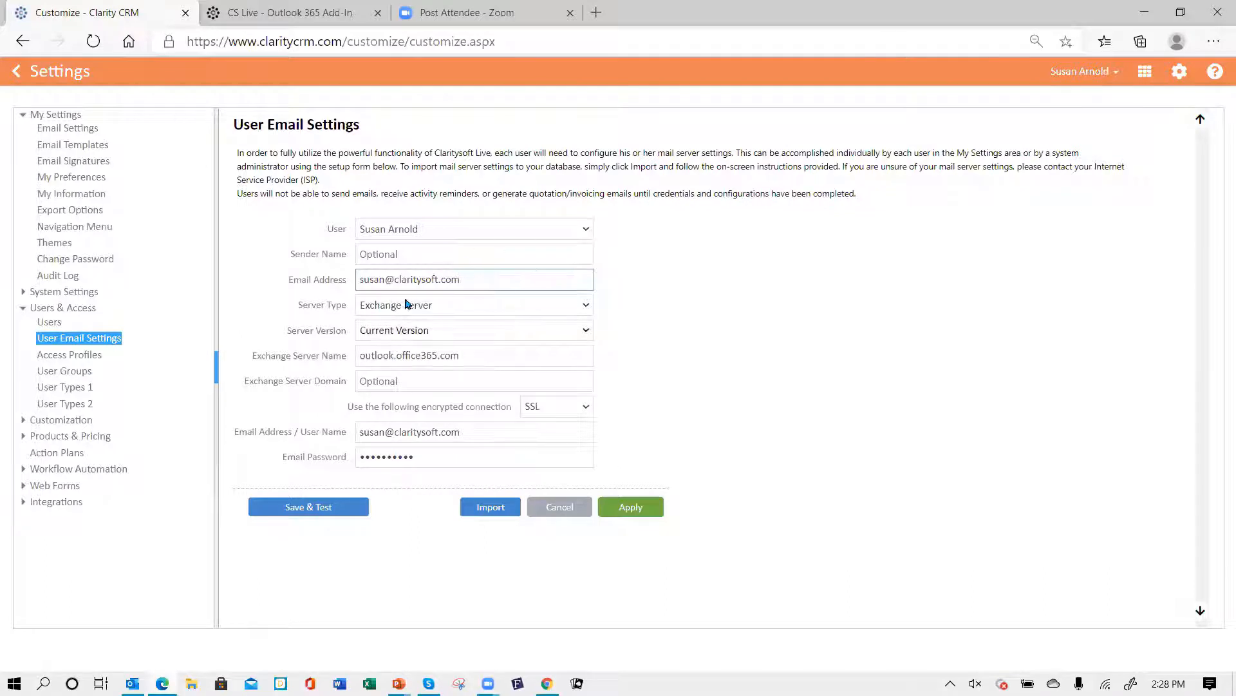
left_click(630, 509)
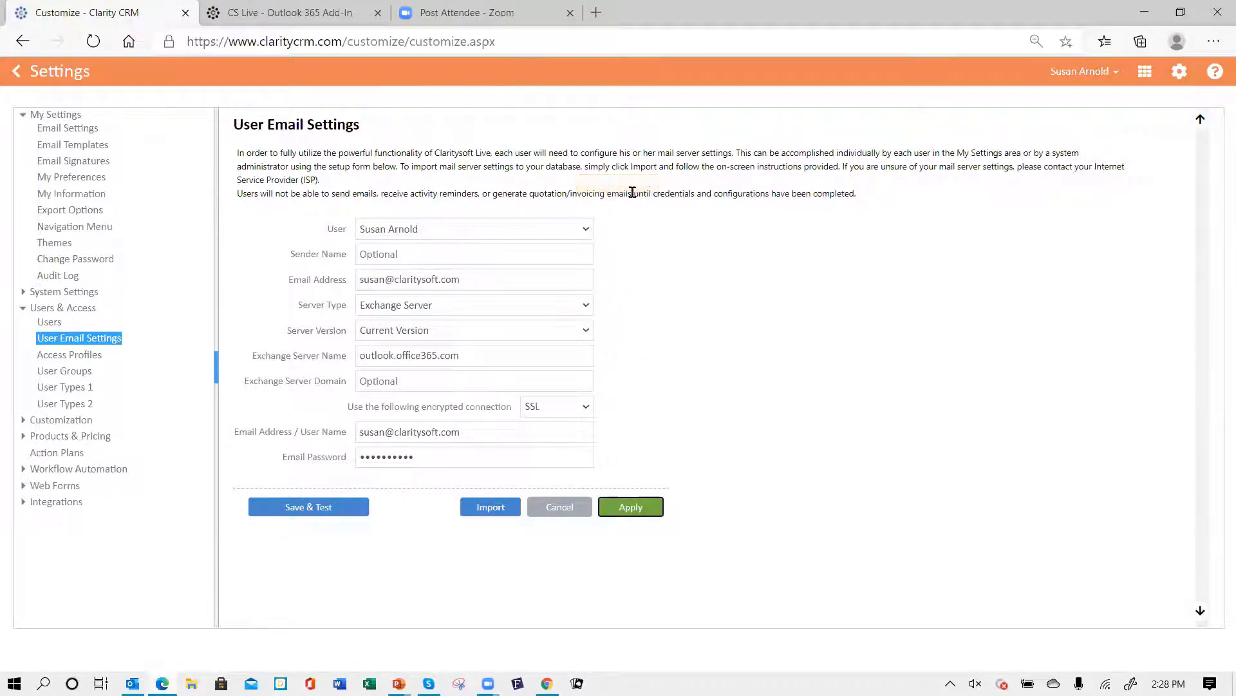
- Save and test the logged-in user's Exchange email settings and close the confirmation message
left_click(298, 510)
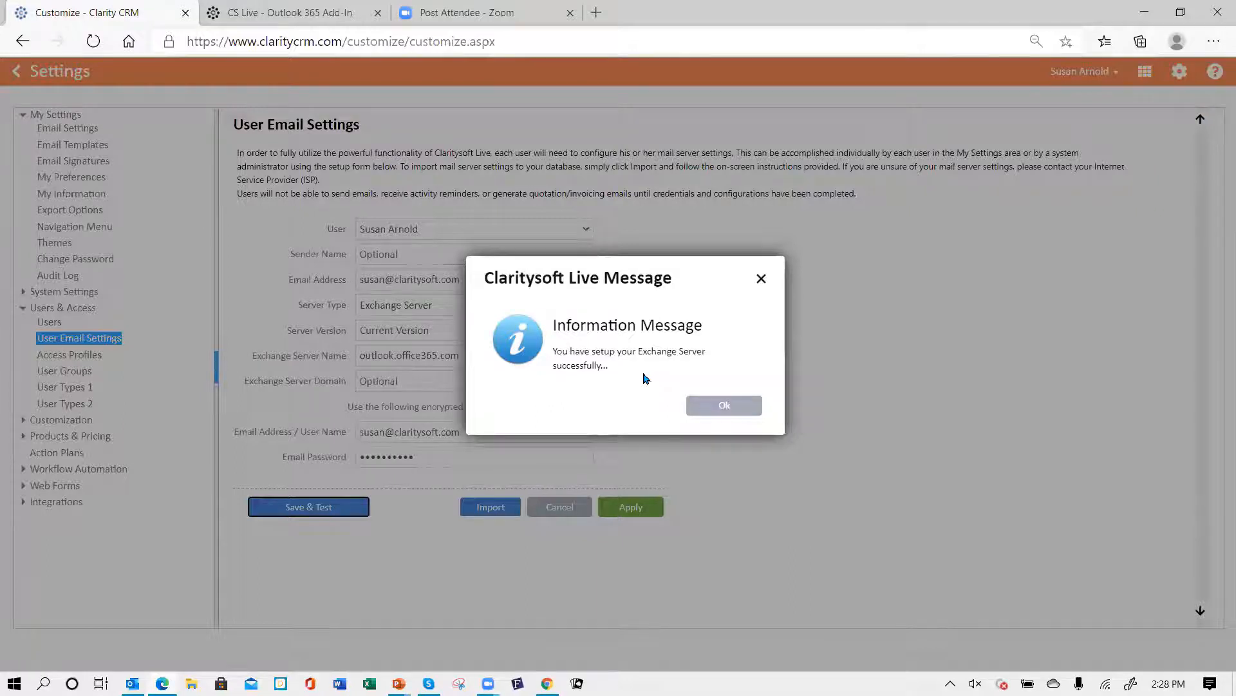
left_click(724, 406)
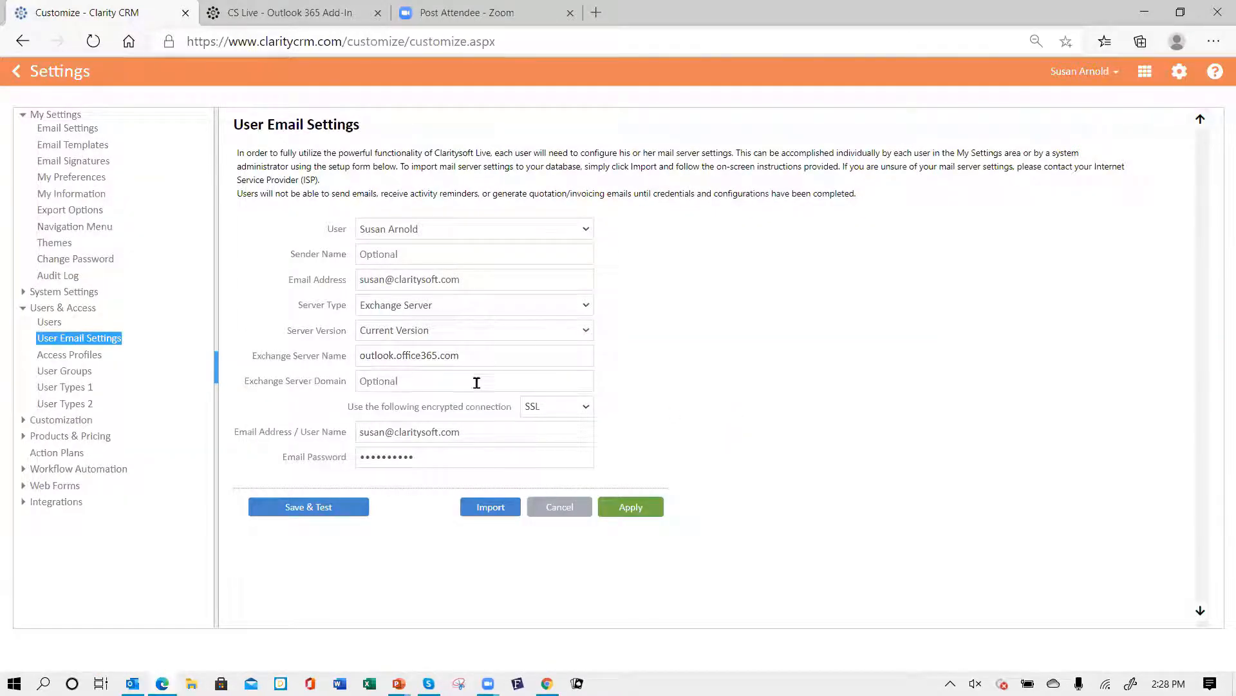
left_click(403, 384)
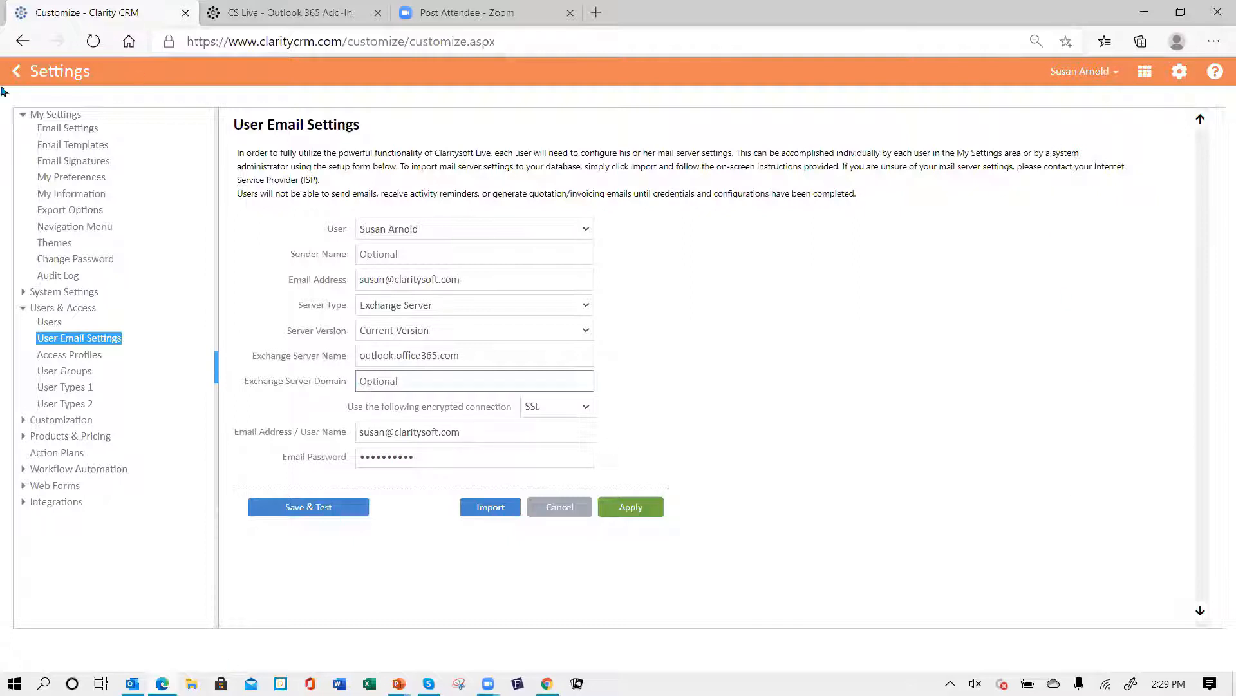
- Go to the Contacts list and switch its view to Special Email Blast List
left_click(17, 73)
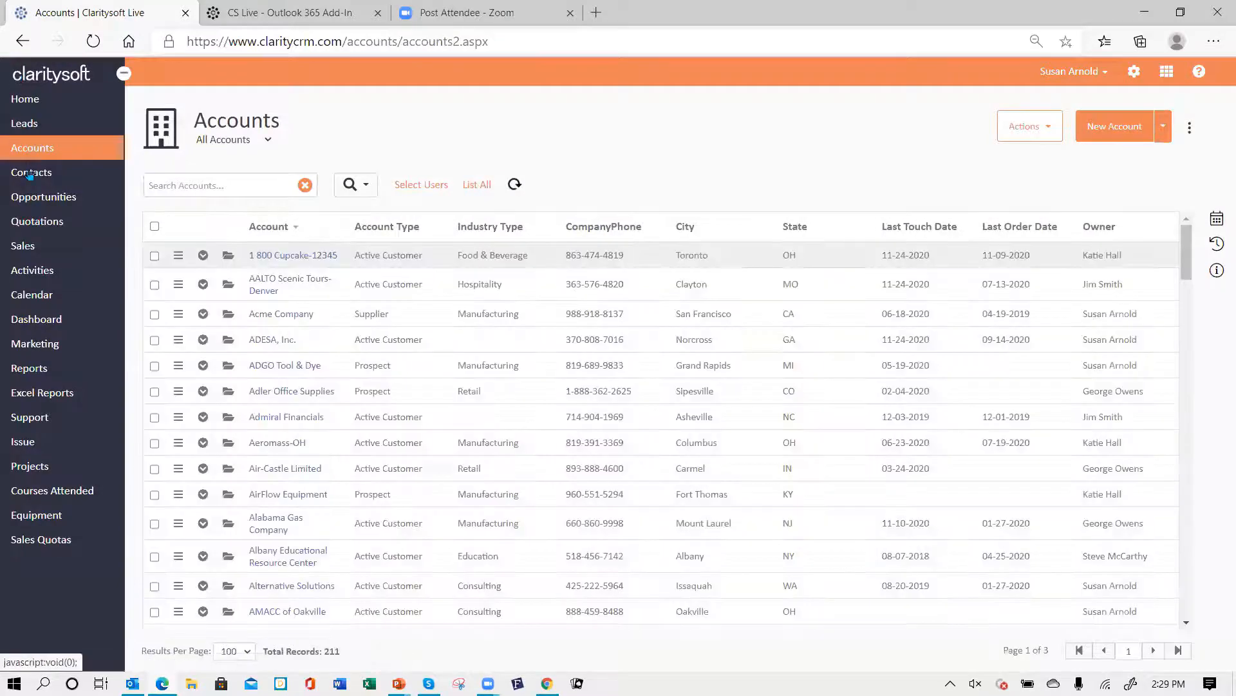
left_click(33, 172)
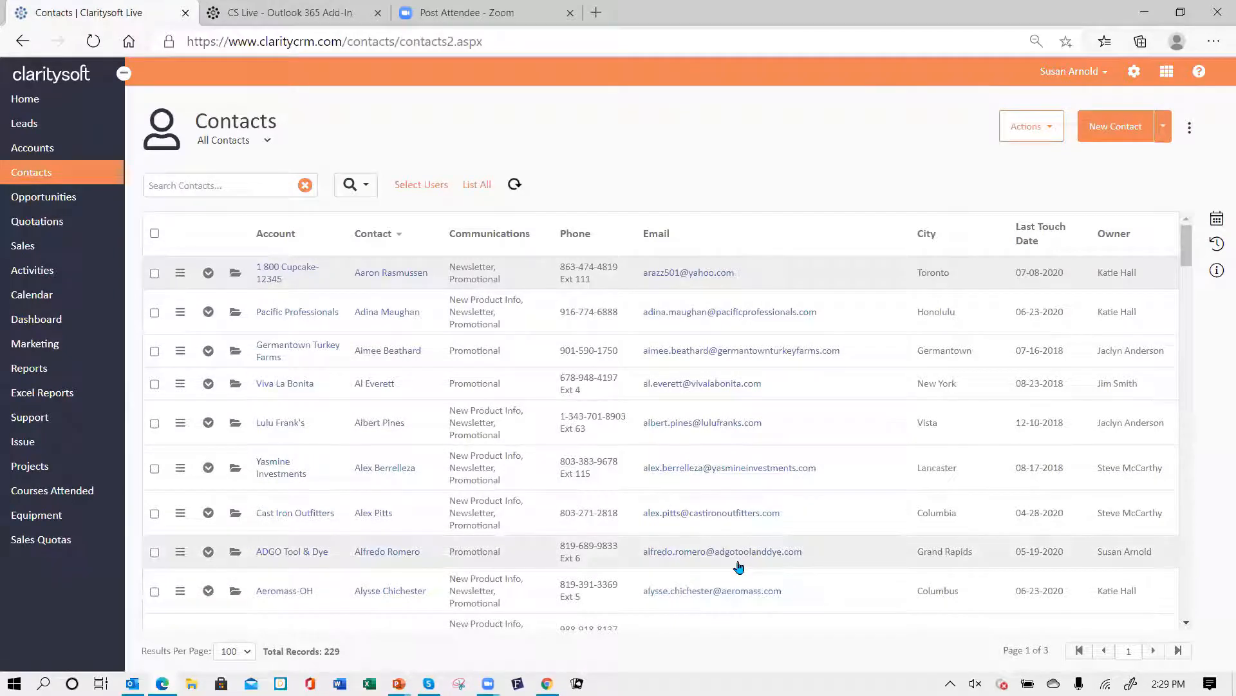
left_click(267, 141)
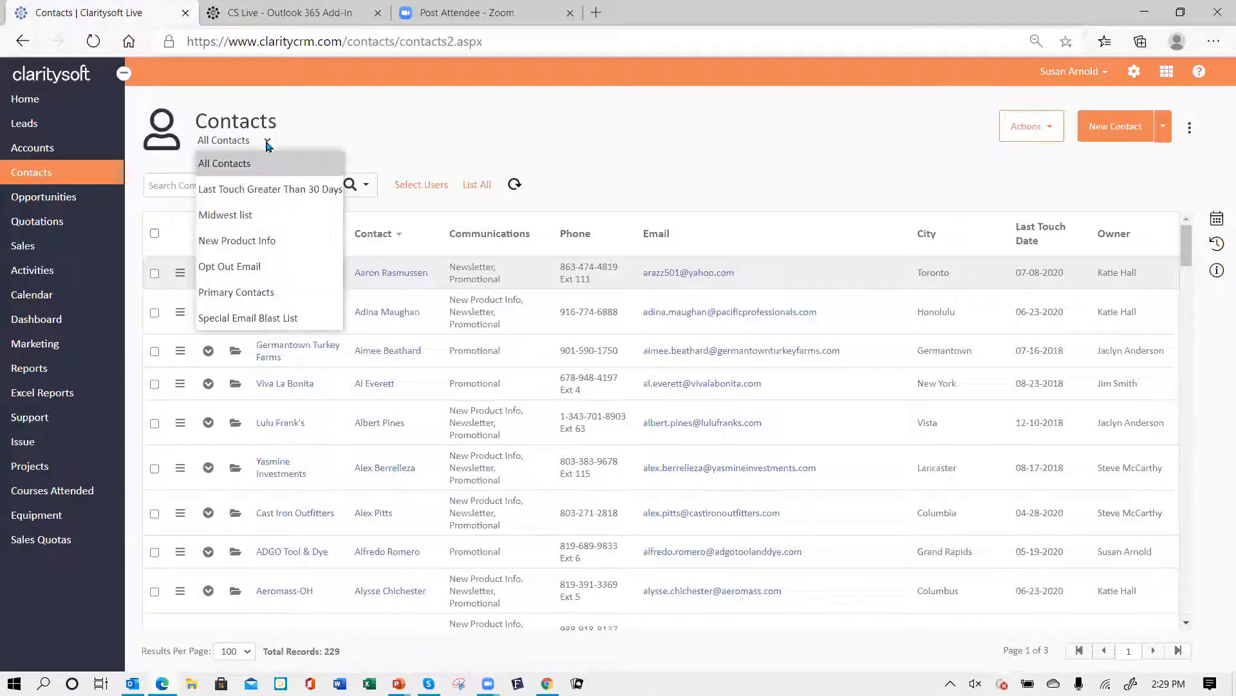
left_click(287, 326)
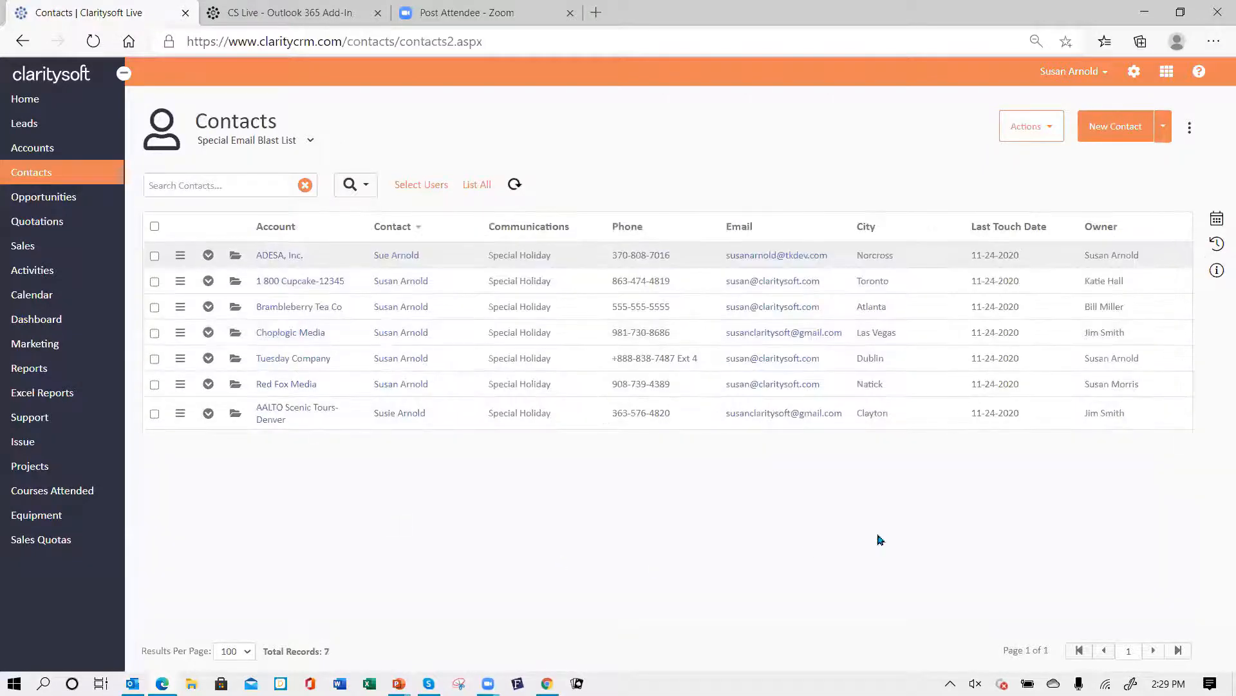
- Start an email to the first contact's address and set the subject to "send single email from CS"
left_click(760, 255)
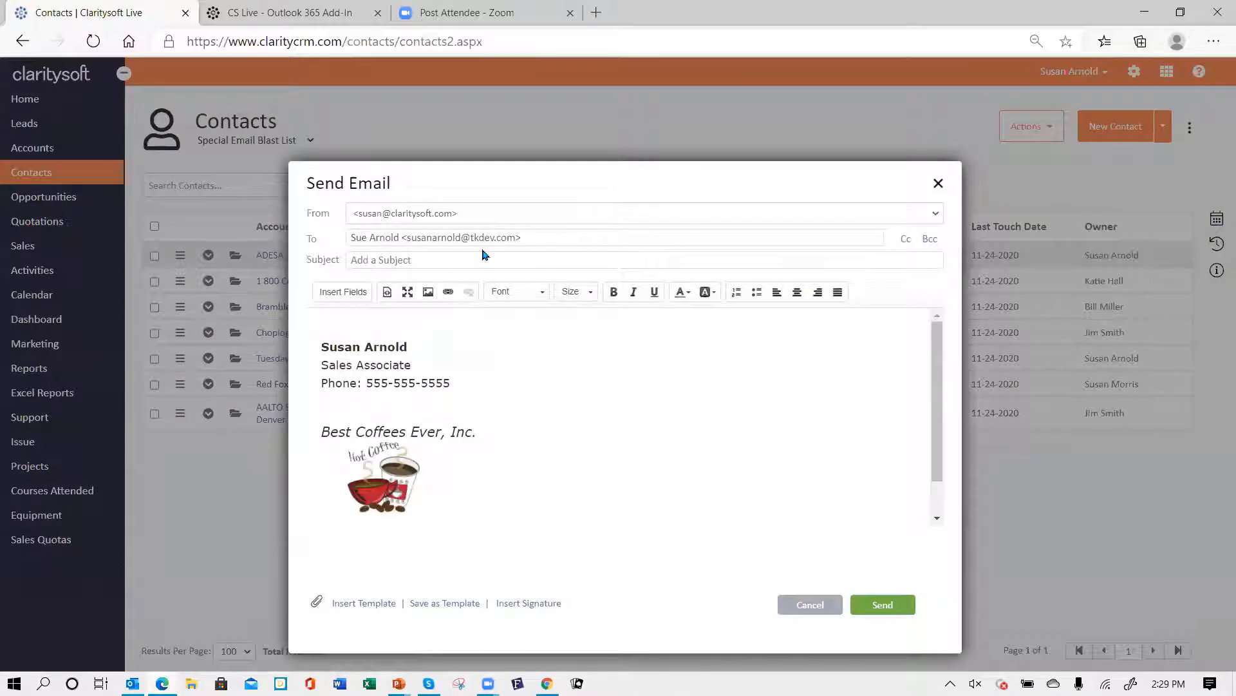
left_click(375, 259)
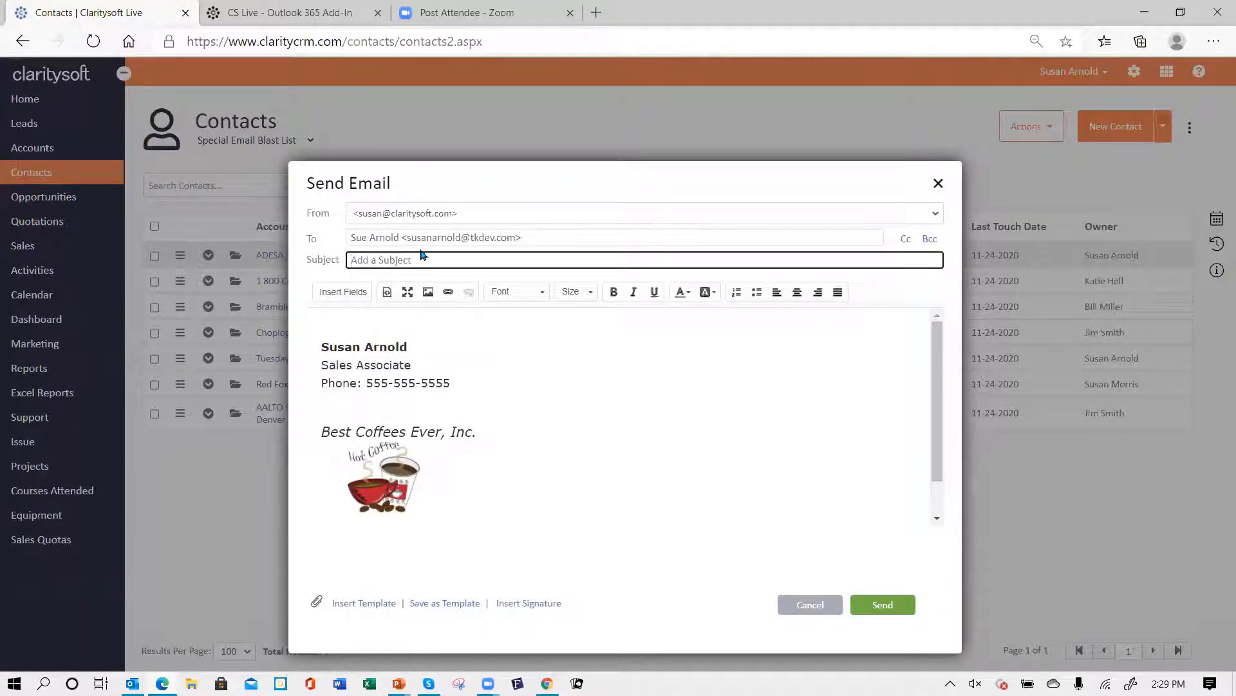
type("send single email from CS")
- Write a short line of body text above the signature and send the email
left_click(349, 329)
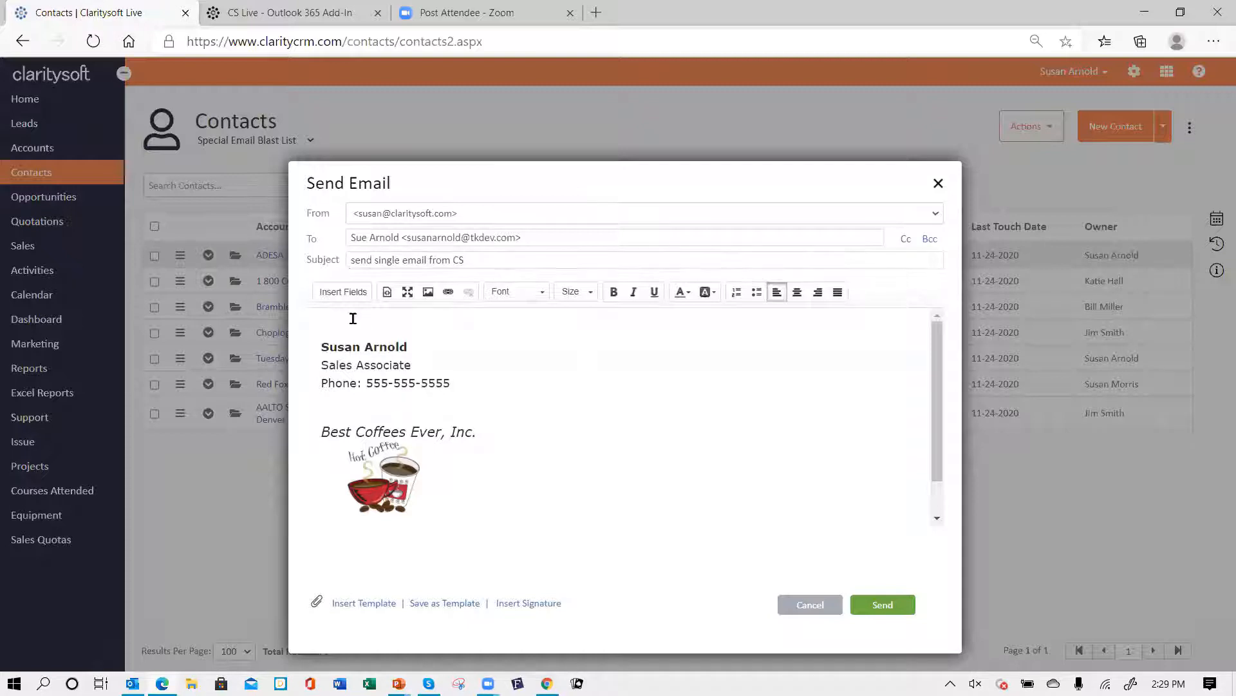
type("ajd fasf jkasf jksafj aksf ksjfk asfka jsf")
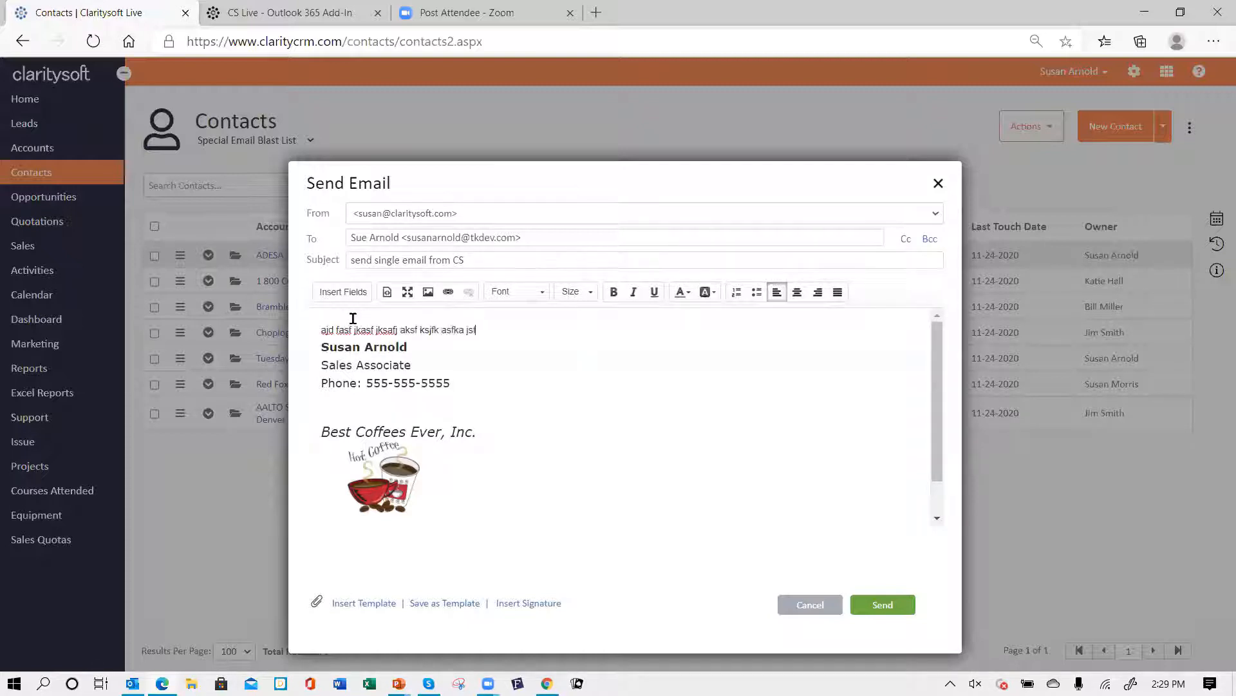
key("Return")
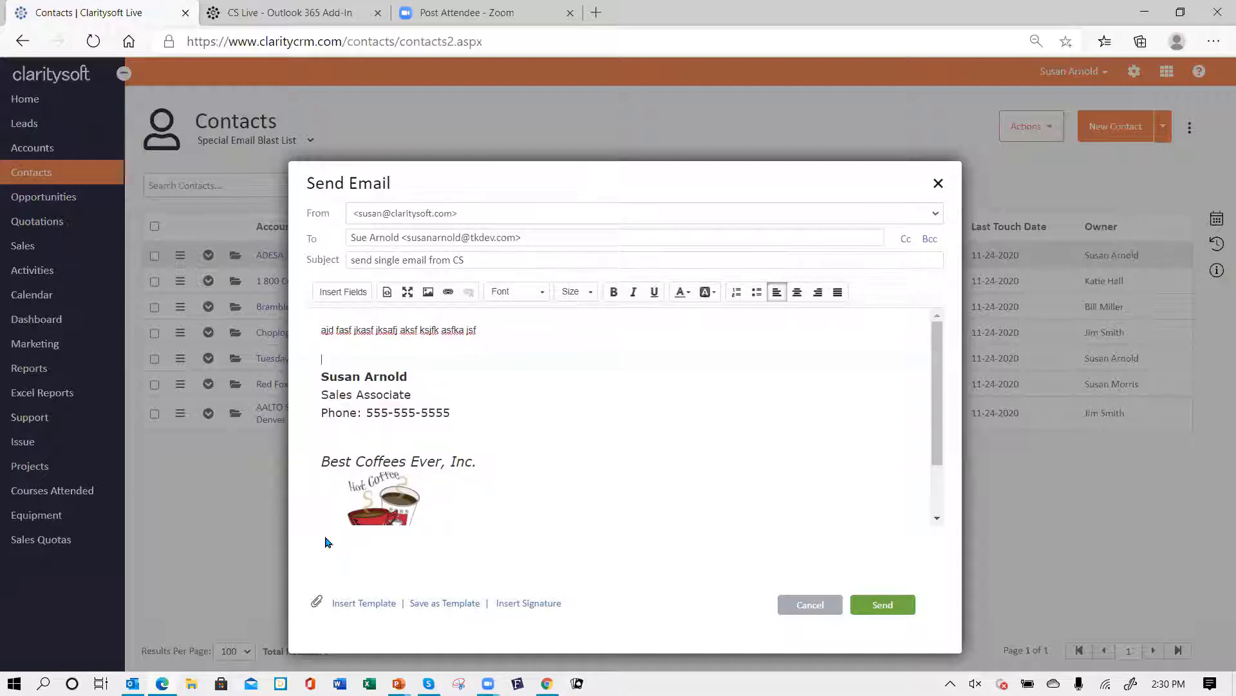
left_click(880, 610)
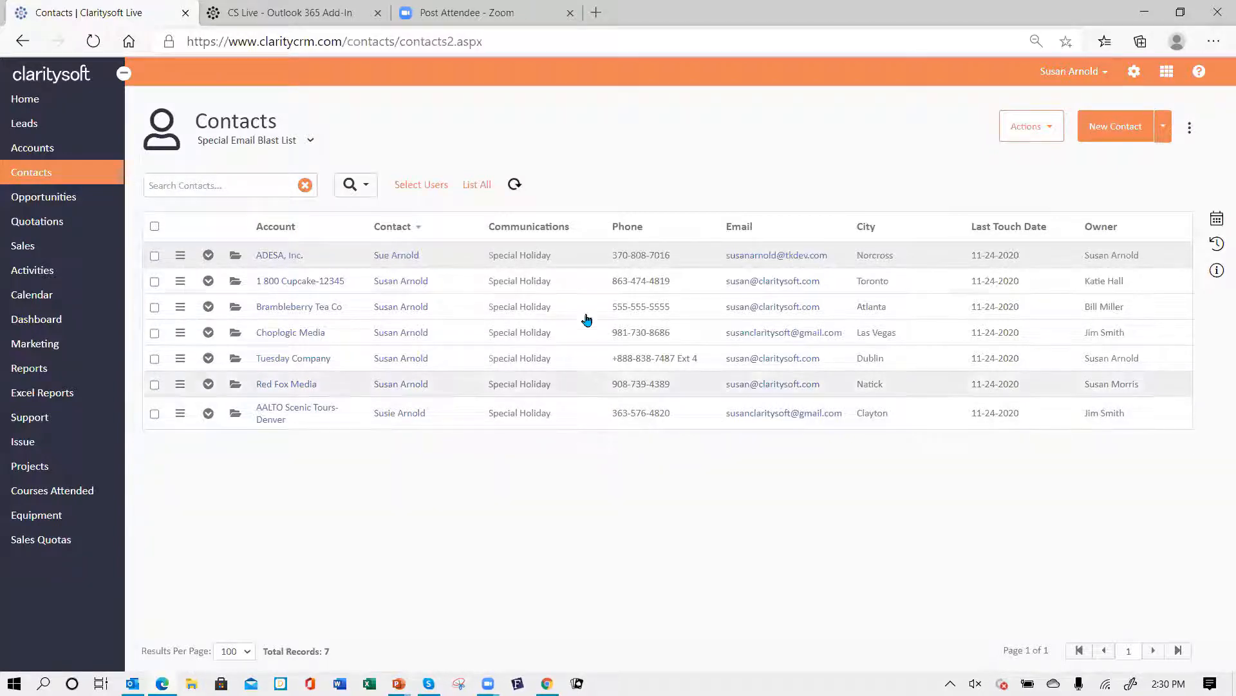
- Expand the first contact's row to review its closed activities, then collapse it
left_click(208, 256)
left_click(306, 305)
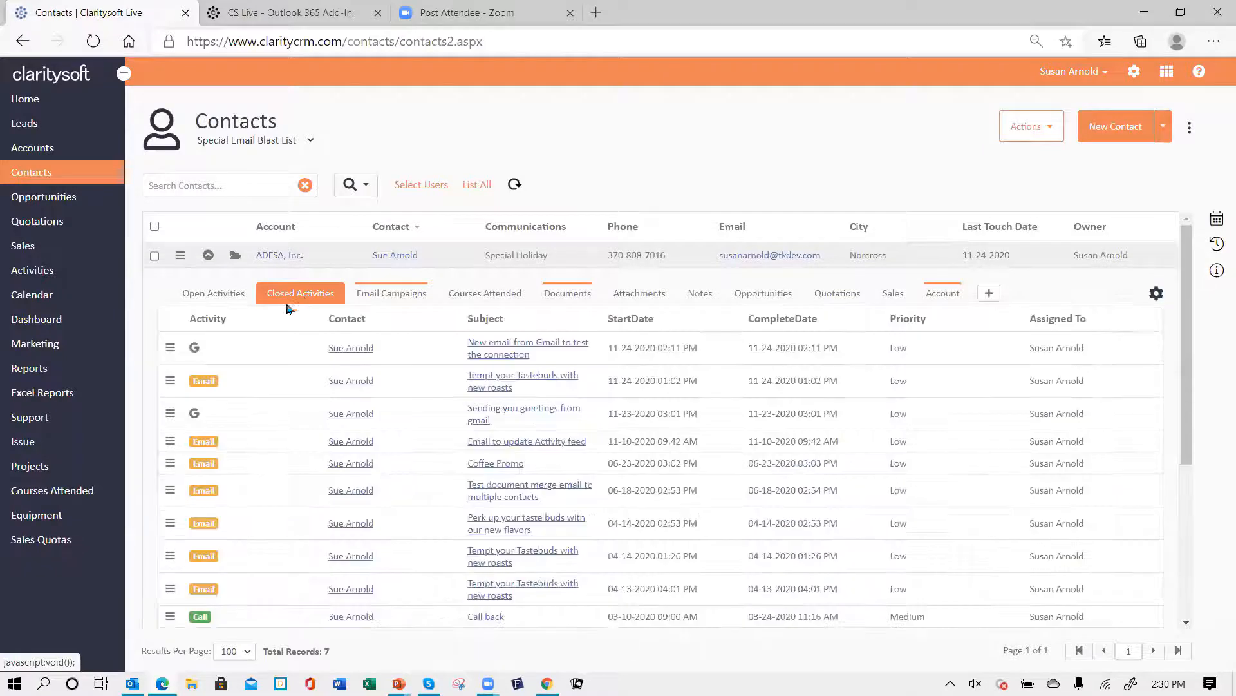
left_click(207, 256)
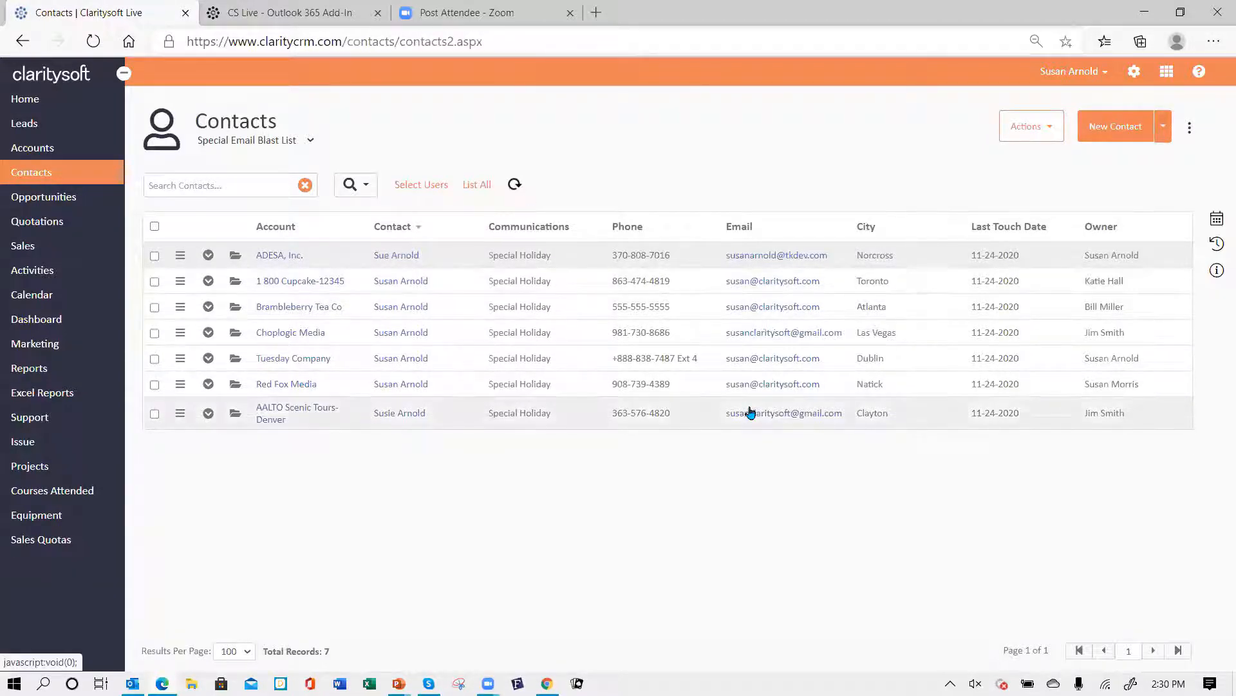
- Open the first contact's record and open its Send Email dialog, then cancel it
left_click(181, 257)
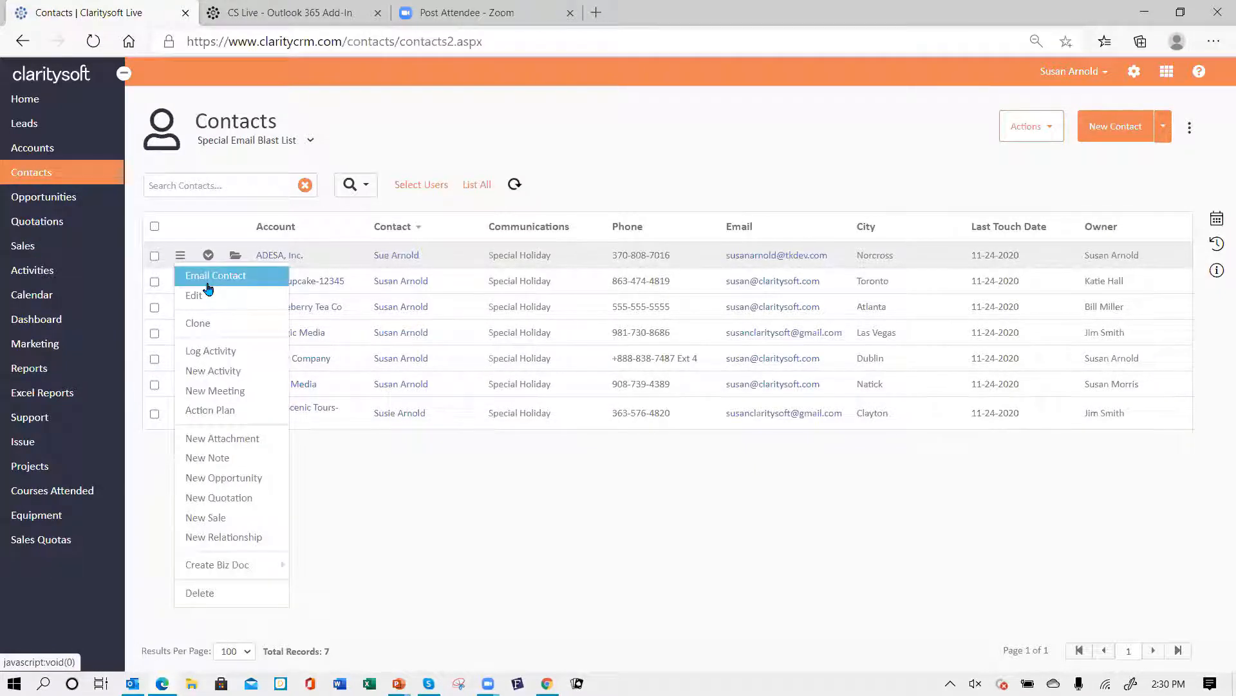
left_click(604, 181)
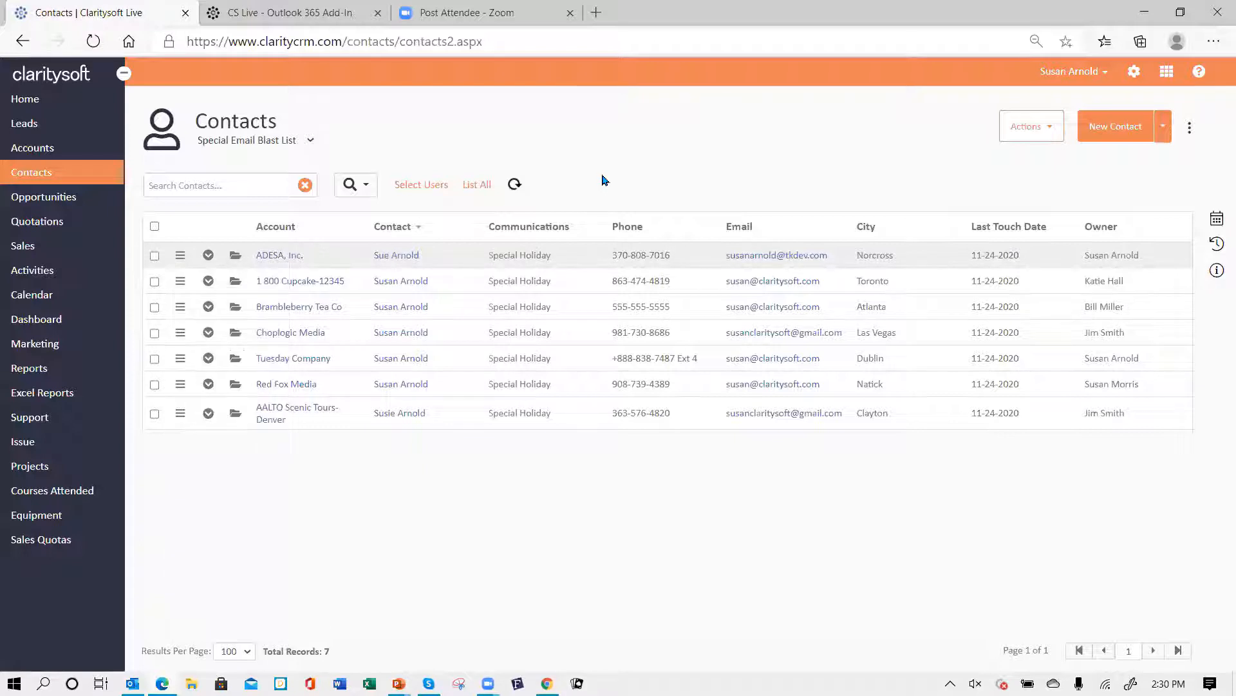
left_click(236, 258)
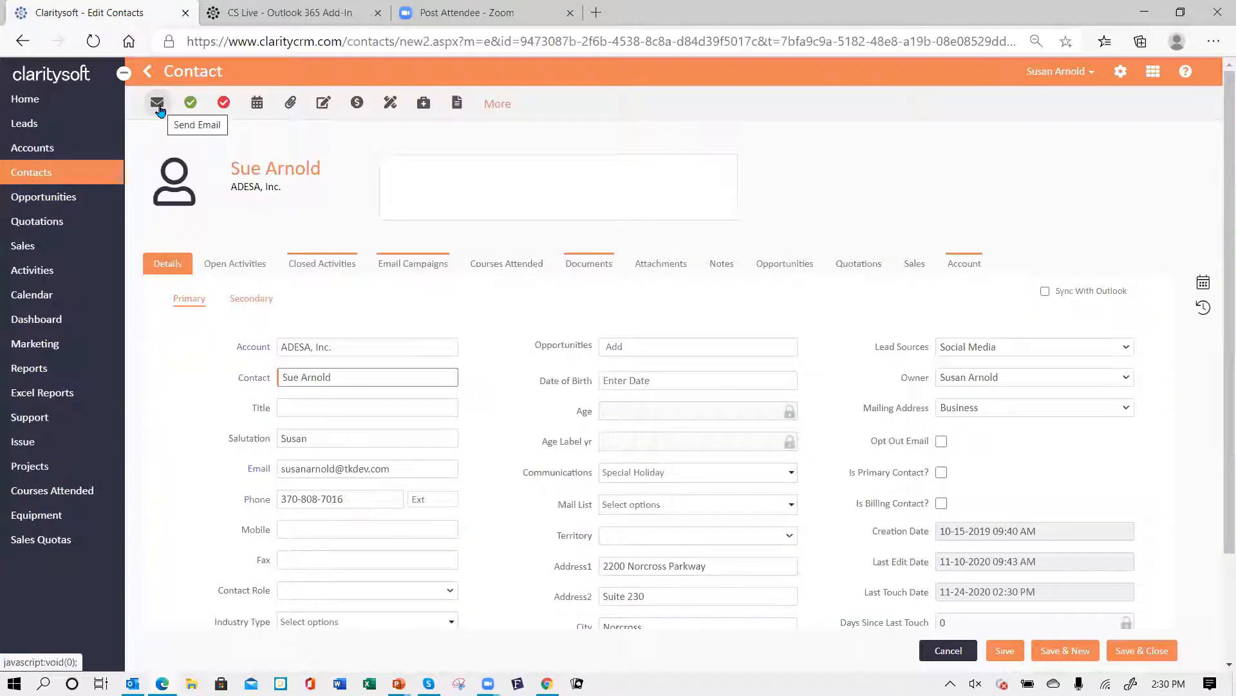
left_click(159, 107)
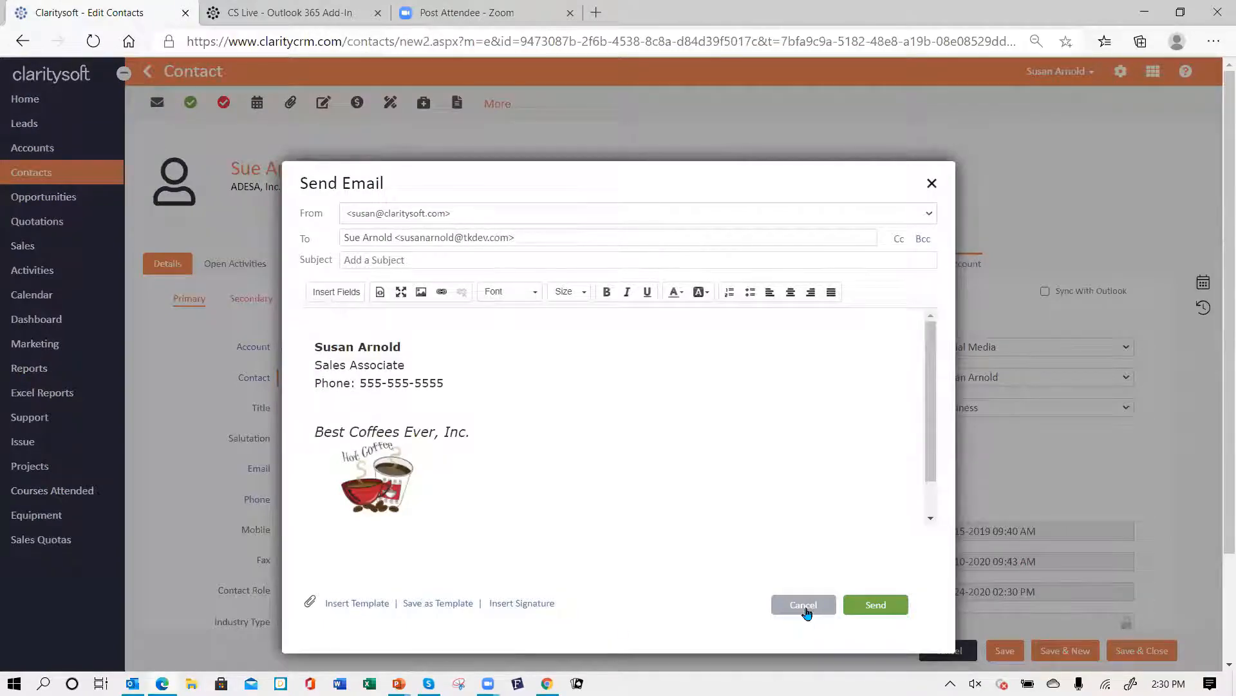
left_click(805, 606)
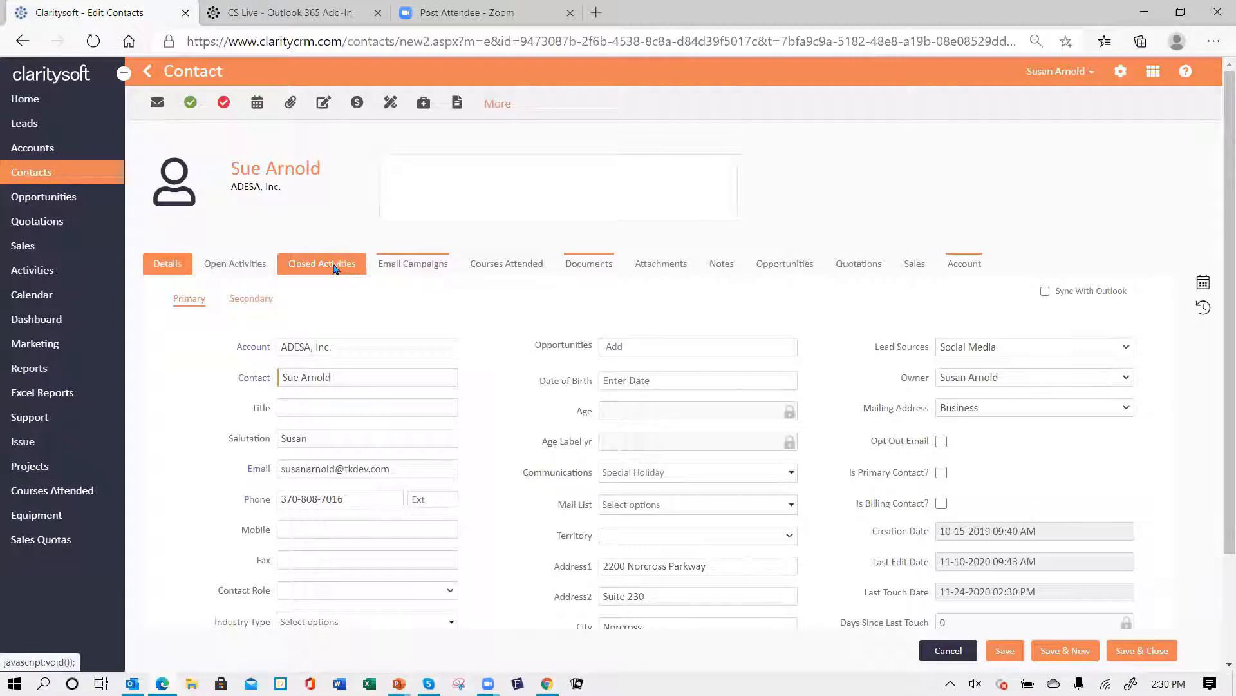
- Review the contact record's closed activities and close the record
left_click(334, 268)
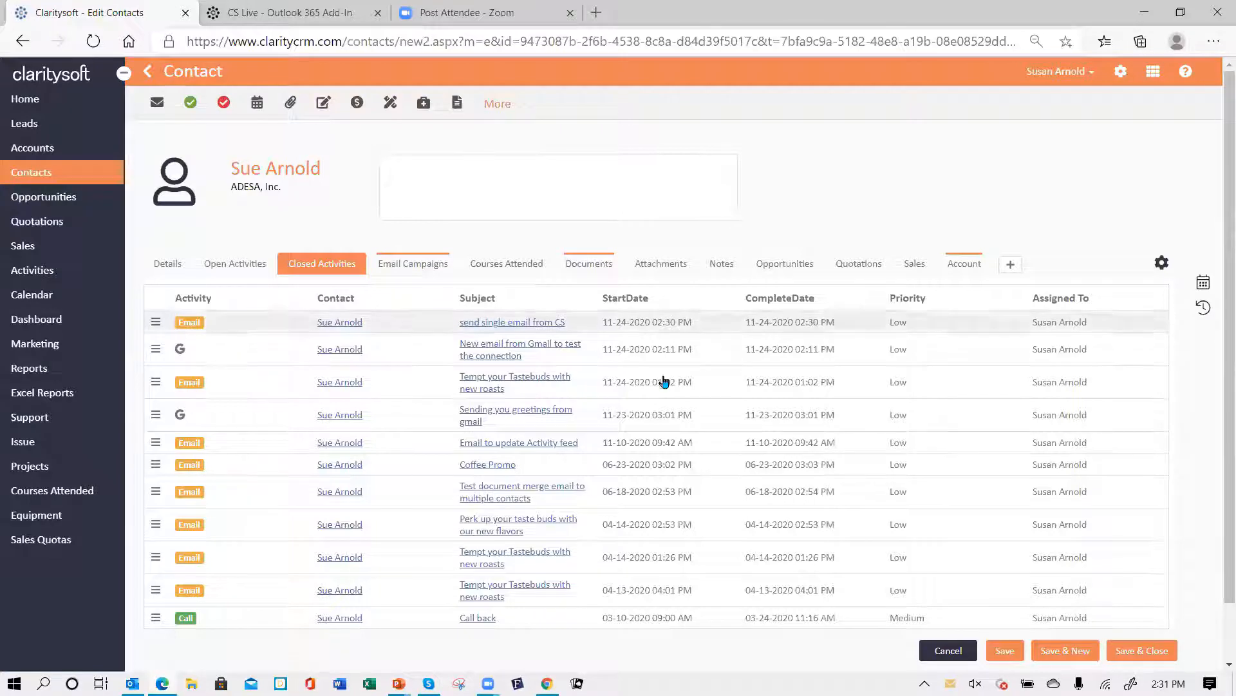
left_click(935, 644)
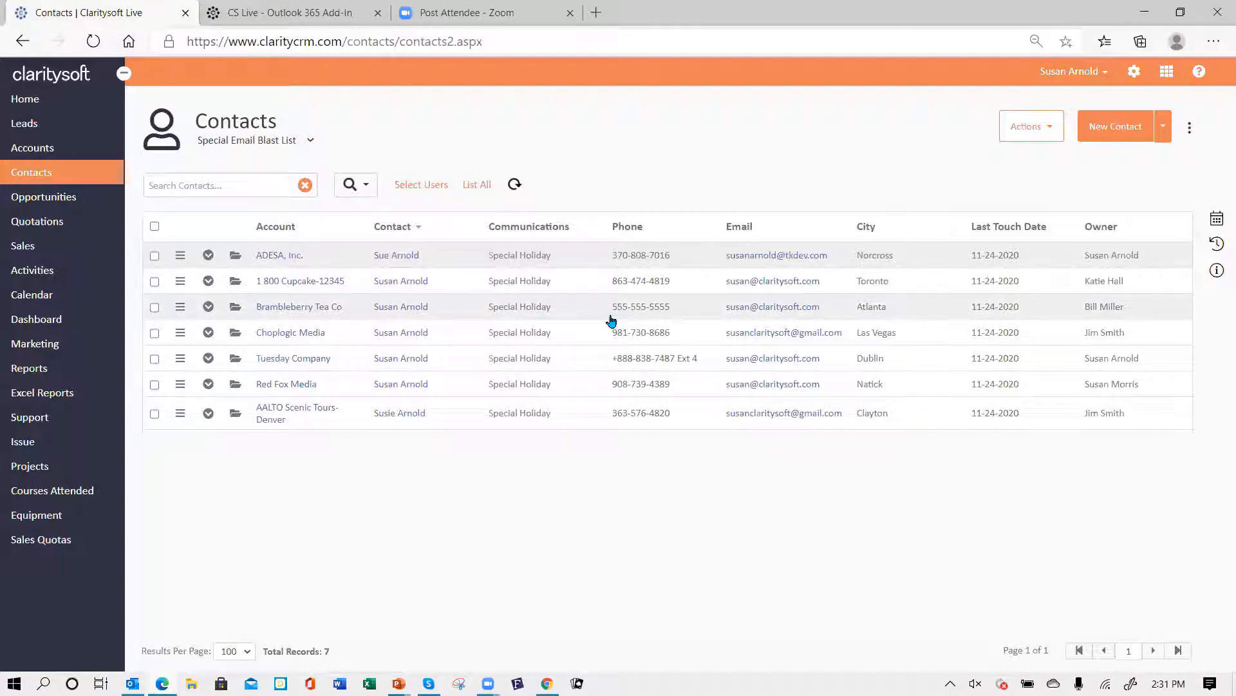
- In settings, add a new email signature named "Susan new signature"
left_click(1135, 74)
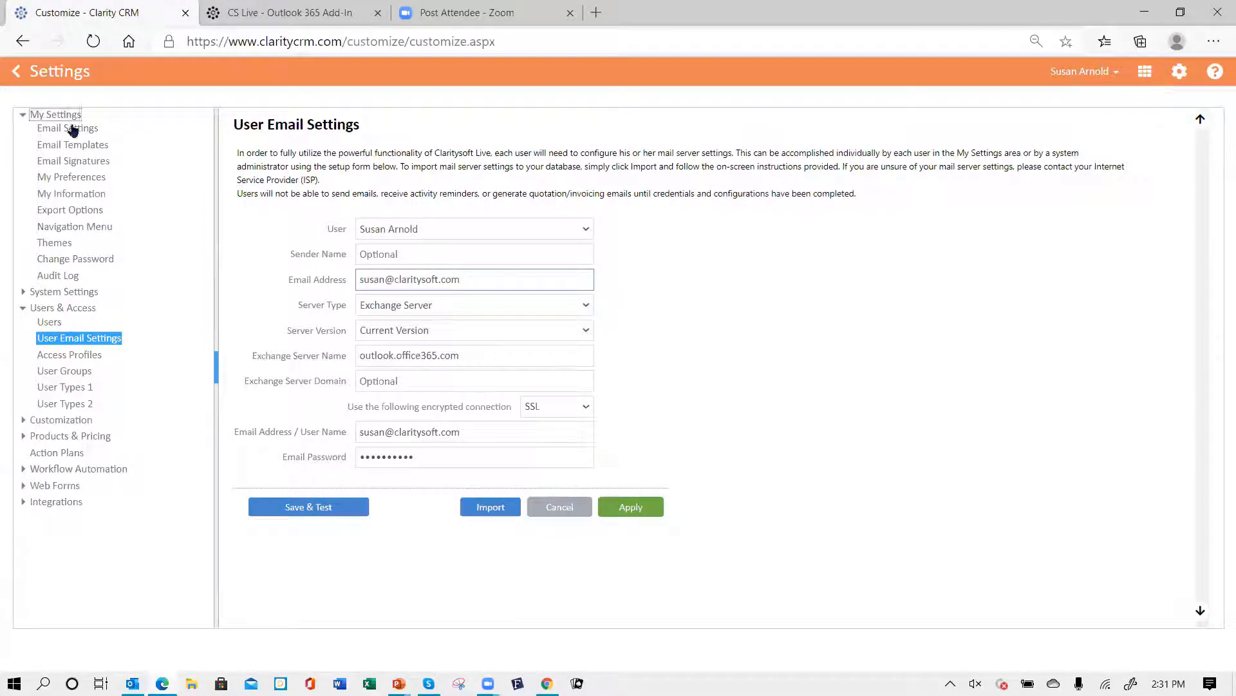
left_click(82, 162)
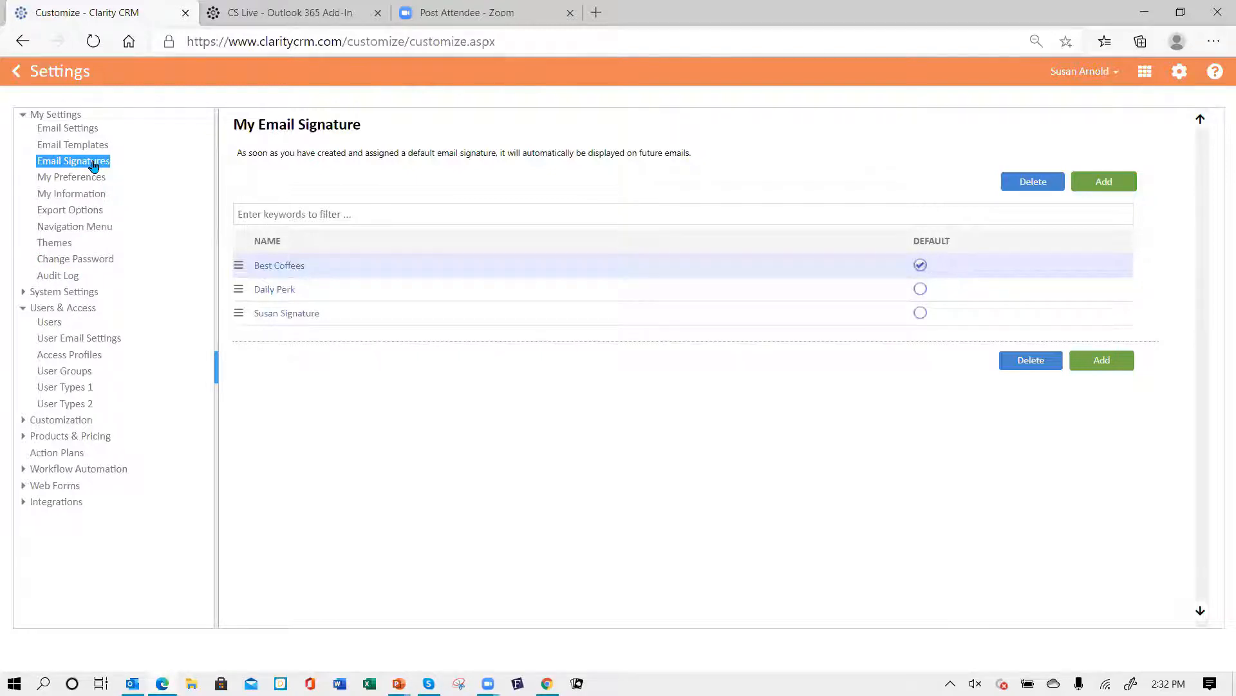
left_click(1105, 183)
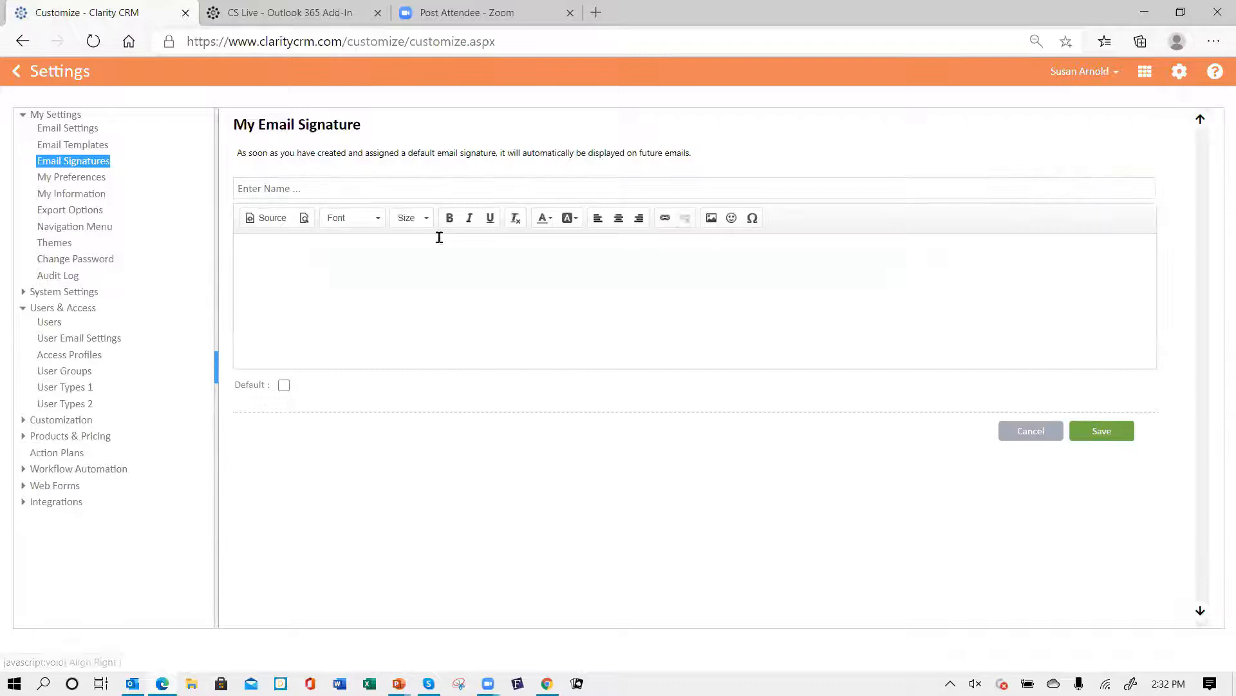
left_click(307, 189)
type("Su")
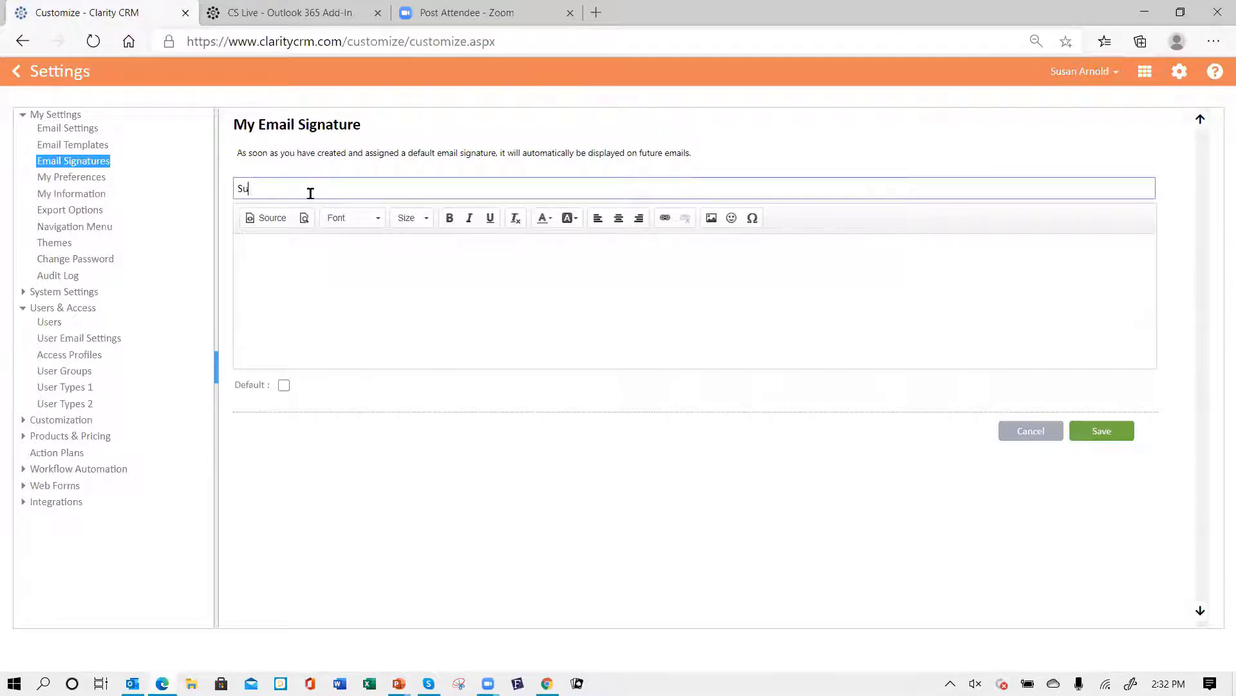
type("san new signa")
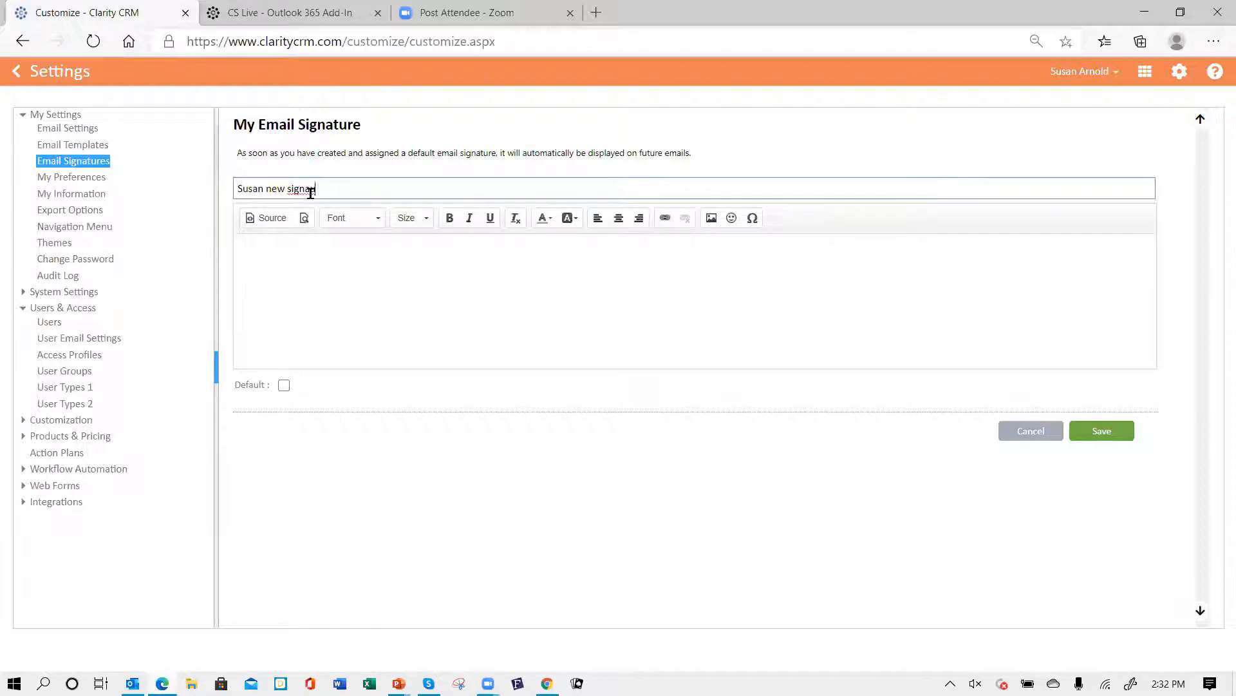
key("BackSpace")
type("ure")
- Switch to an Outlook new message, copy the existing signature's content from its signature editor, and close the message
left_click(281, 251)
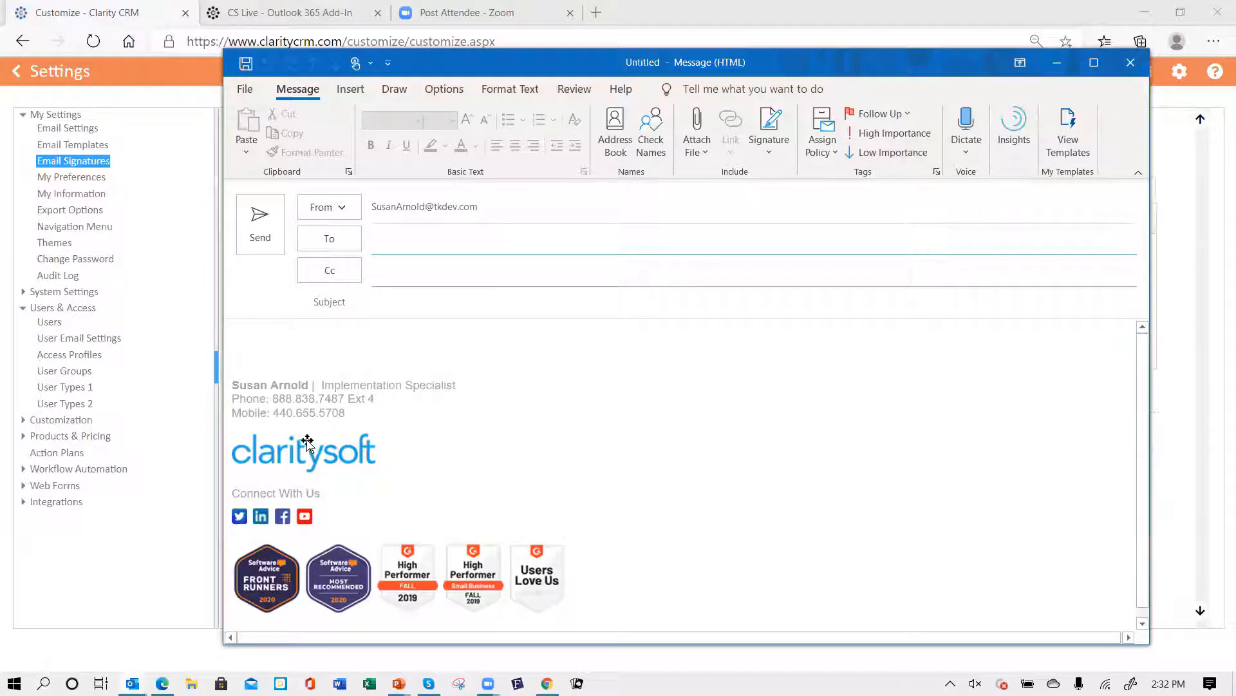
left_click(769, 155)
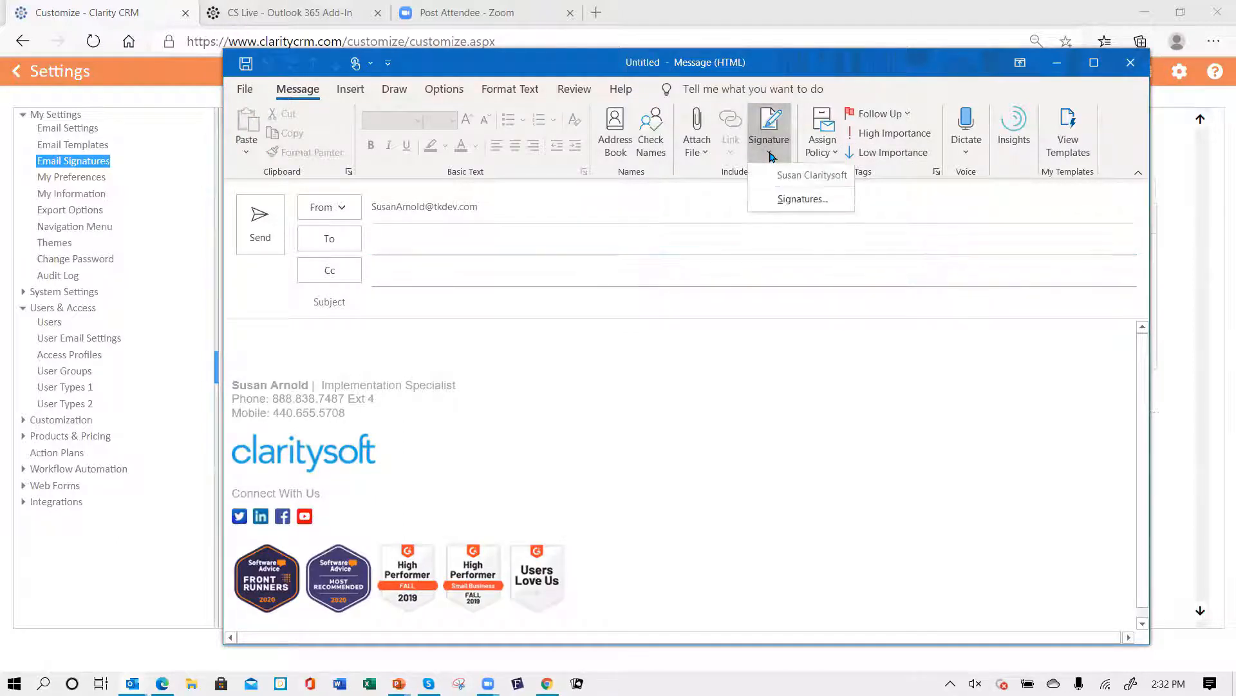
left_click(779, 200)
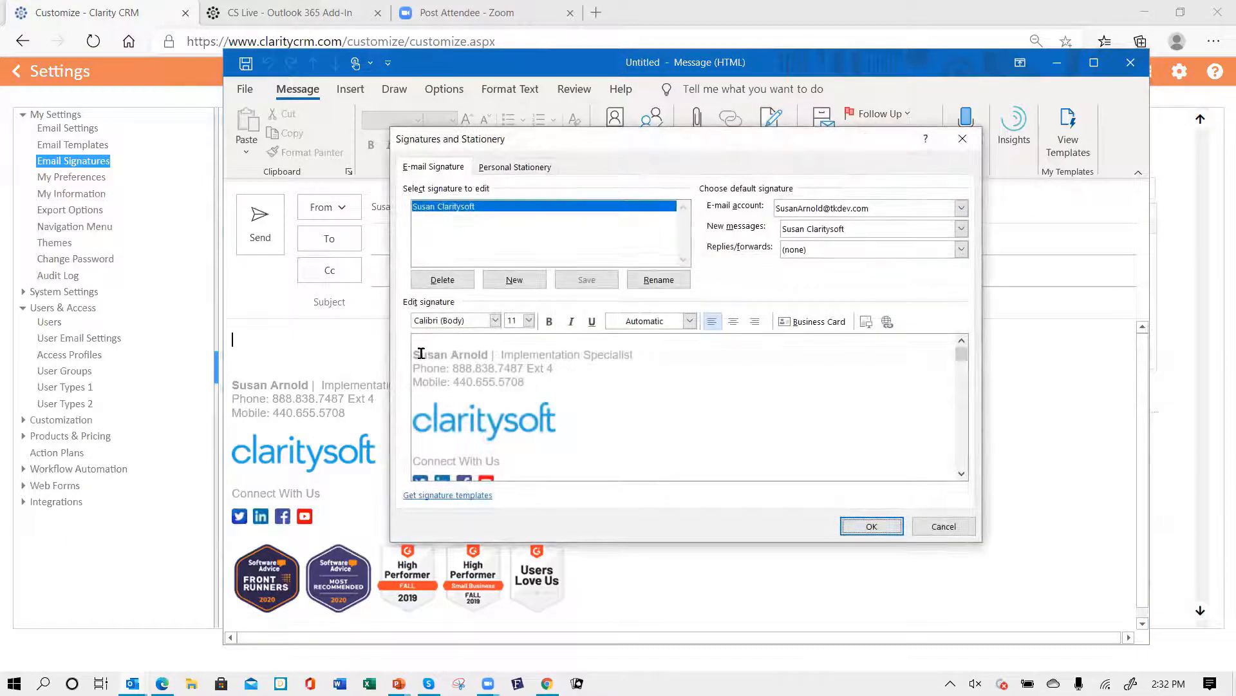
left_click_drag(414, 355, 472, 368)
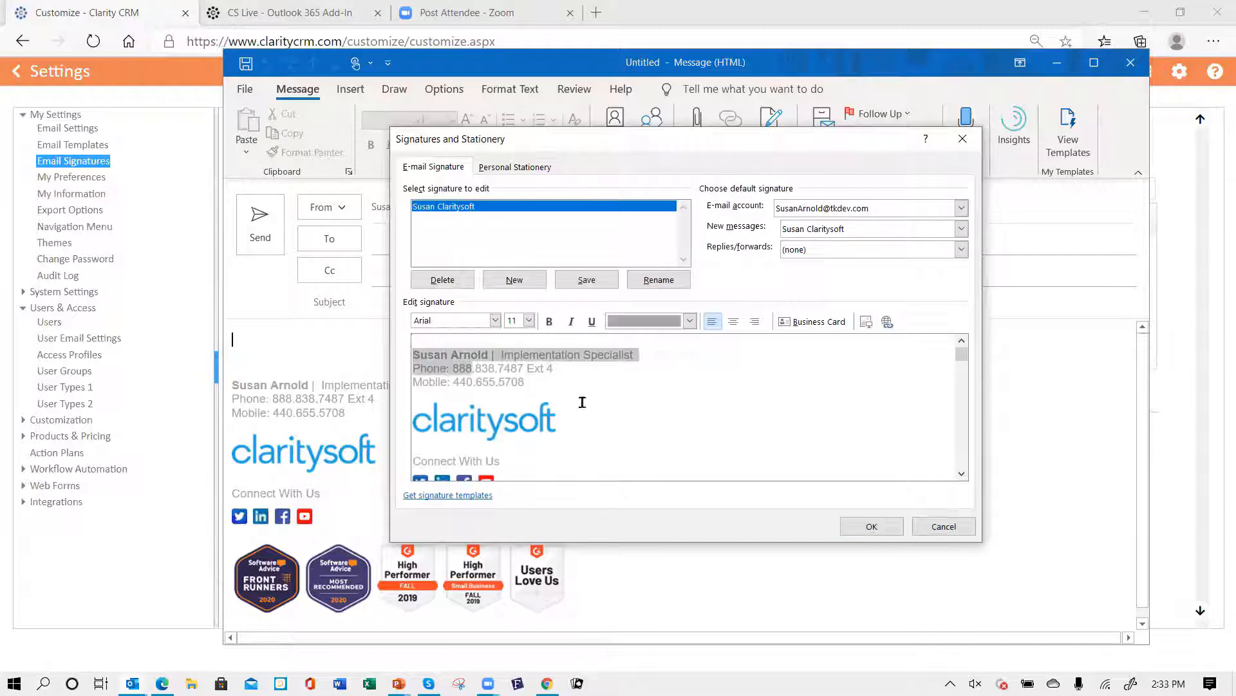
mouse_move(582, 402)
left_mouse_down()
mouse_move(612, 482)
mouse_move(680, 441)
mouse_move(658, 332)
mouse_move(578, 348)
mouse_move(578, 383)
mouse_move(615, 394)
mouse_move(617, 376)
left_mouse_up()
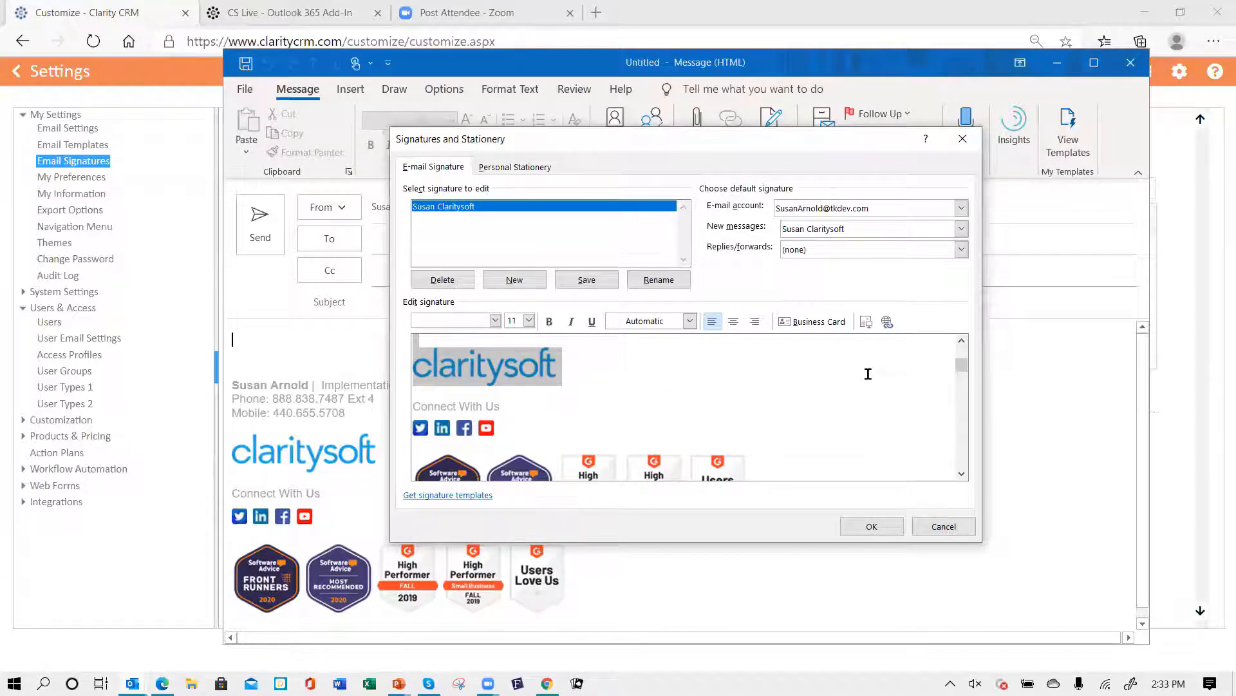
left_click(872, 526)
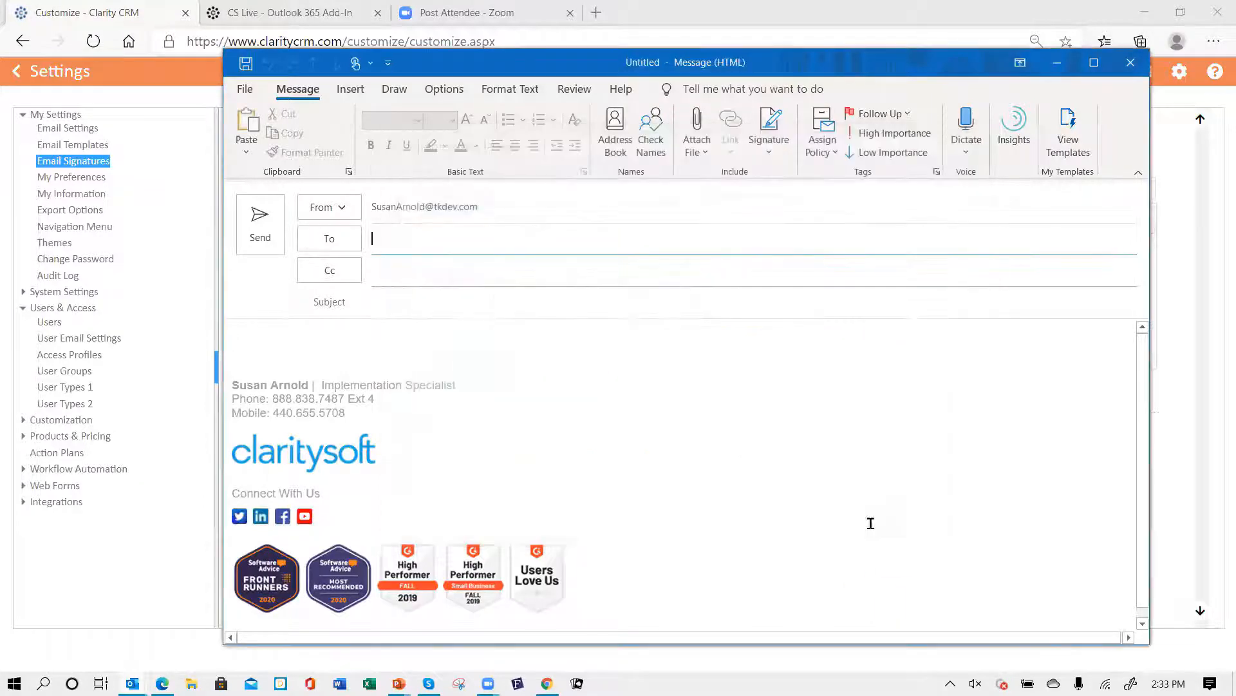
left_click(360, 239)
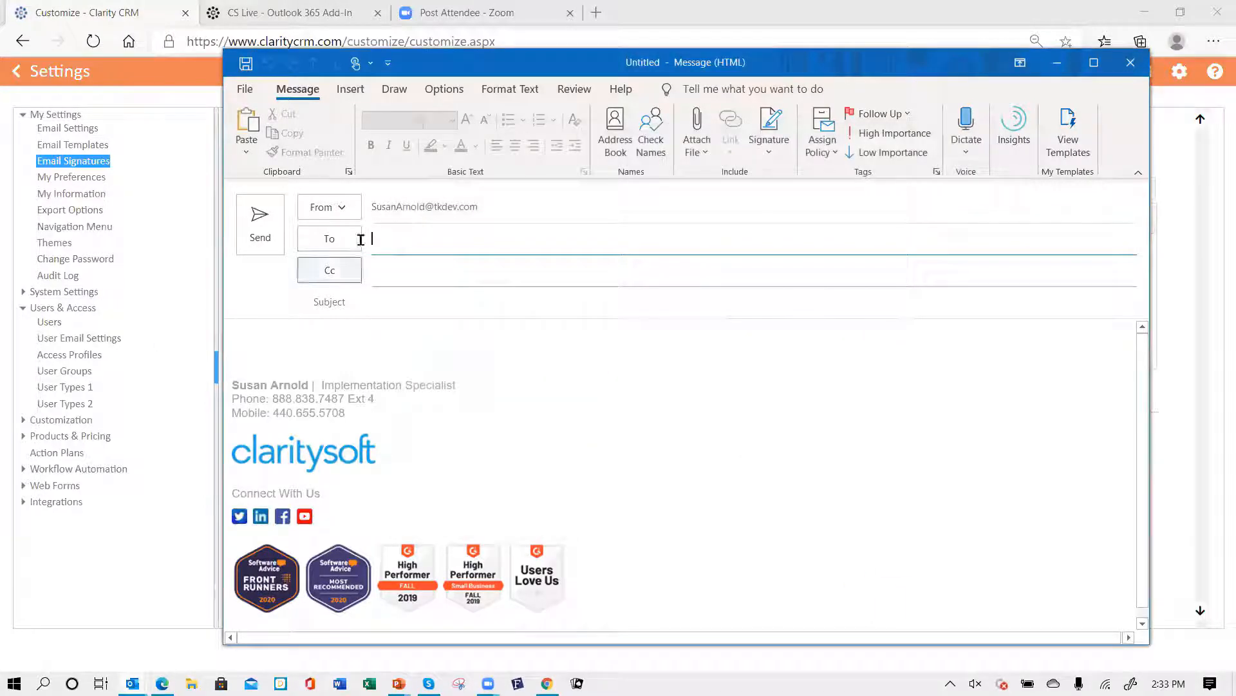
left_click(1130, 61)
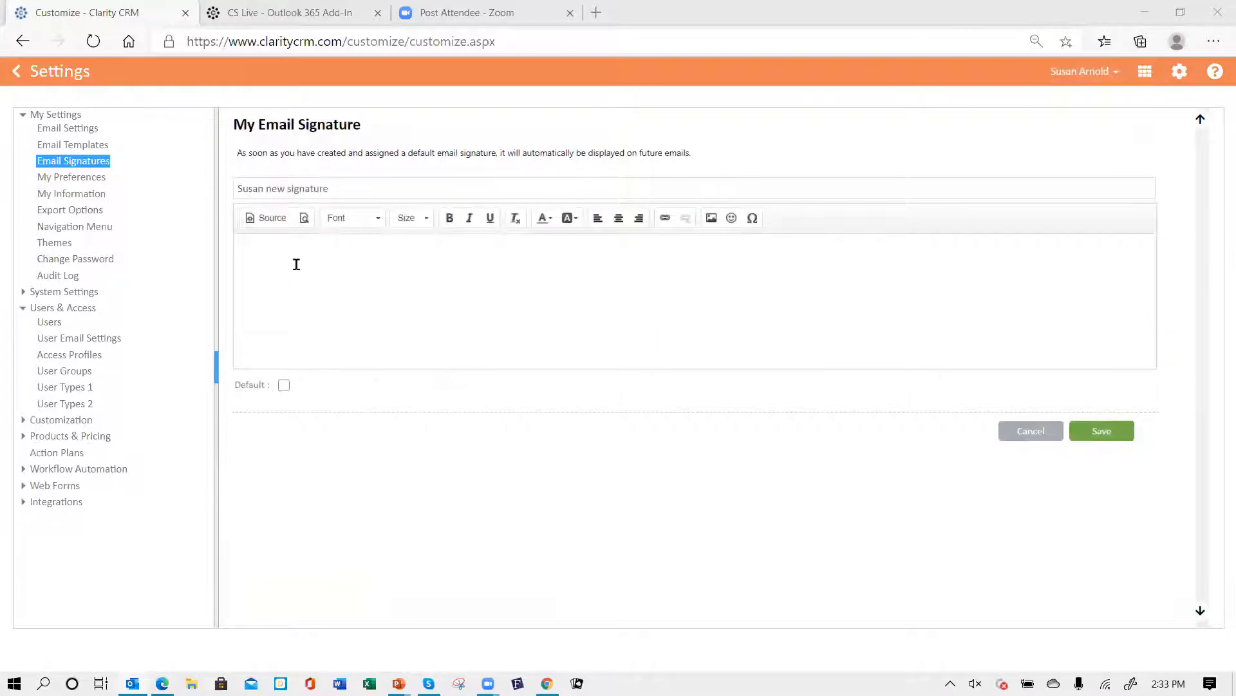
- Paste the copied signature into the new signature's editor and open the logo image's properties
left_click(297, 263)
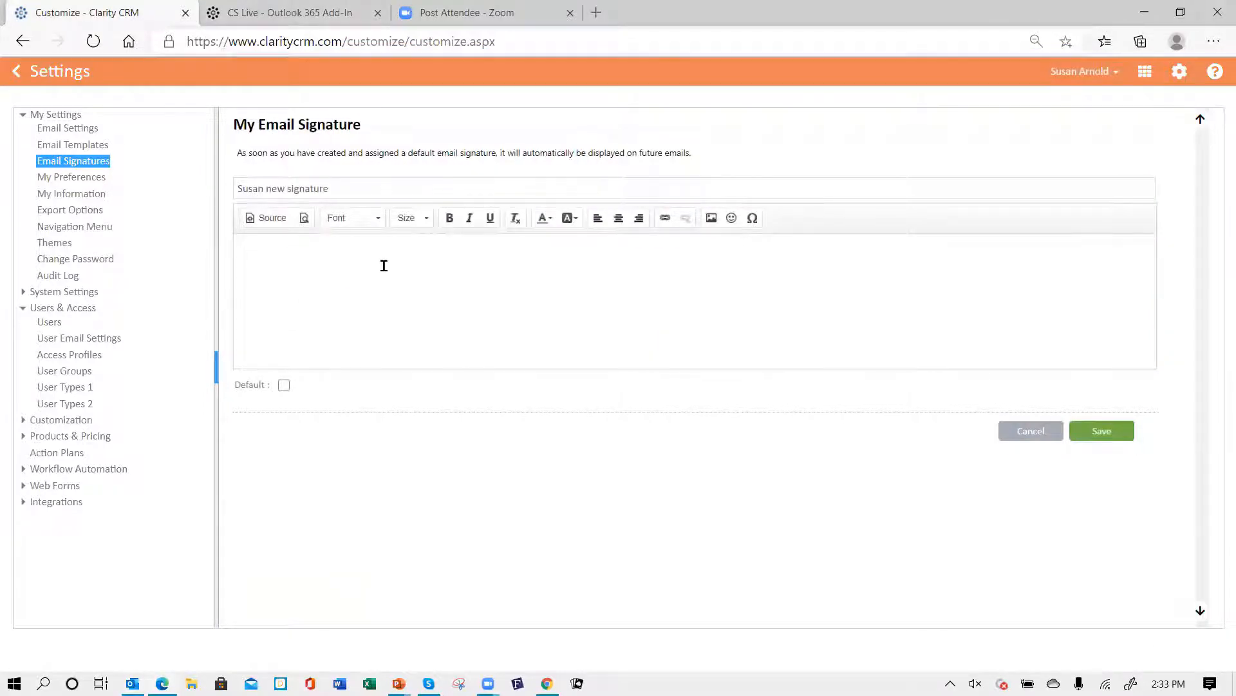
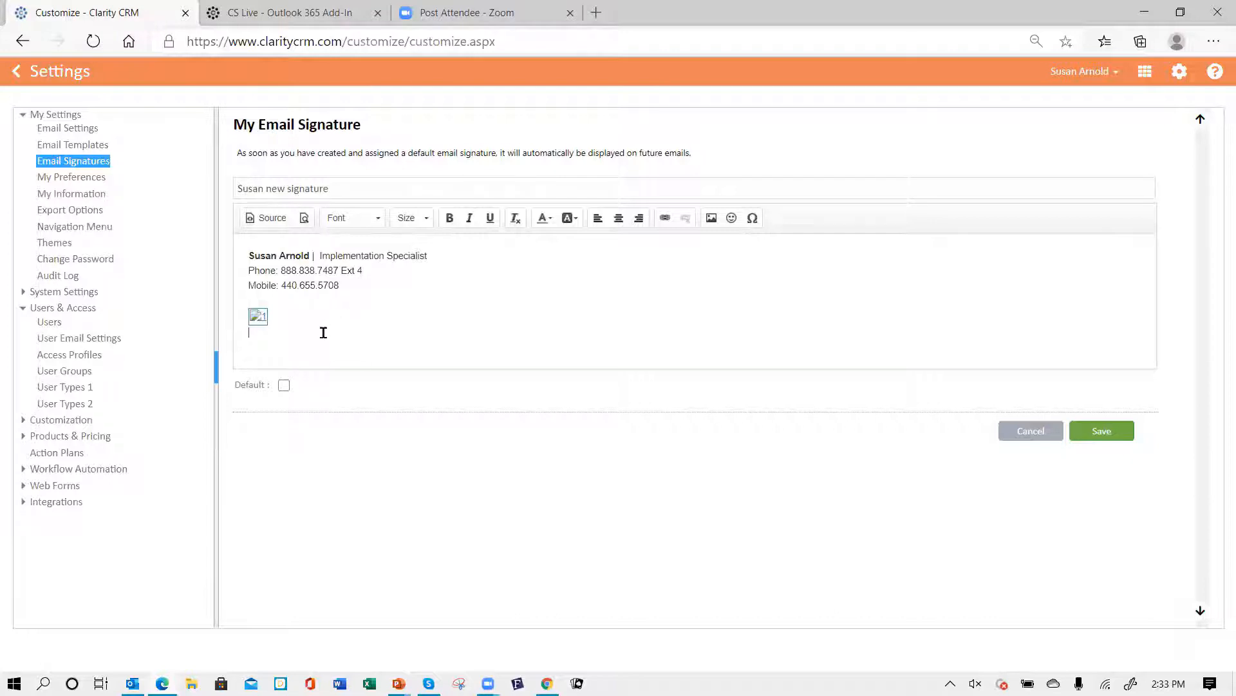
left_click(257, 318)
right_click(258, 317)
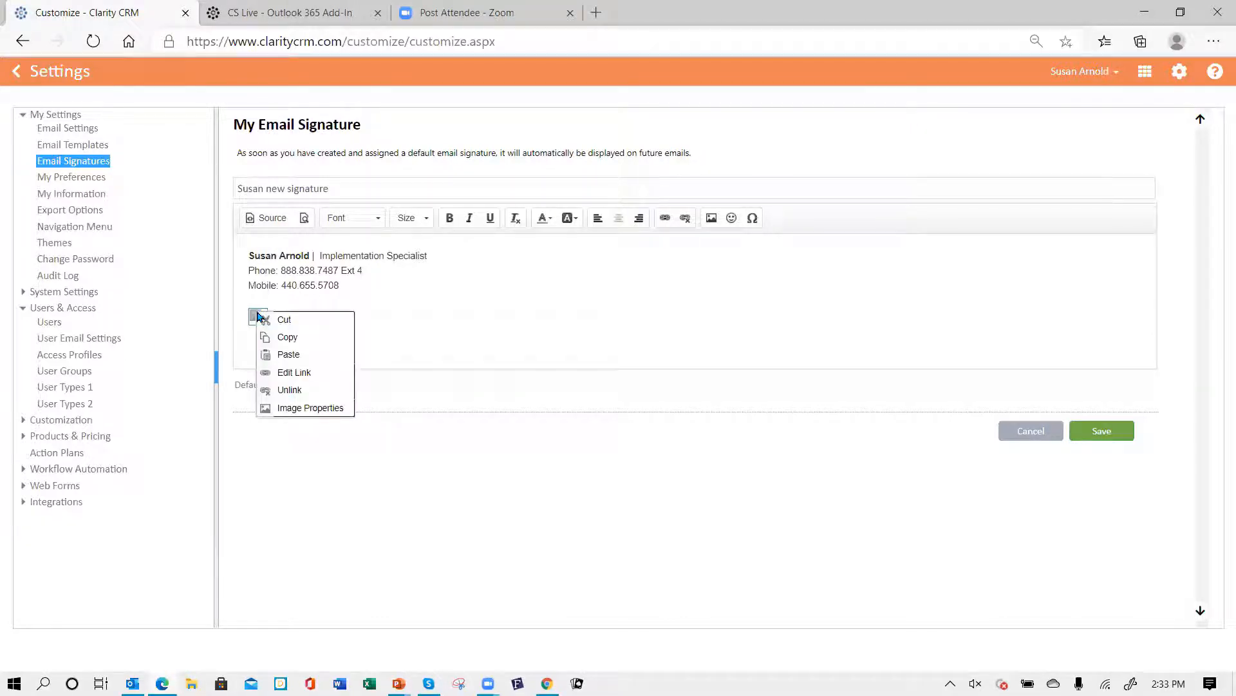
left_click(306, 409)
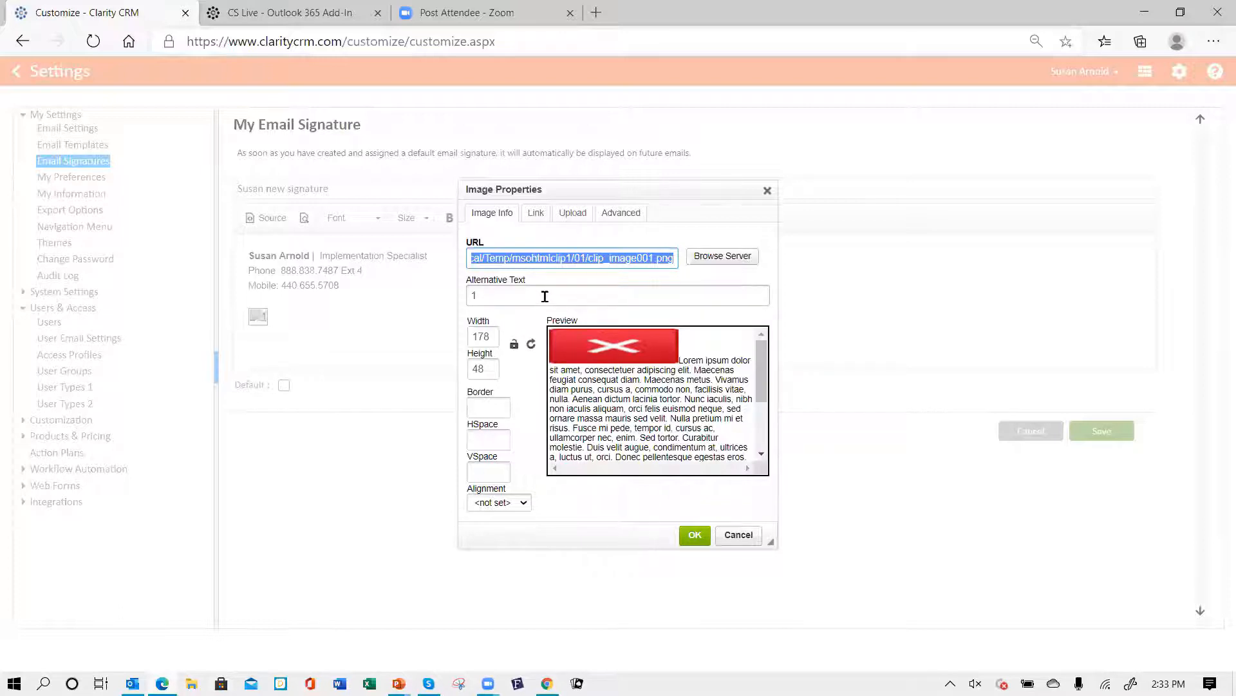
- Replace the broken logo by uploading clip_image001.png from the image's copied path to the server
right_click(540, 258)
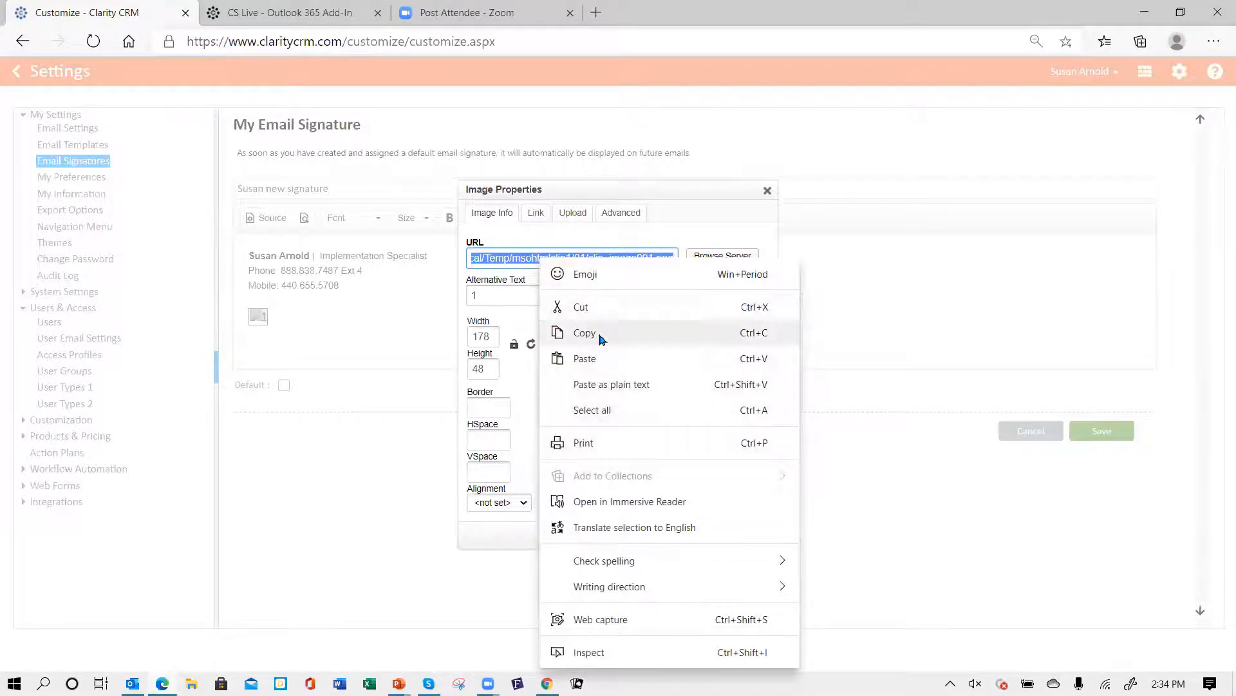
left_click(637, 333)
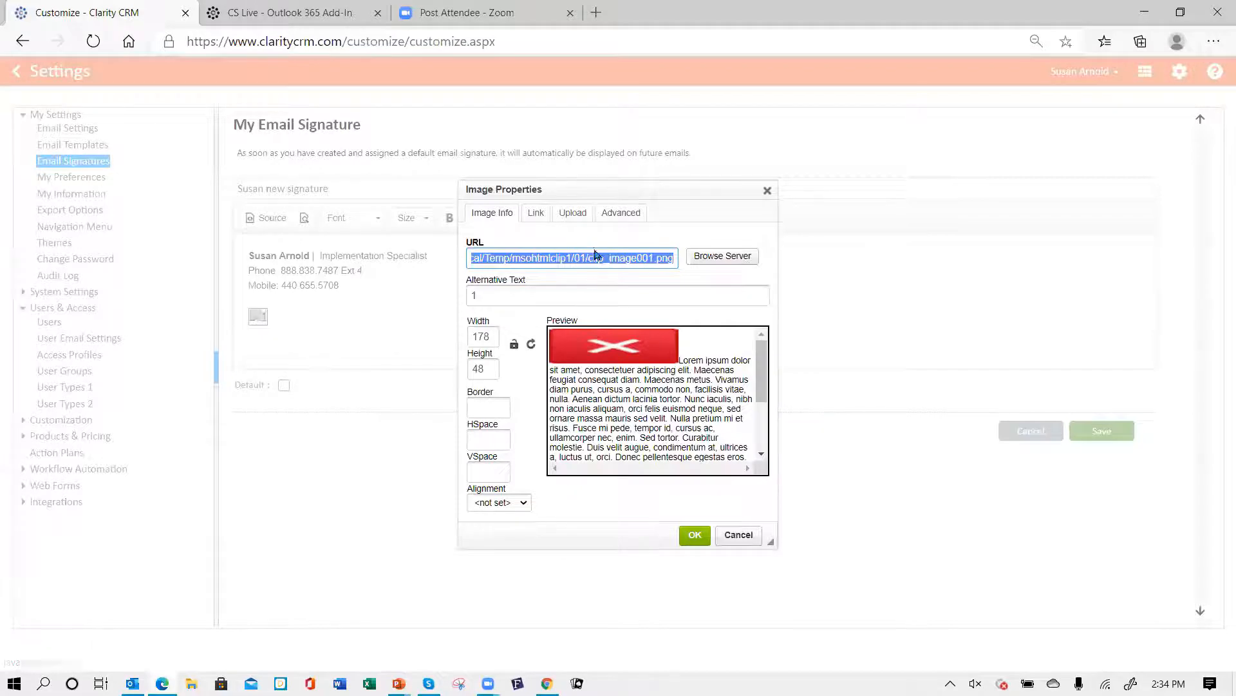
left_click(574, 218)
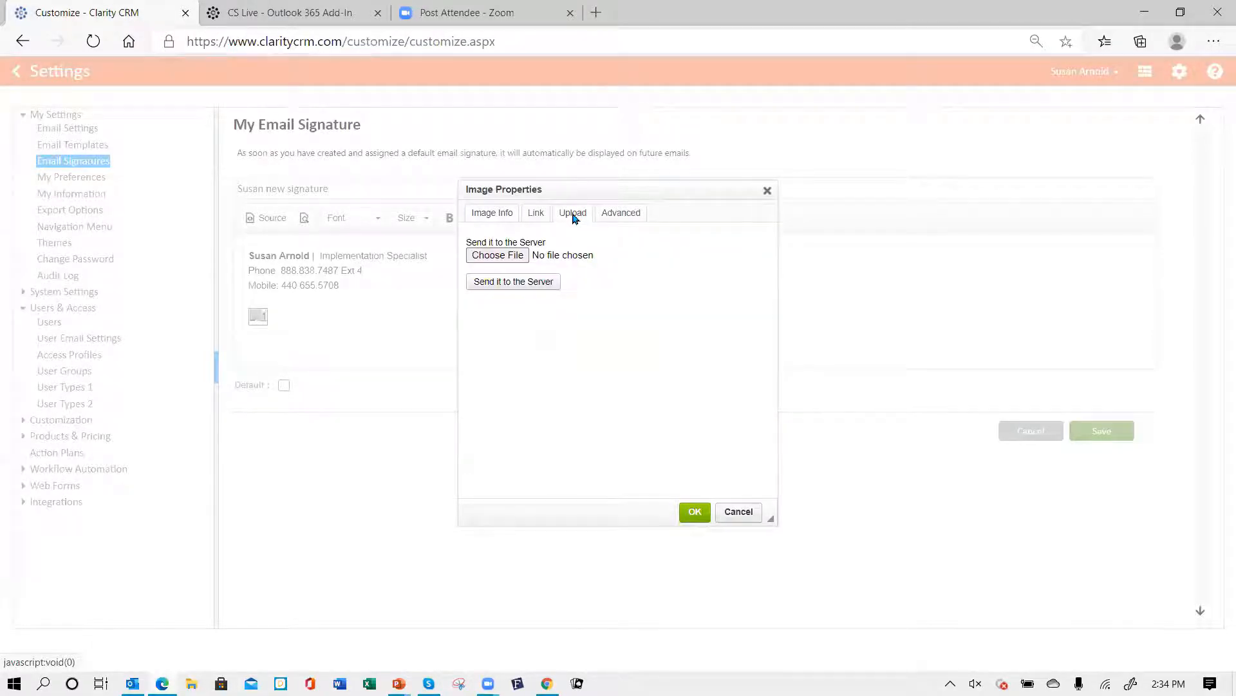
left_click(491, 258)
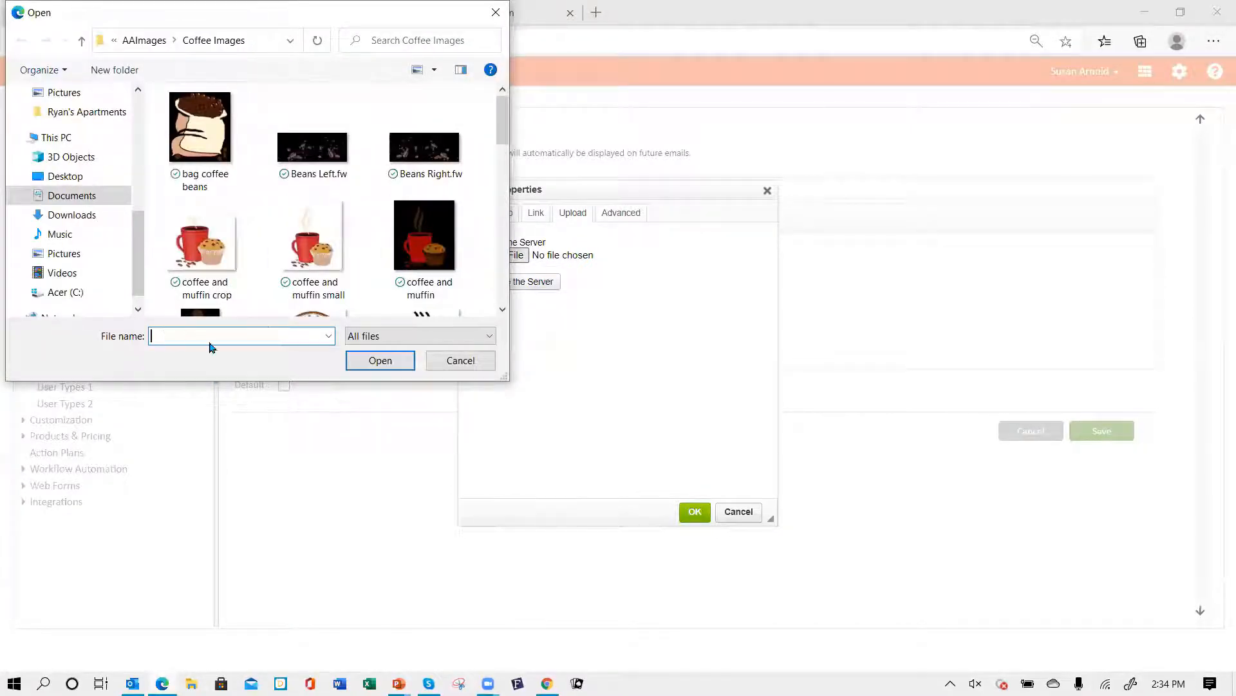
key("ctrl+v")
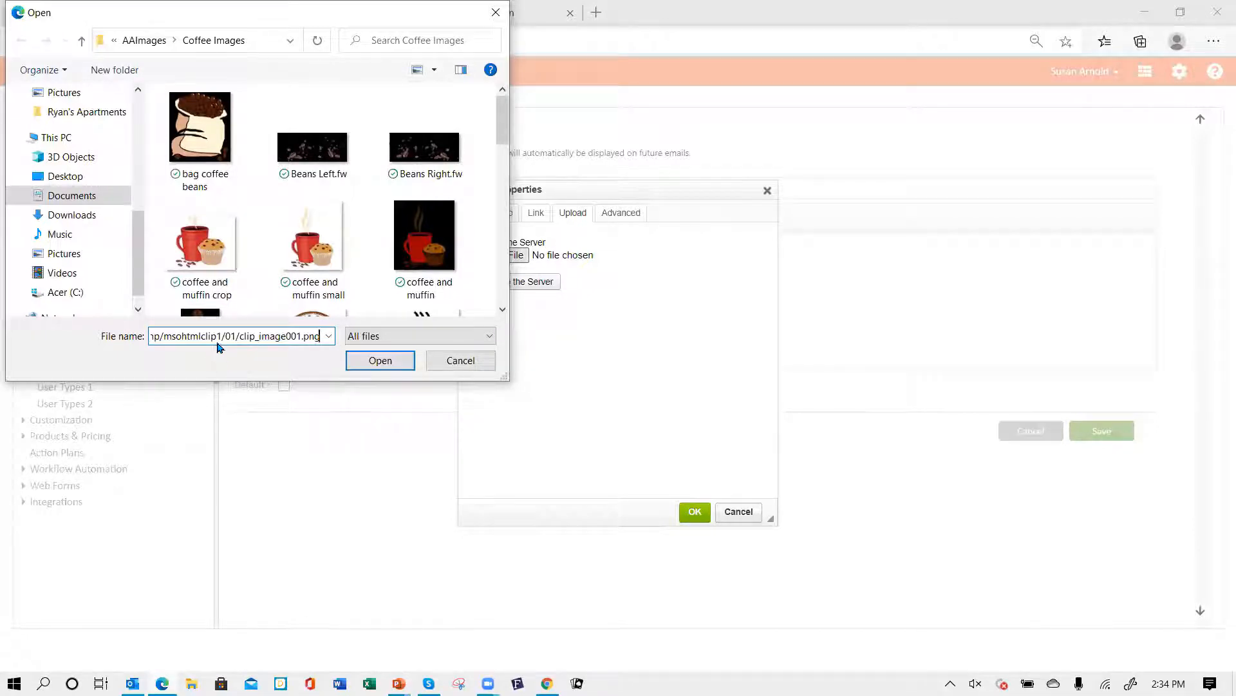
left_click(380, 360)
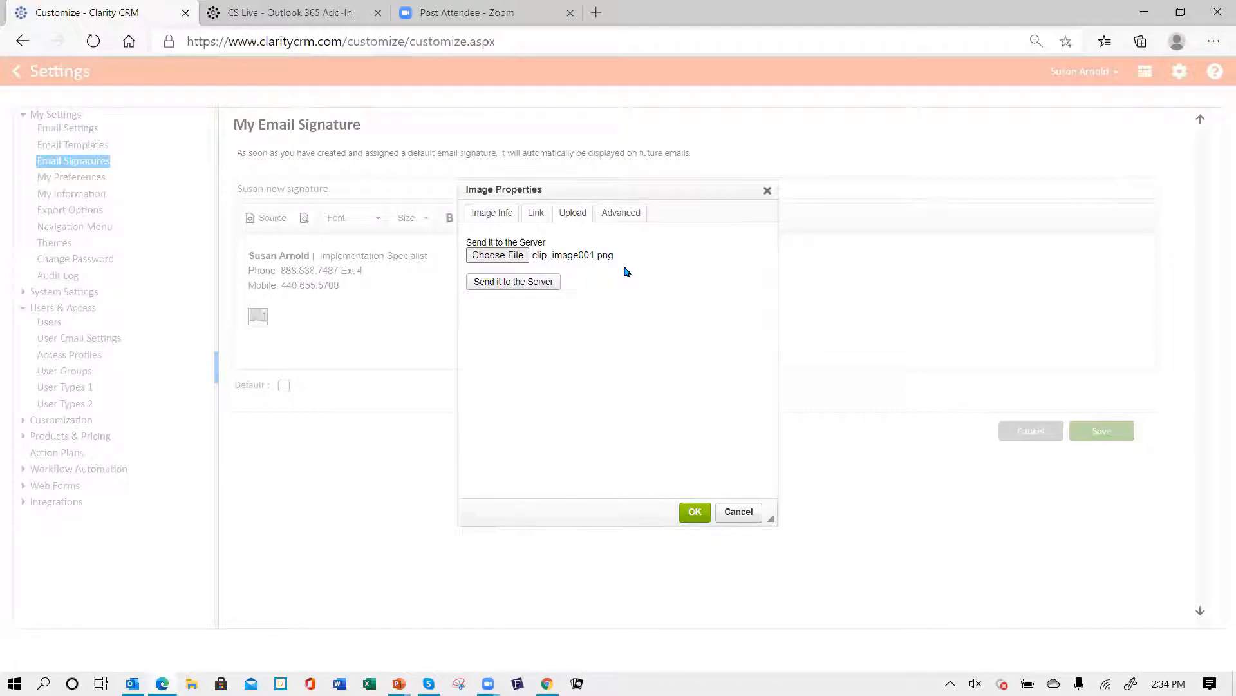
left_click(507, 284)
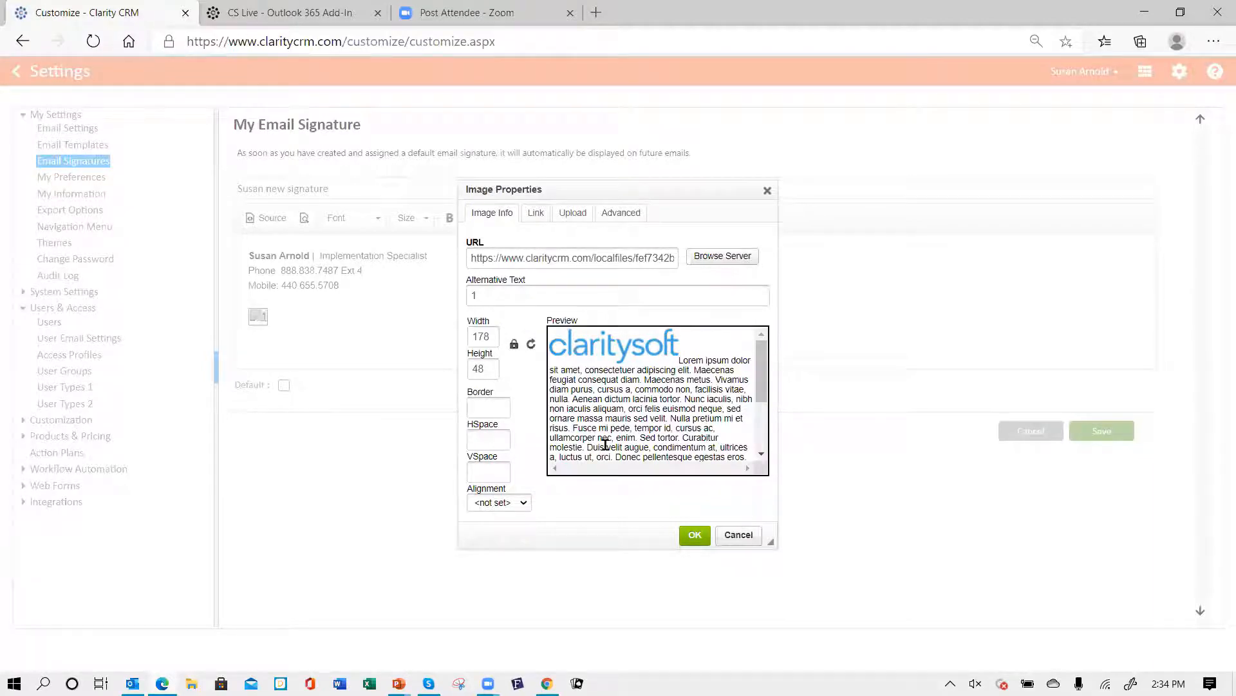
left_click(695, 536)
left_click(594, 295)
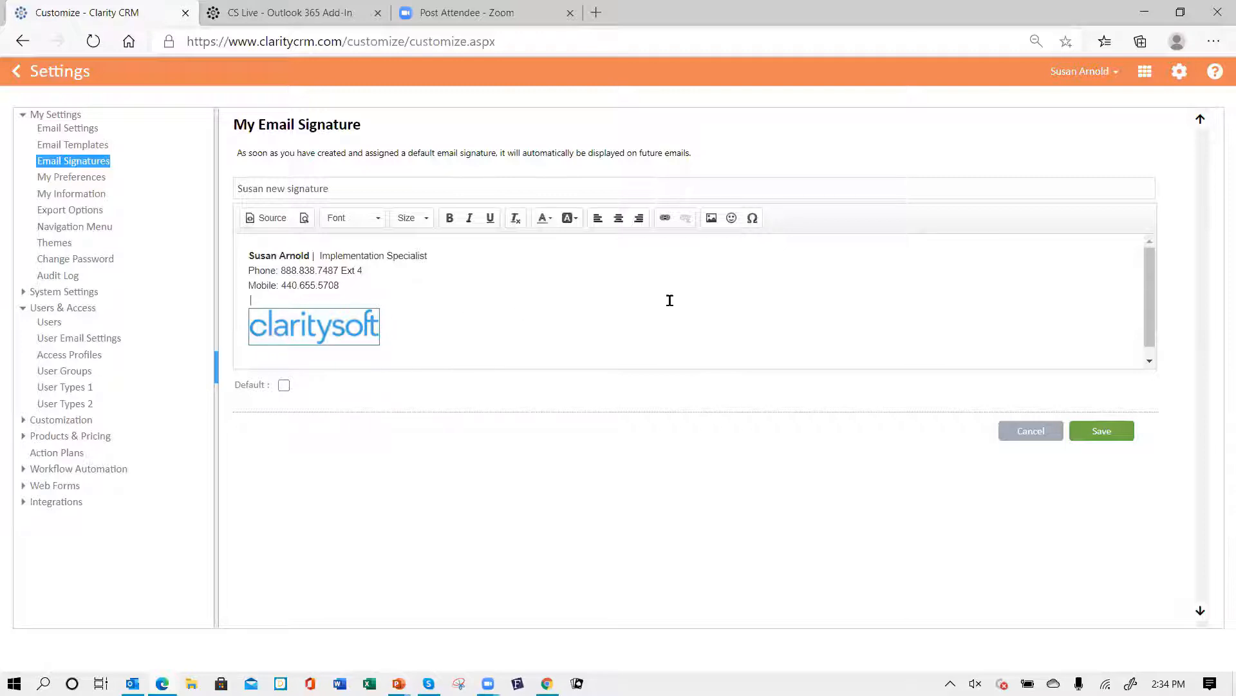
left_click(712, 219)
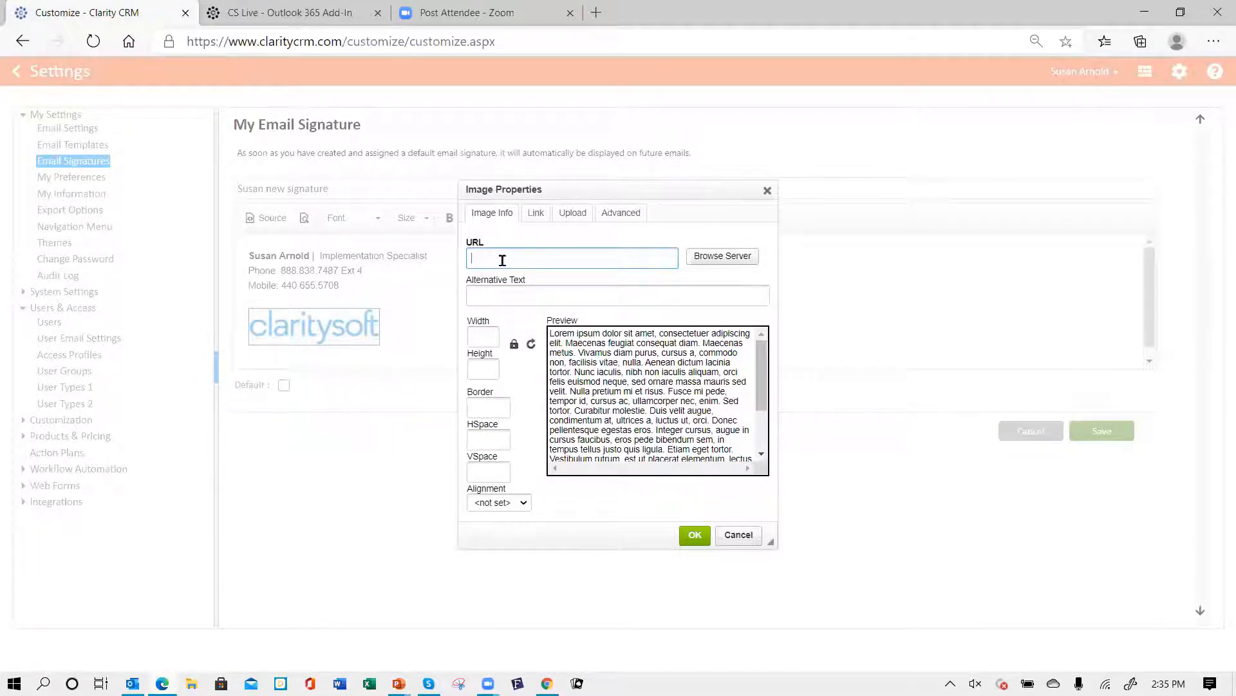
left_click(573, 220)
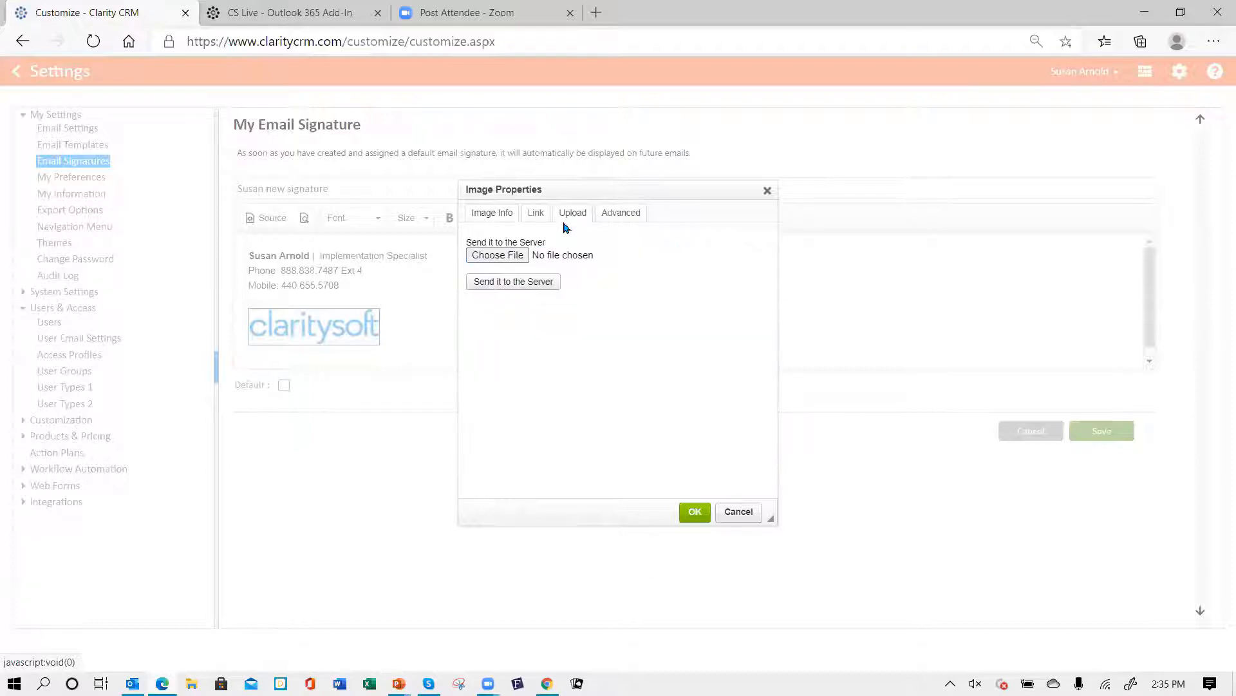
left_click(491, 258)
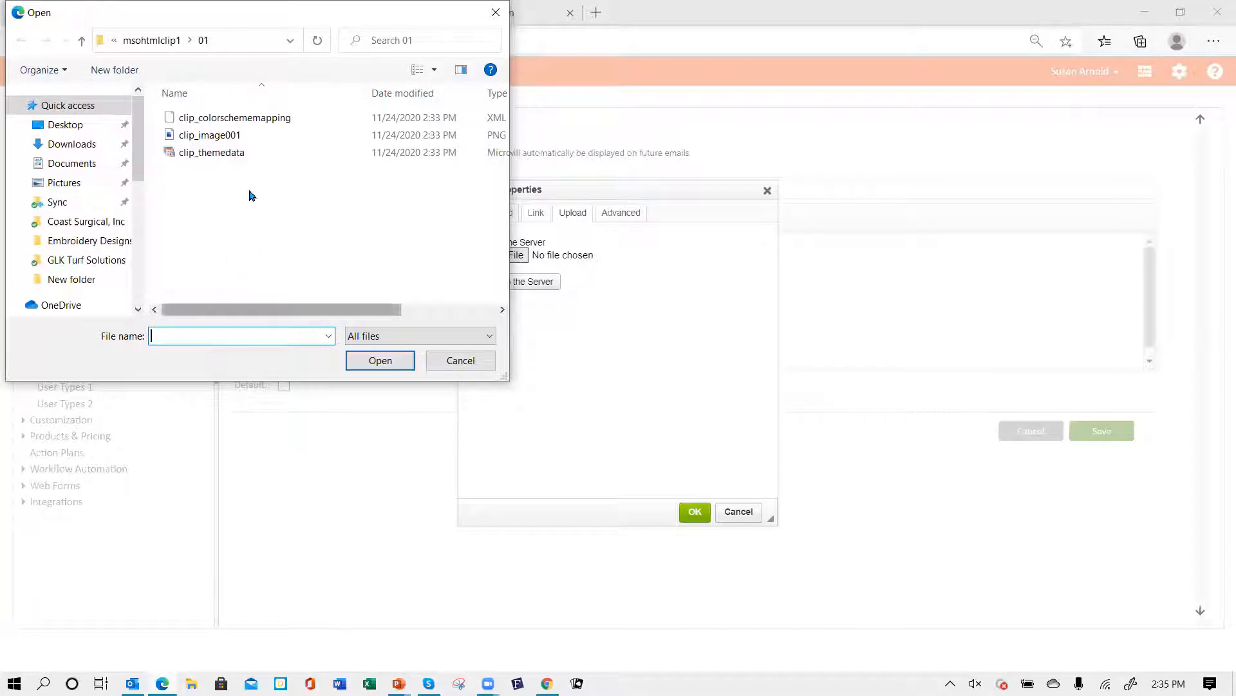
left_click(225, 137)
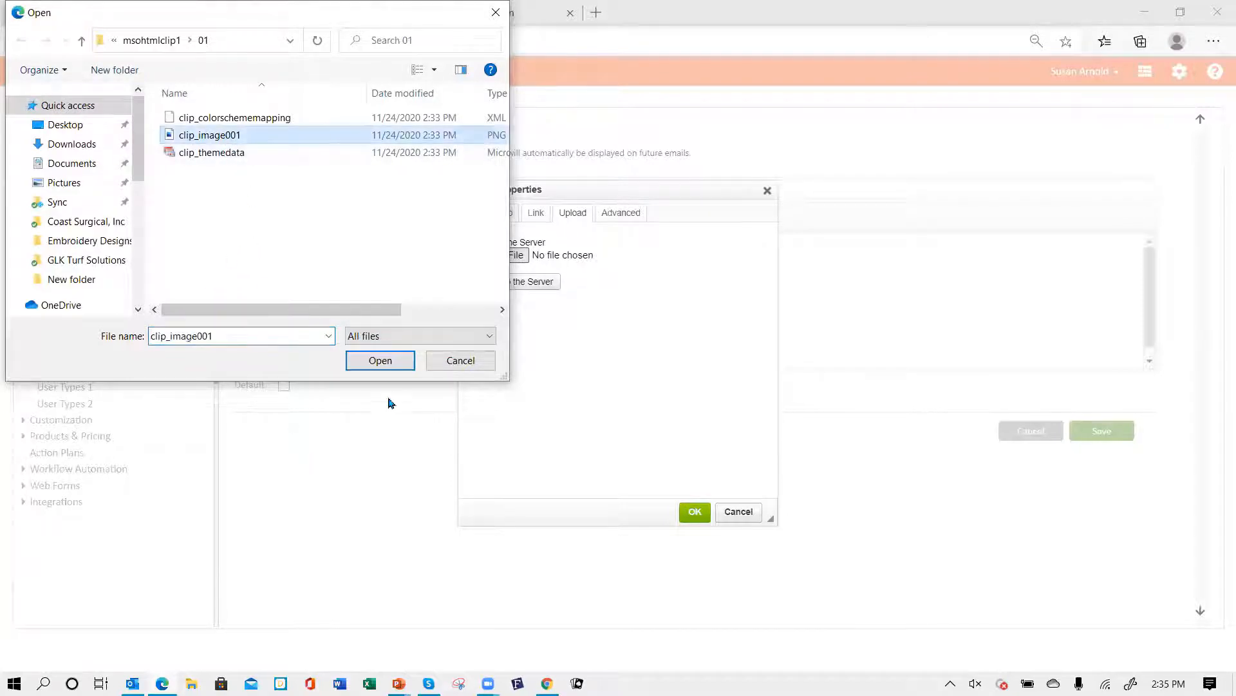
left_click(381, 363)
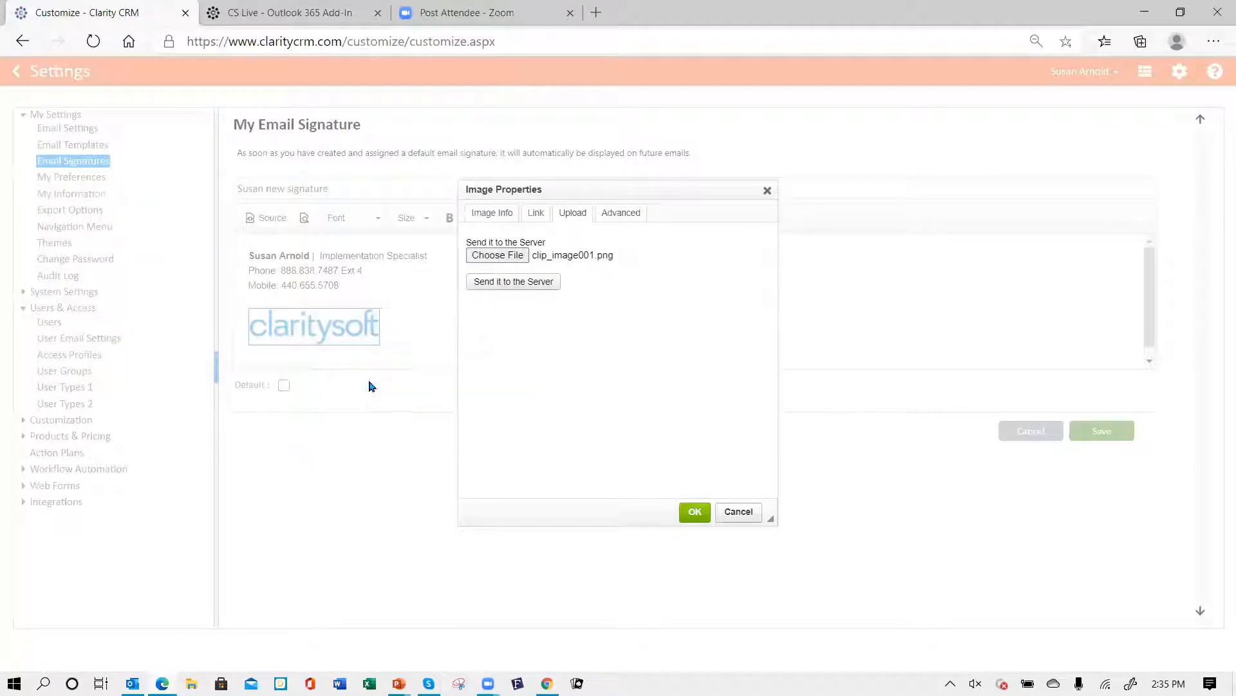
left_click(513, 287)
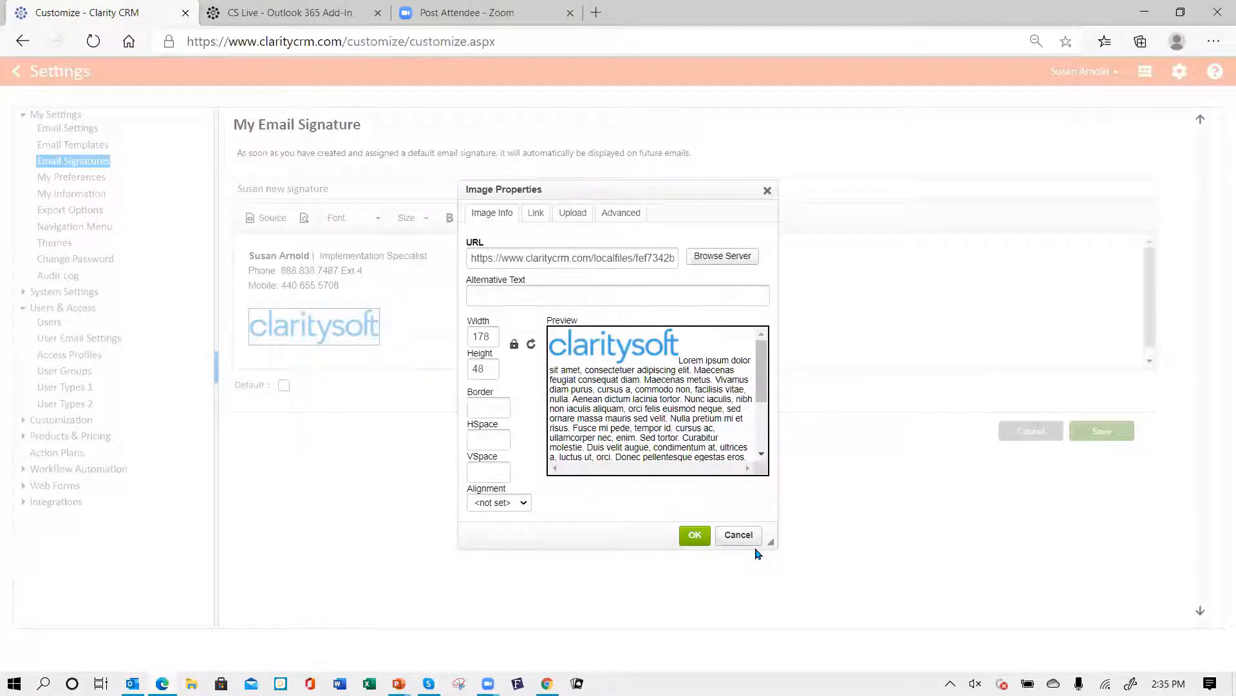
left_click(739, 536)
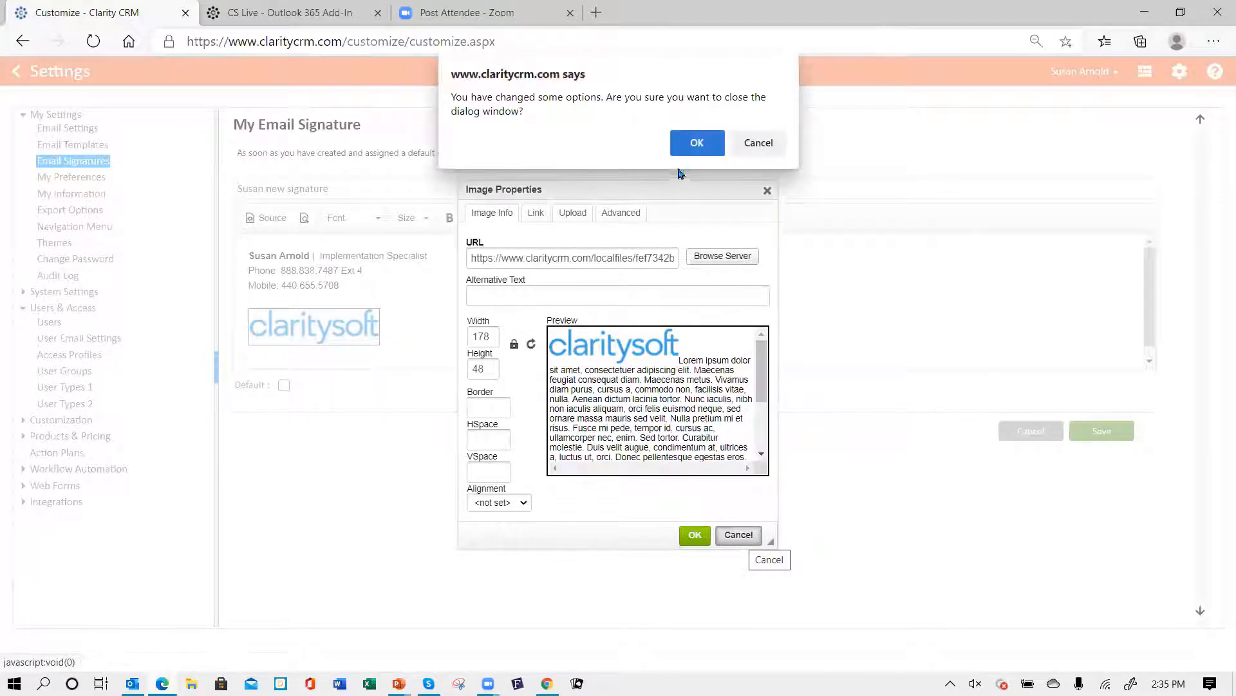
left_click(694, 152)
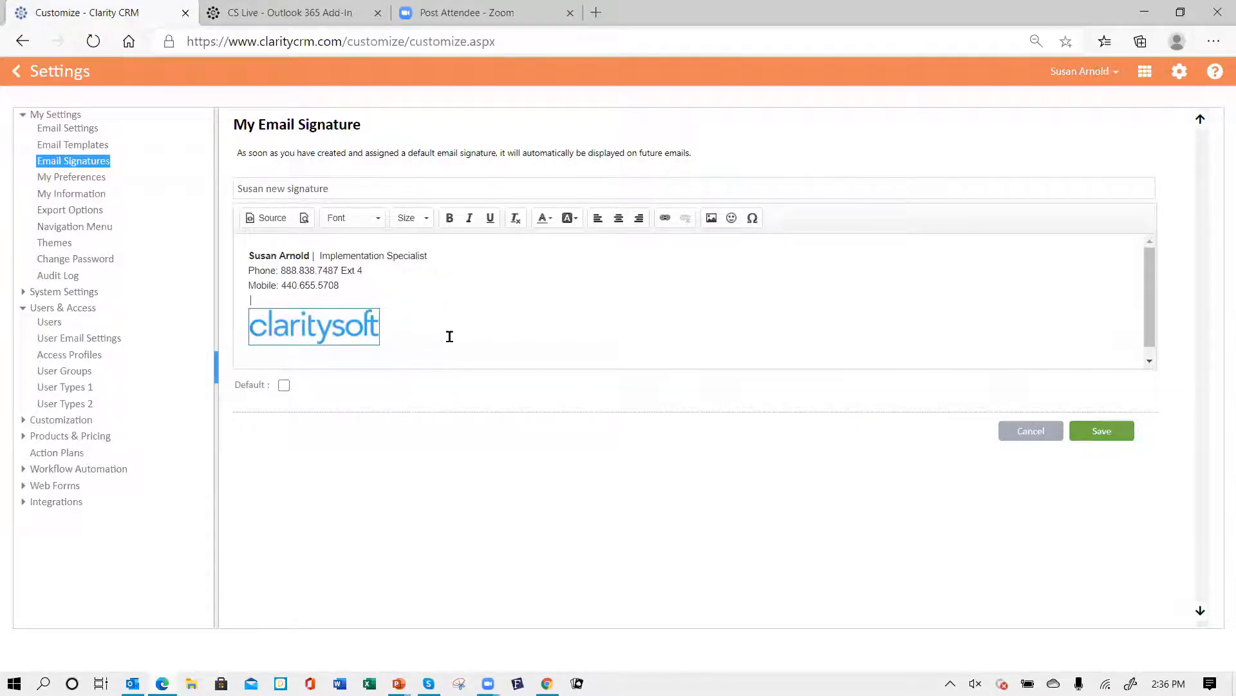
- Set the signature's text lines to Calibri font, size 12
left_click_drag(248, 259, 458, 284)
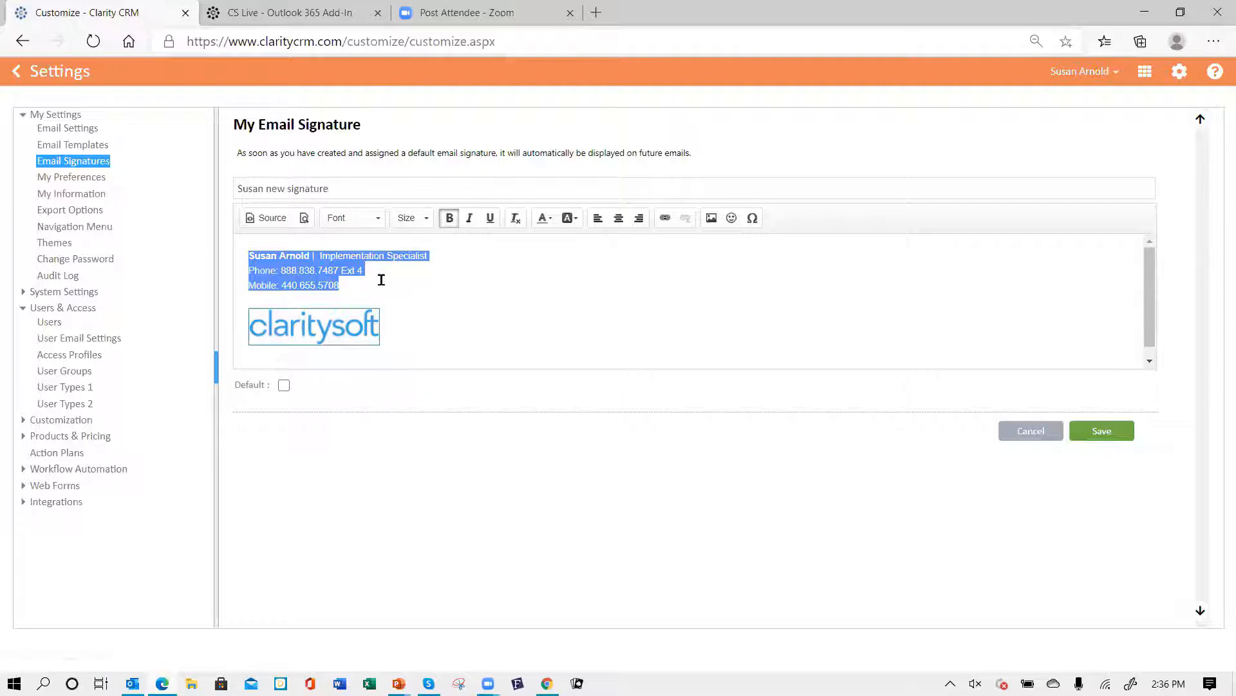
left_click(379, 219)
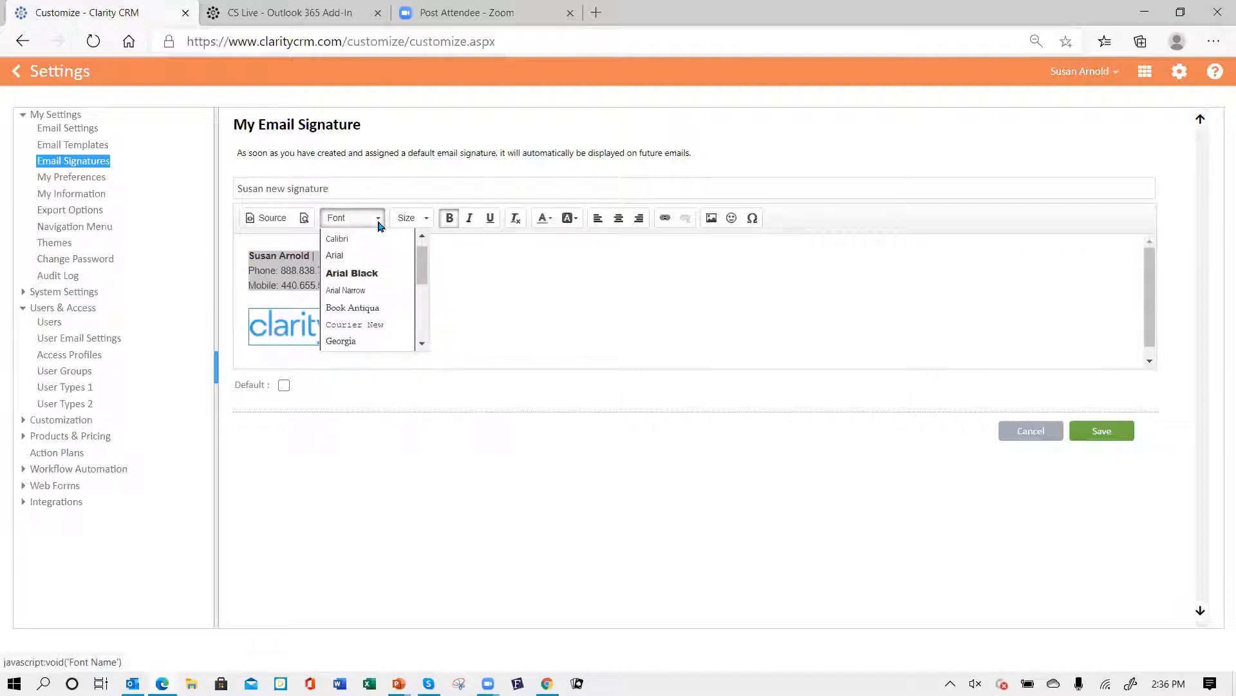
left_click(367, 239)
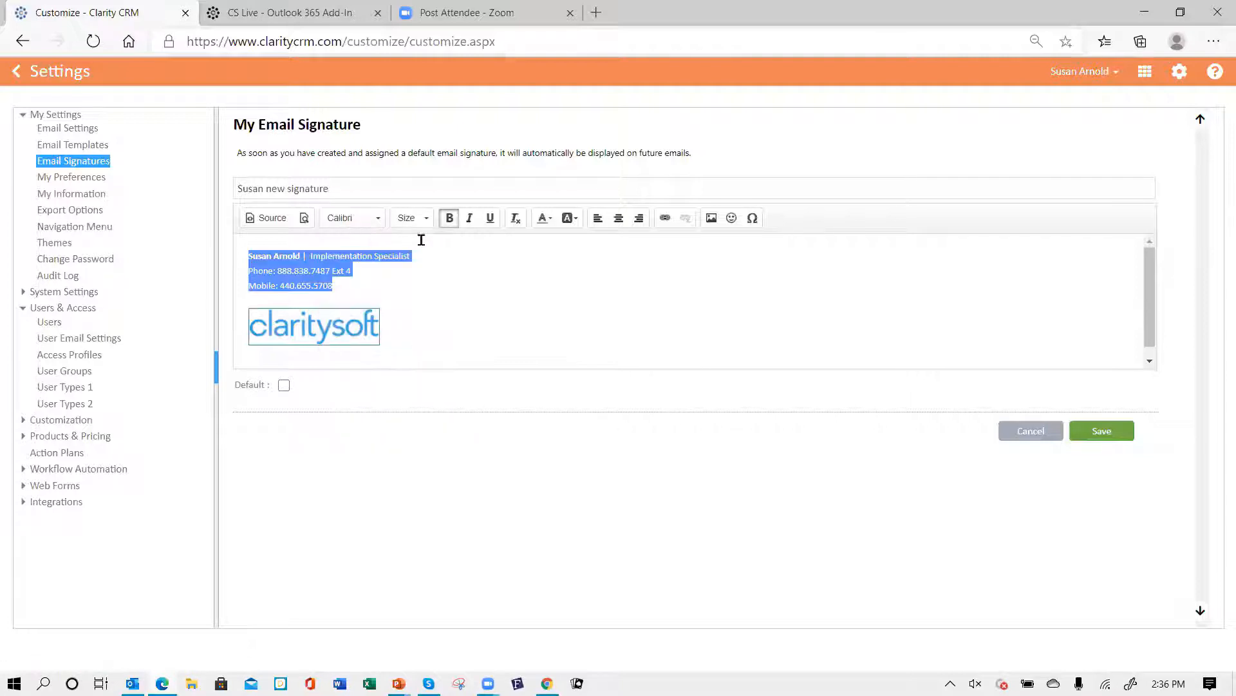
left_click(427, 220)
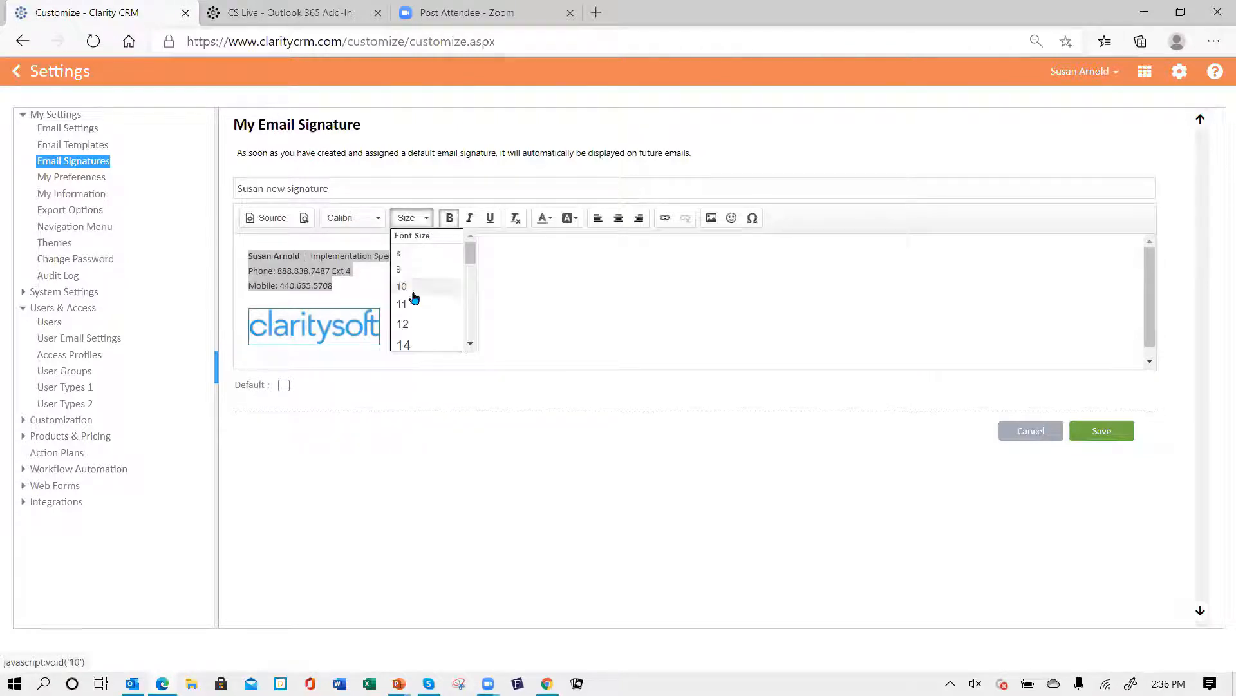
left_click(417, 327)
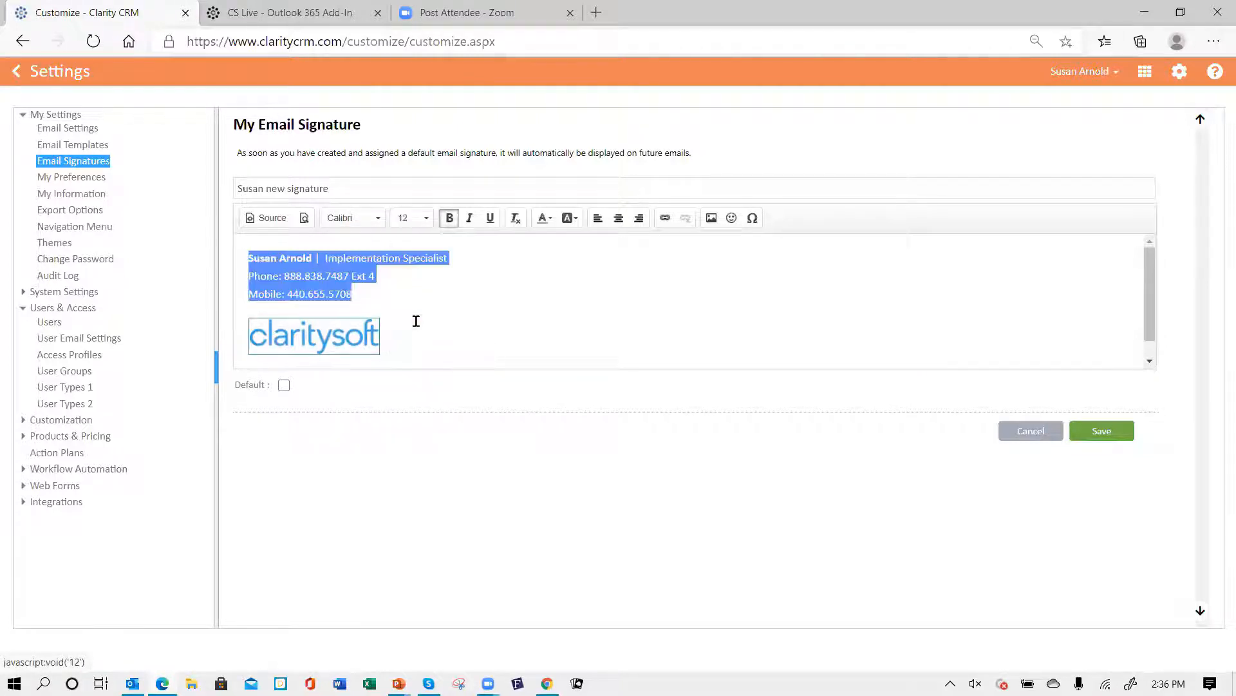
left_click(509, 298)
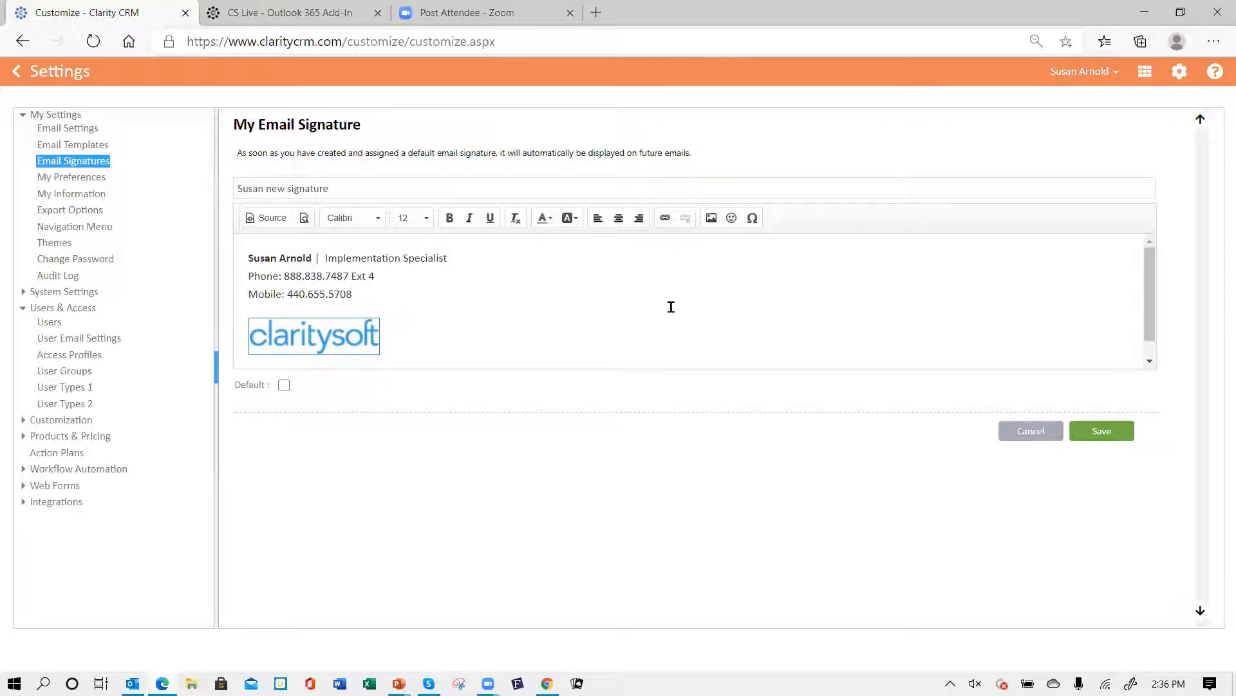
- Save the new email signature
scroll(672, 306, "down", 1)
scroll(672, 307, "up", 1)
left_click(1101, 430)
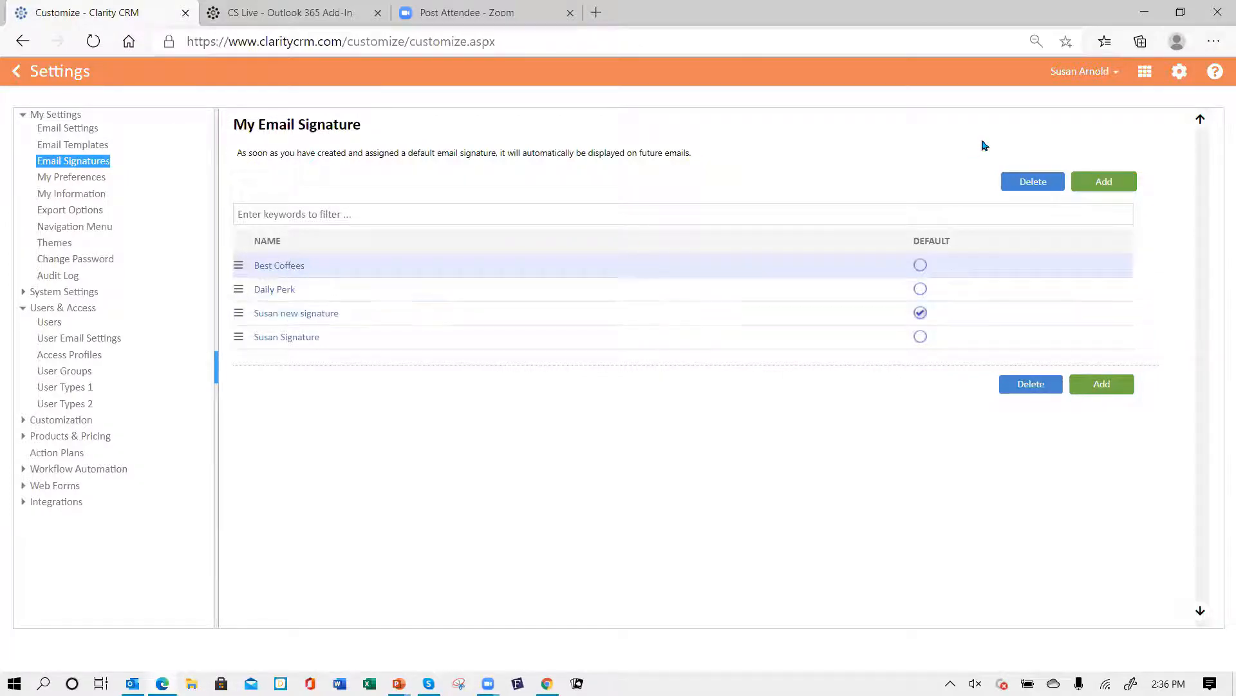
- Sign out of the CRM and sign back in by entering the account password
left_click(1114, 73)
left_click(1067, 153)
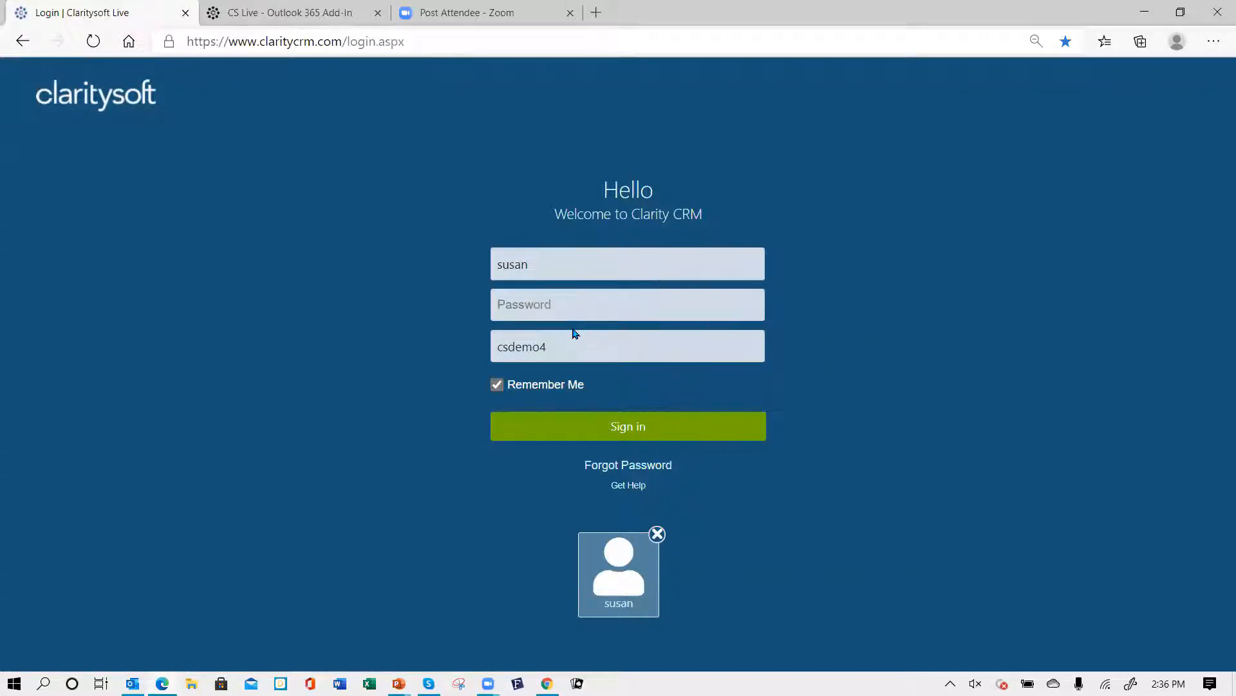
type("*****")
left_click(631, 428)
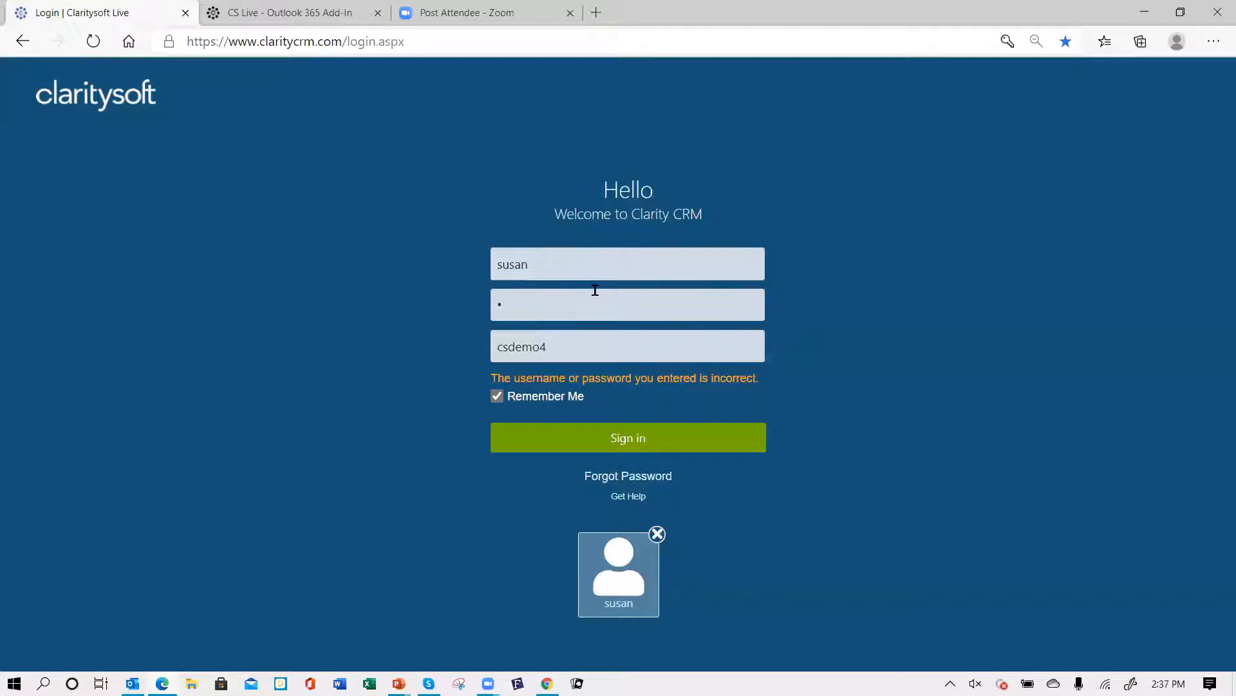
key("BackSpace")
type("*")
key("Return")
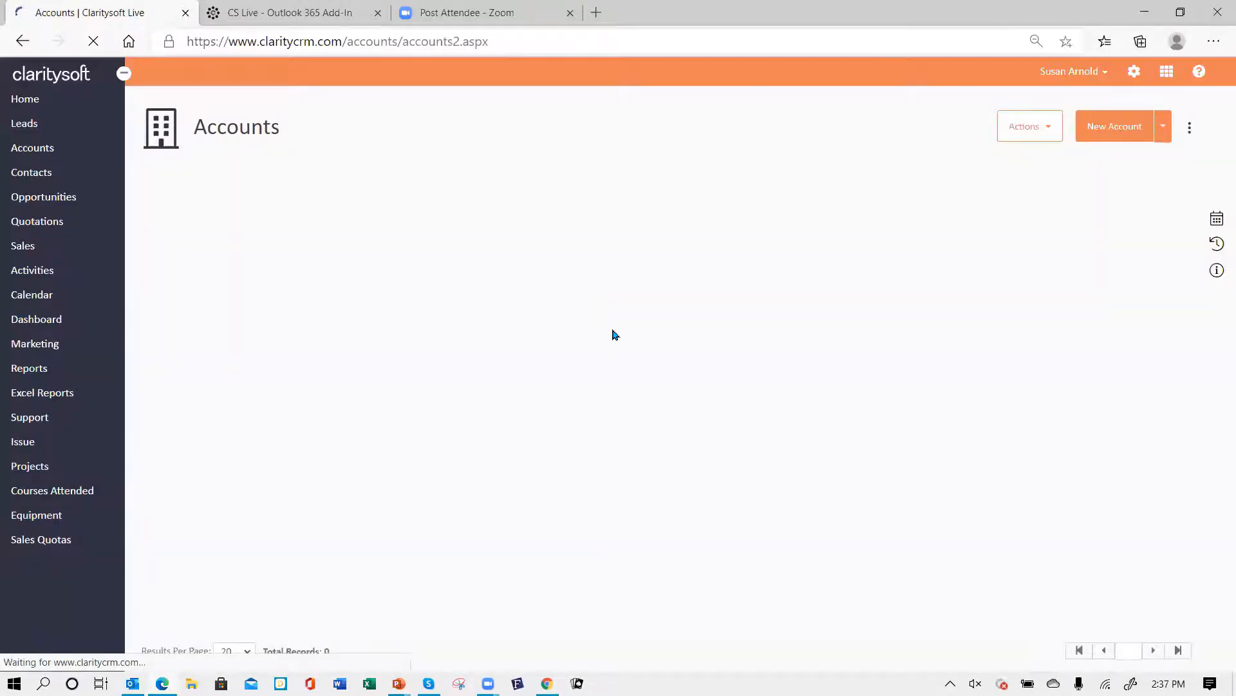
- Open the Special Email Blast List contacts view and start an email to the Tuesday Company contact
left_click(52, 180)
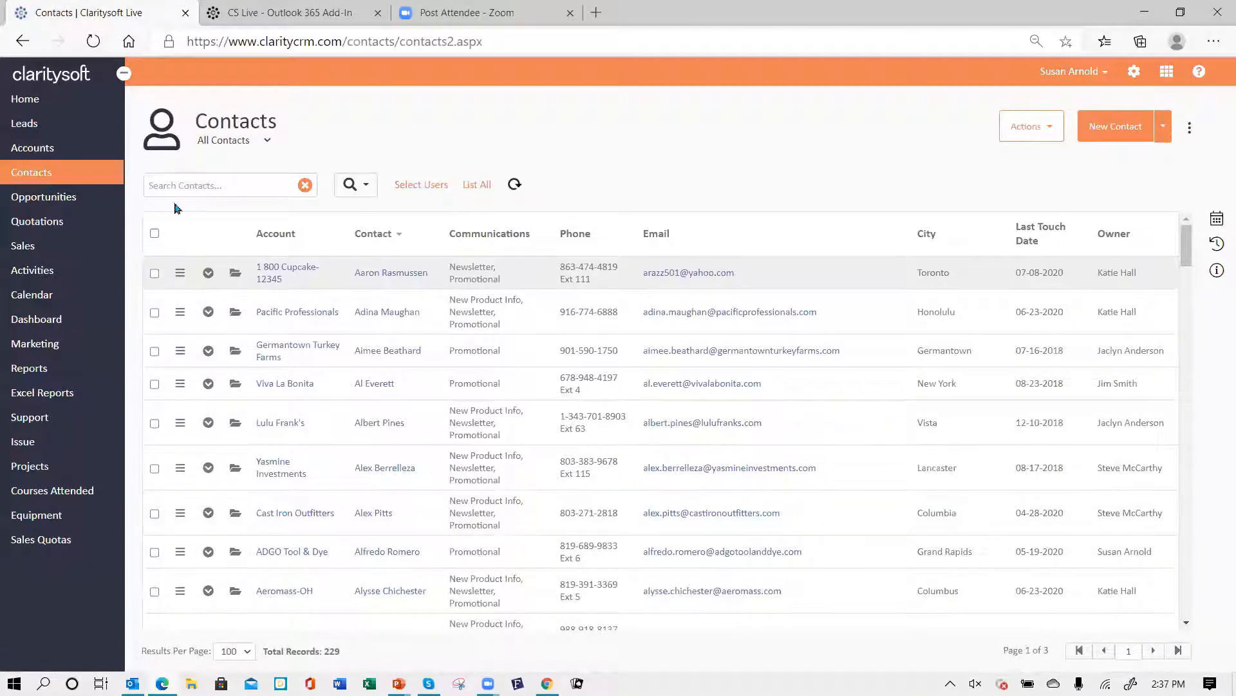
left_click(266, 141)
left_click(265, 319)
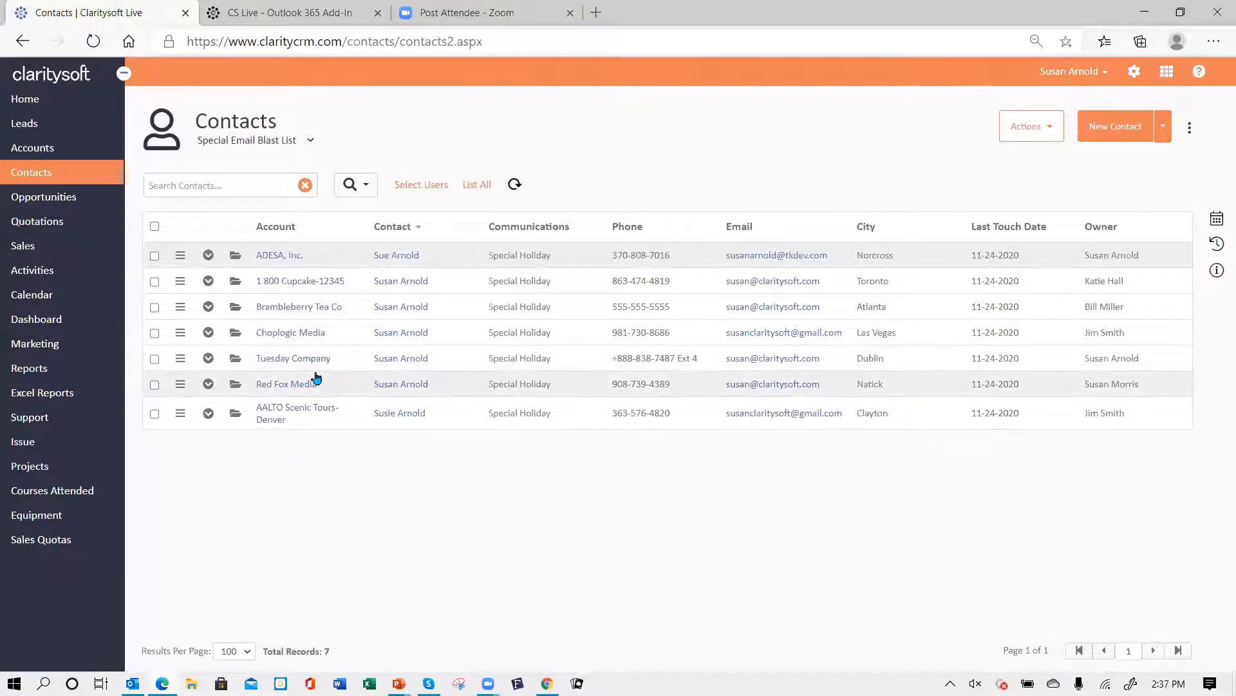
left_click(752, 363)
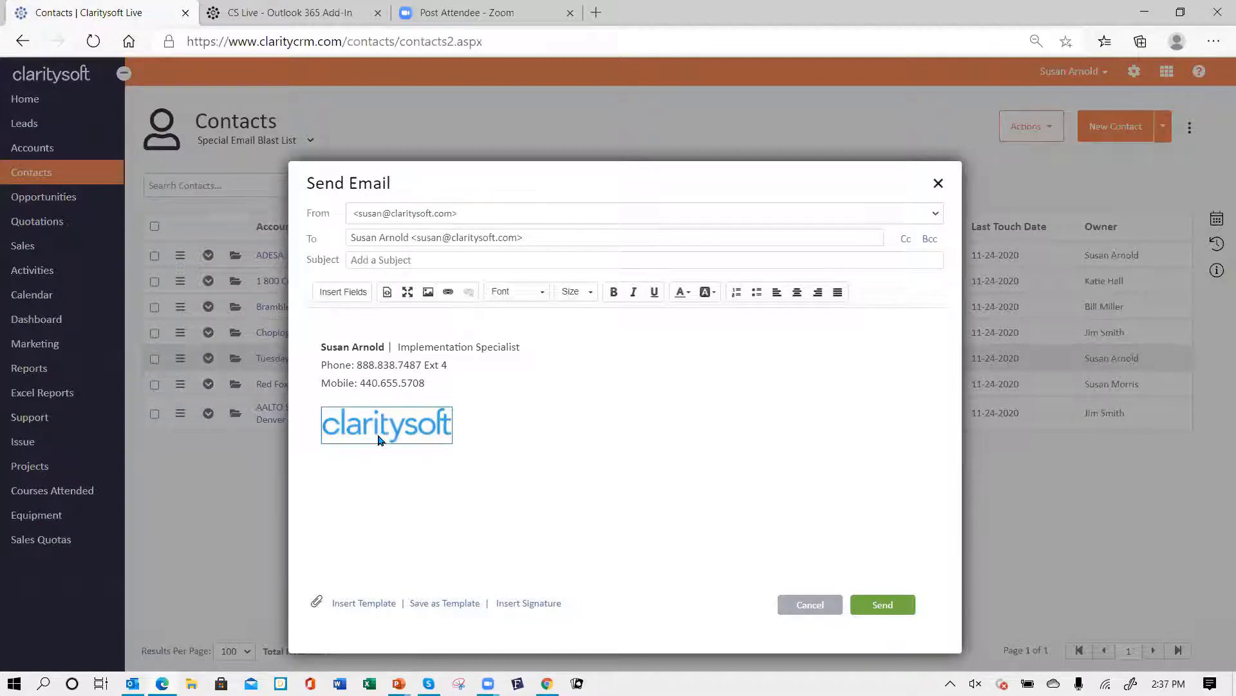
- Write the greeting "Hello," above the signature in the email body
left_click(330, 318)
type("Hello,")
key("Return")
key("Return")
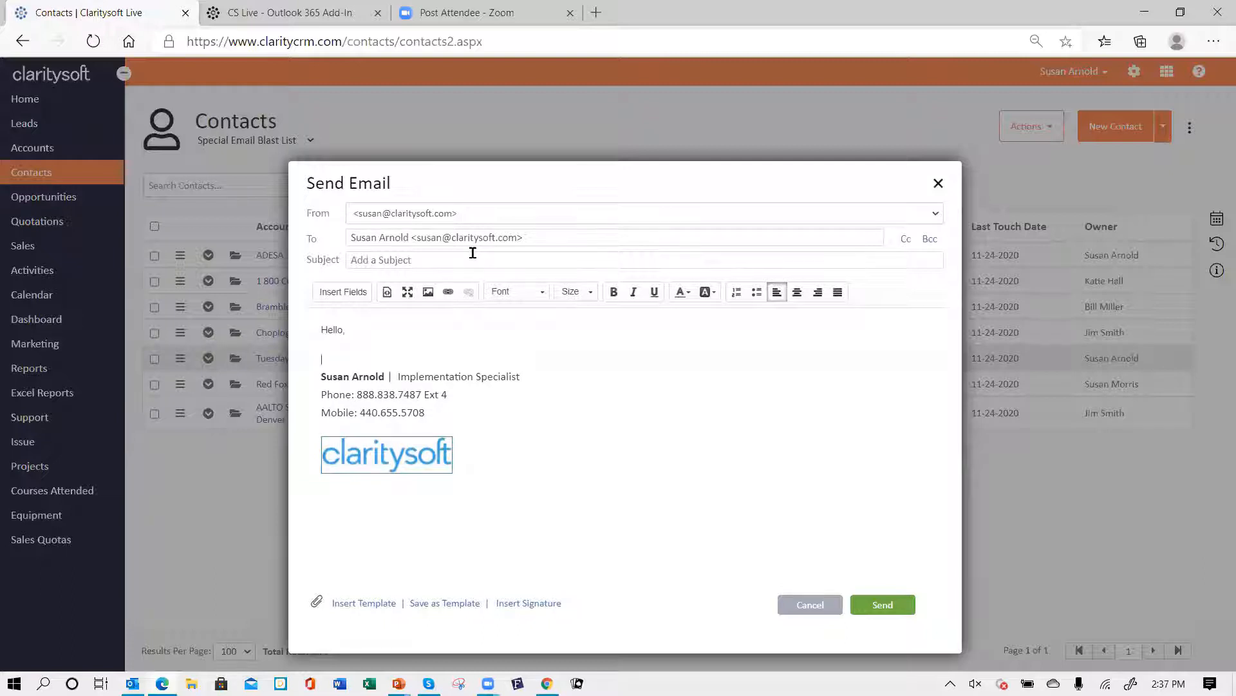
- Write two filler body lines and the sign-off "Susan" between the greeting and the signature
type("ajfkasfj kasfjasfj ksadfjkasjfkadsjfkasdfj")
key("Return")
key("Return")
type("ajdsfkadf jsalfjaksfj")
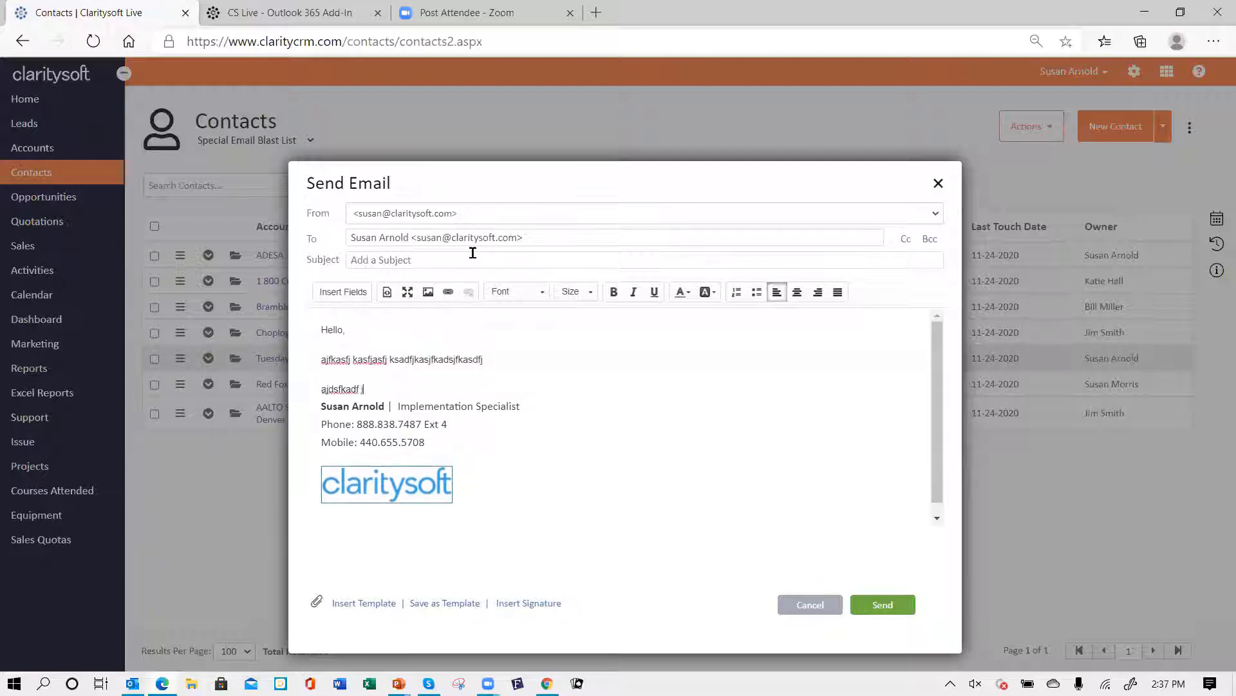
key("Return")
key("Return")
type("susan")
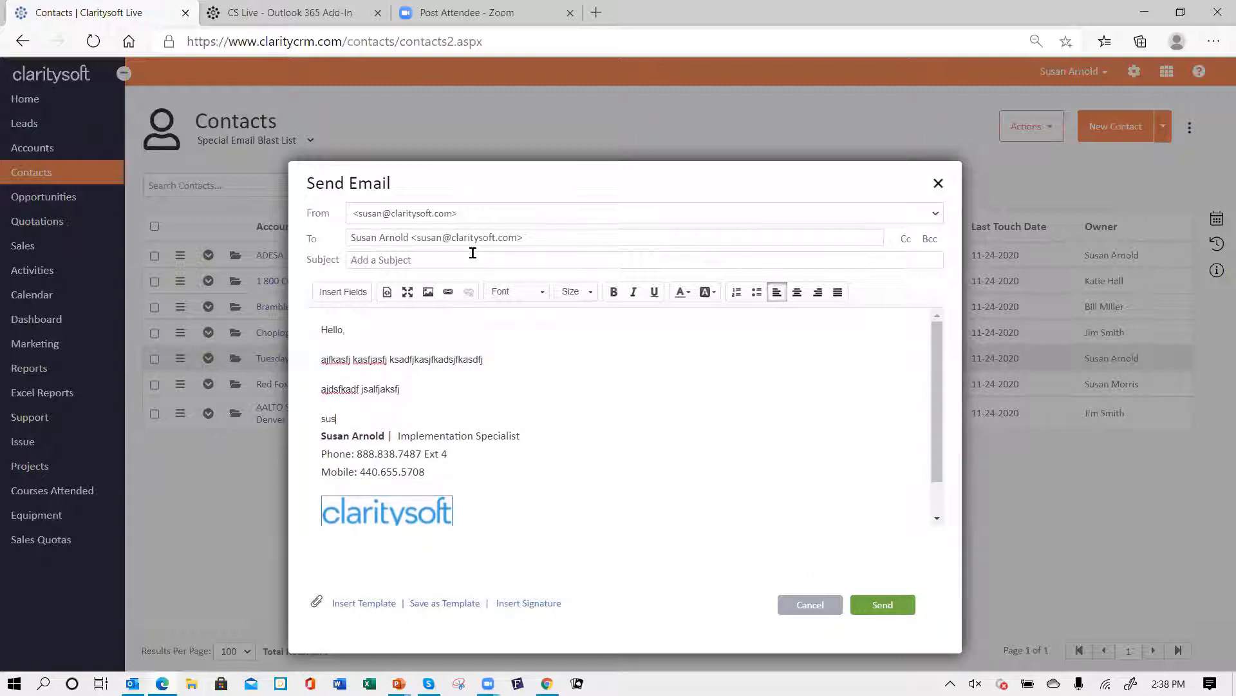
key("BackSpace")
key("BackSpace")
key("BackSpace")
key("BackSpace")
key("BackSpace")
type("Susan")
key("Return")
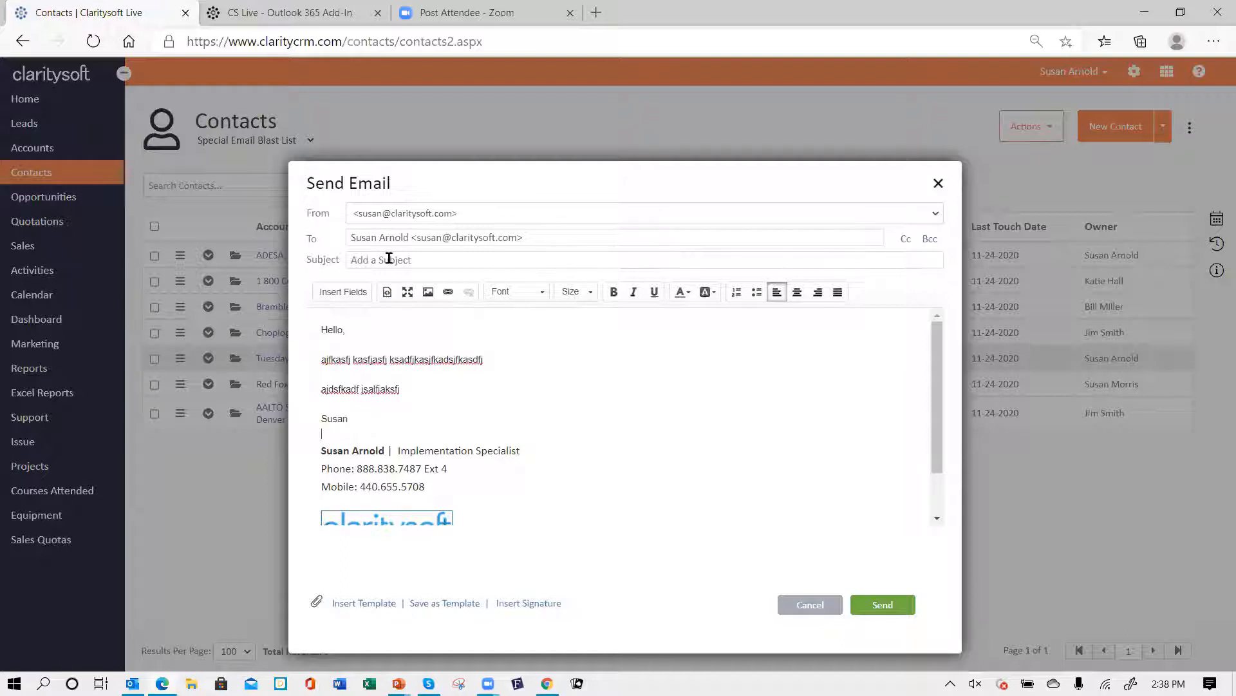
- Replace the signature with the Best Coffees signature, scroll through it, and undo the last change
left_click(532, 611)
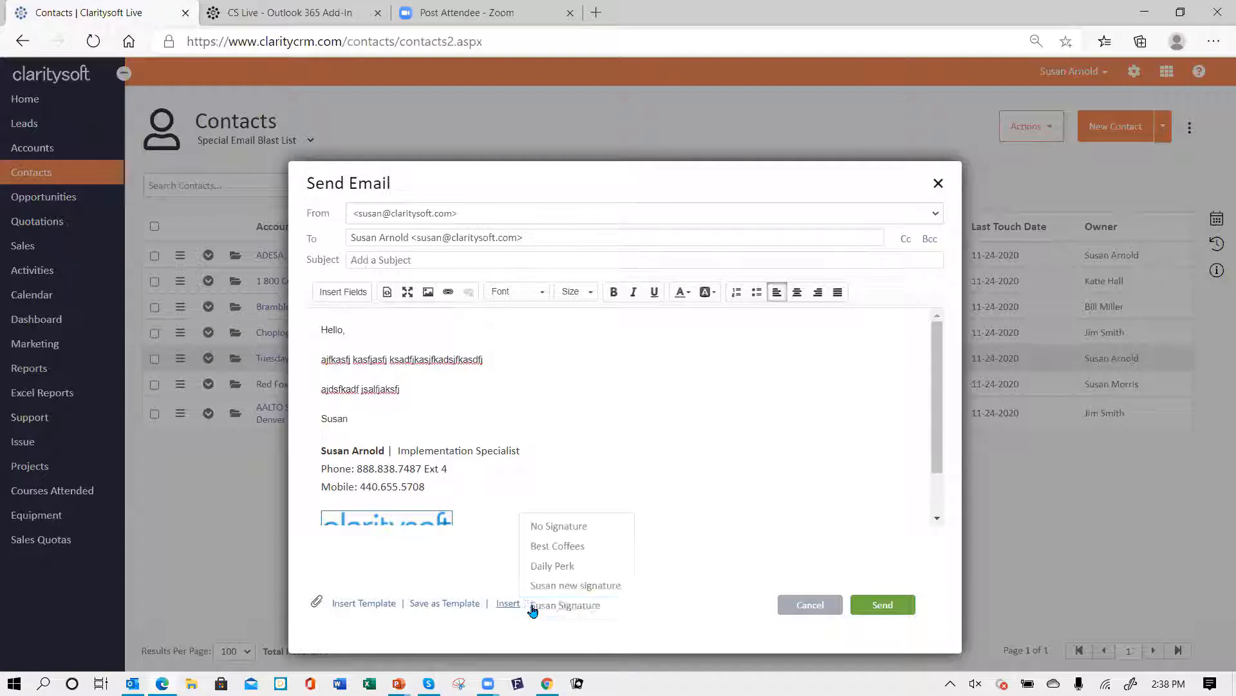
left_click(579, 534)
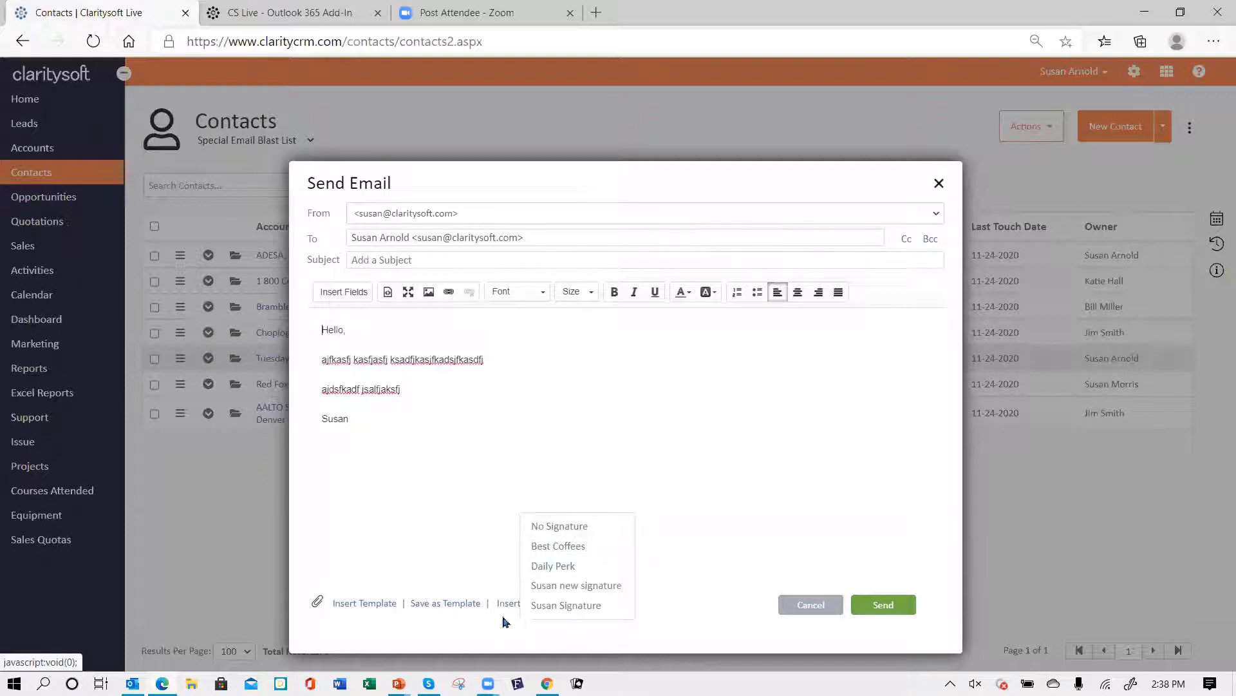
left_click(578, 555)
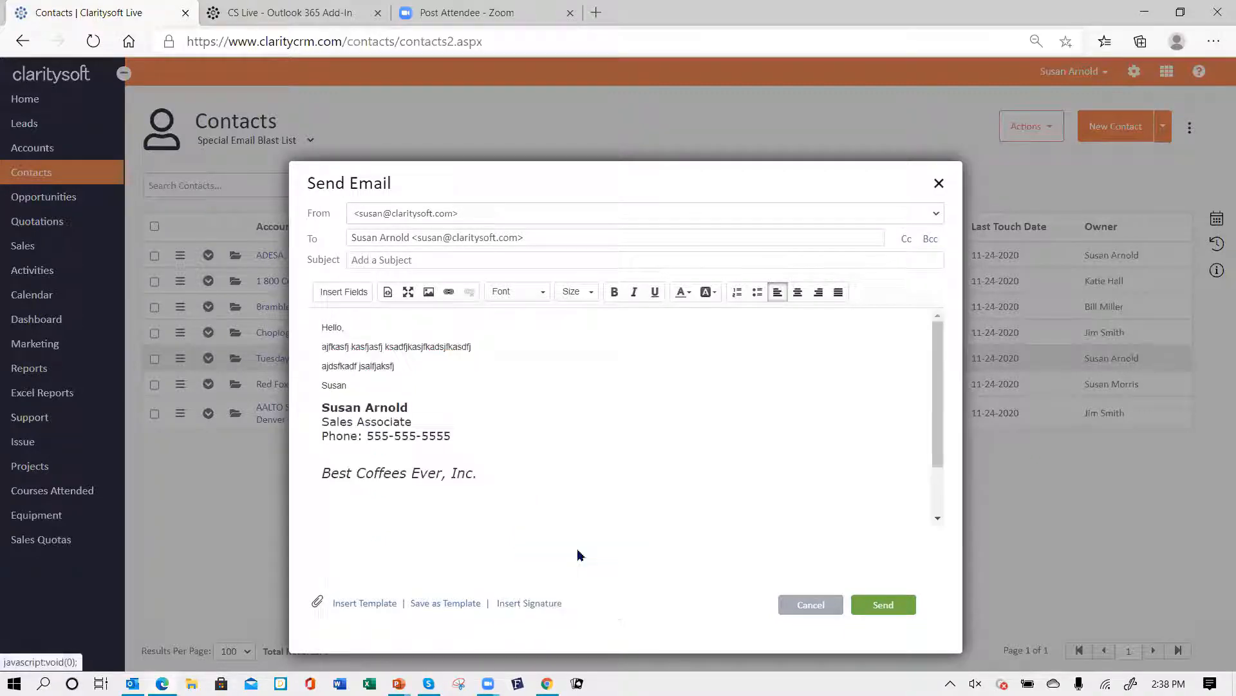
scroll(755, 472, "down", 2)
scroll(755, 471, "down", 1)
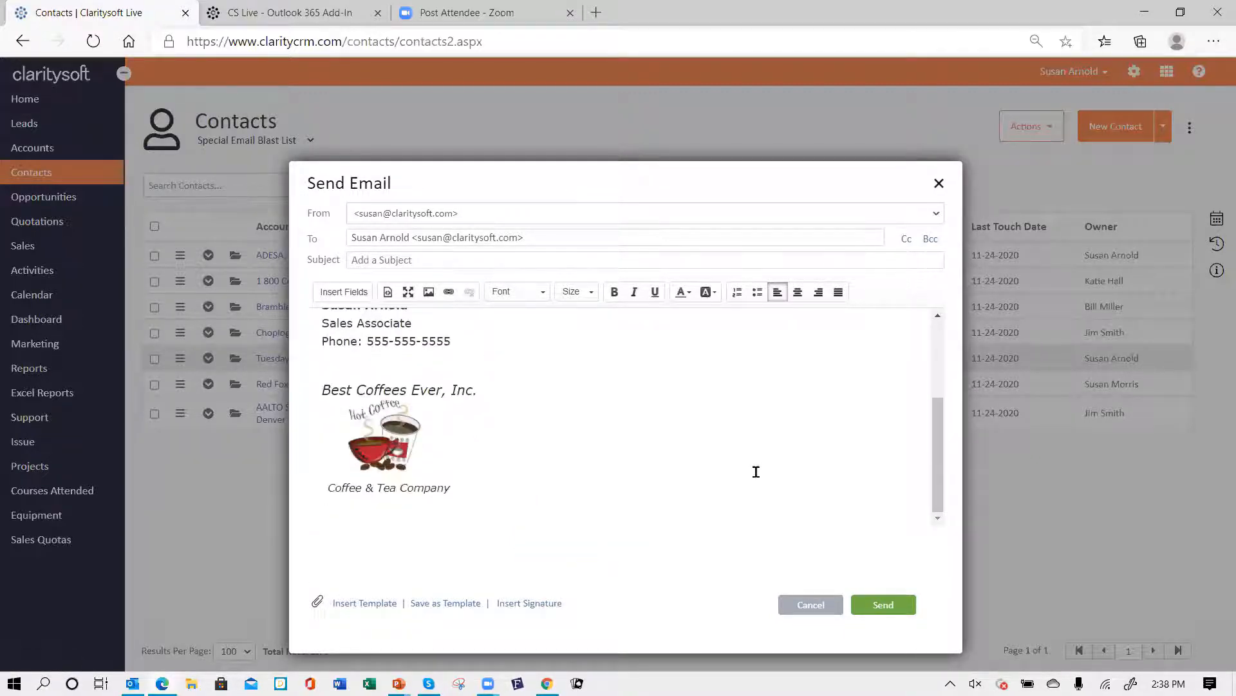
key("ctrl+z")
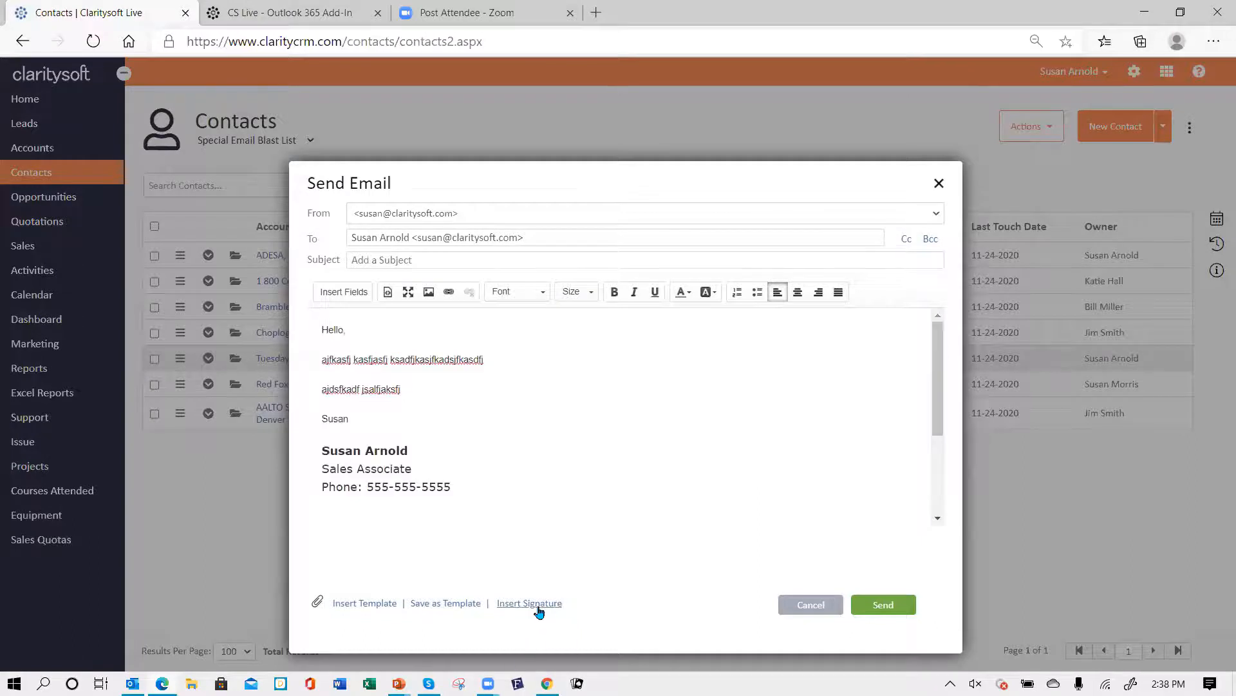
- Insert the Susan new signature in place of the current signature
left_click(540, 607)
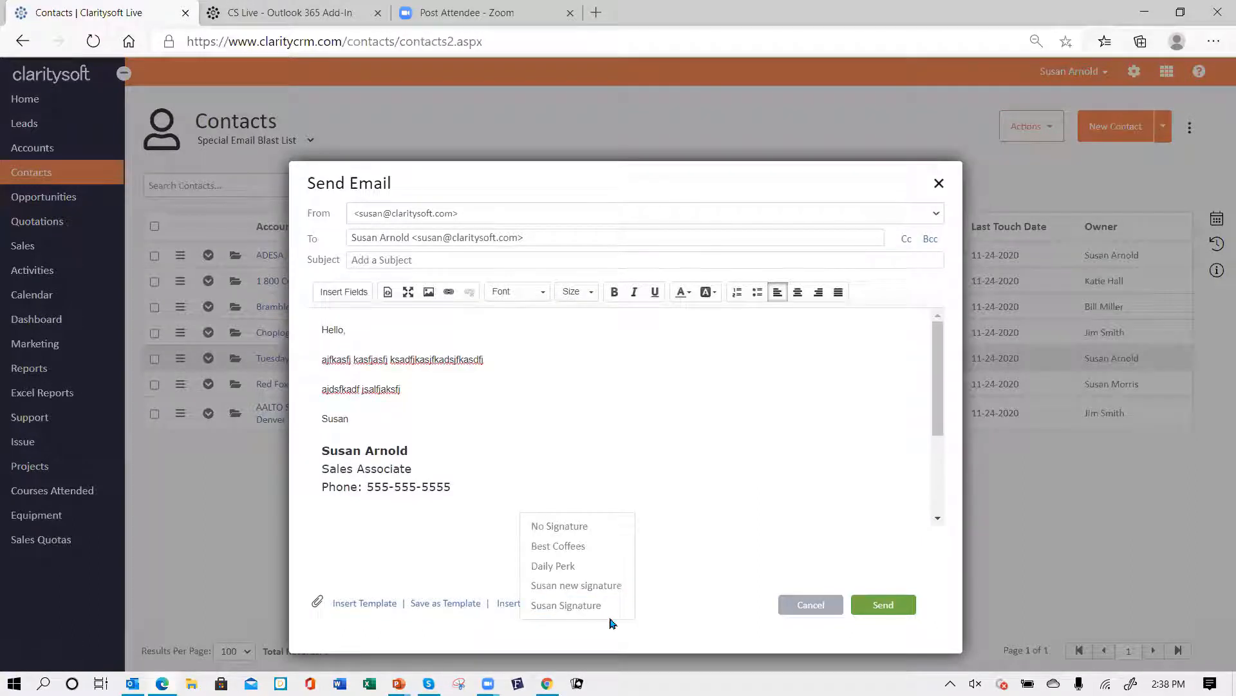
left_click(578, 587)
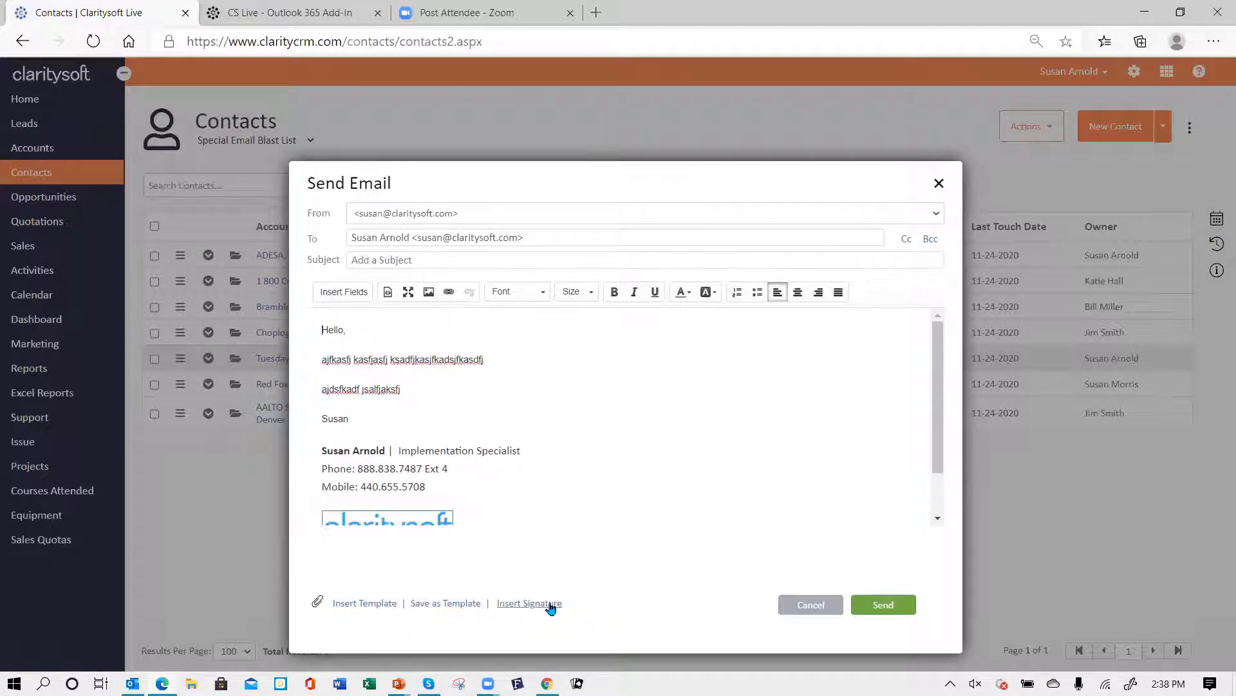
- Insert the Susan Signature and scroll through the email to review the result
left_click(551, 604)
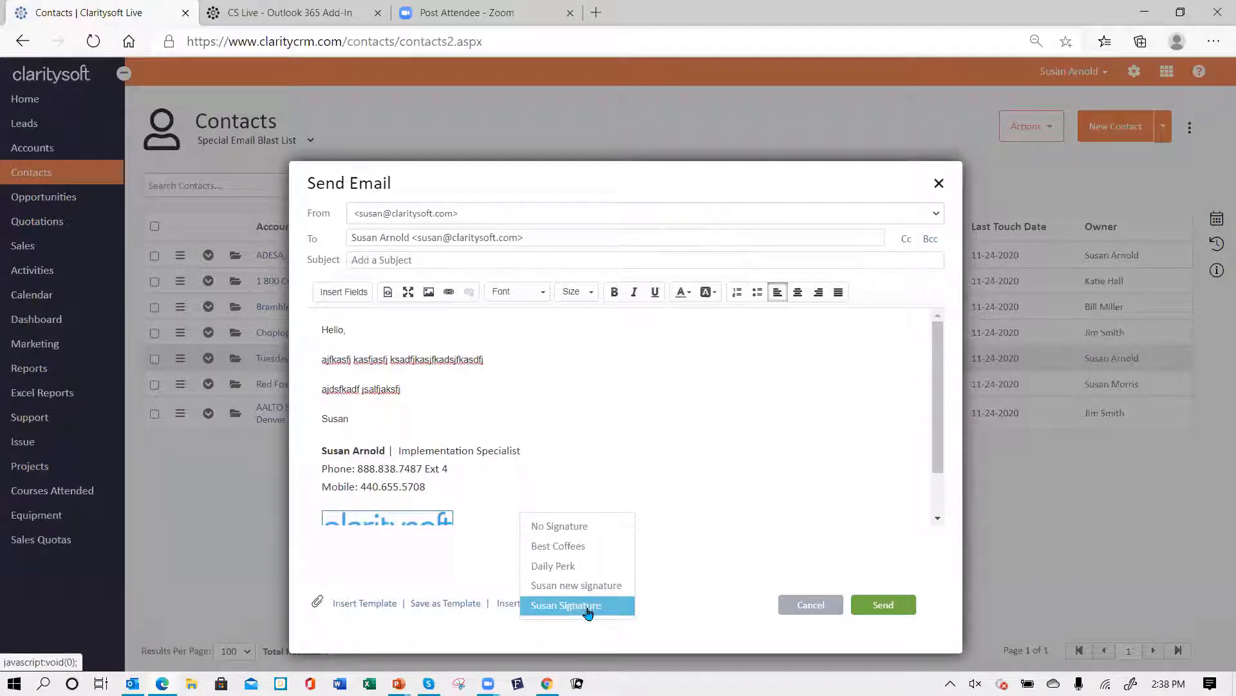
left_click(587, 607)
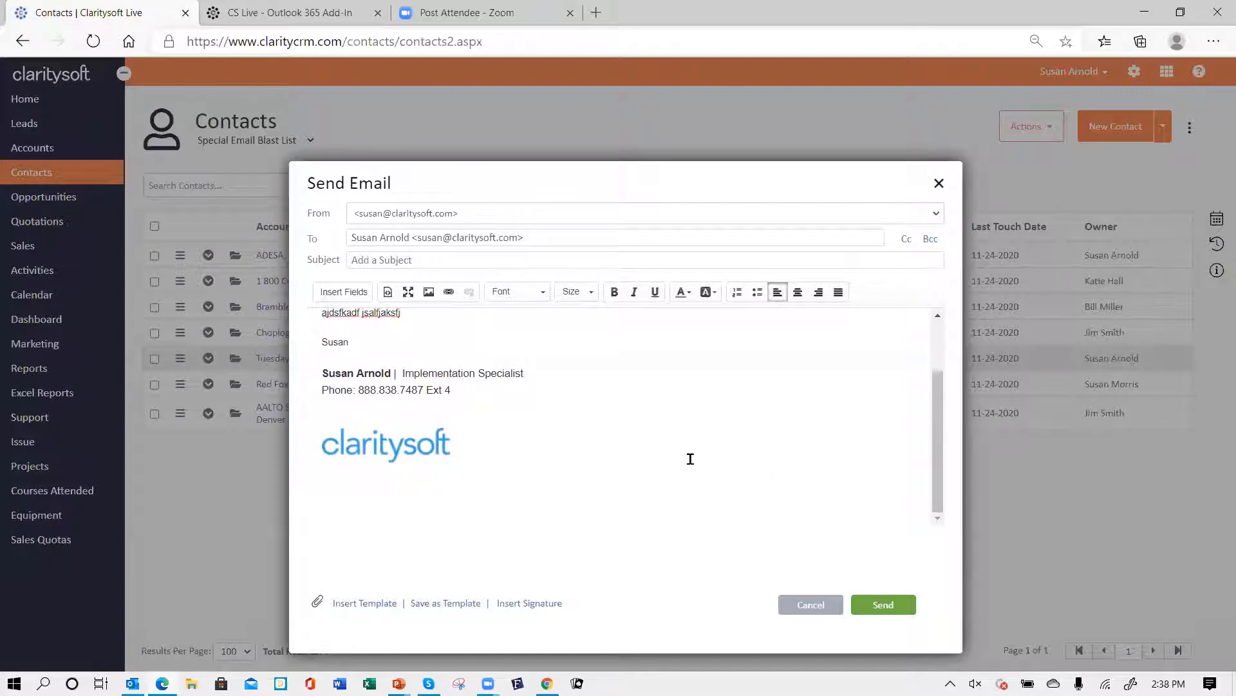
scroll(689, 458, "up", 1)
scroll(689, 459, "up", 1)
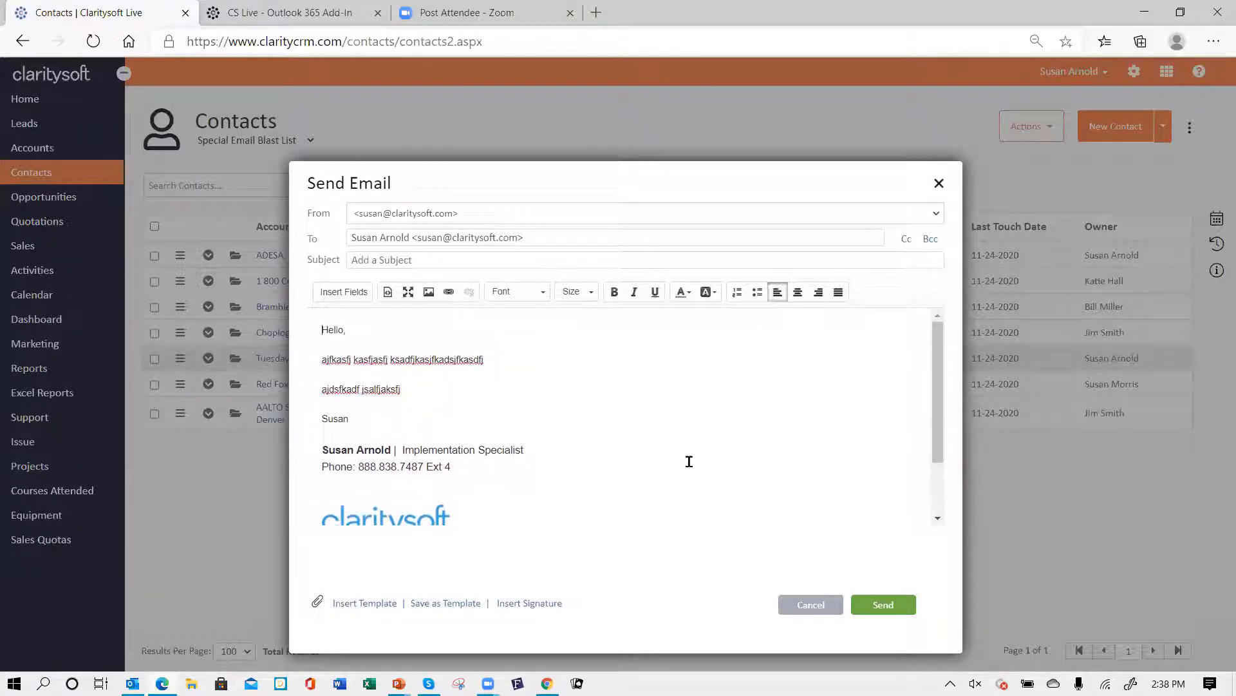
scroll(674, 461, "down", 2)
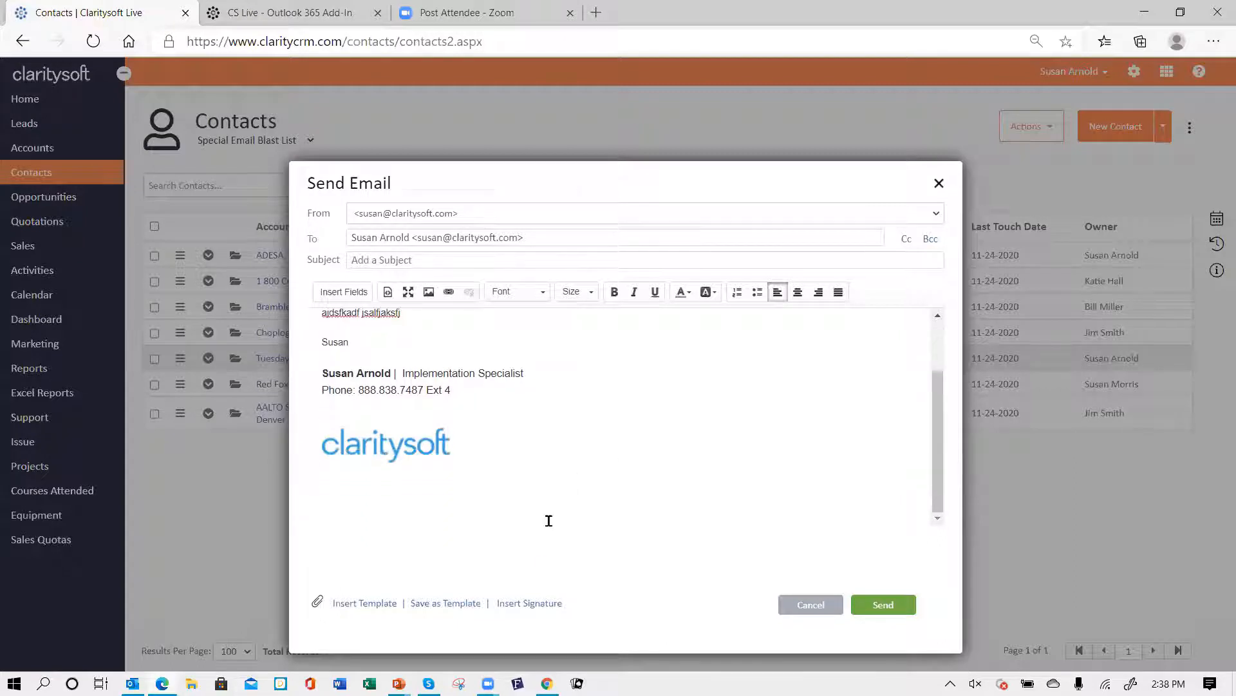
- Reselect the Susan Signature from the signature list, then cancel the email
left_click(529, 603)
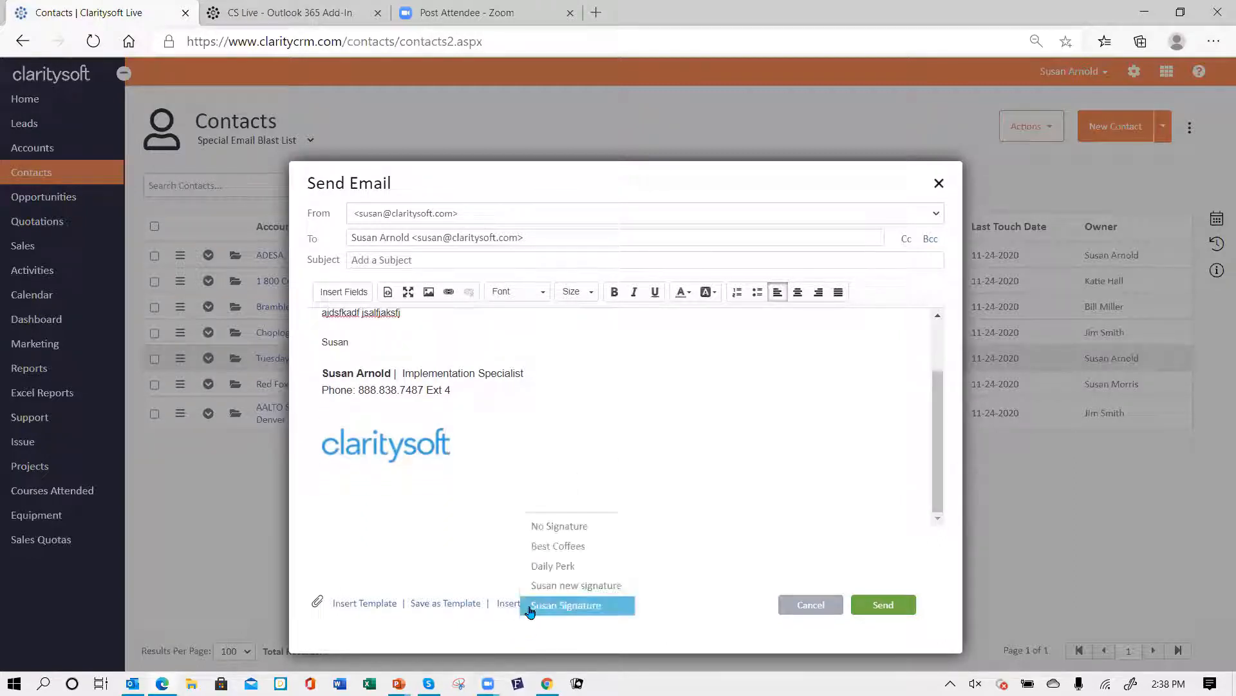
left_click(715, 467)
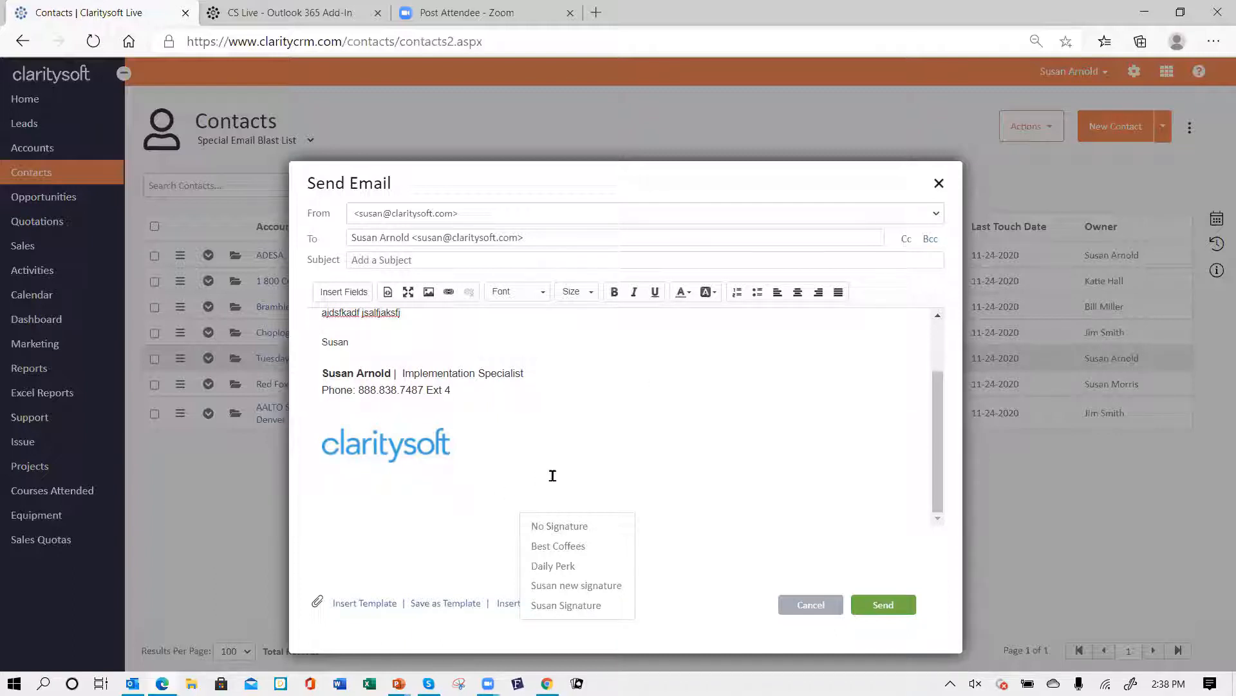
left_click(568, 604)
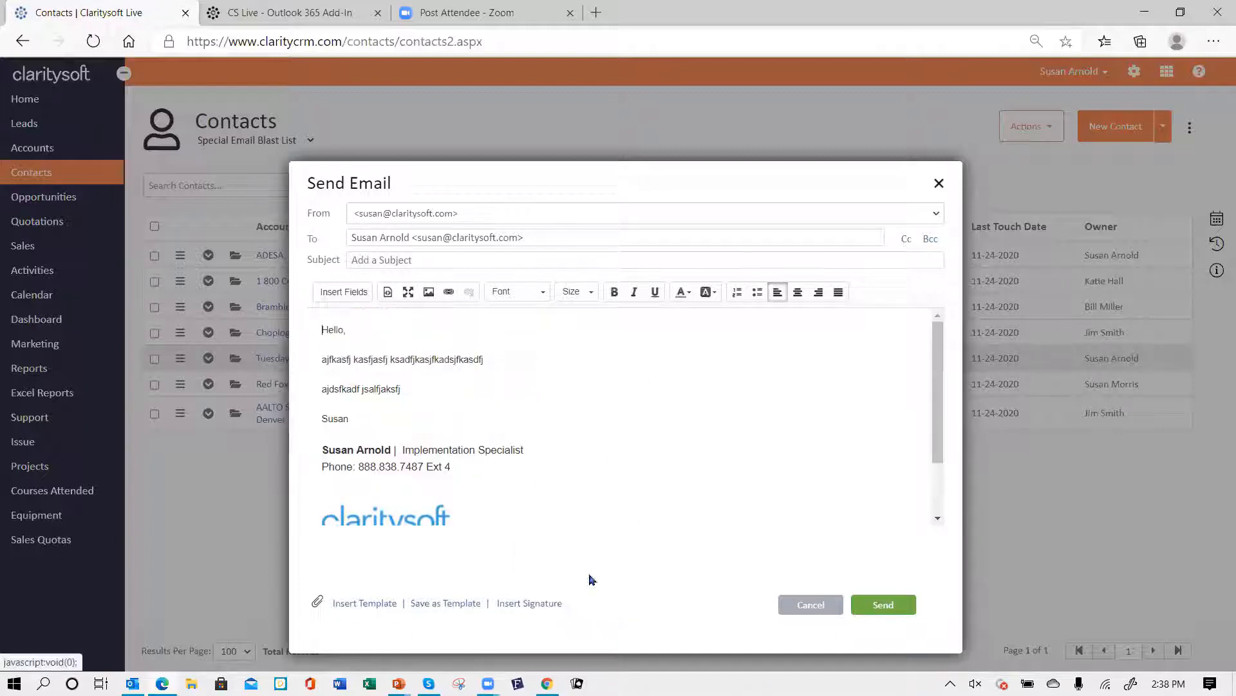
left_click(810, 608)
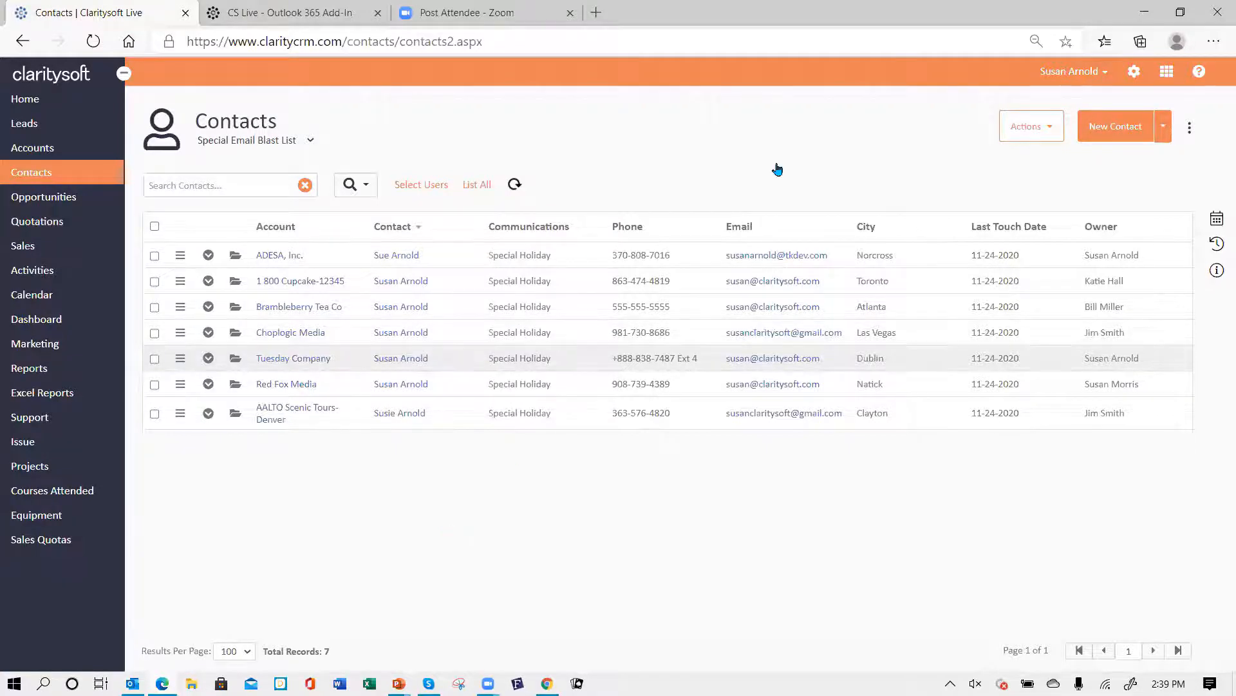
- Open the Email Templates settings and view the Lead web form template before closing it
left_click(1134, 75)
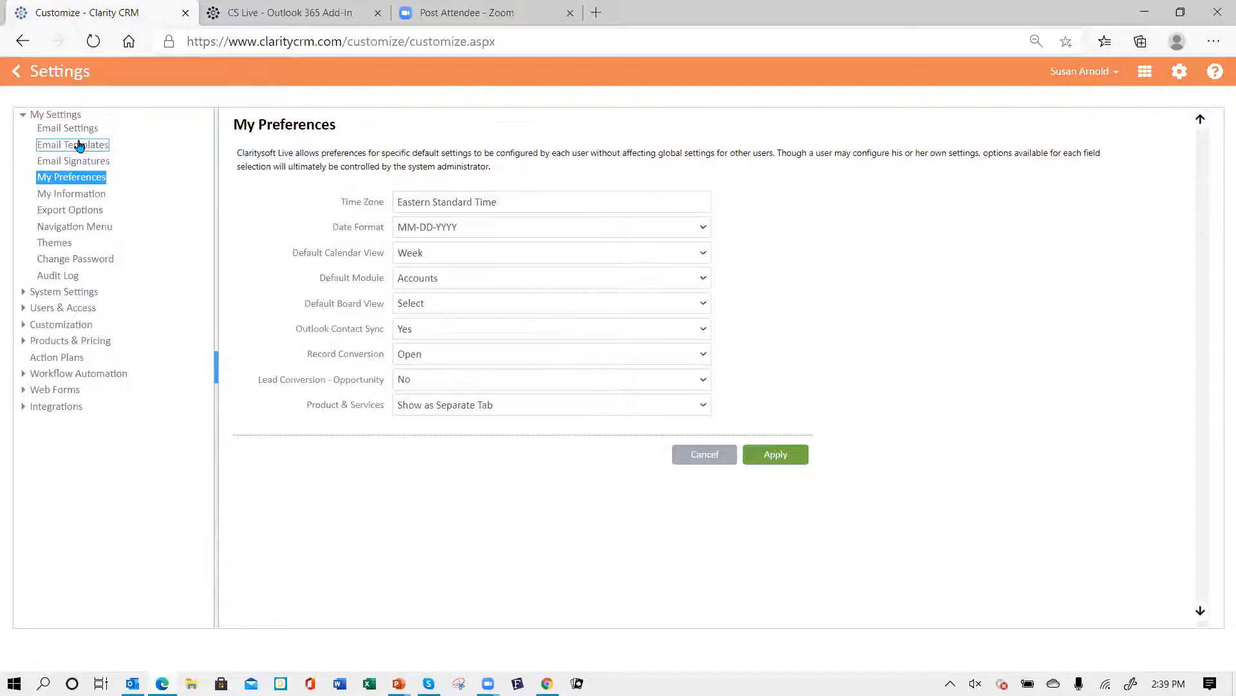
left_click(74, 147)
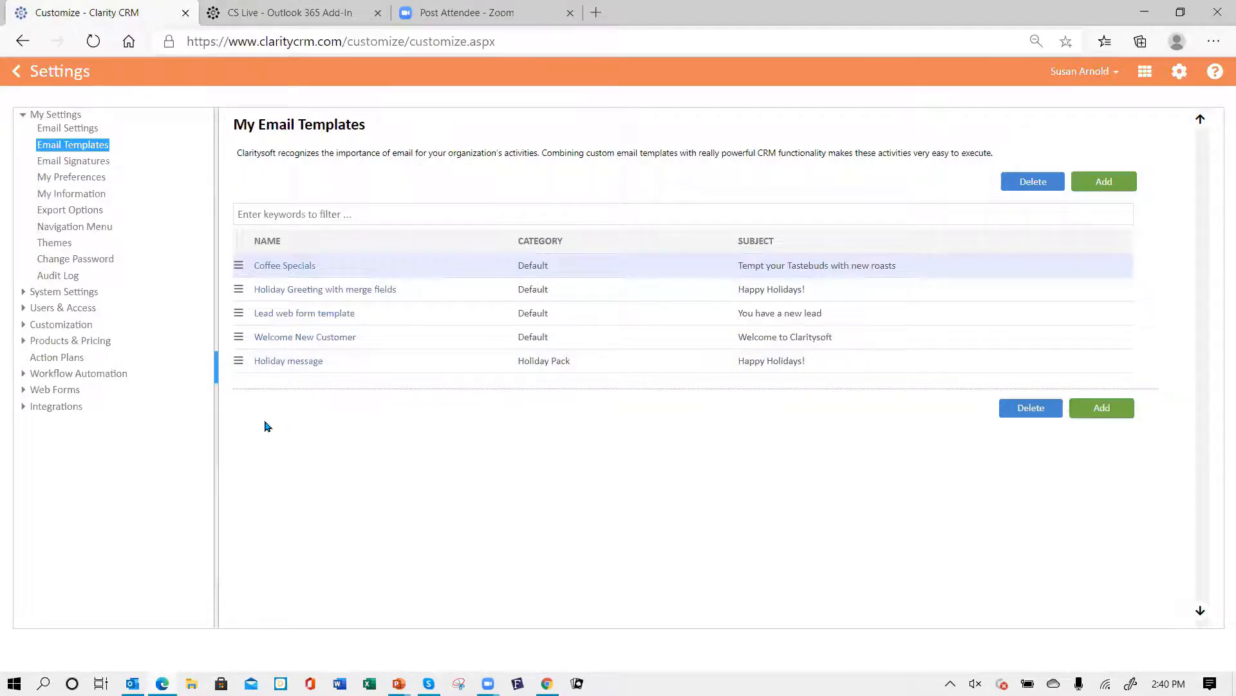
left_click(301, 320)
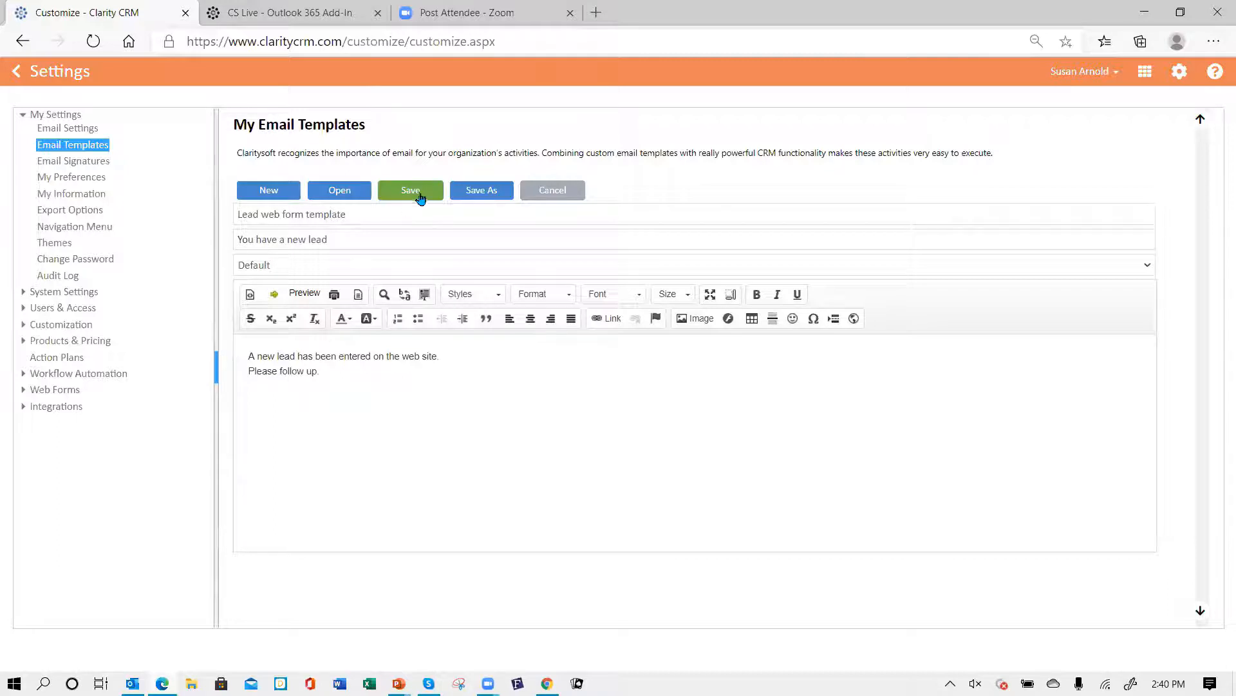
left_click(548, 190)
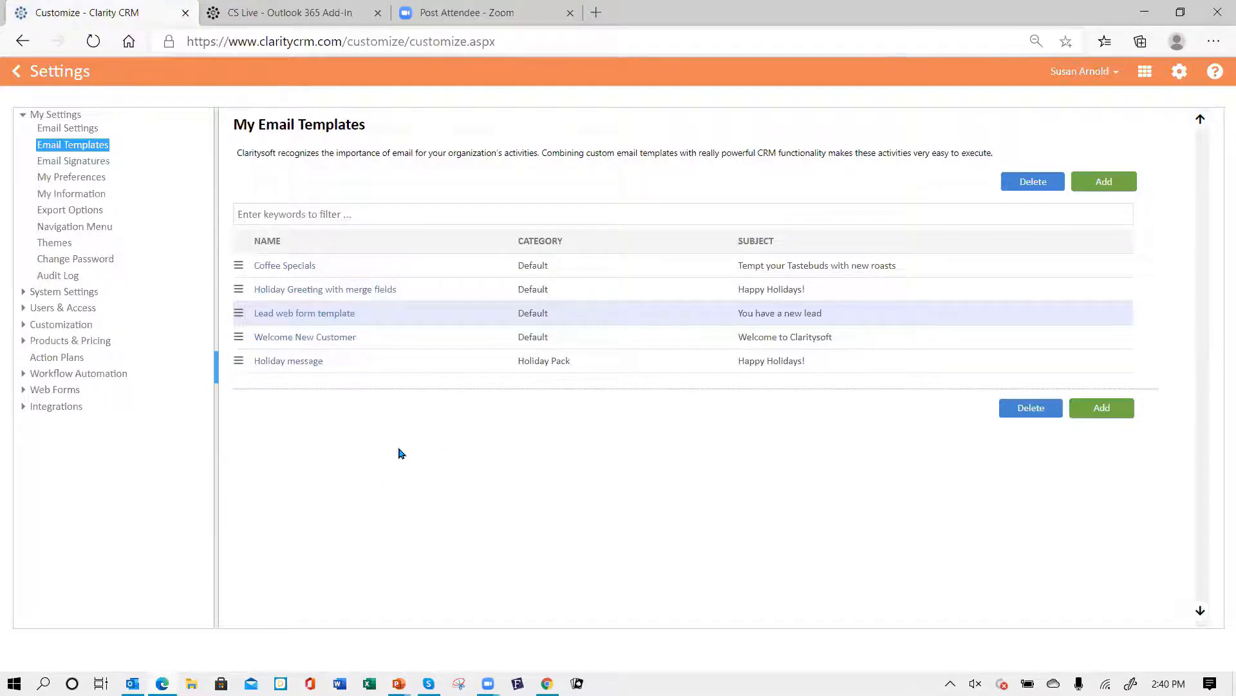
- Open the Coffee Specials template, select its entire body text, and close it
left_click(290, 266)
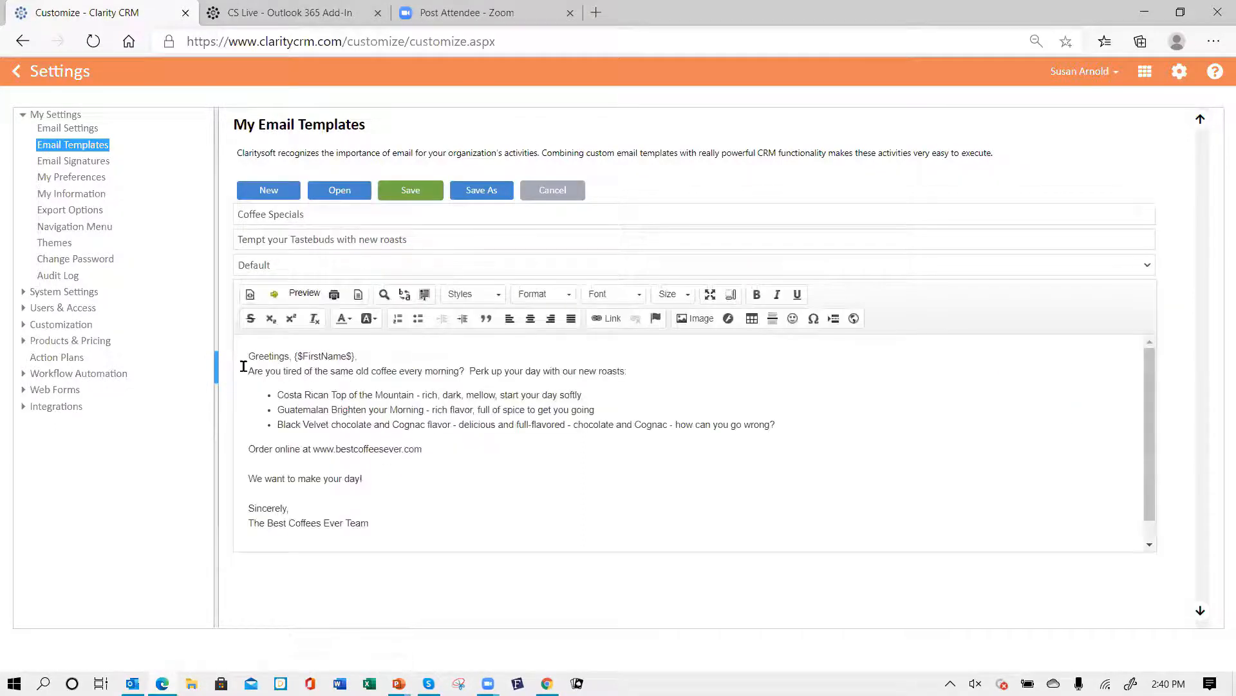
left_click_drag(247, 356, 591, 507)
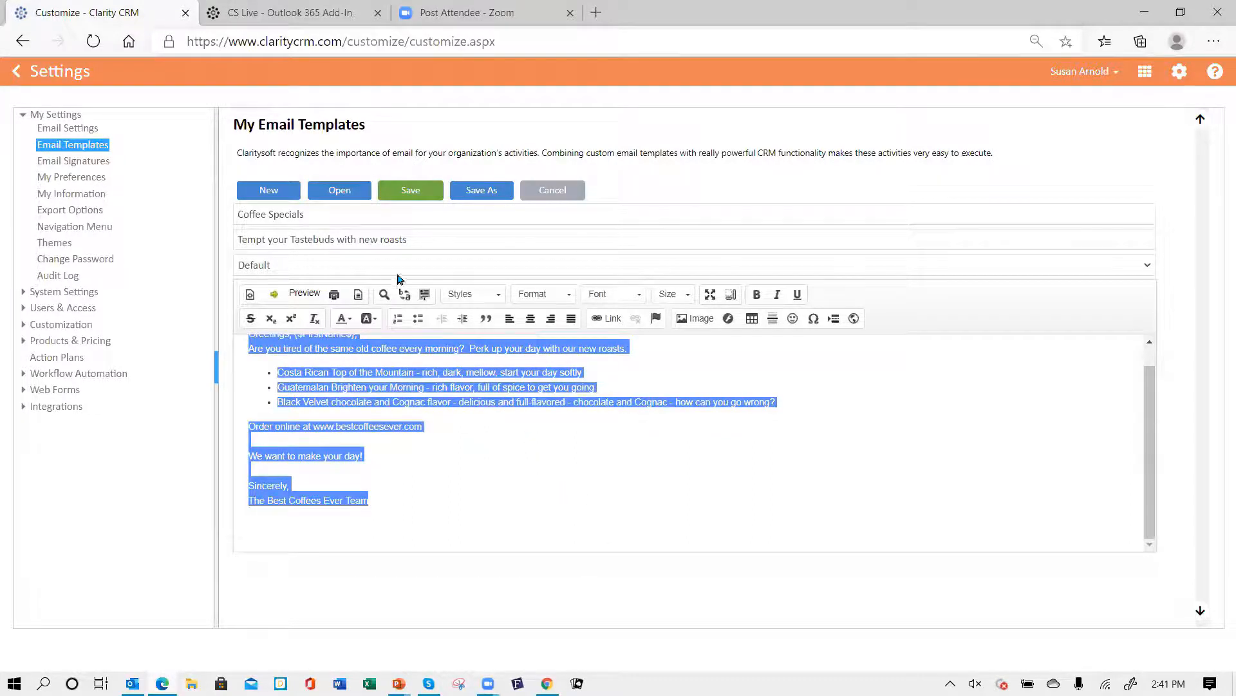
left_click(540, 192)
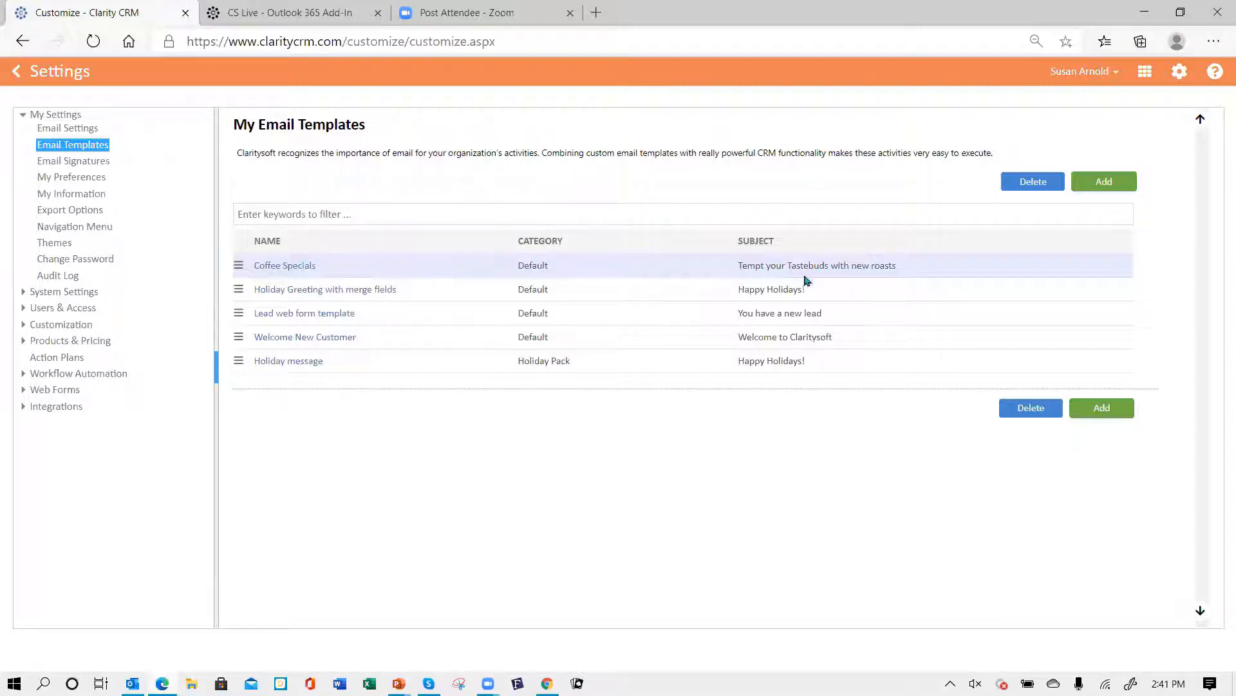
- Add a new email template named "November Coffee specials"
left_click(1103, 183)
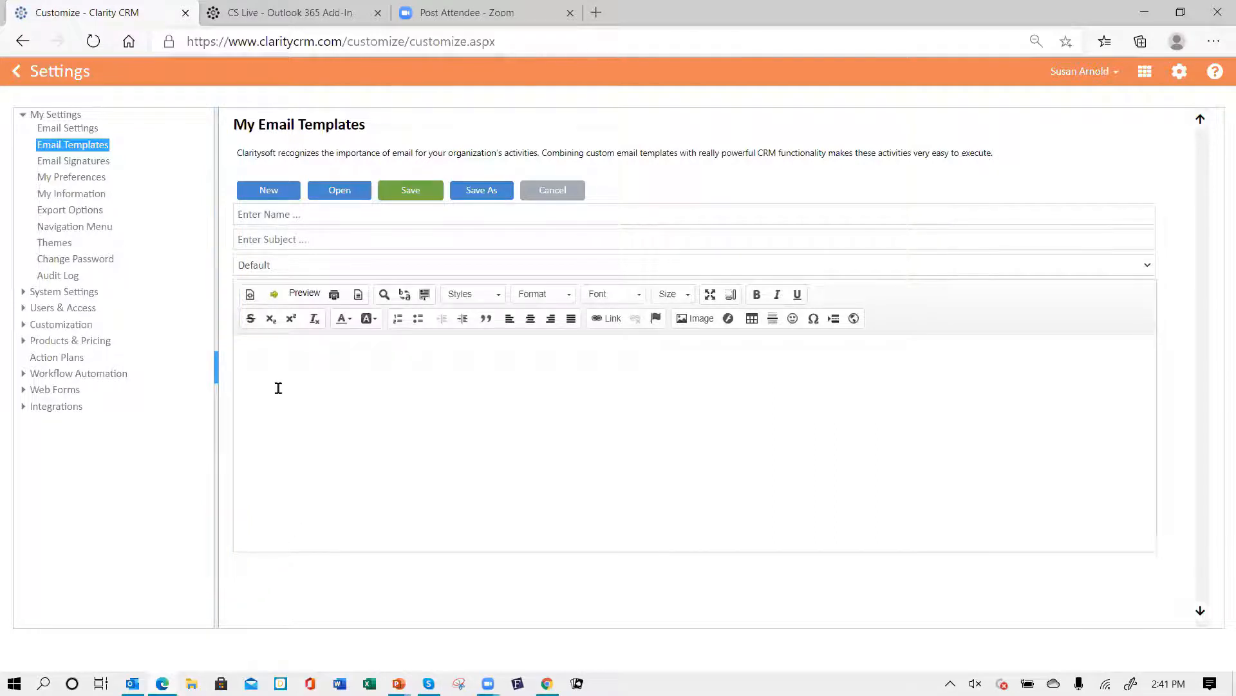
left_click(308, 213)
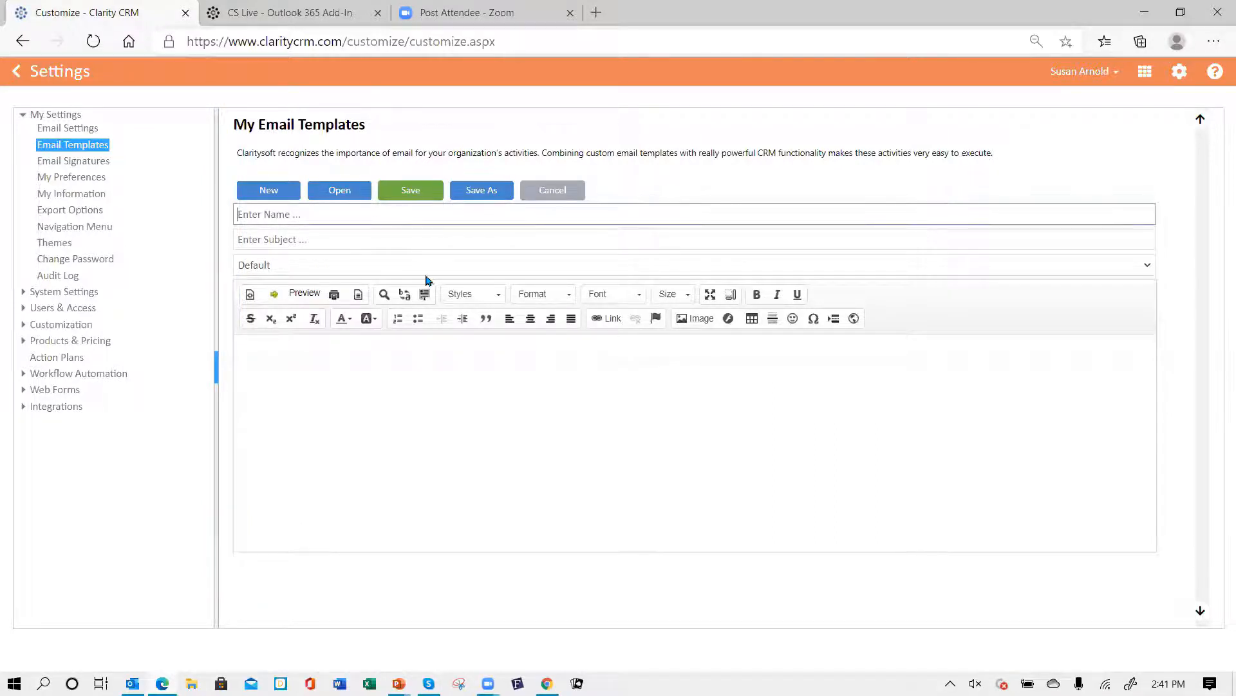
type("Novem")
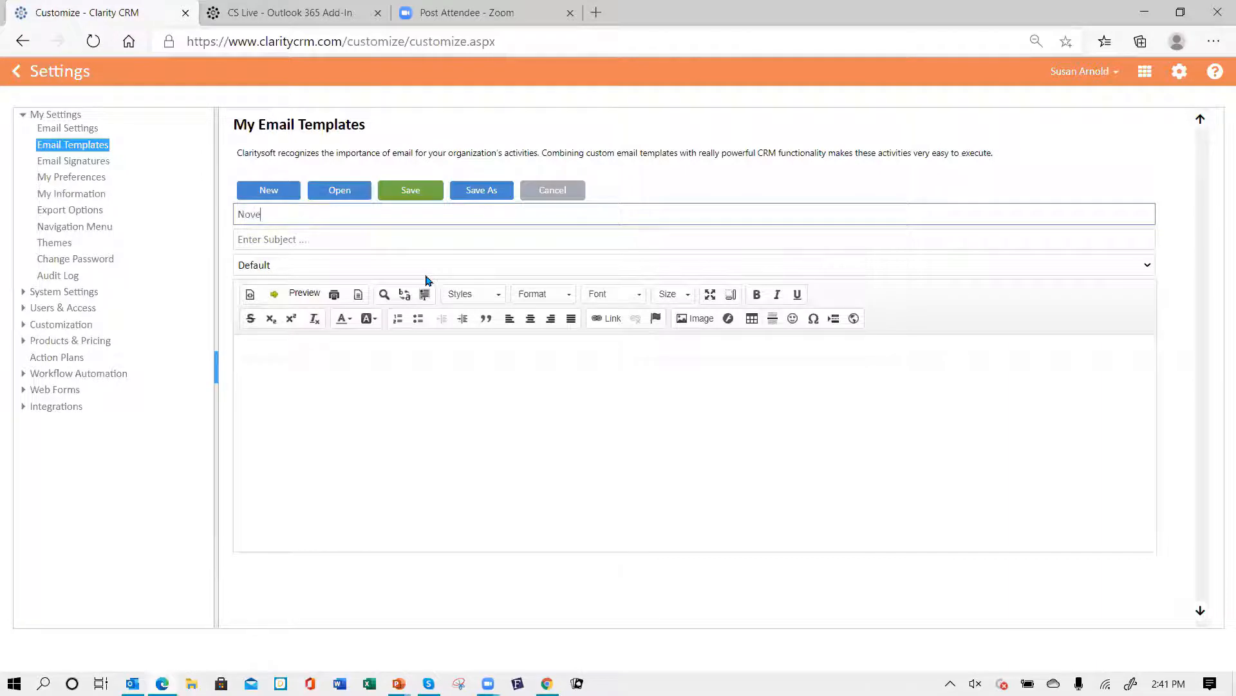
key("BackSpace")
key("BackSpace")
key("BackSpace")
type("vember Coffee specials")
- Copy the template name into the subject so it reads "November Coffee specials"
left_click(270, 239)
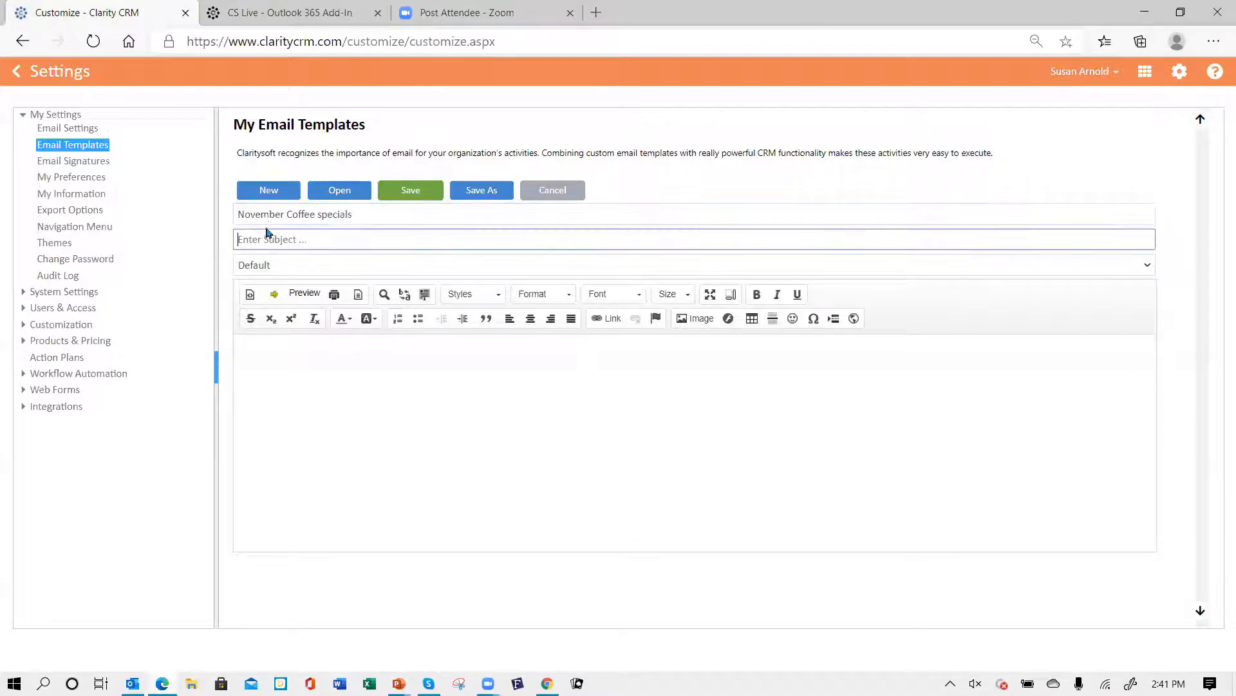
left_click_drag(378, 219, 233, 214)
key("ctrl+c")
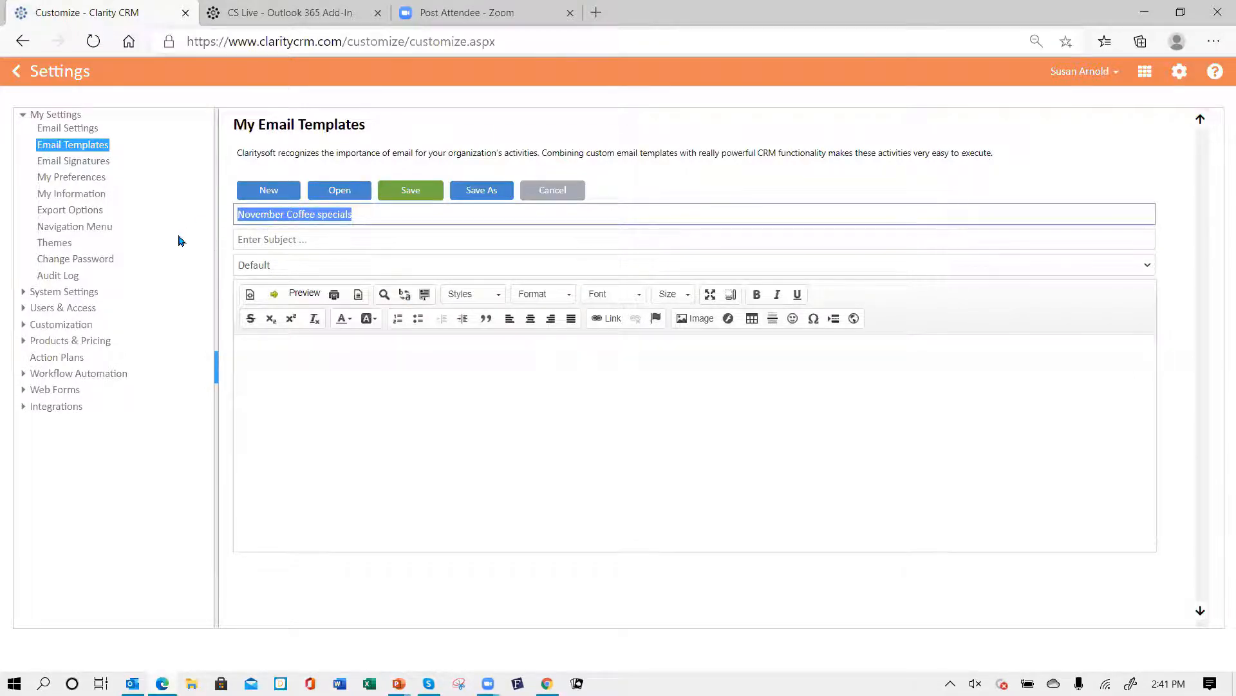
left_click(269, 240)
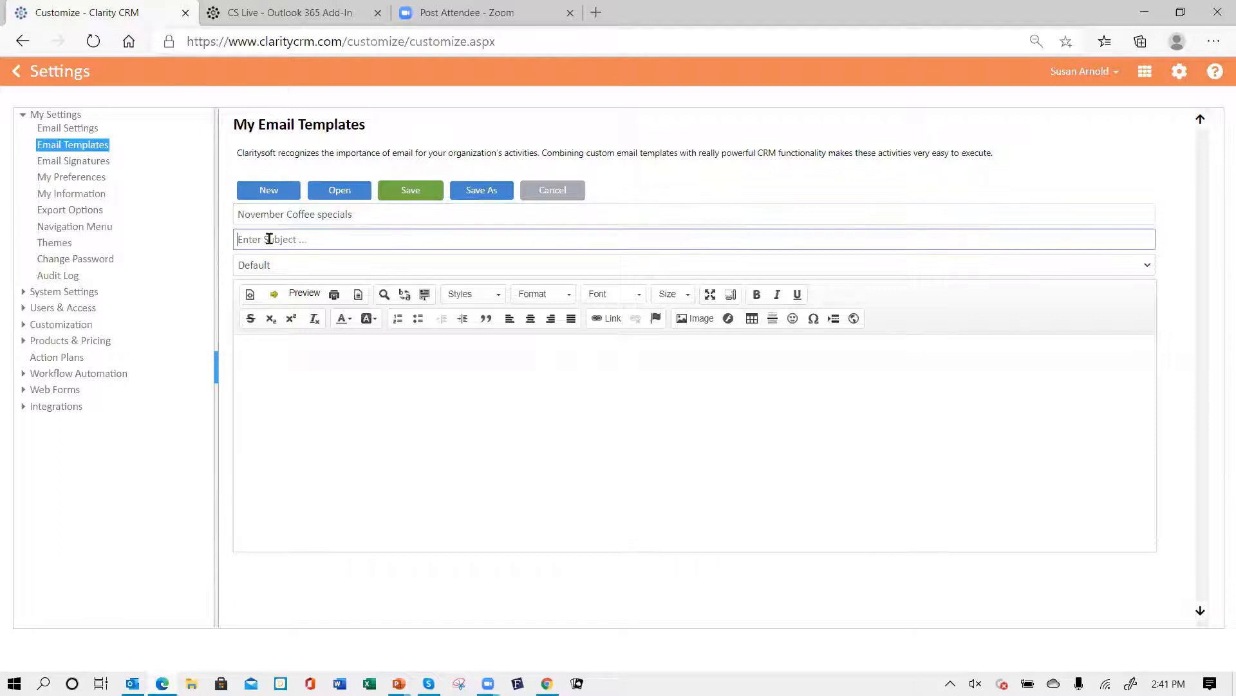
key("ctrl+v")
- Paste into the new template's body, delete some characters, and save the template
left_click(353, 214)
left_click(373, 240)
left_click(270, 358)
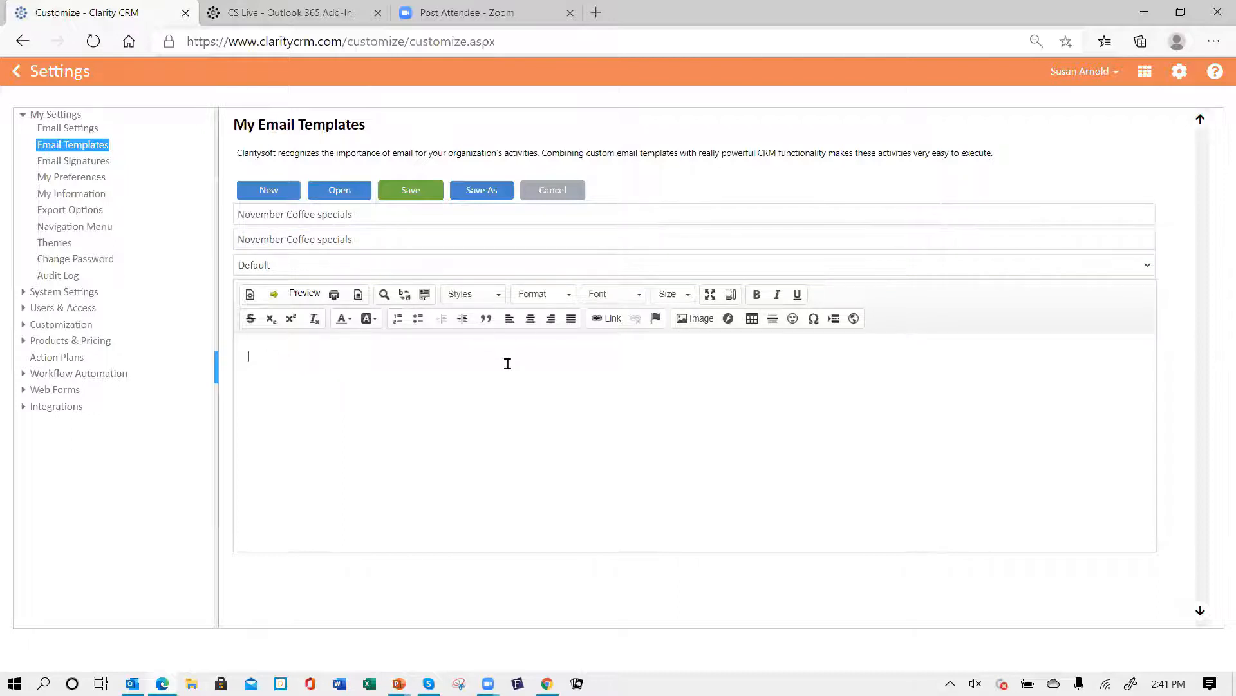
key("ctrl+v")
key("BackSpace")
key("BackSpace")
key("BackSpace")
key("BackSpace")
key("BackSpace")
key("BackSpace")
key("BackSpace")
key("BackSpace")
key("BackSpace")
key("BackSpace")
key("BackSpace")
key("BackSpace")
key("BackSpace")
key("BackSpace")
key("BackSpace")
key("BackSpace")
key("BackSpace")
key("BackSpace")
key("BackSpace")
key("BackSpace")
key("BackSpace")
key("BackSpace")
key("BackSpace")
key("BackSpace")
left_click(410, 192)
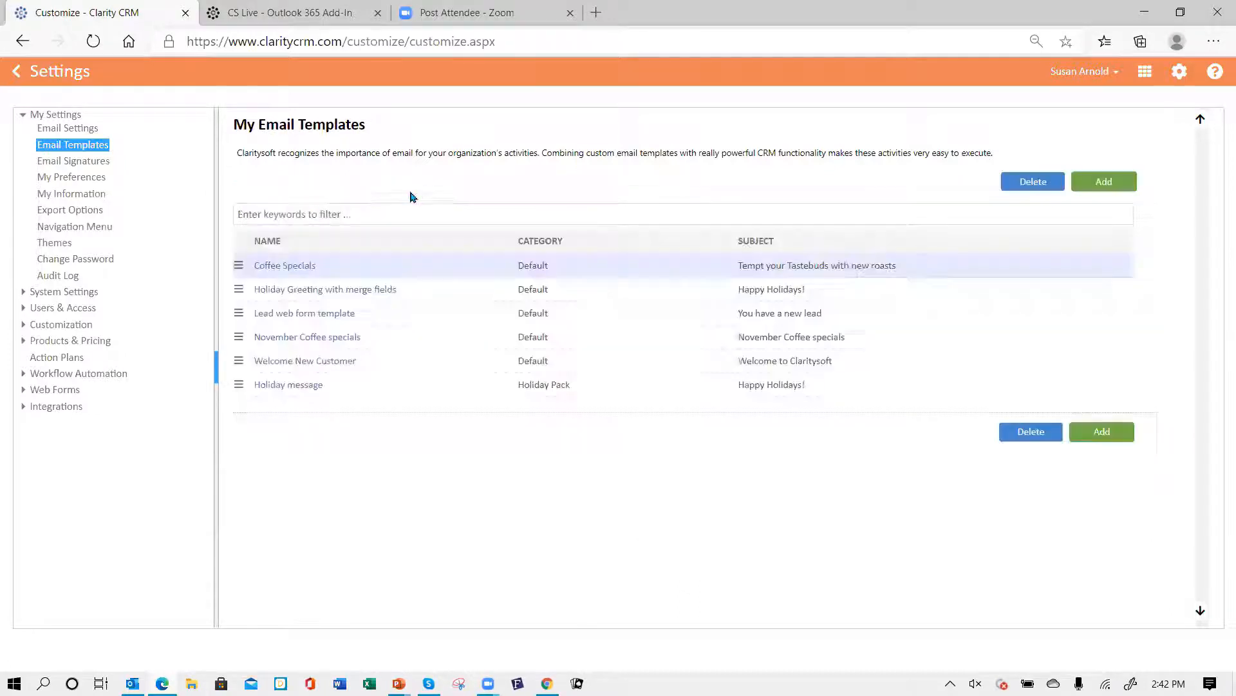
- Copy the entire body text of the Coffee Specials template and close it without saving
left_click(298, 267)
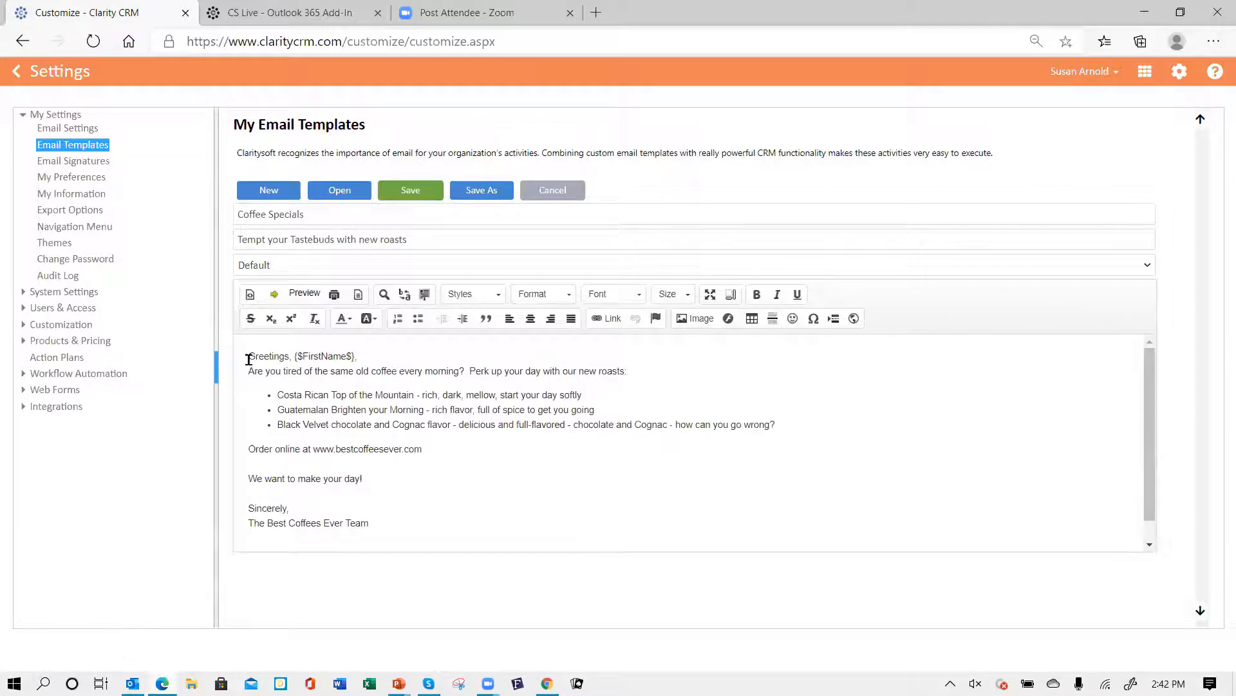
left_click_drag(249, 356, 466, 542)
key("ctrl+c")
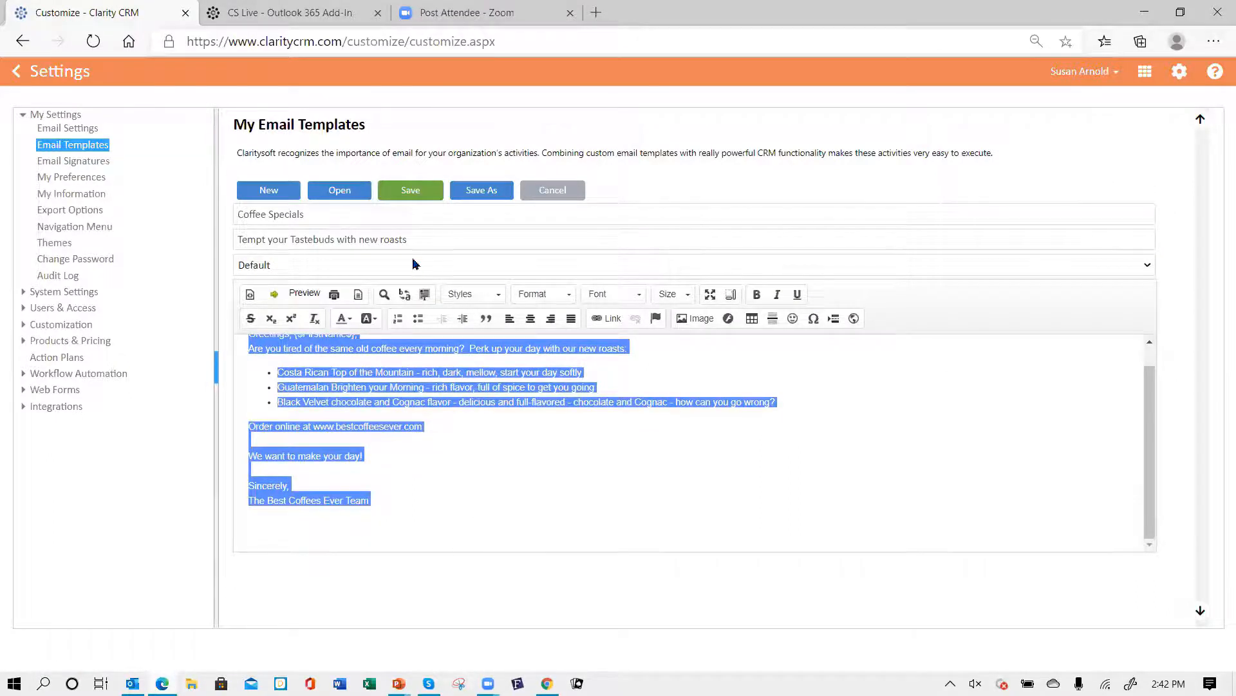
left_click(551, 191)
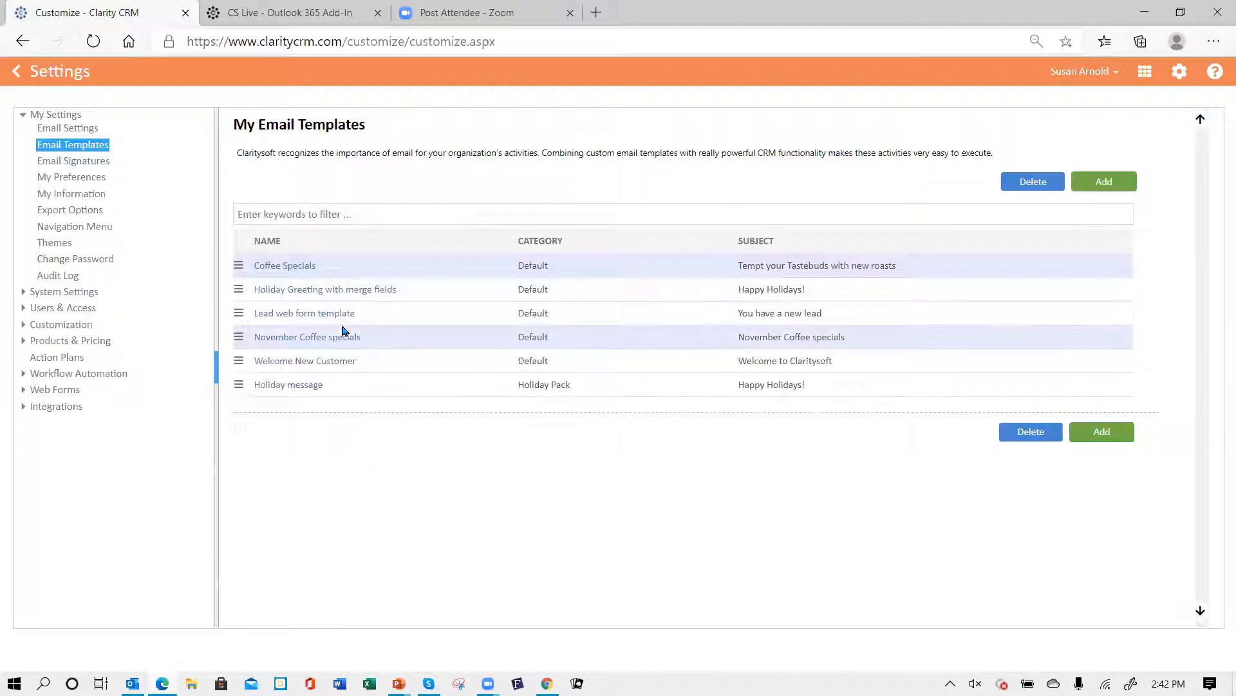
- Paste the copied body into the November Coffee specials template and delete the greeting's first-name merge field
left_click(324, 338)
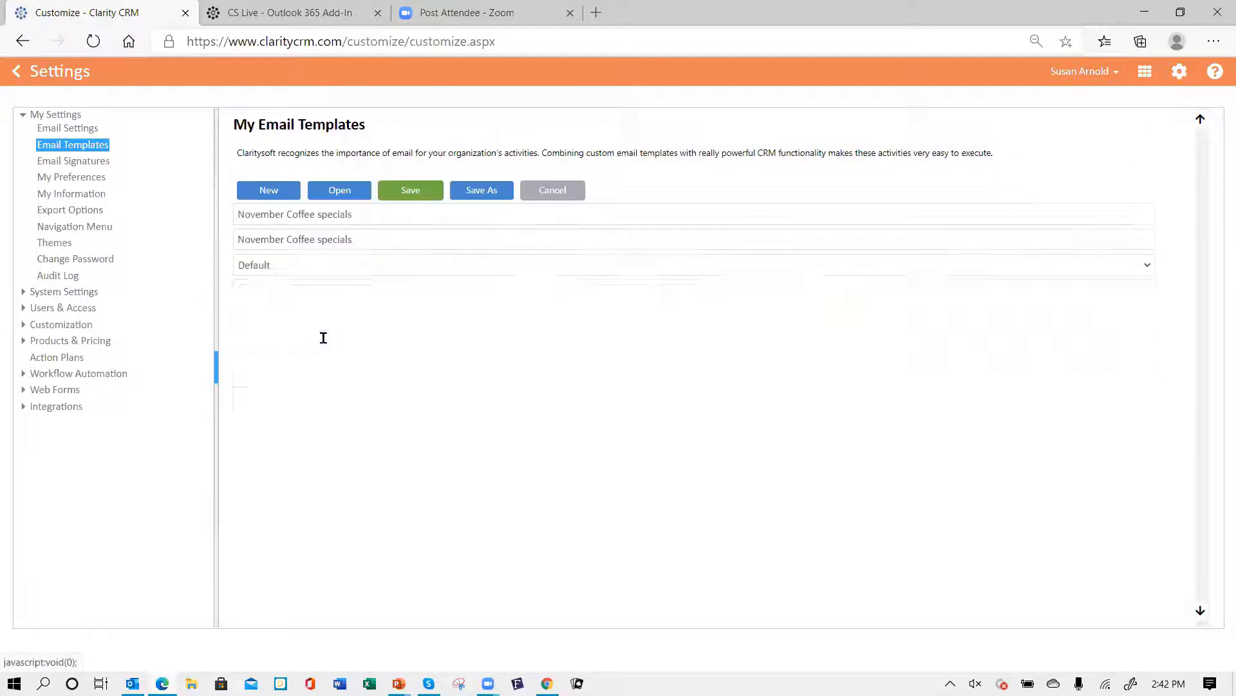
key("ctrl+v")
left_click(366, 348)
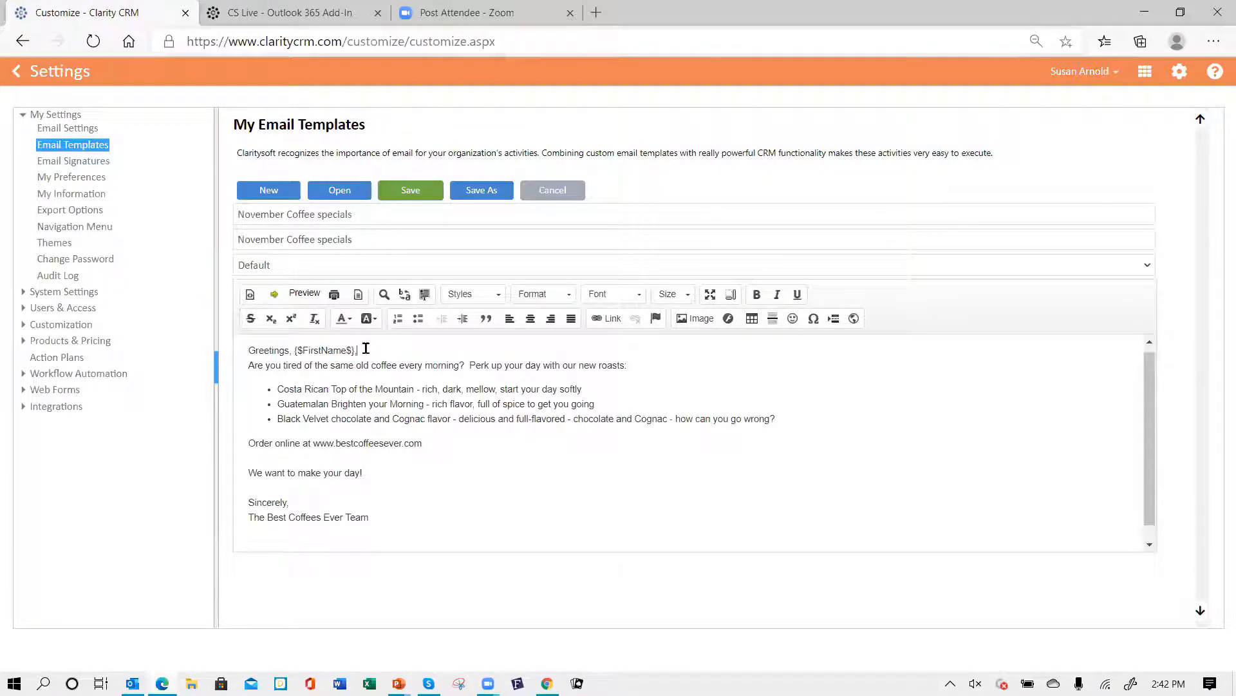
key("BackSpace")
key("BackSpace")
key("BackSpace")
key("BackSpace")
key("BackSpace")
key("BackSpace")
key("BackSpace")
key("BackSpace")
key("BackSpace")
key("BackSpace")
key("BackSpace")
key("BackSpace")
key("BackSpace")
key("BackSpace")
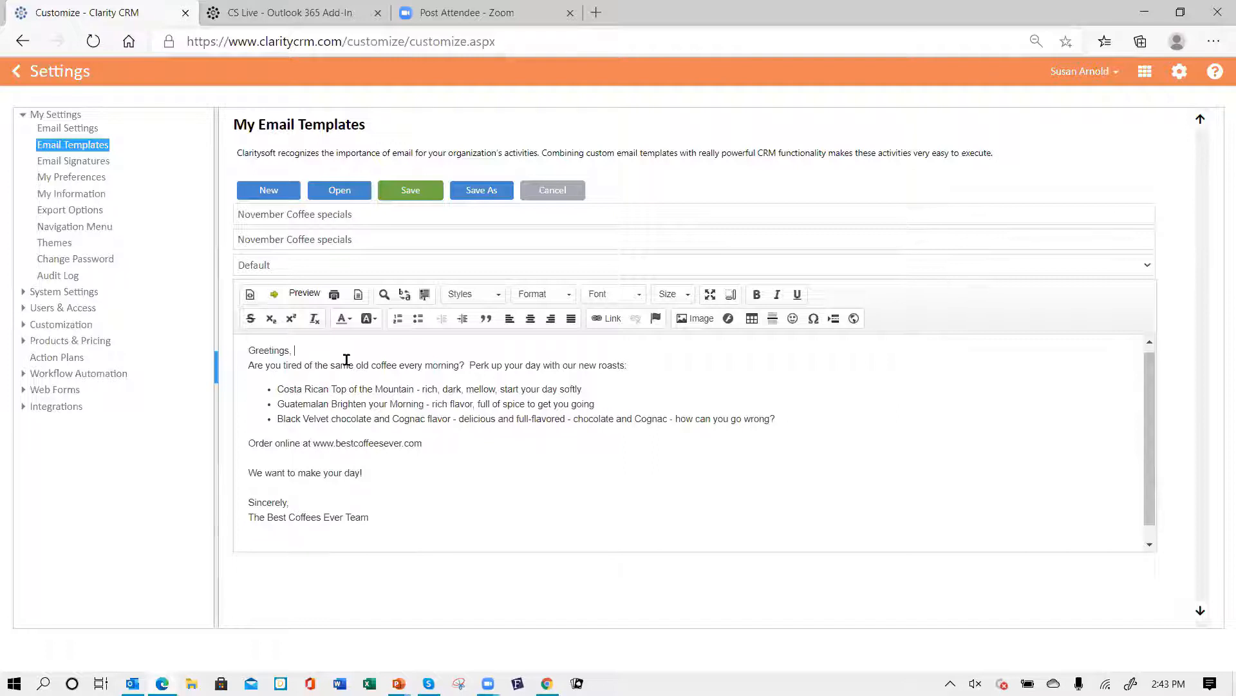
- Insert the FIRST NAME system field into the greeting line
left_click(274, 298)
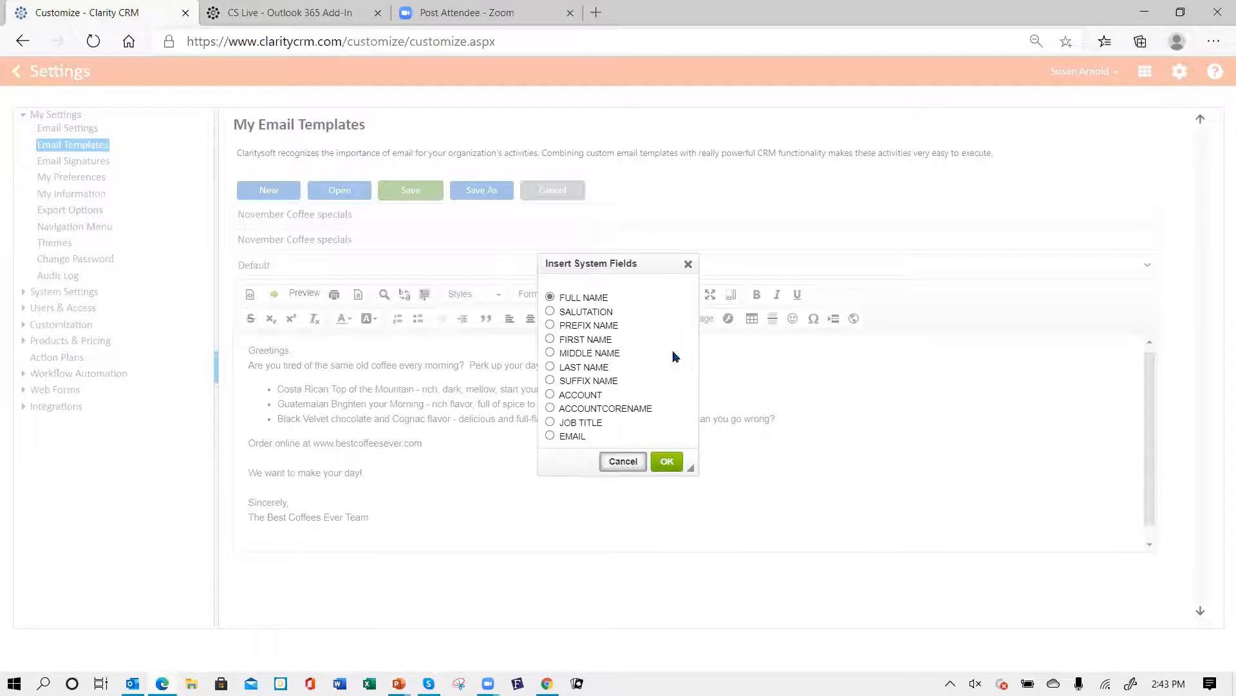
left_click(550, 340)
left_click(668, 462)
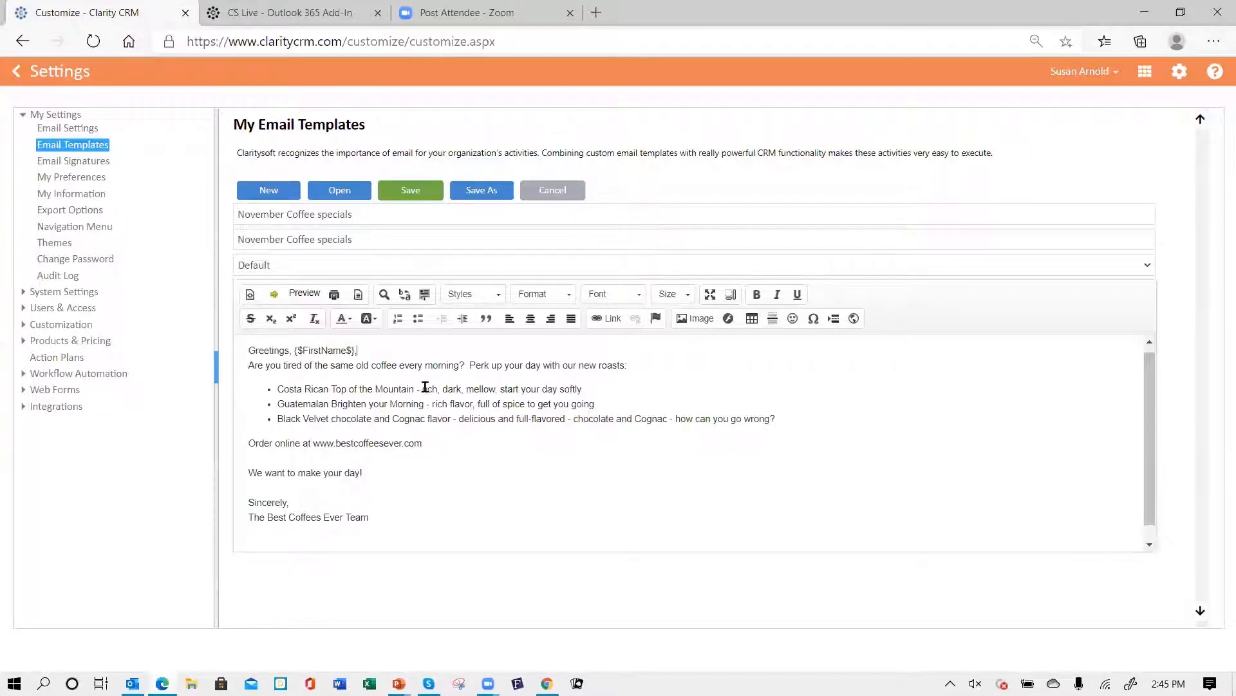
- Add "at" plus the ACCOUNTCORENAME system field after "every morning" and save the template
left_click(460, 365)
type("at")
left_click(274, 294)
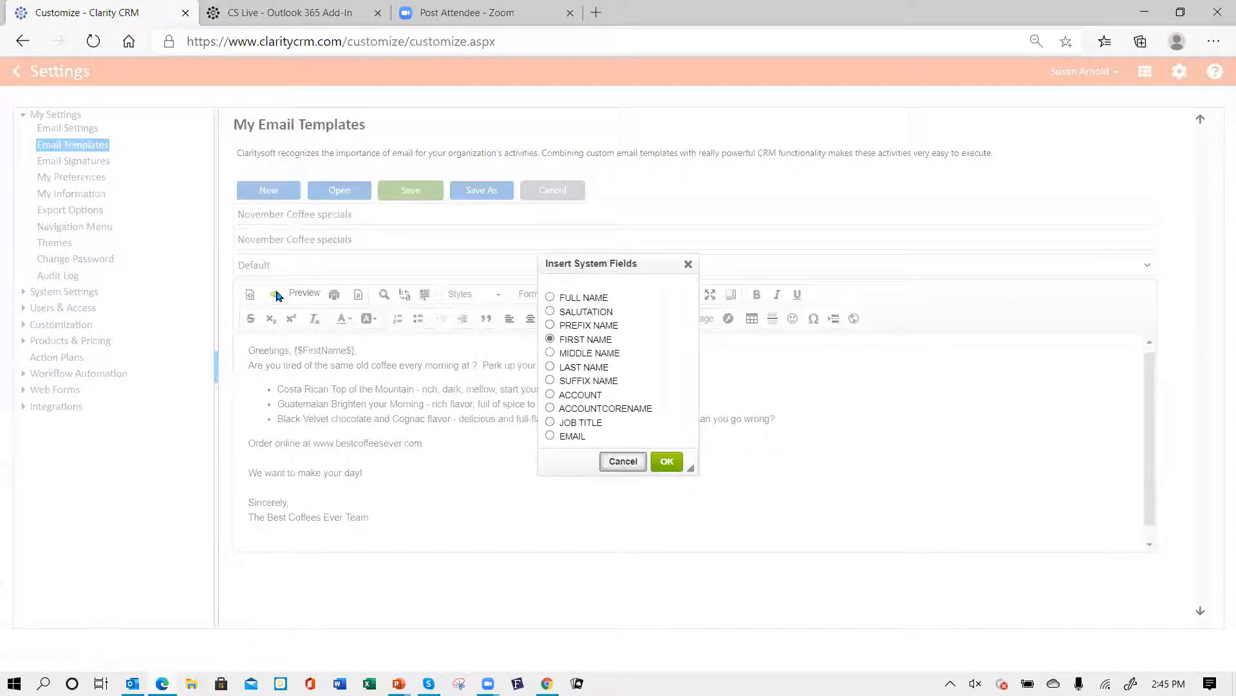
left_click(551, 408)
left_click(666, 461)
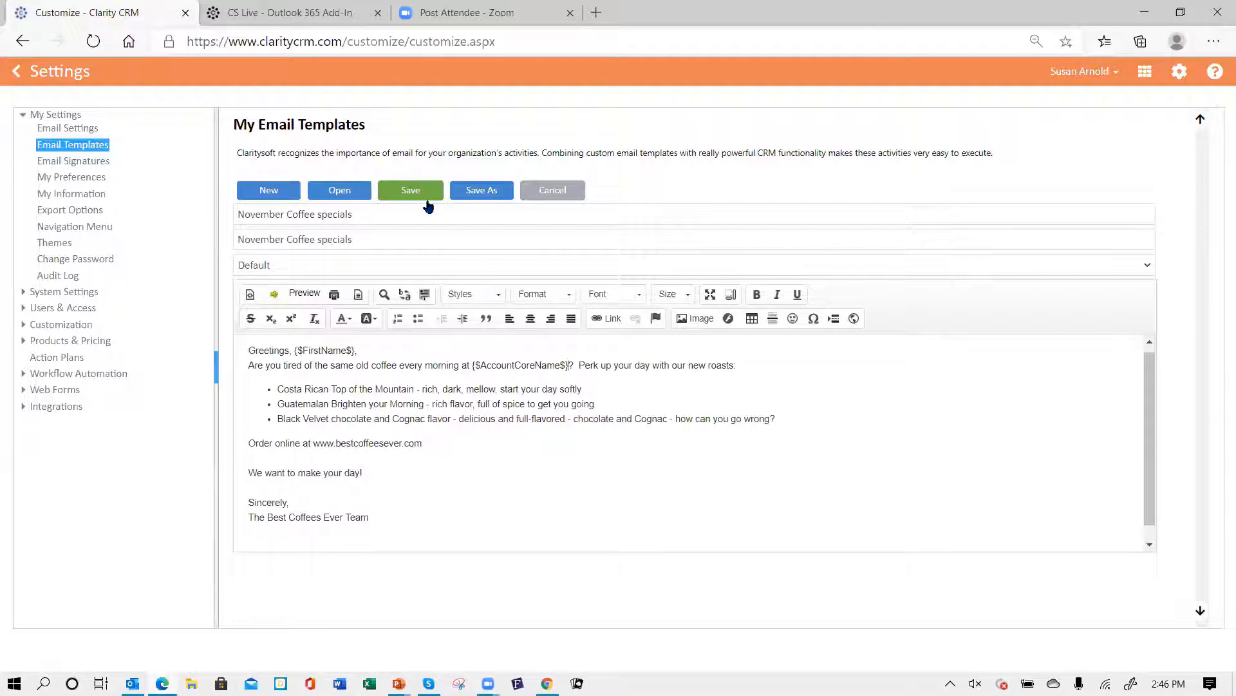
left_click(404, 192)
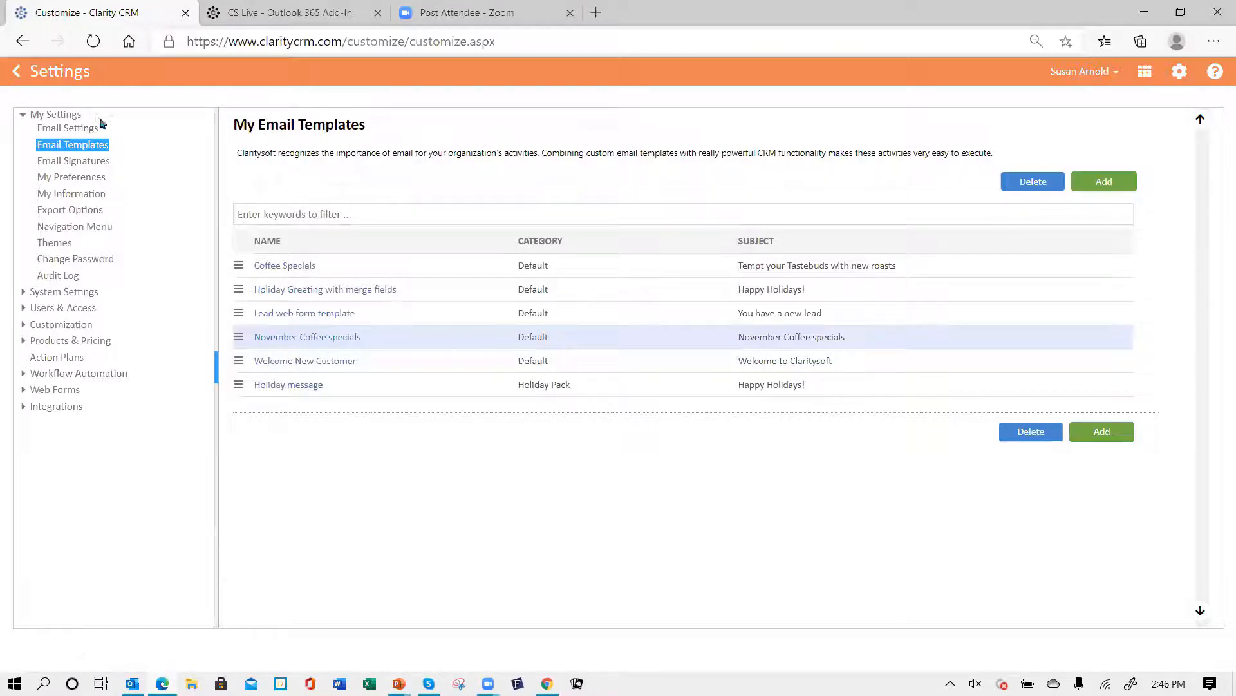
- Share the November Coffee specials template with all users except two deselected users
left_click(57, 116)
left_click(19, 74)
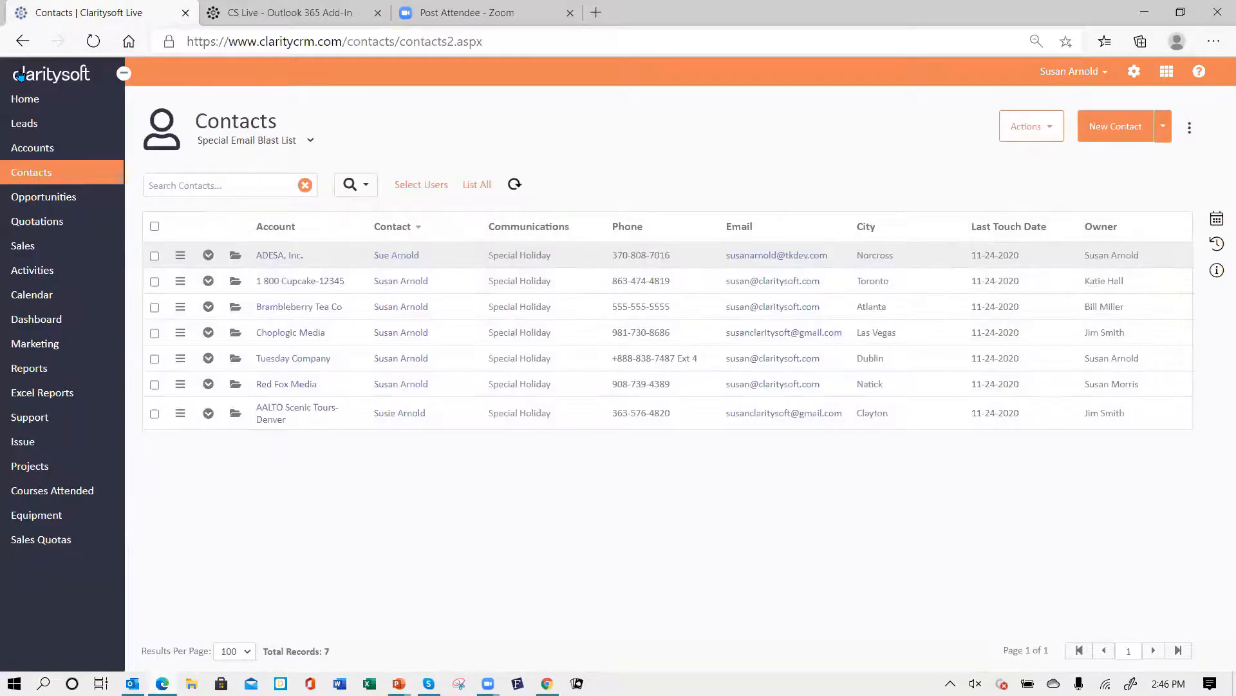
left_click(1134, 74)
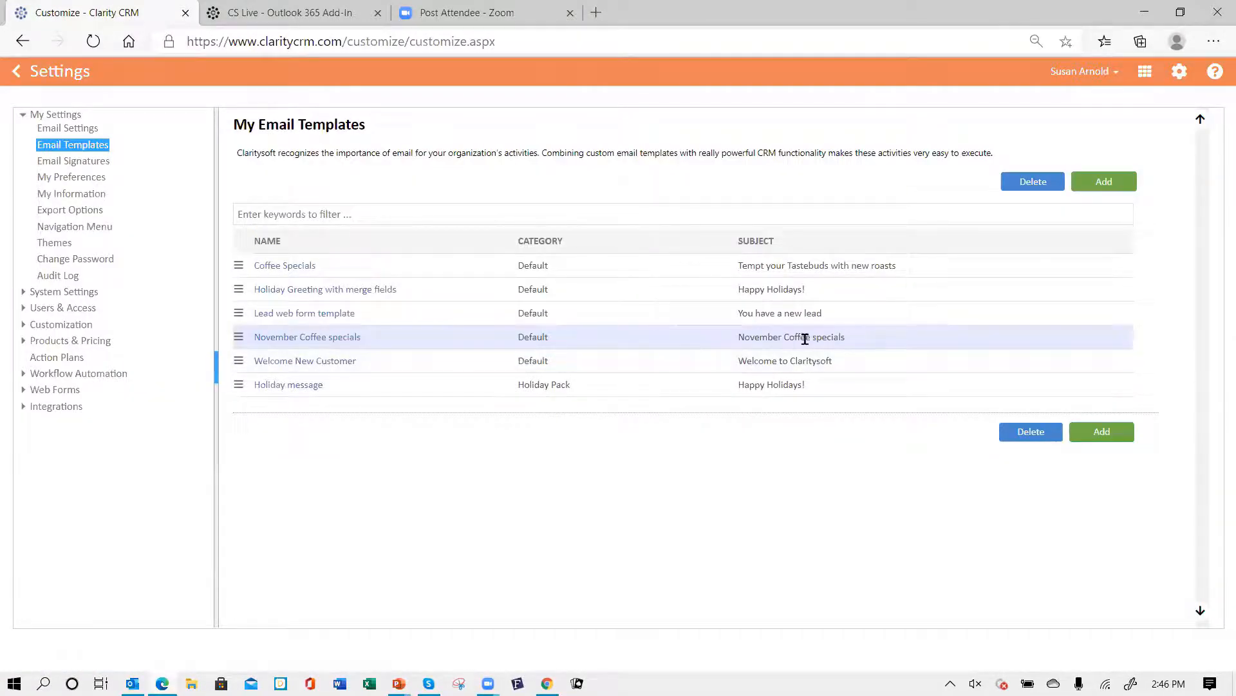
left_click(239, 339)
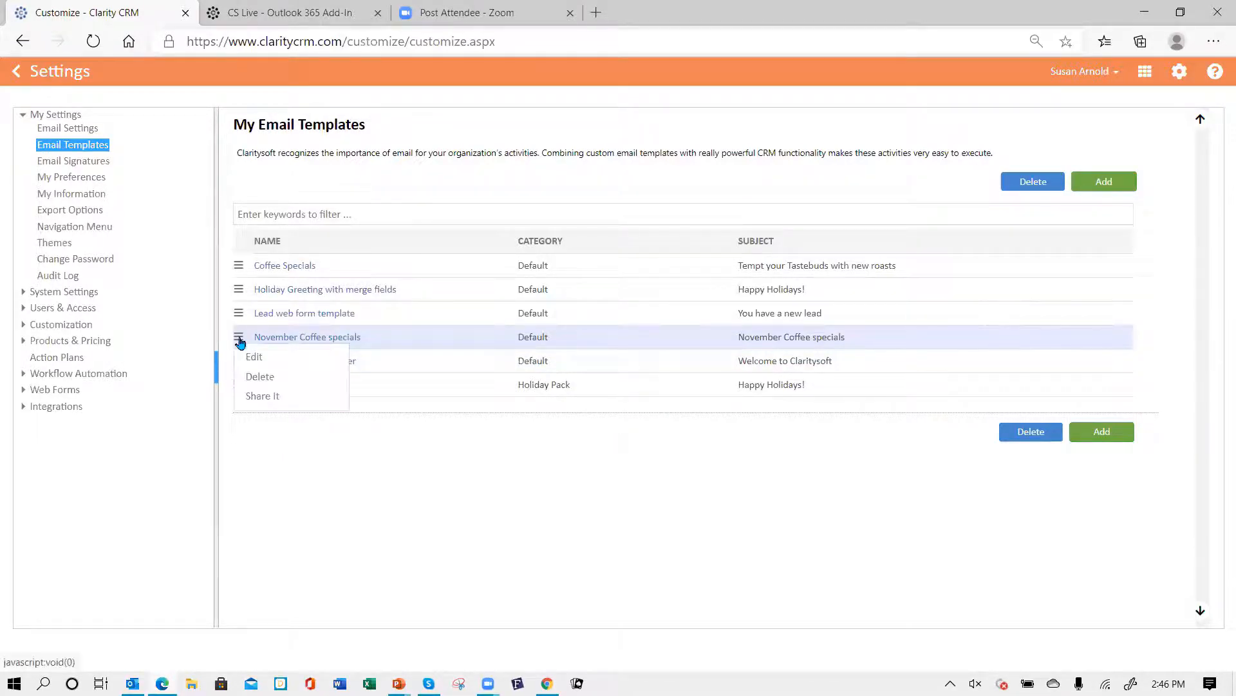
left_click(262, 402)
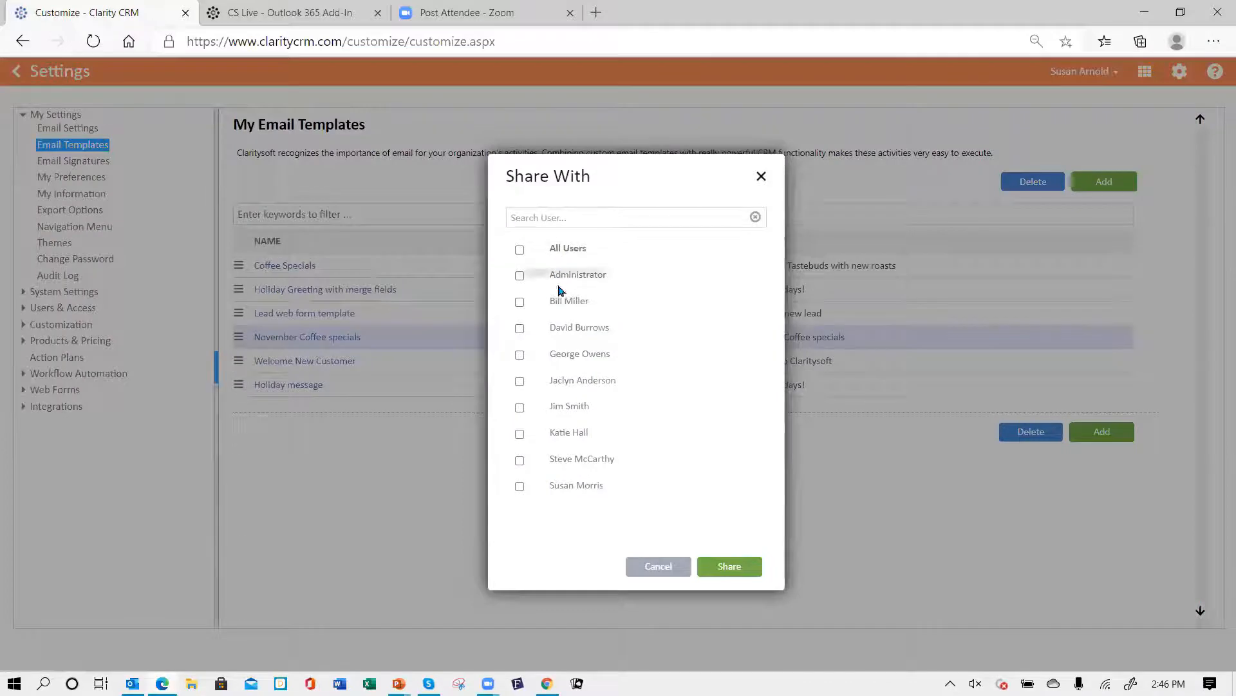
left_click(520, 249)
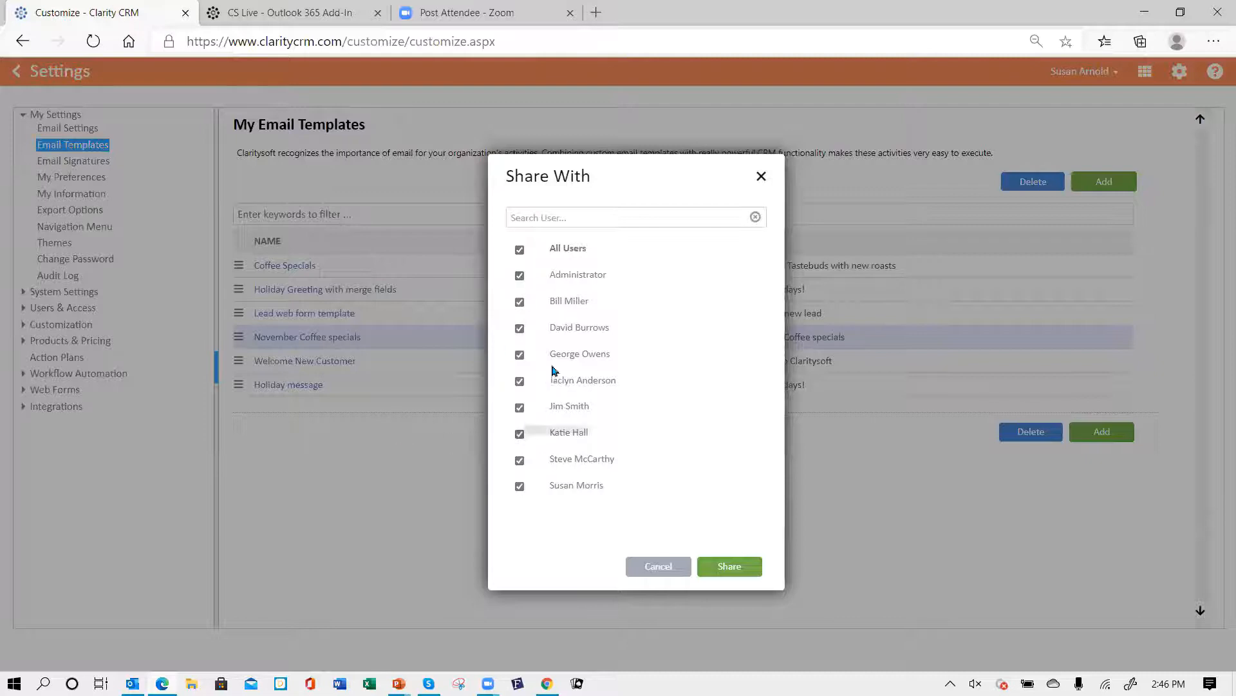
left_click(520, 328)
left_click(520, 407)
left_click(742, 572)
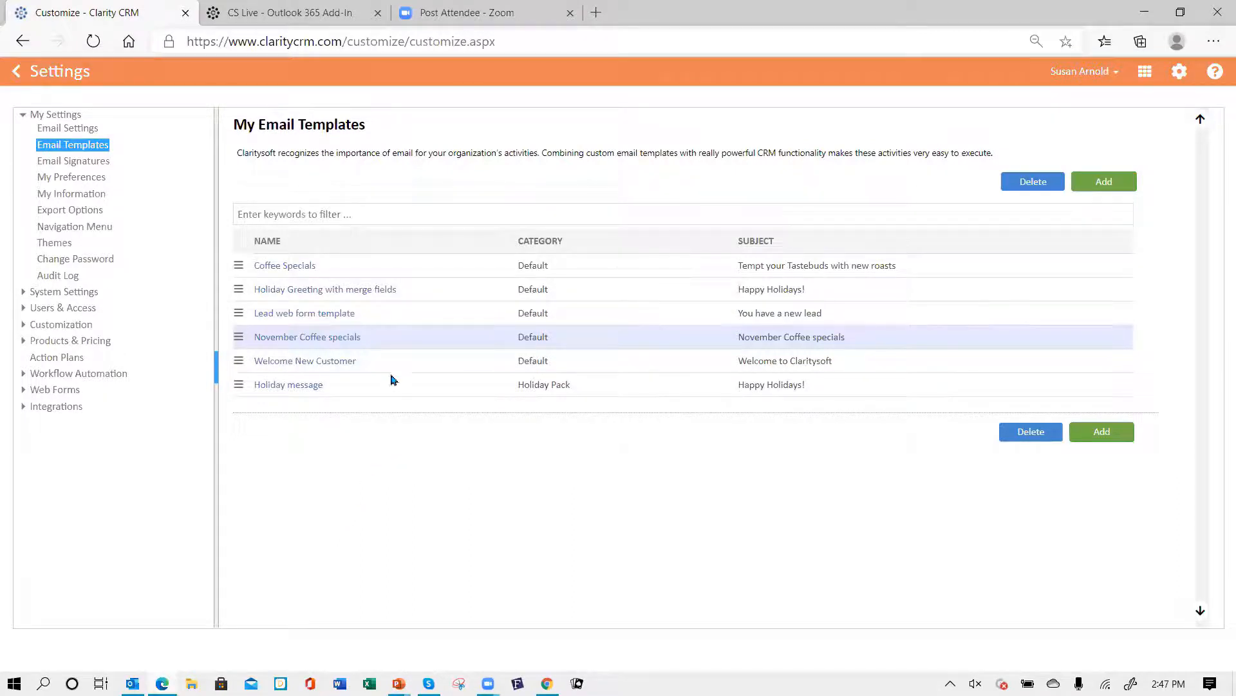
- Return to Contacts and switch the list to the All Contacts view
left_click(21, 83)
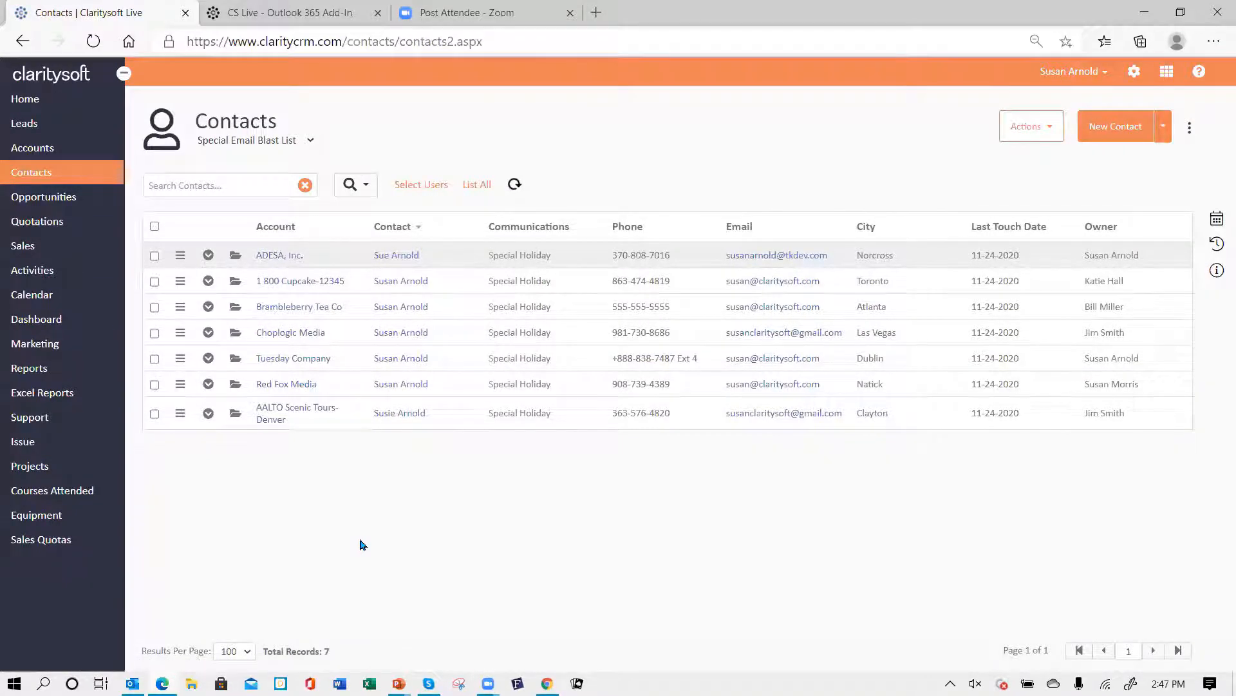
left_click(311, 141)
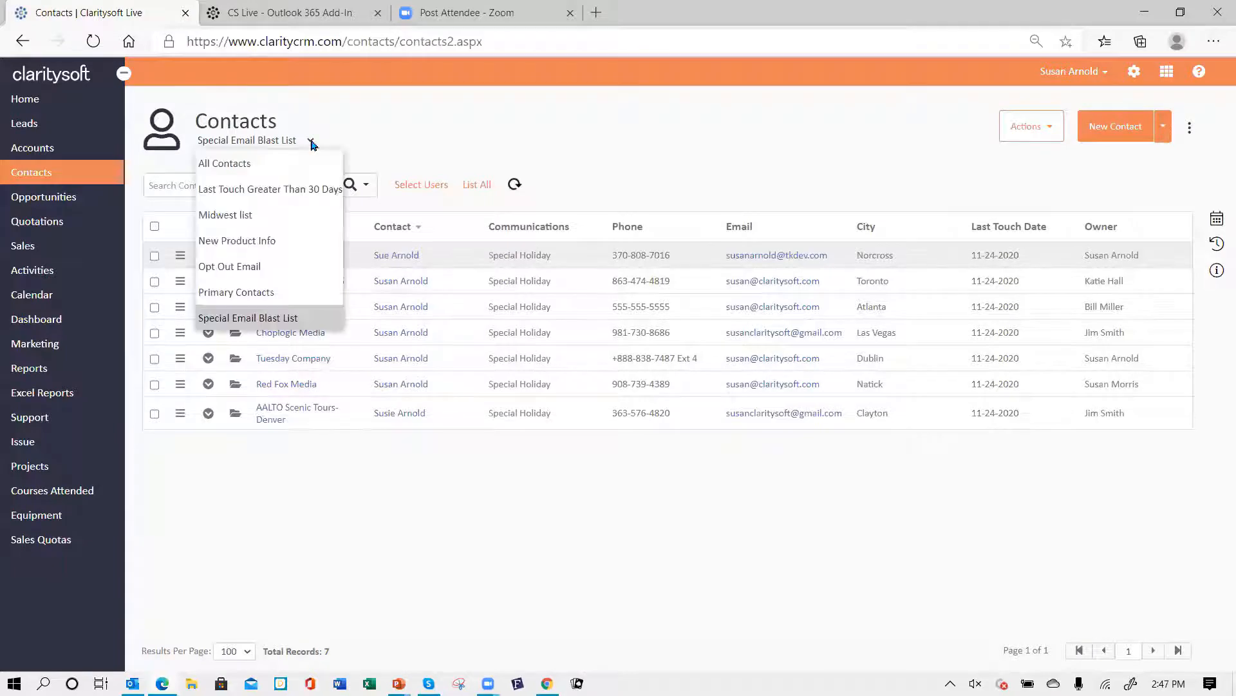
left_click(284, 169)
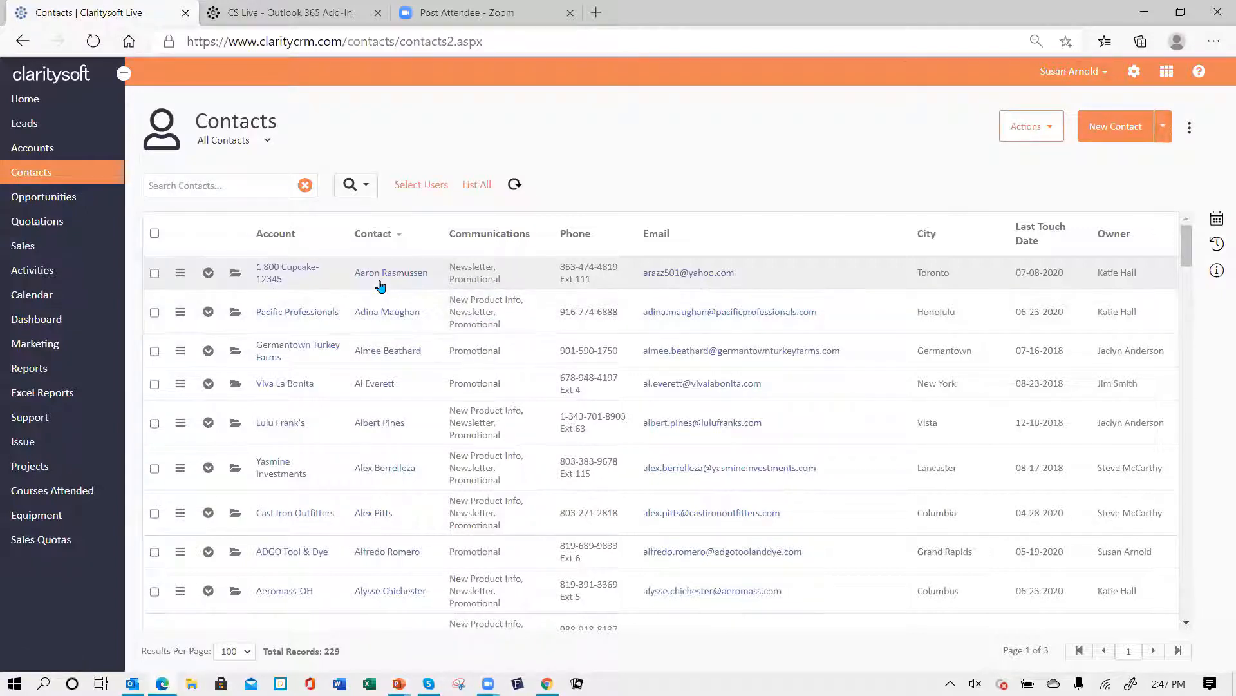
- Open the first contact's record to examine its Communications and Mail List options, then cancel
left_click(235, 276)
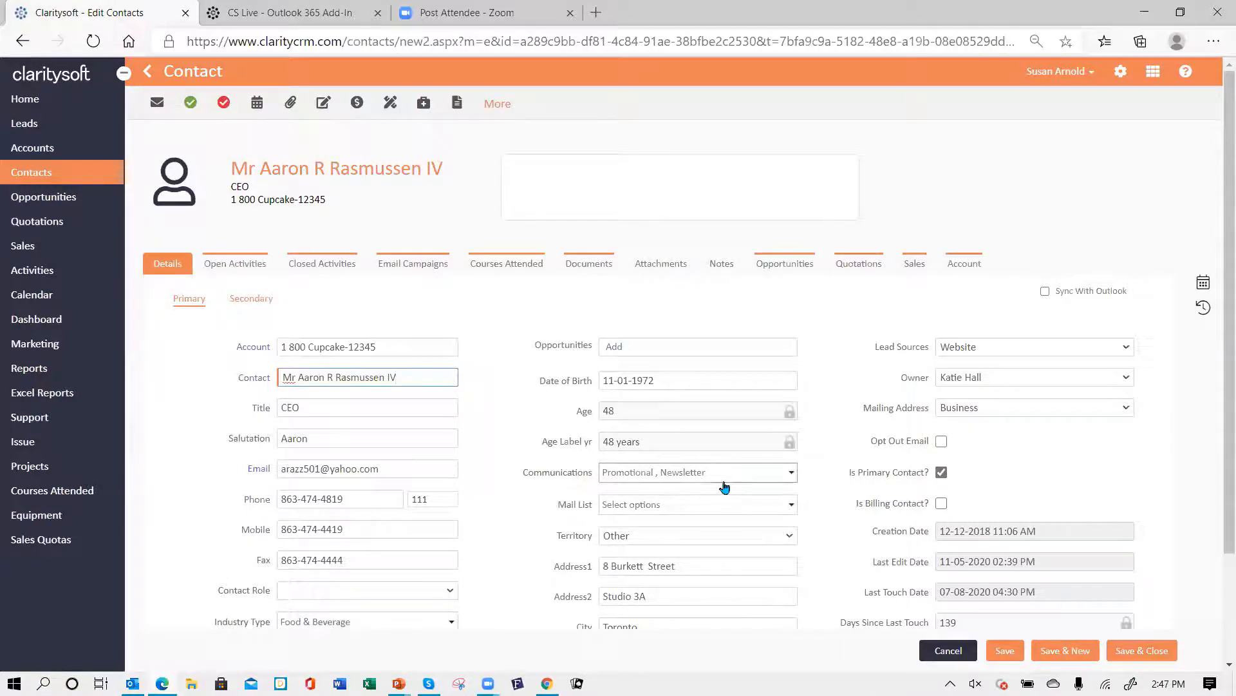
left_click(792, 472)
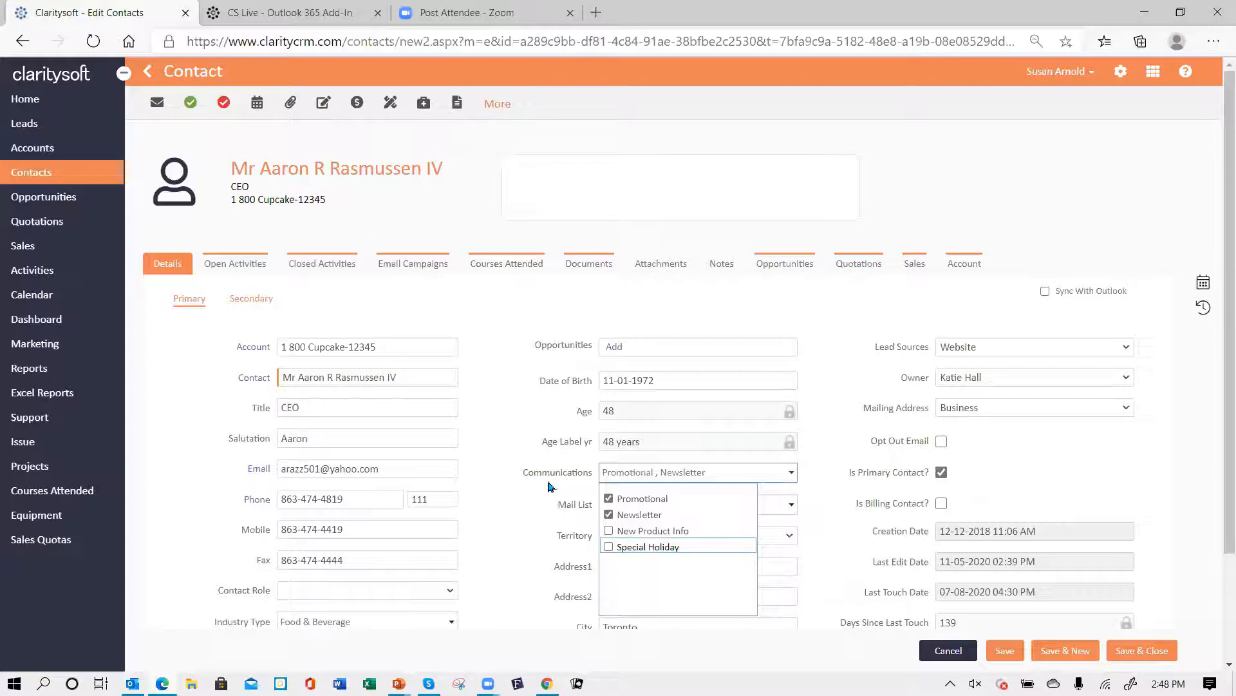
left_click(511, 509)
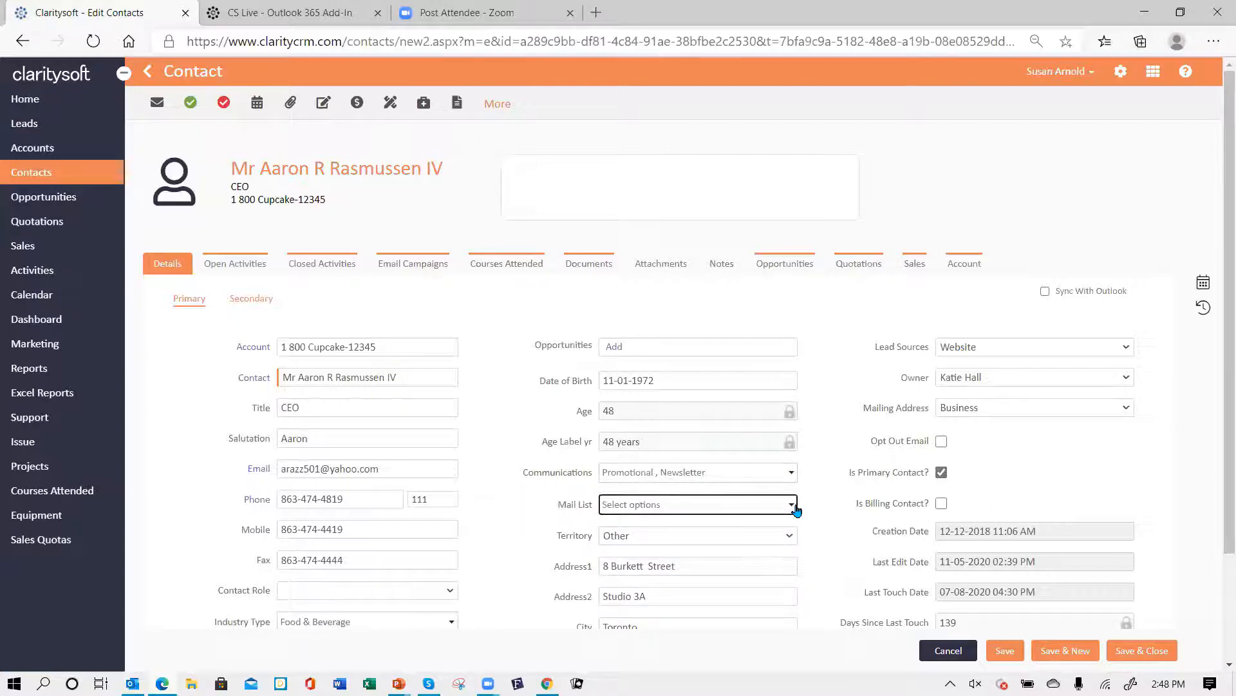
left_click(796, 509)
left_click(532, 498)
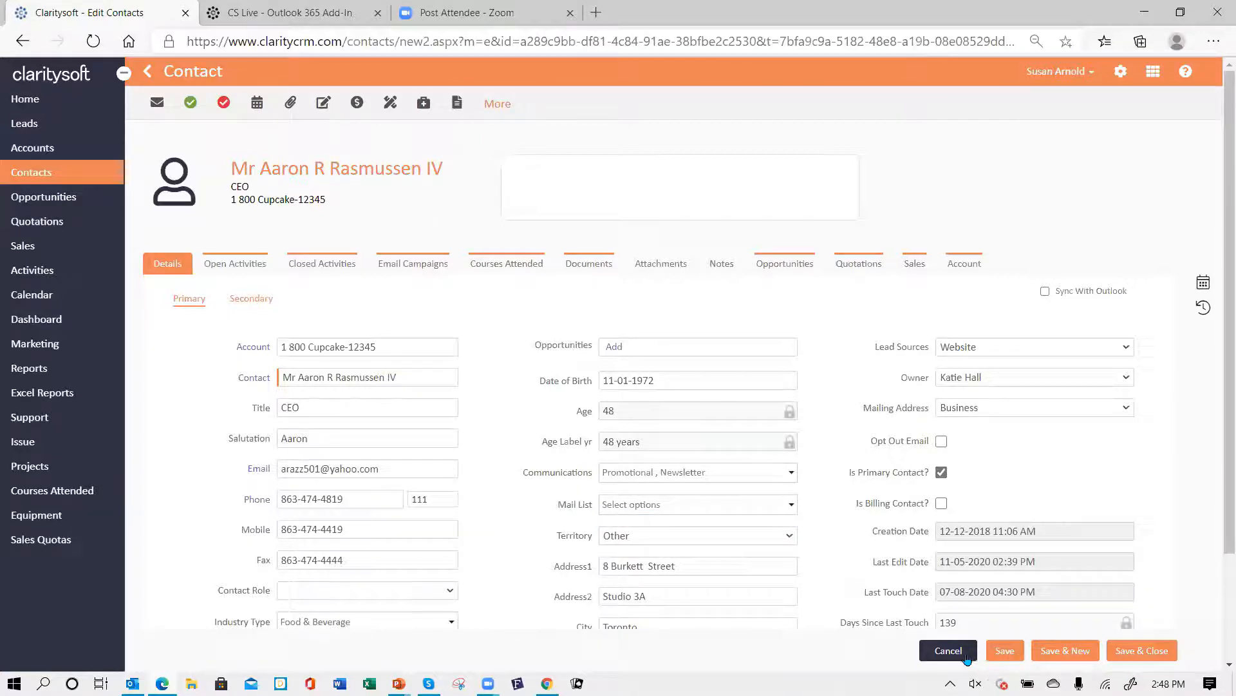
left_click(949, 651)
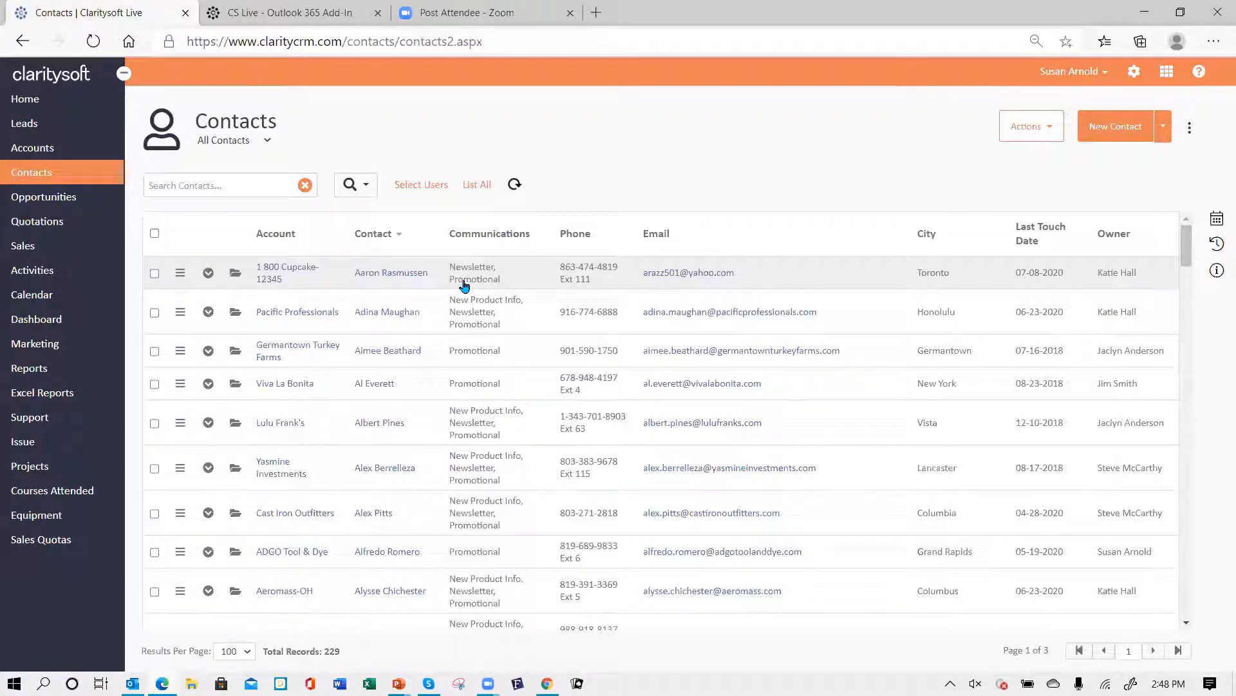
- Run an advanced contact search filtering Communications by Promotional
left_click(366, 187)
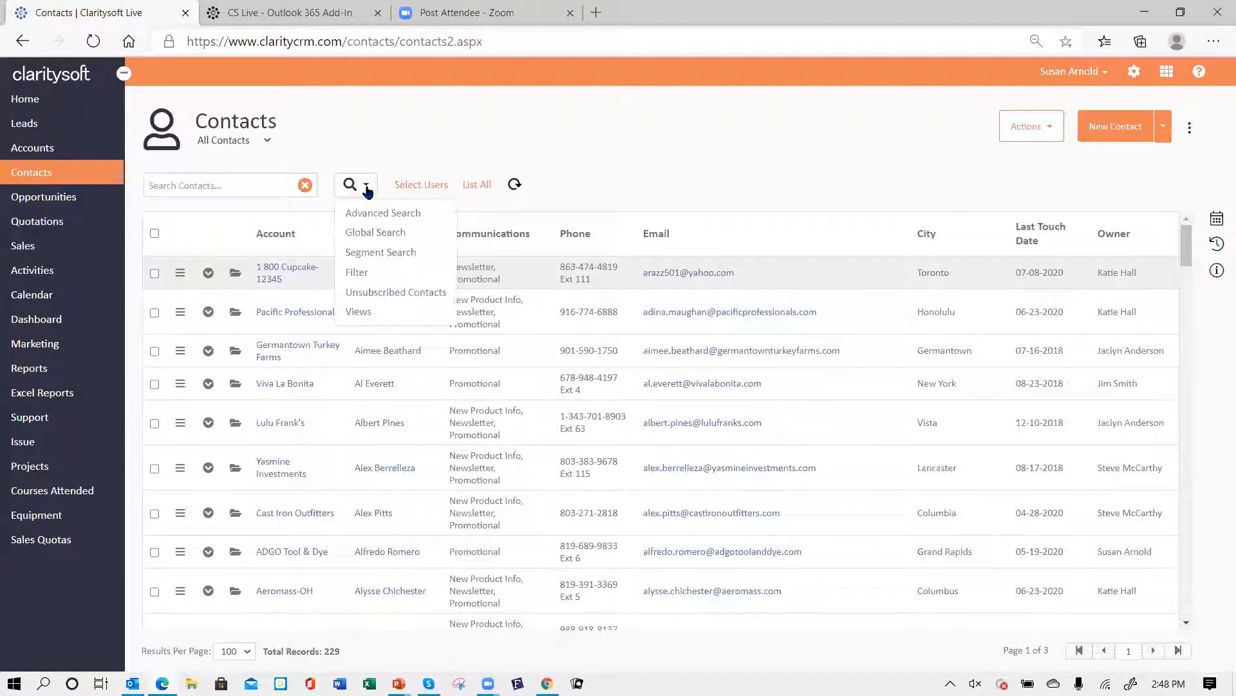
left_click(380, 212)
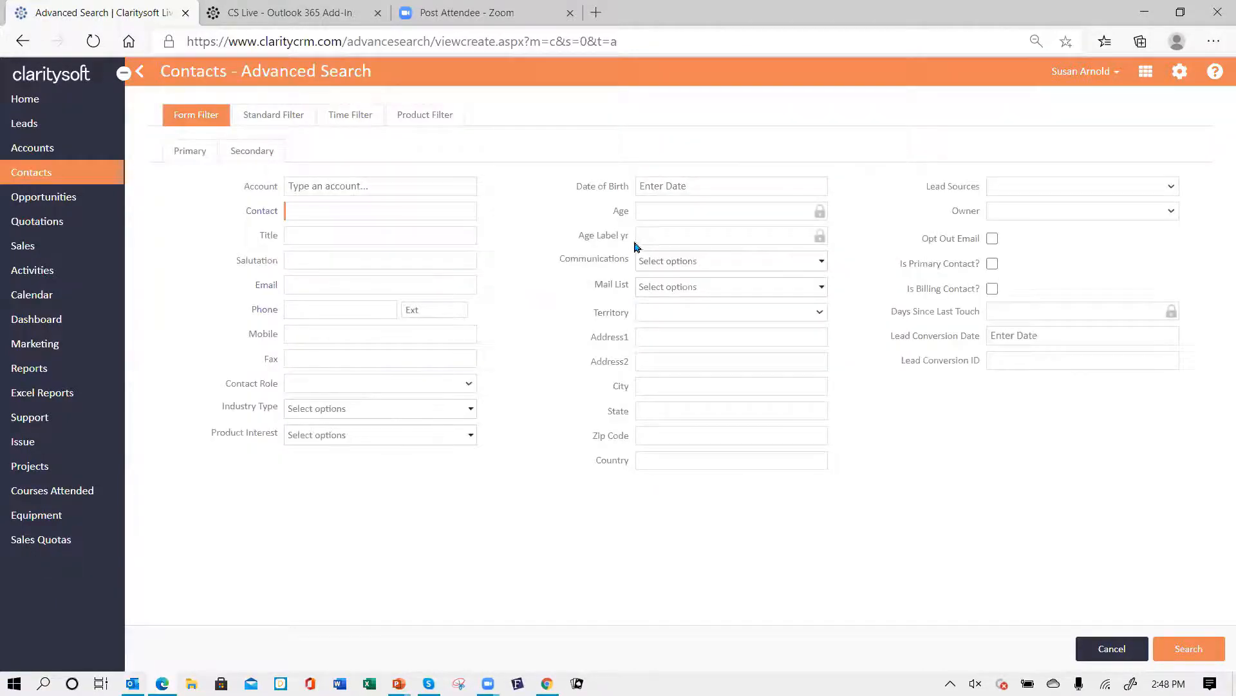
left_click(822, 261)
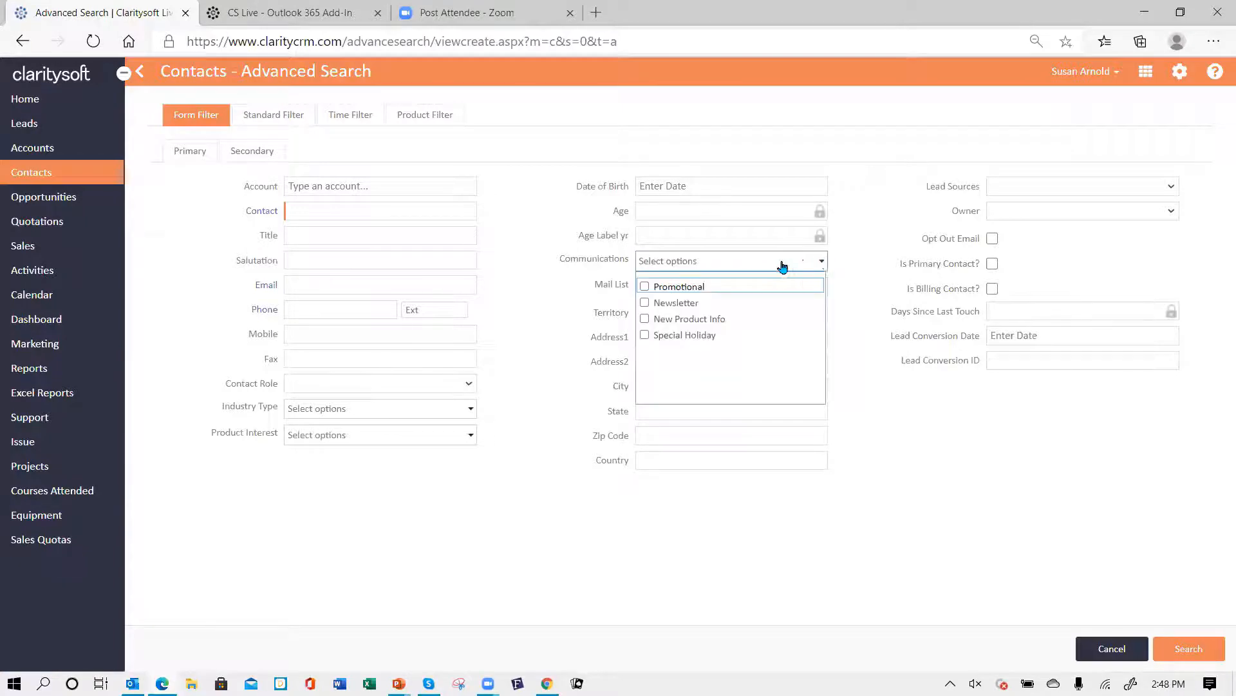
left_click(645, 286)
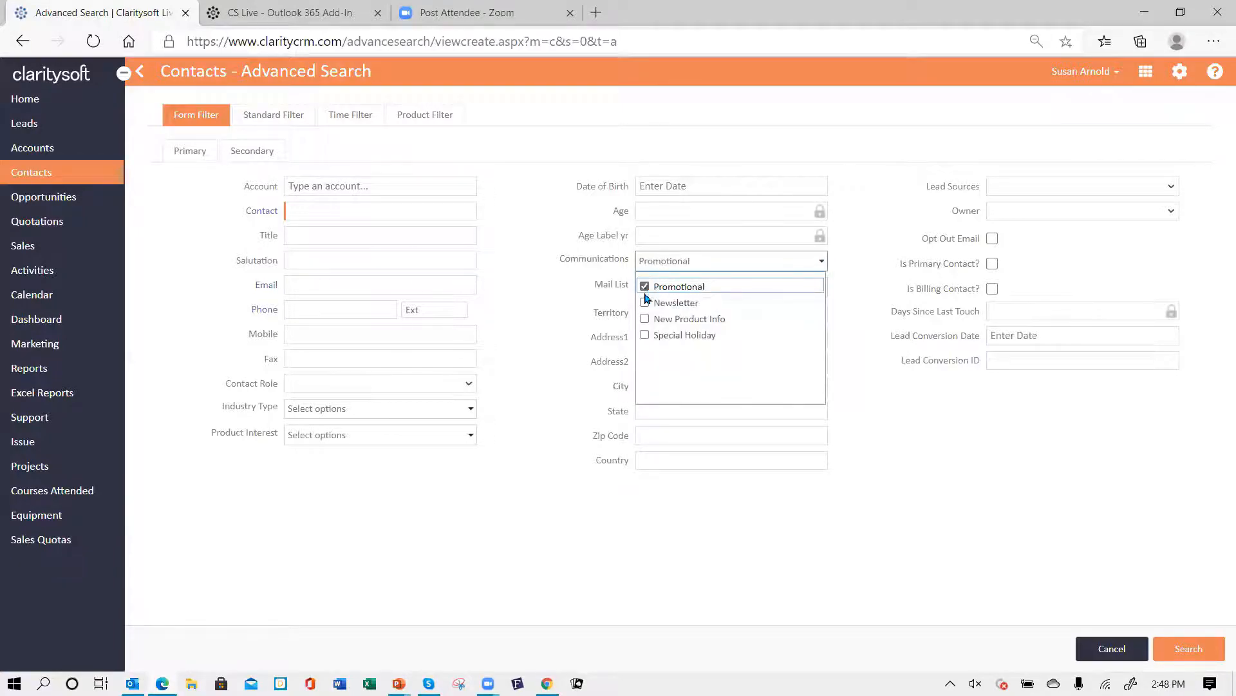
left_click(1188, 651)
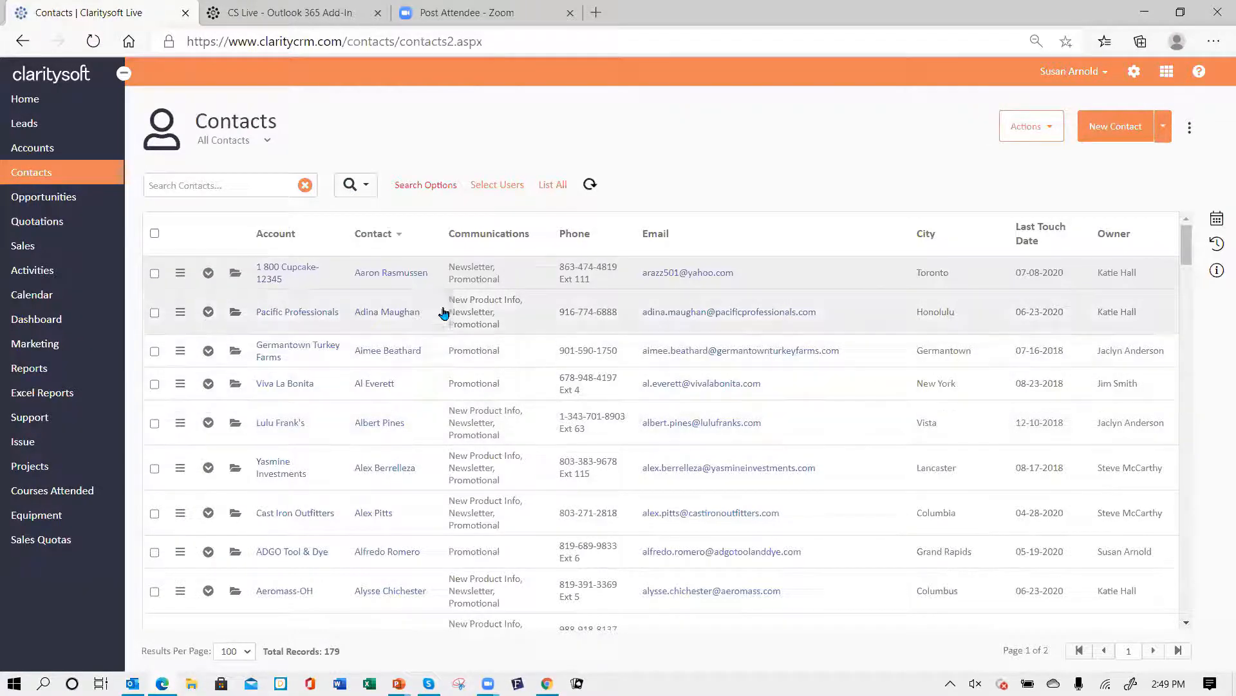
- Save the search results as a new view named "Promotion email list"
left_click(427, 187)
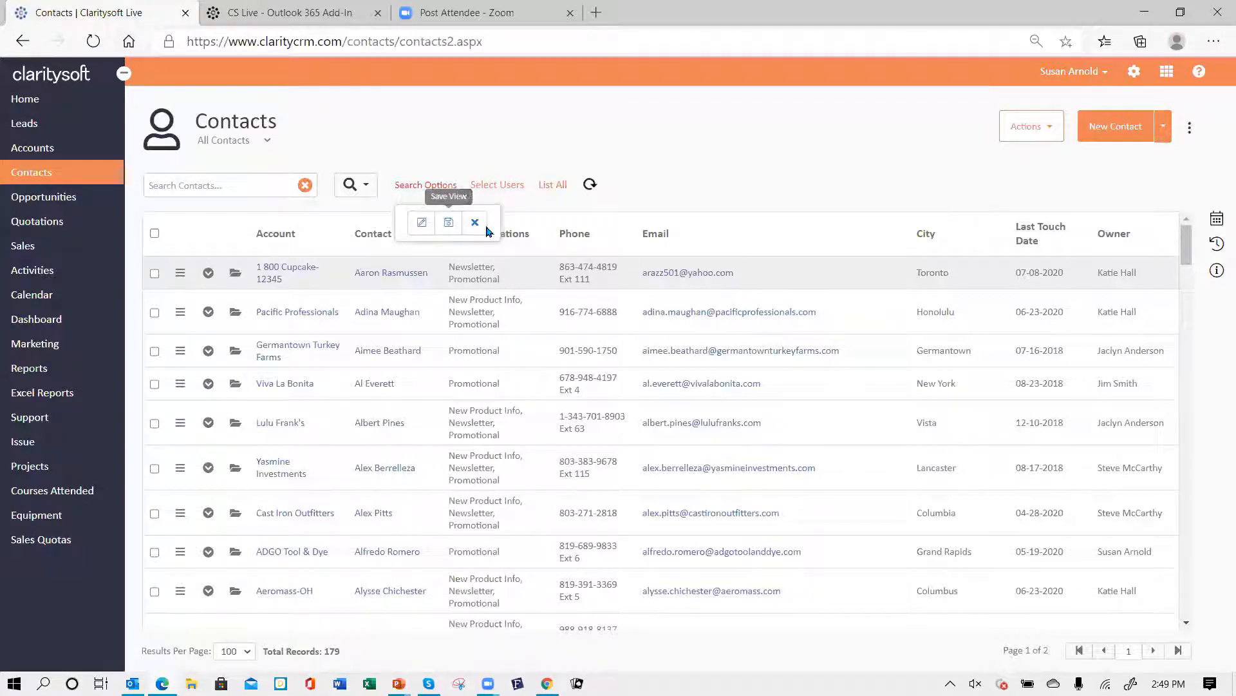
left_click(449, 223)
type("P")
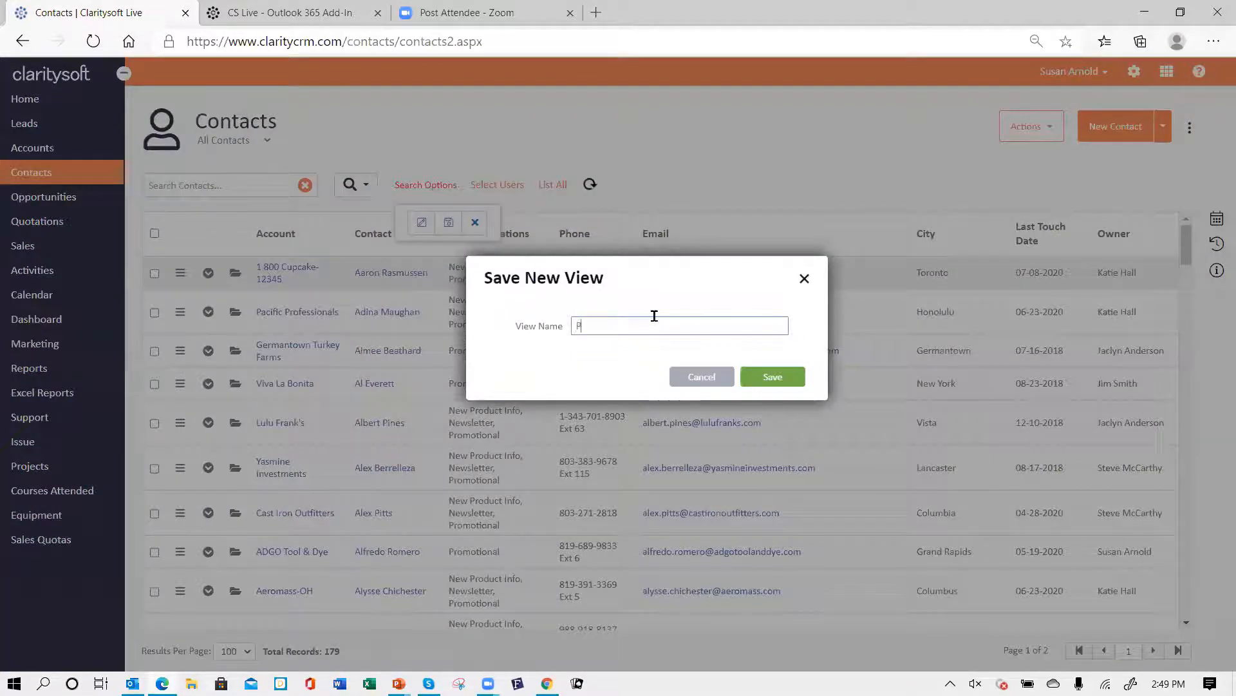
type("romotion email list")
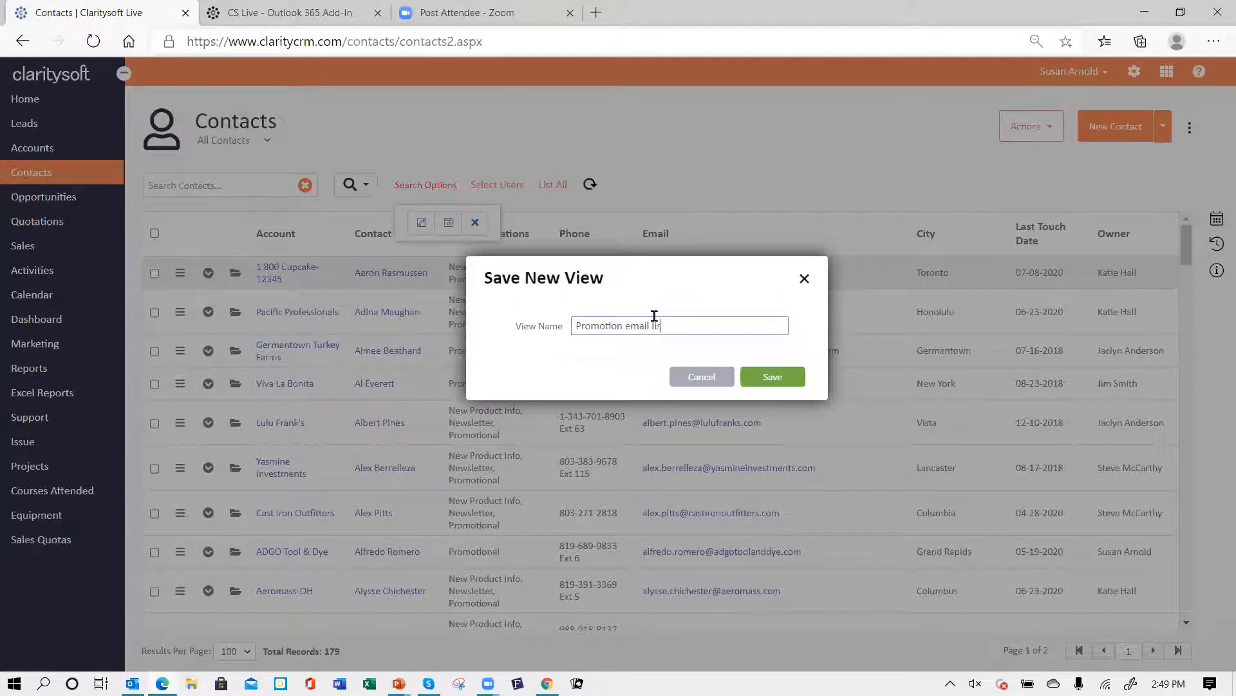
left_click(768, 380)
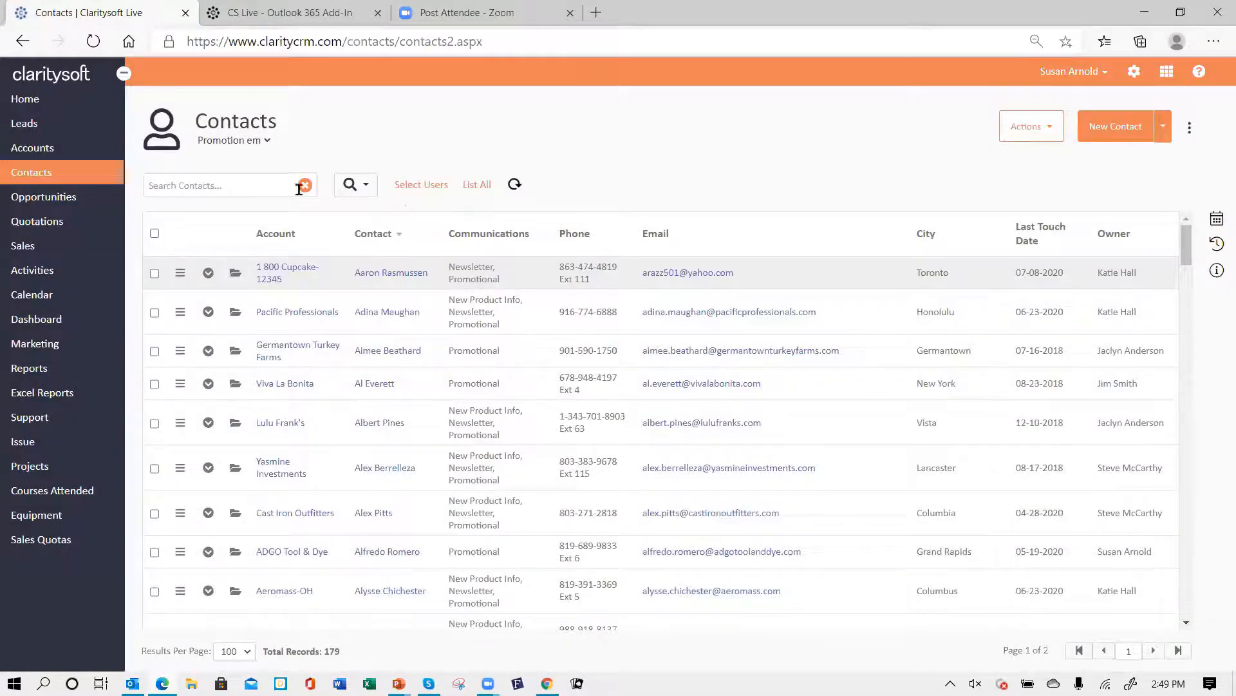
- Switch to the All Contacts view and back to the Promotion email list view
left_click(268, 141)
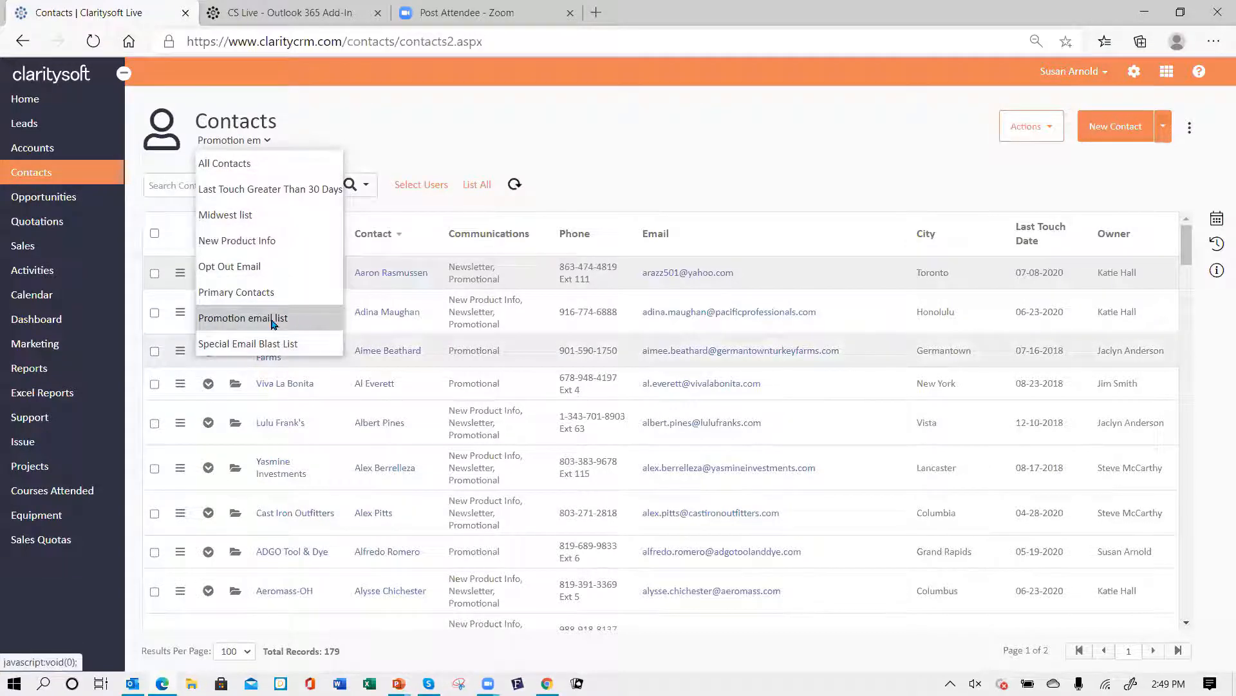
left_click(268, 164)
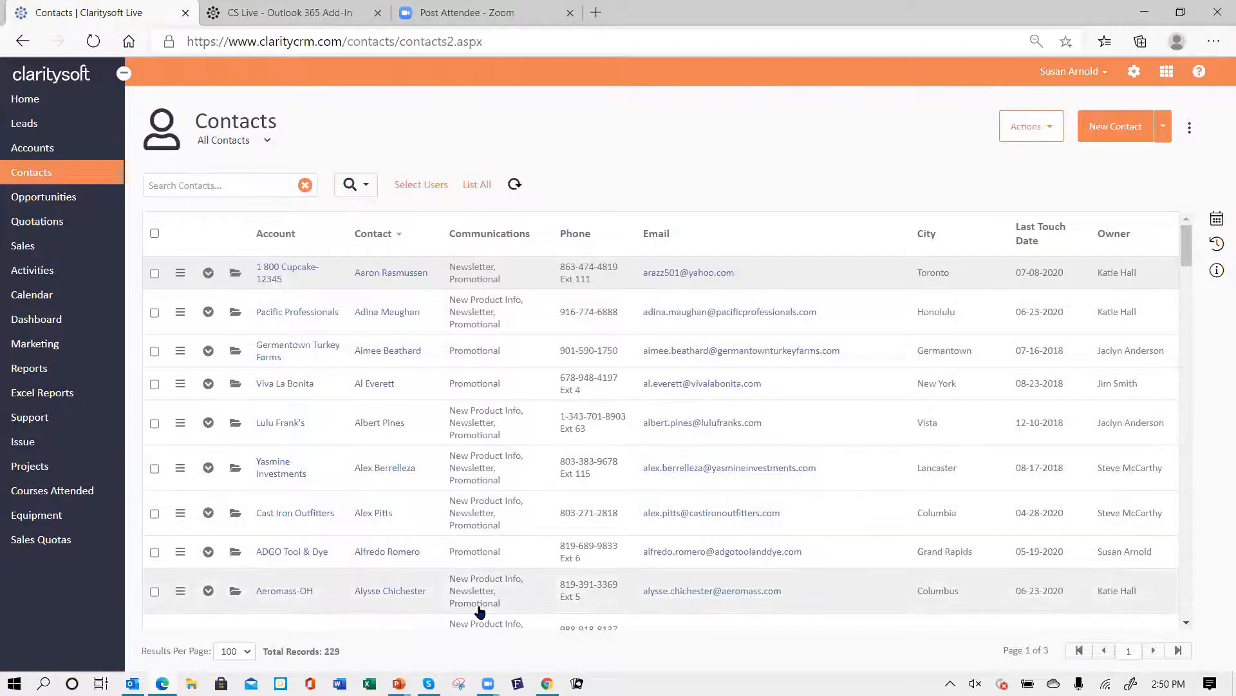
left_click(269, 141)
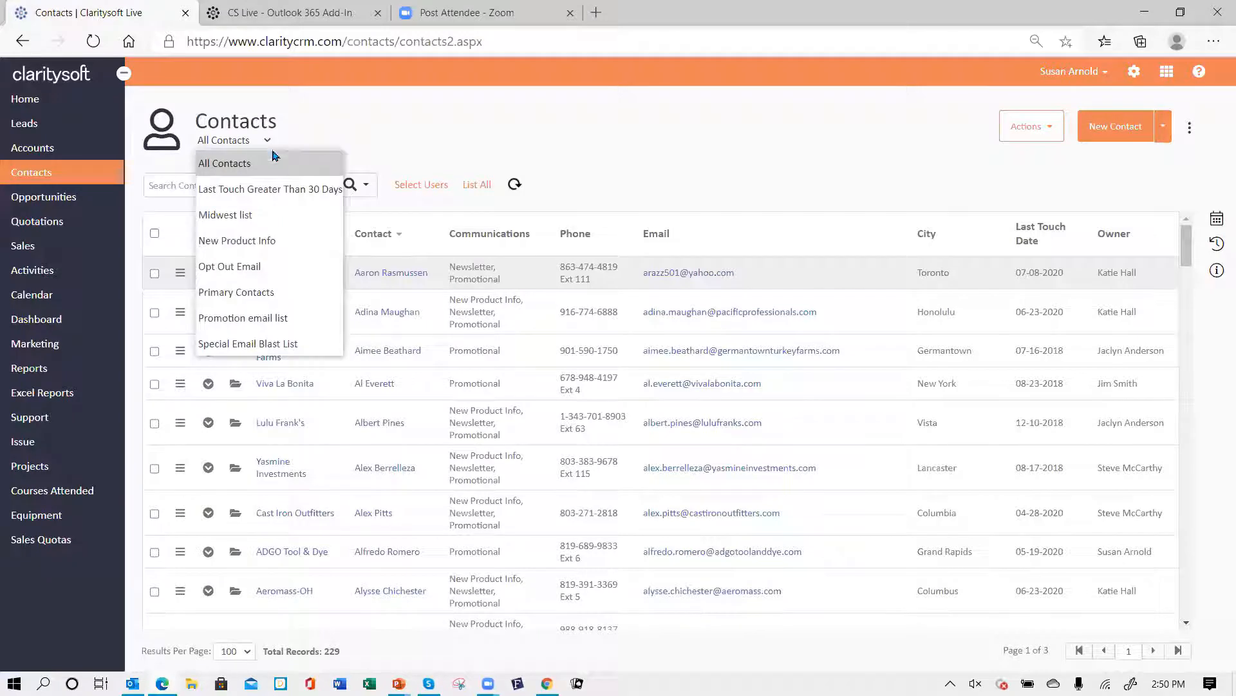
left_click(298, 320)
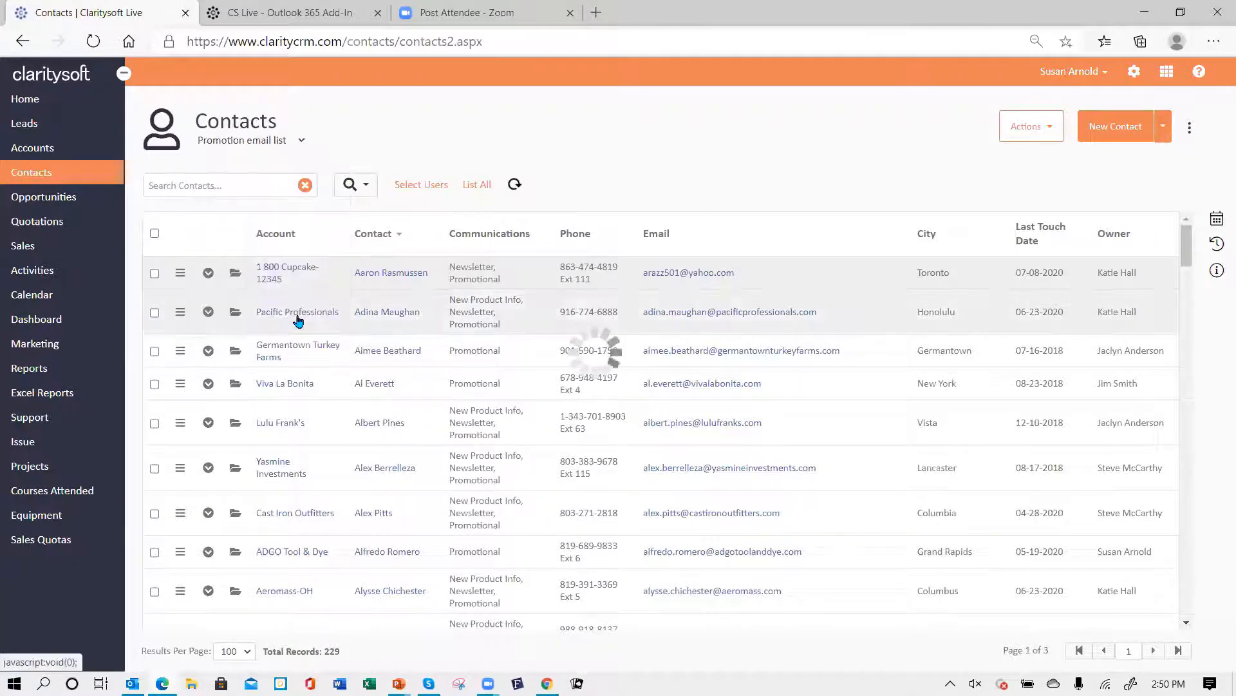
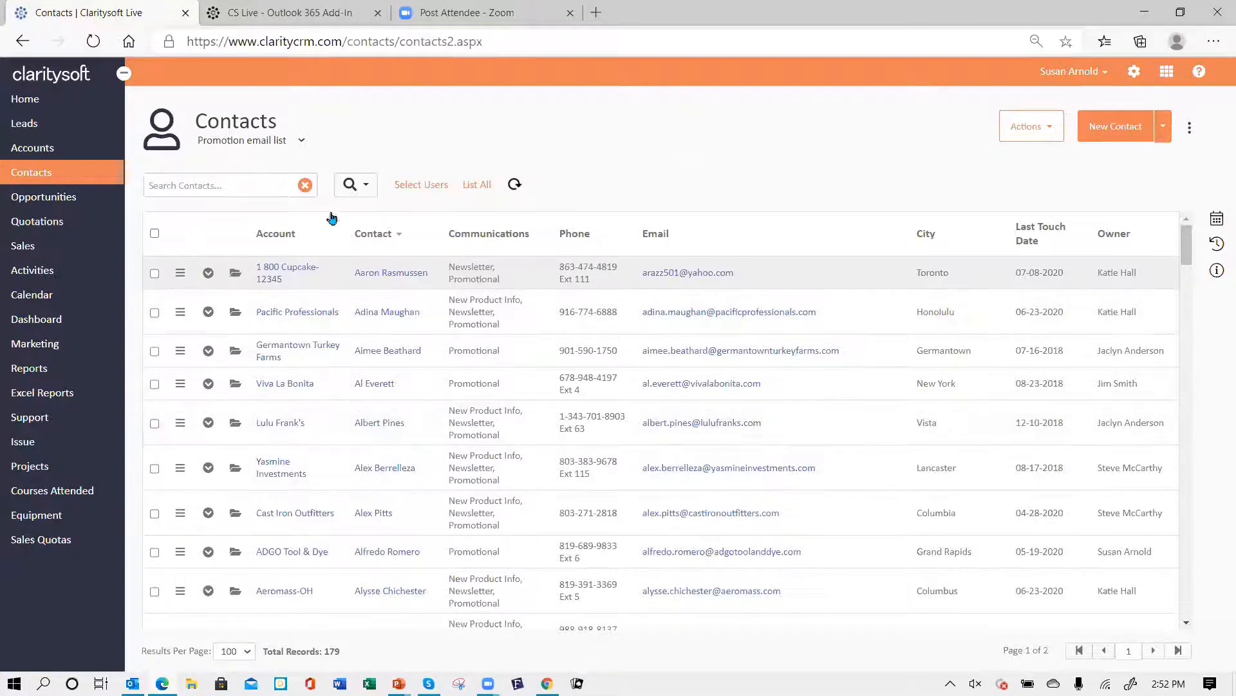
- Switch to the Special Email Blast List view and start an email to all of its filtered contacts
left_click(301, 142)
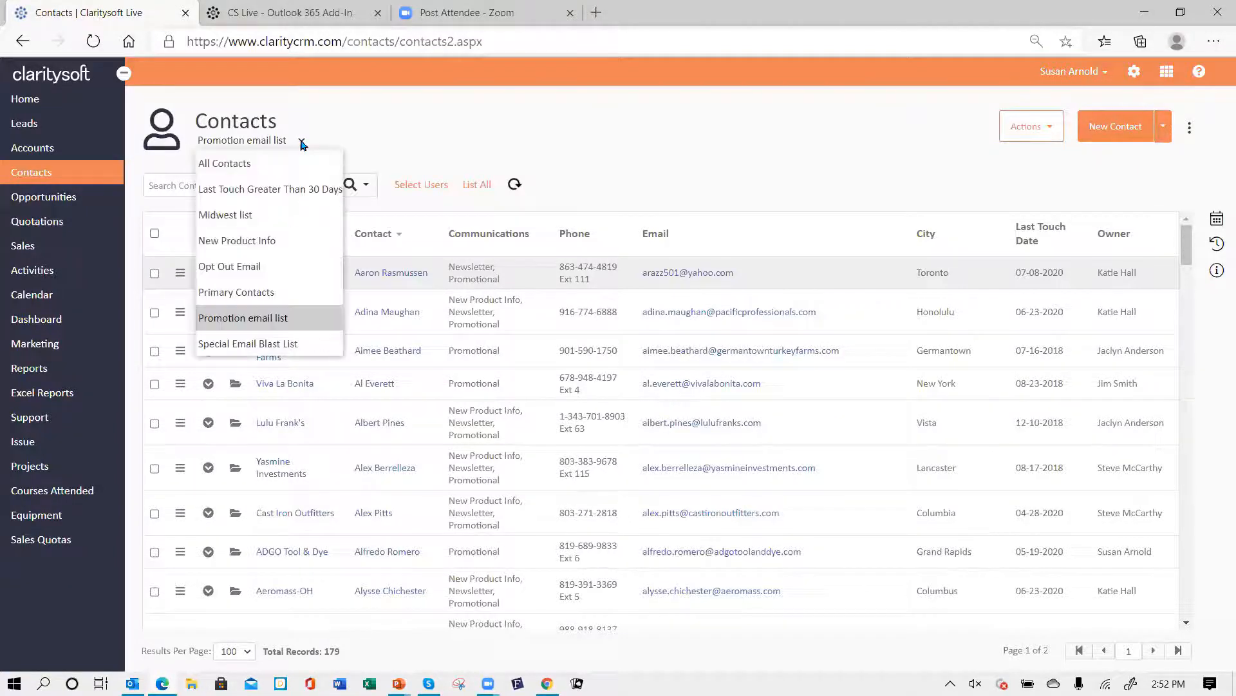
left_click(284, 347)
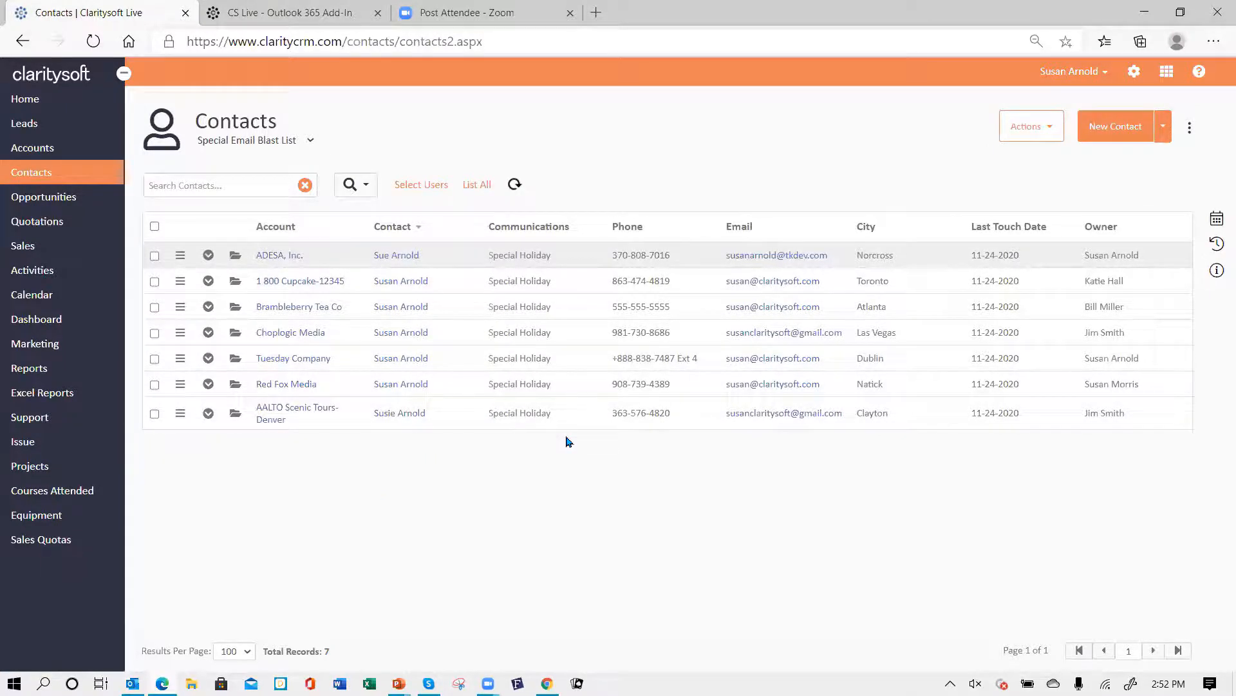
left_click(155, 226)
left_click(1050, 132)
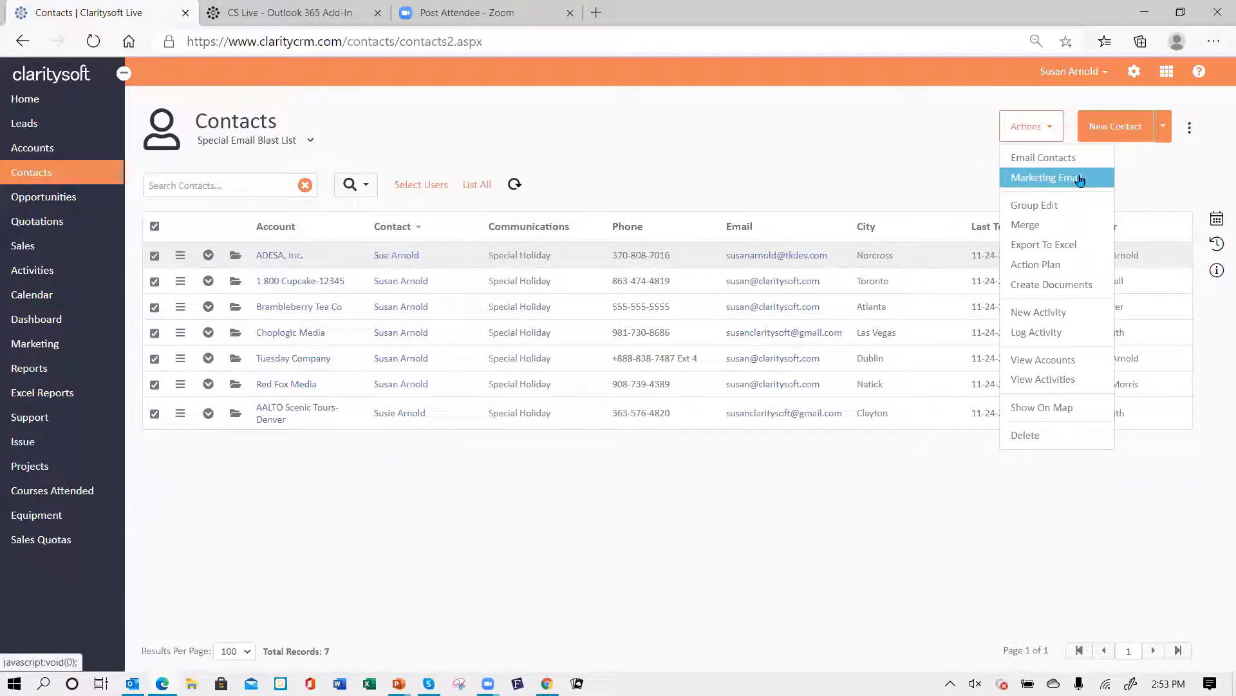
left_click(1040, 161)
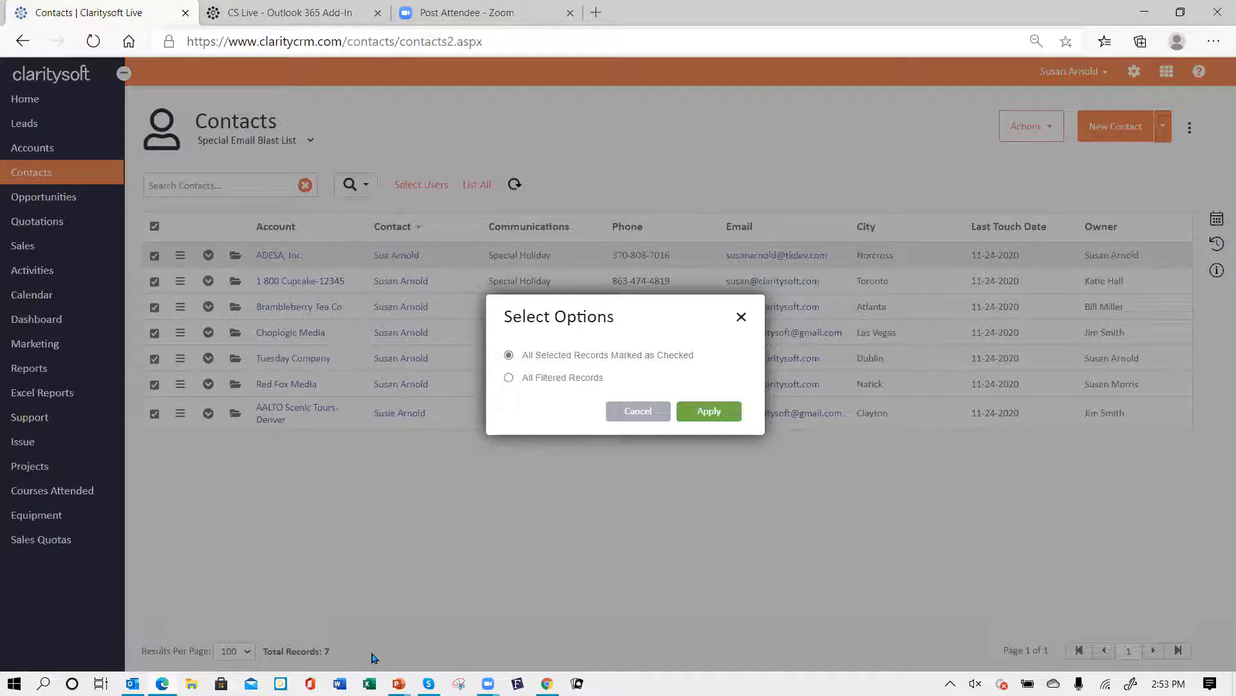
left_click(509, 377)
left_click(712, 413)
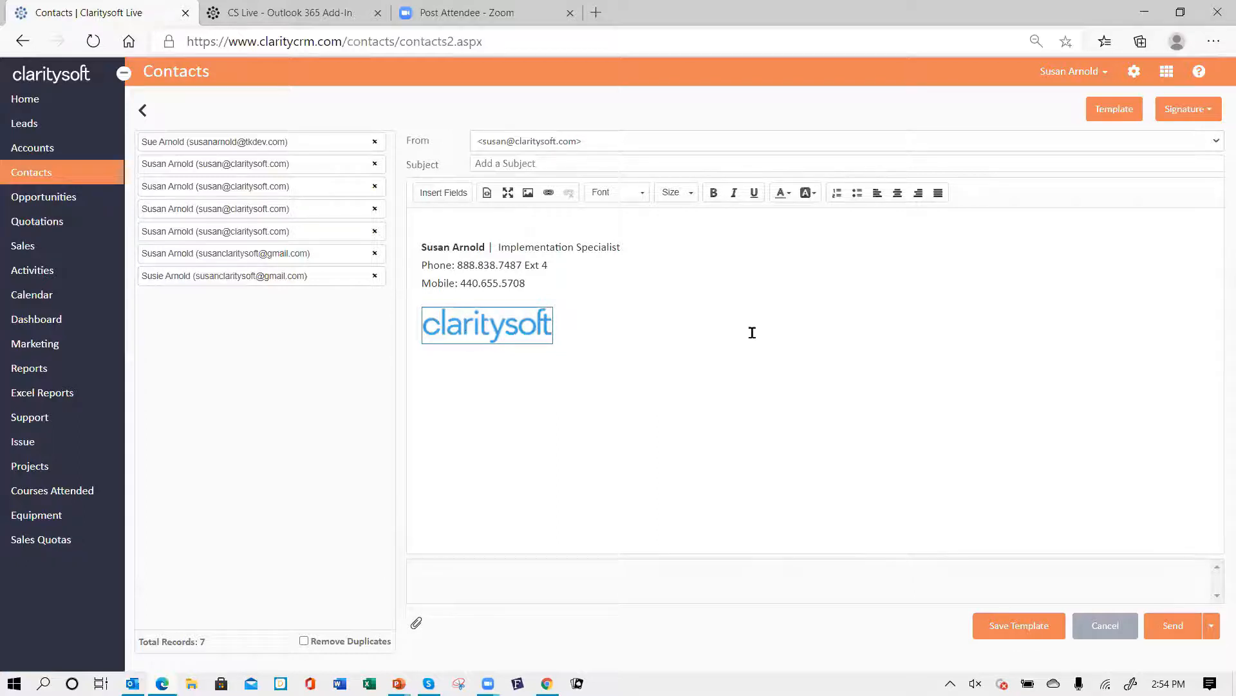
- Insert the Best Coffees signature and the November Coffee specials template into the email
left_click(1209, 111)
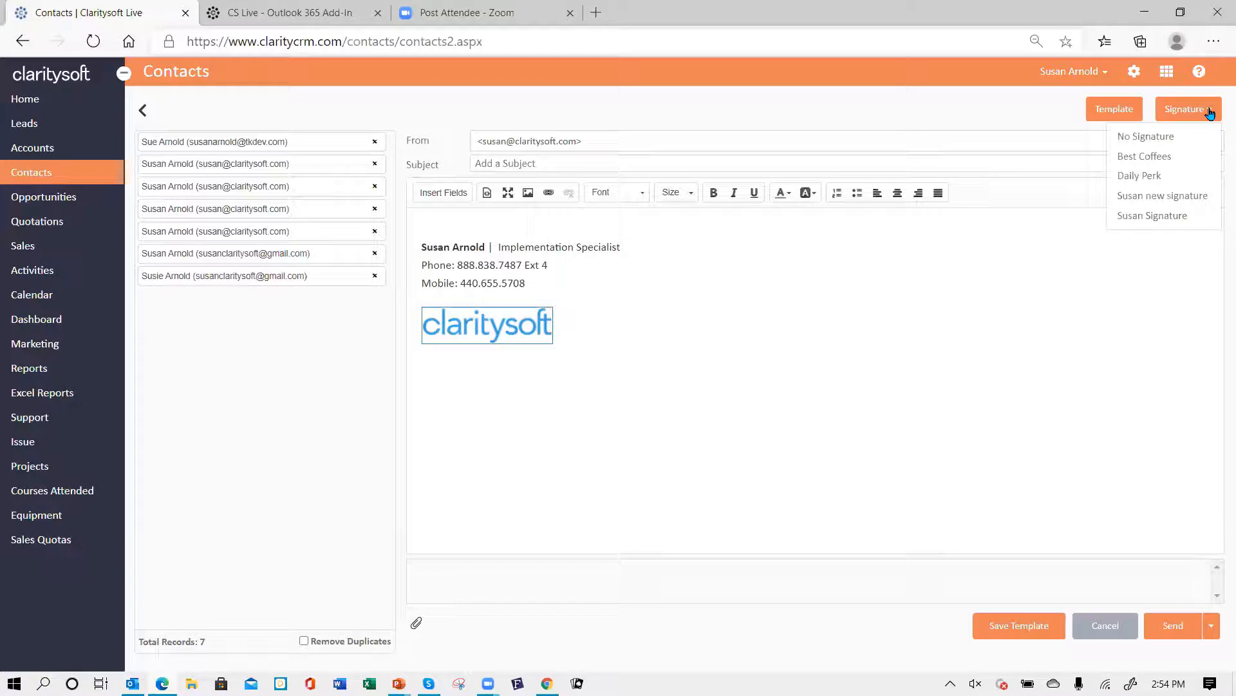
left_click(1159, 156)
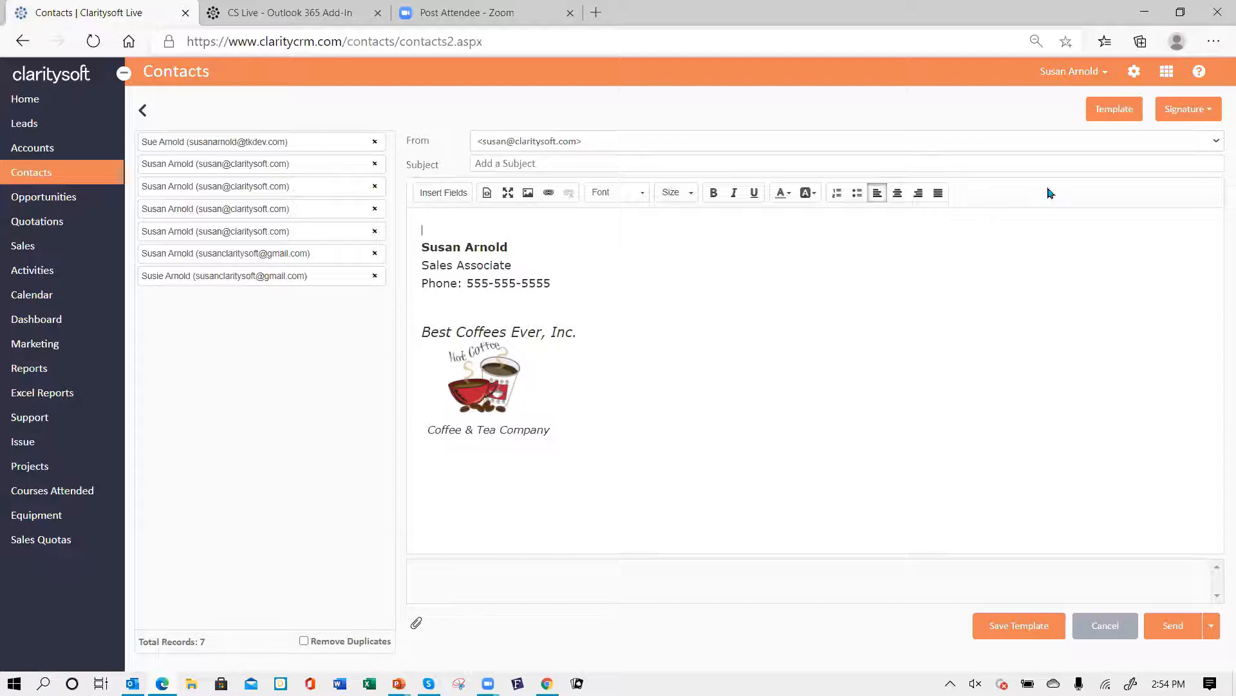
left_click(1116, 110)
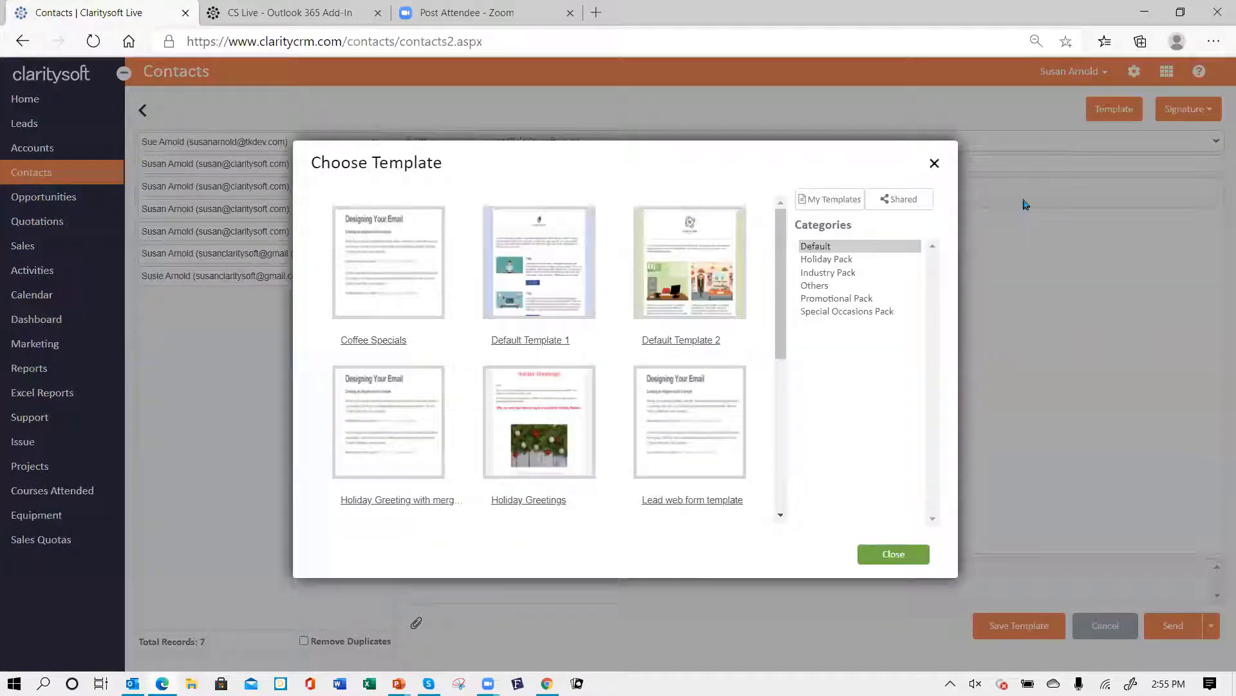
scroll(571, 403, "down", 2)
scroll(571, 403, "down", 3)
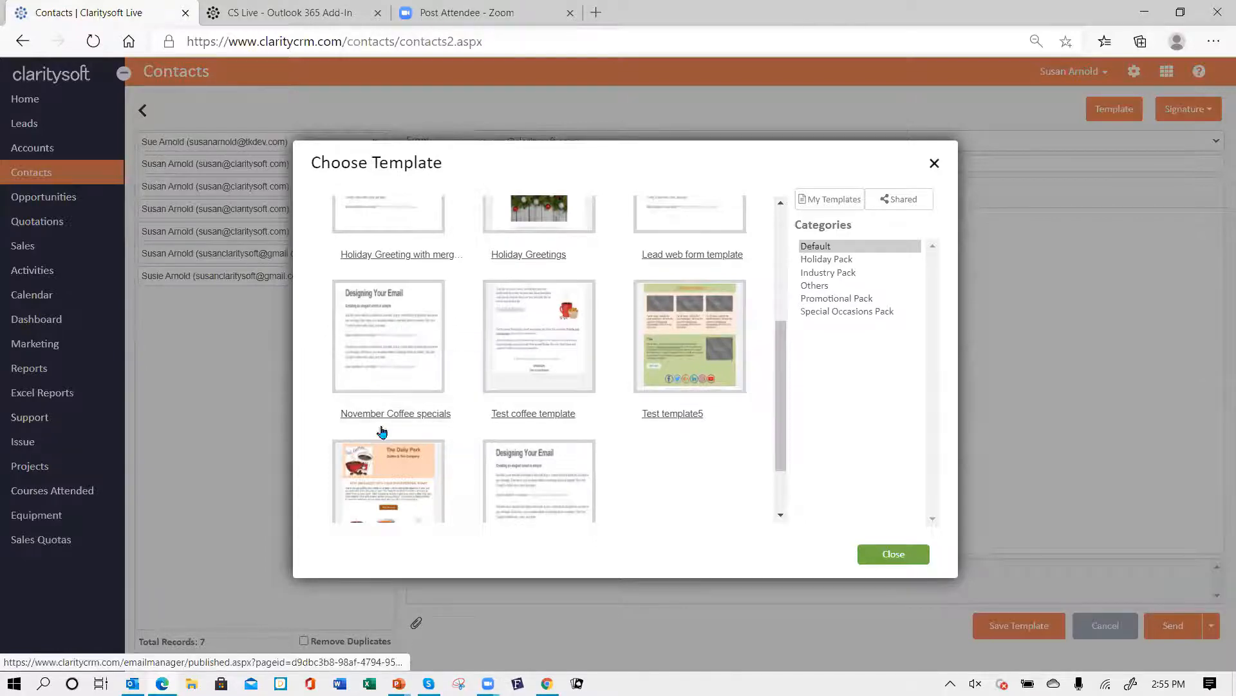
left_click(395, 327)
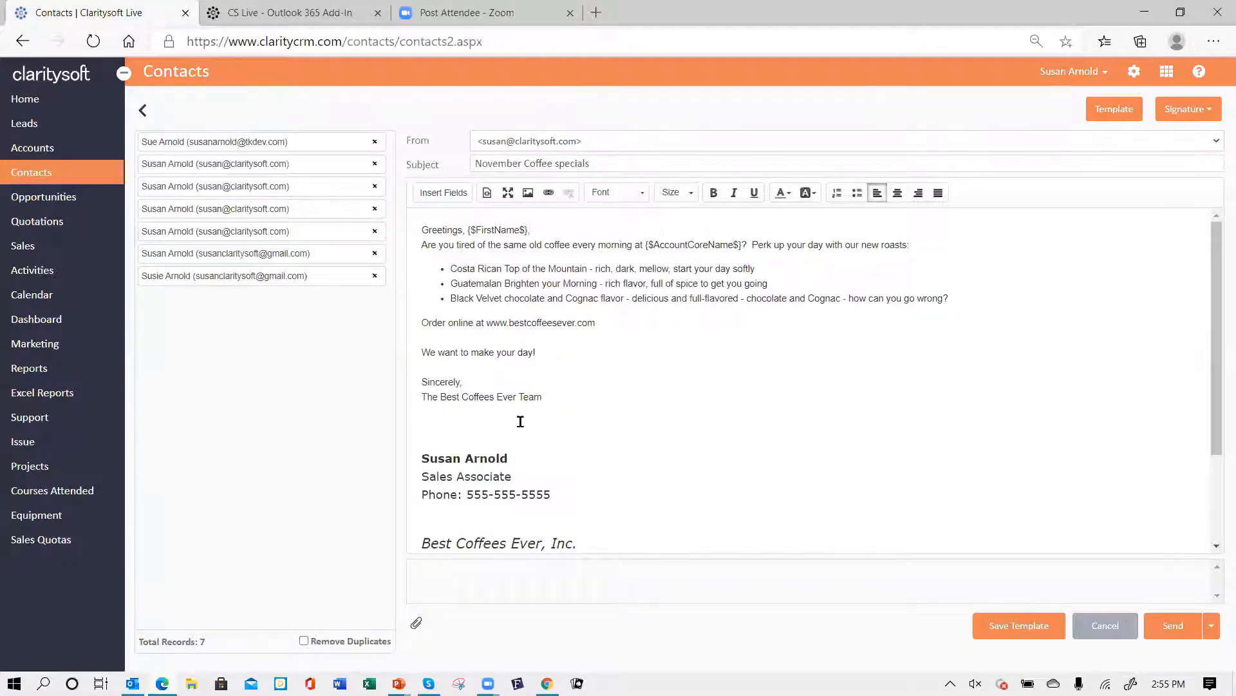
- Replace the closing line "The Best Coffees Ever Team" with "Susan"
scroll(623, 425, "down", 2)
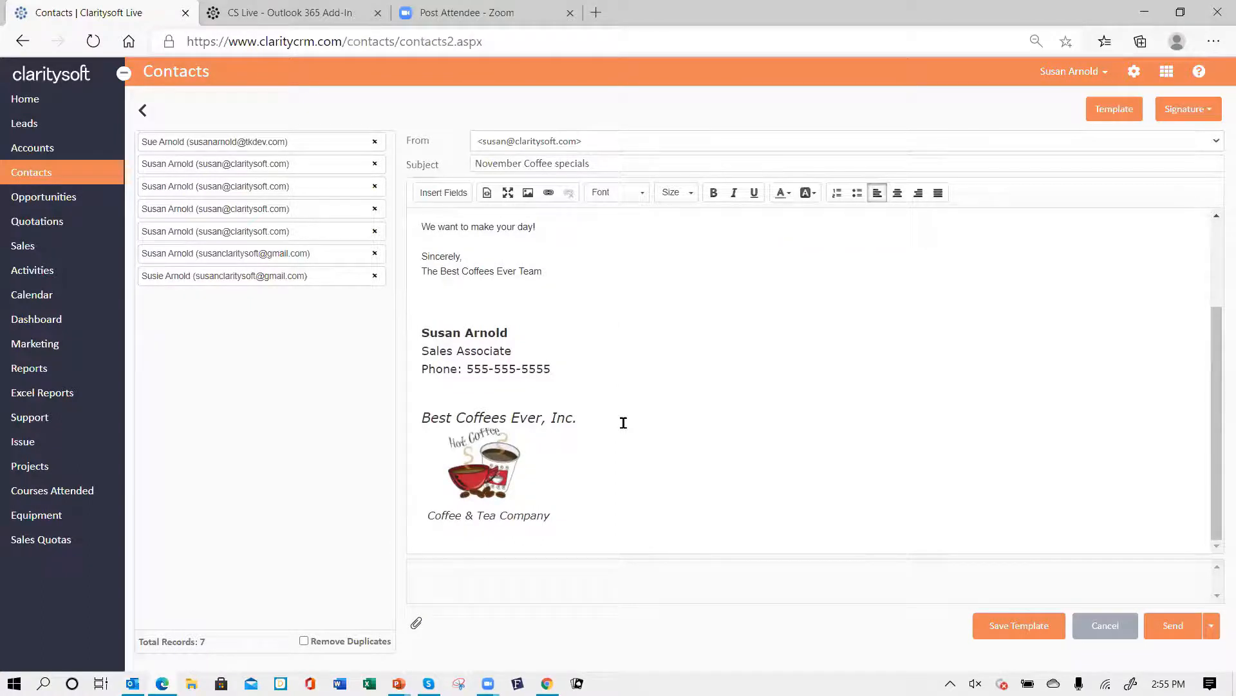
scroll(593, 291, "up", 2)
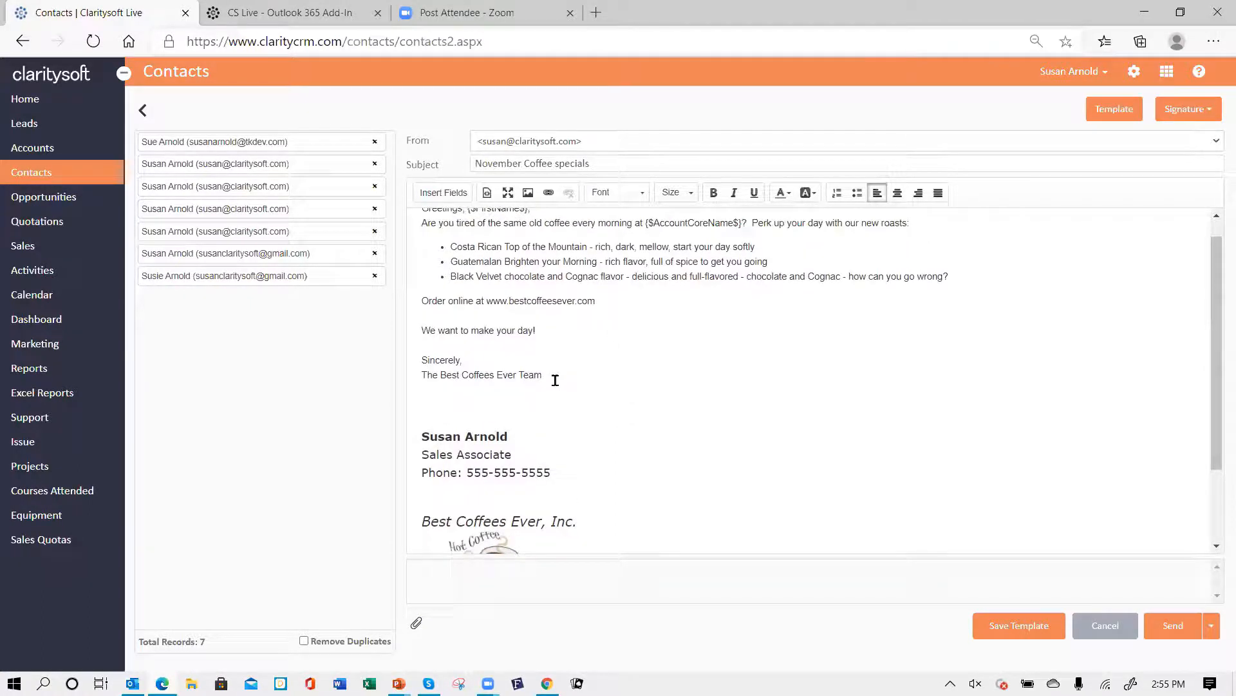
left_click_drag(555, 380, 413, 377)
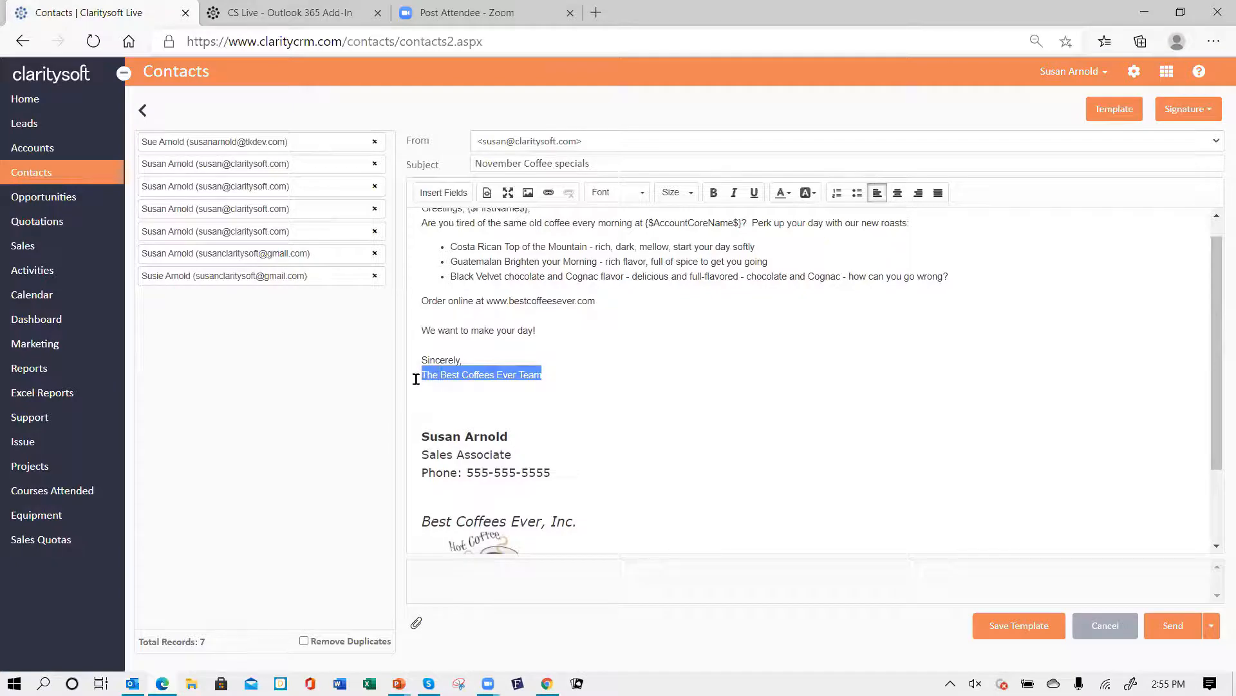
key("Delete")
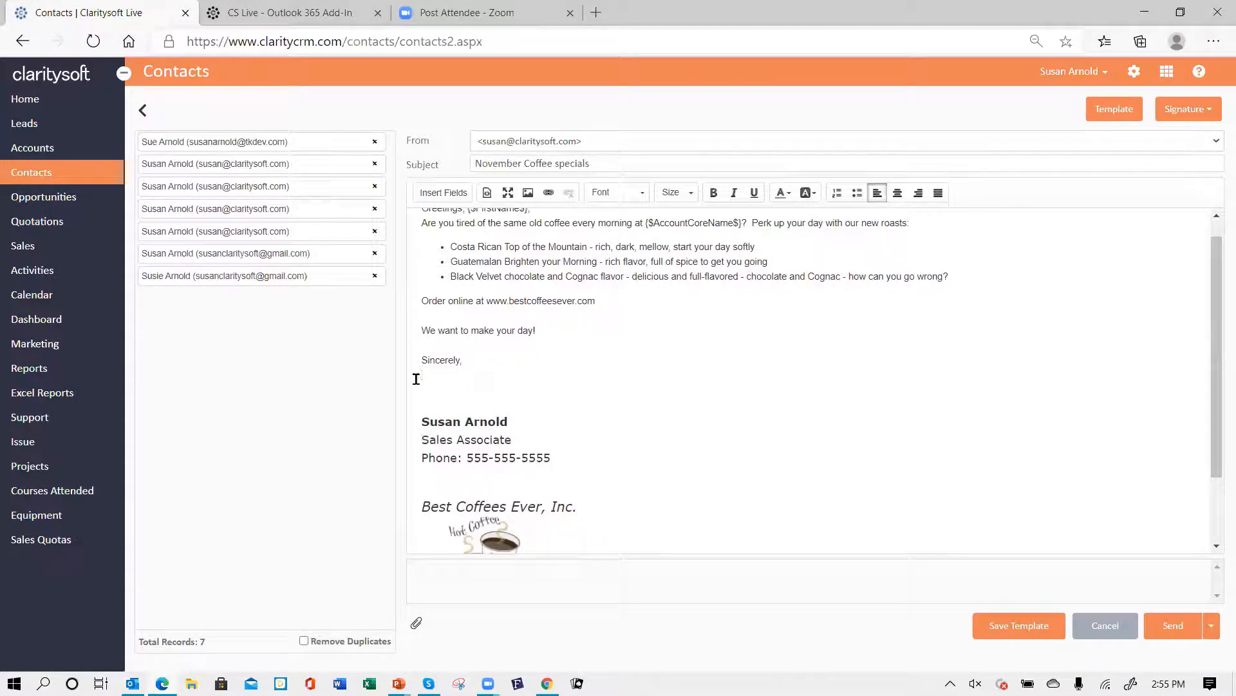
key("Delete")
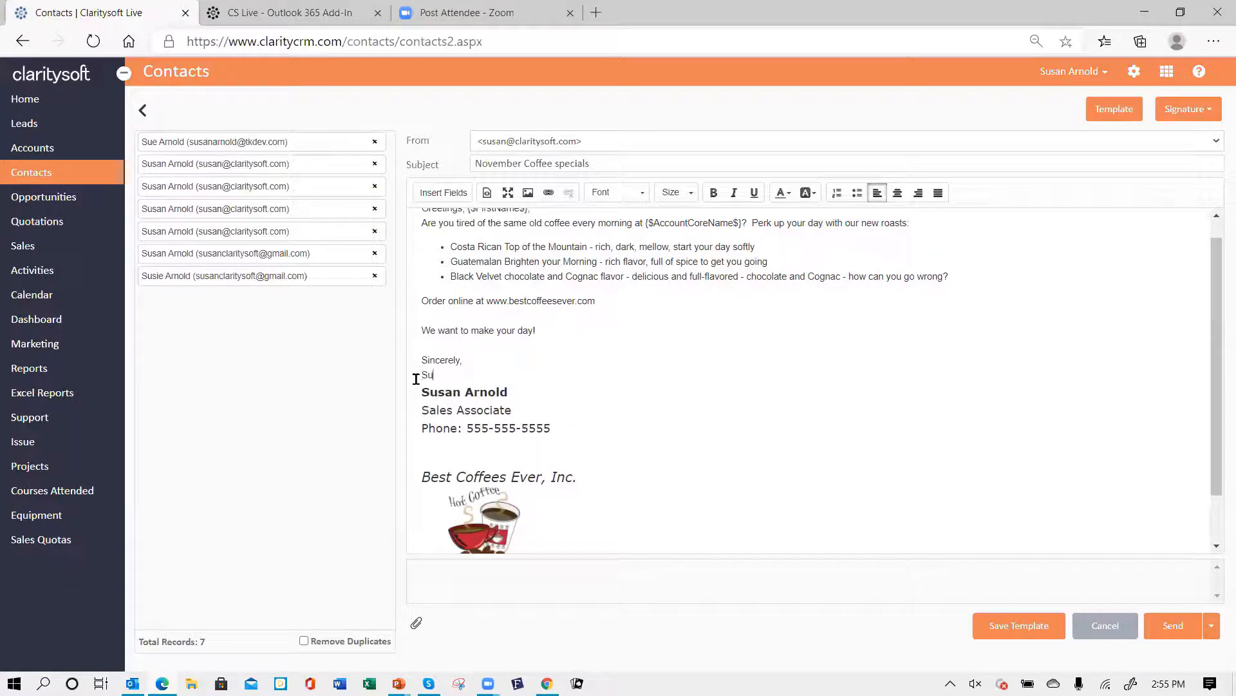
key("Return")
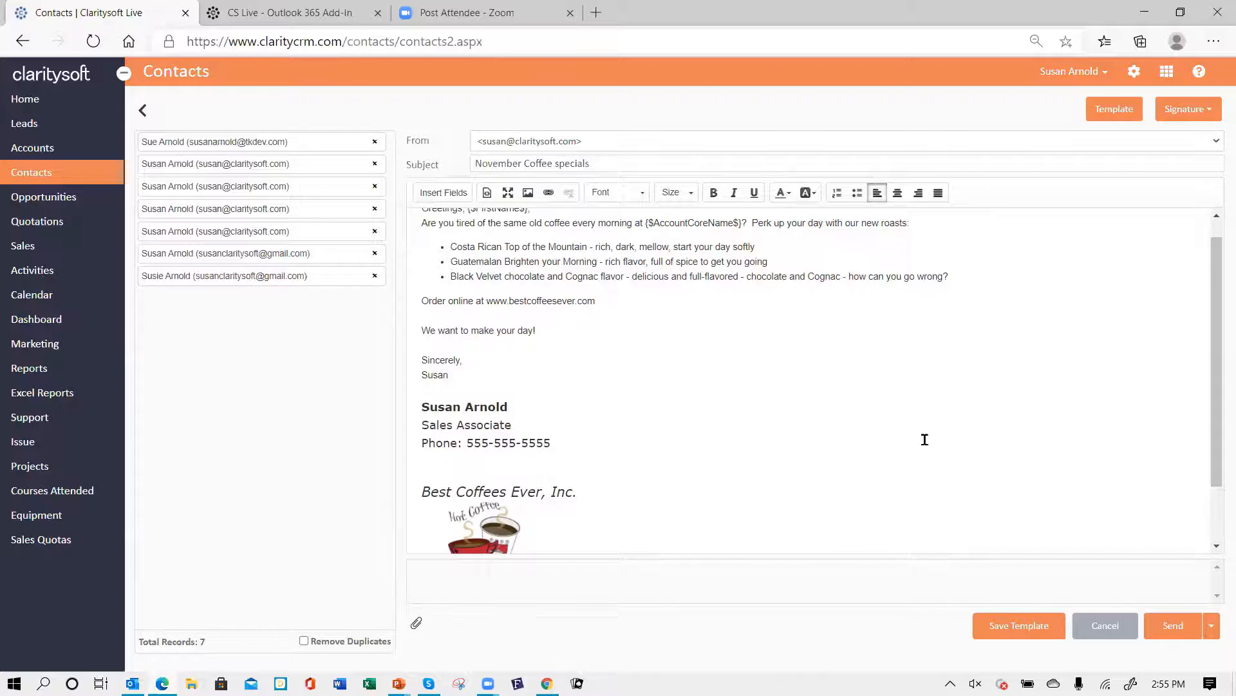
scroll(925, 439, "down", 2)
scroll(934, 429, "up", 3)
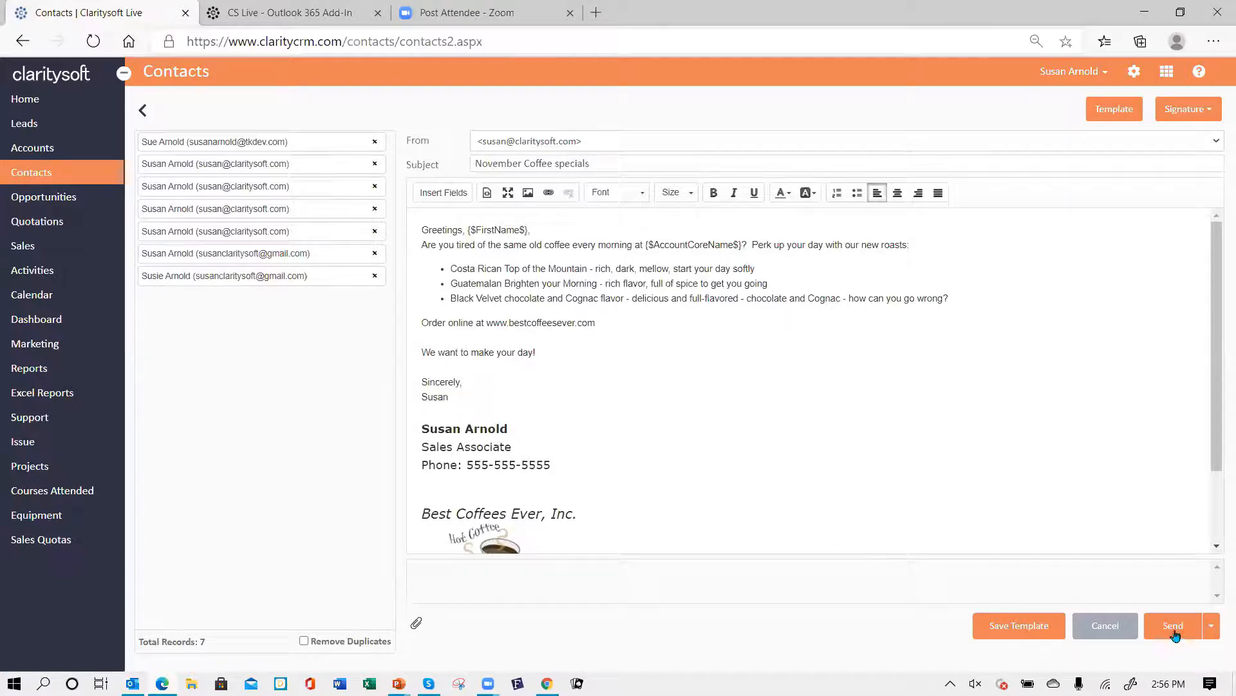
- Send the email now to the selected contacts and confirm sending
left_click(1214, 633)
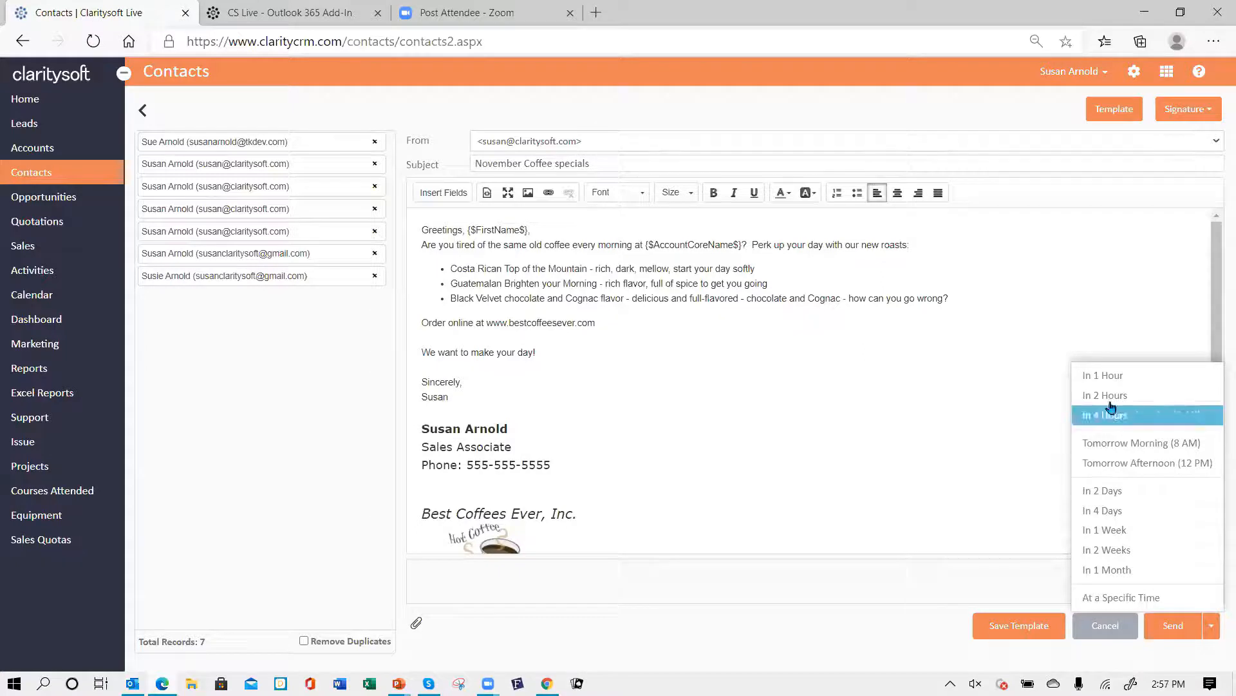
left_click(1000, 442)
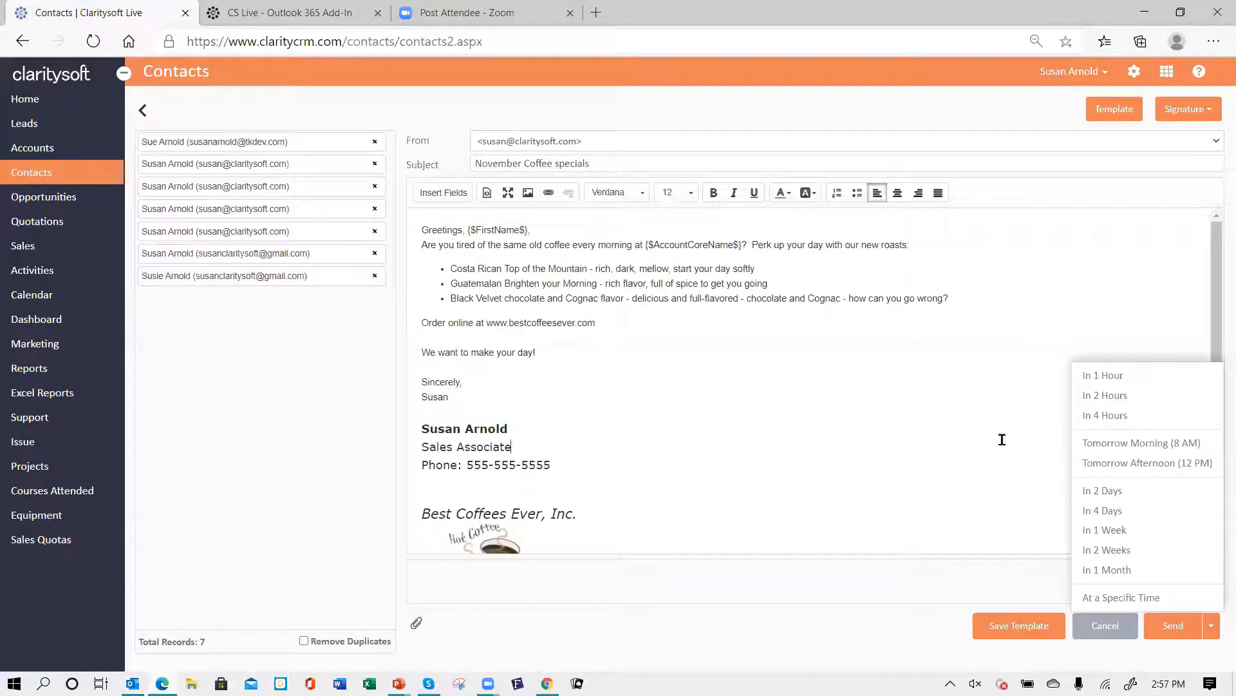
left_click(1173, 628)
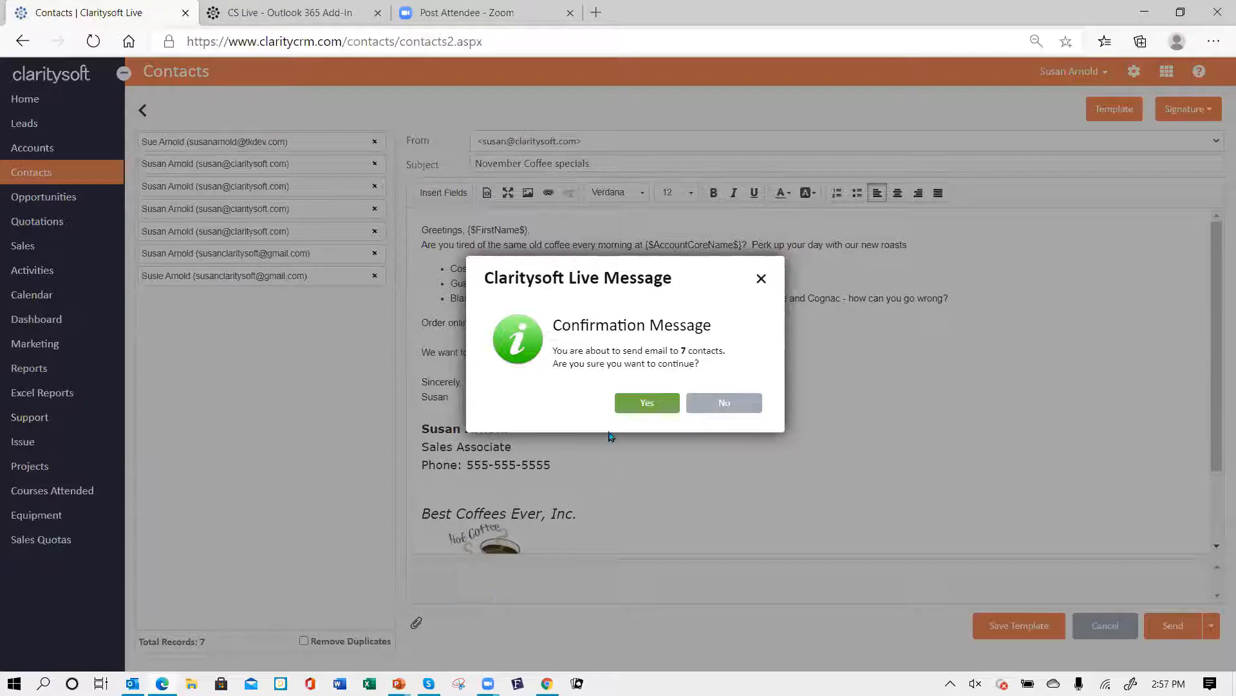
left_click(649, 405)
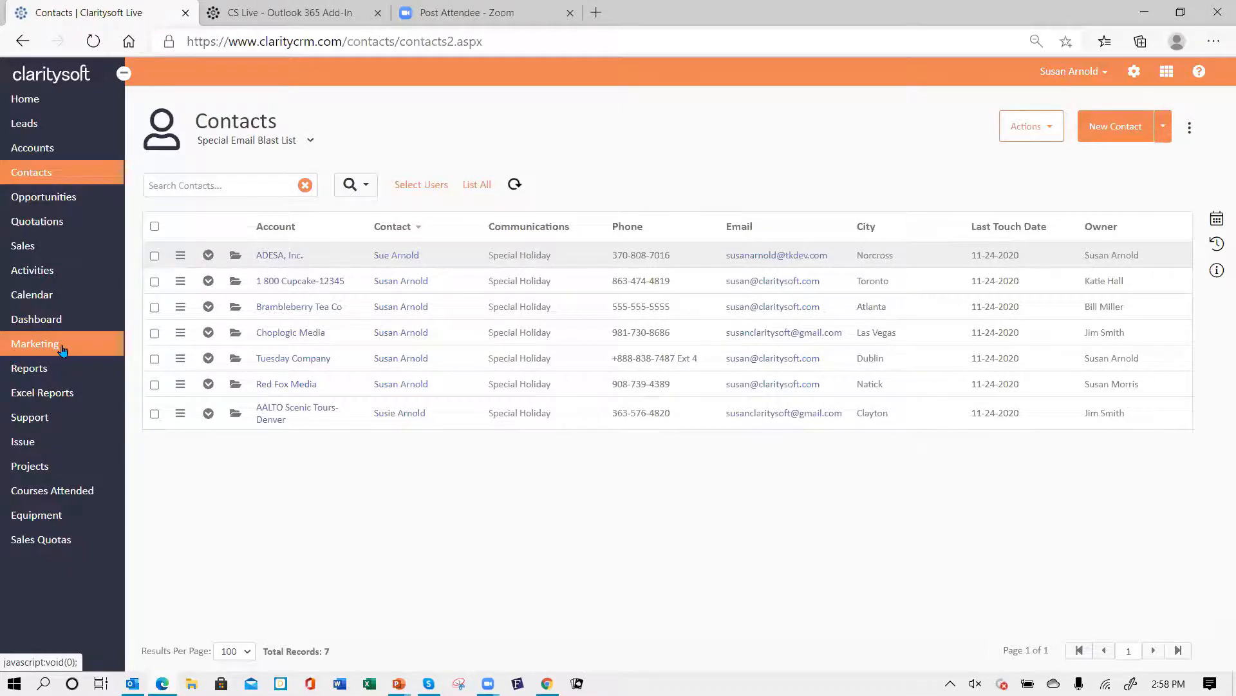
- Open the Email Tracking list under Marketing
left_click(28, 351)
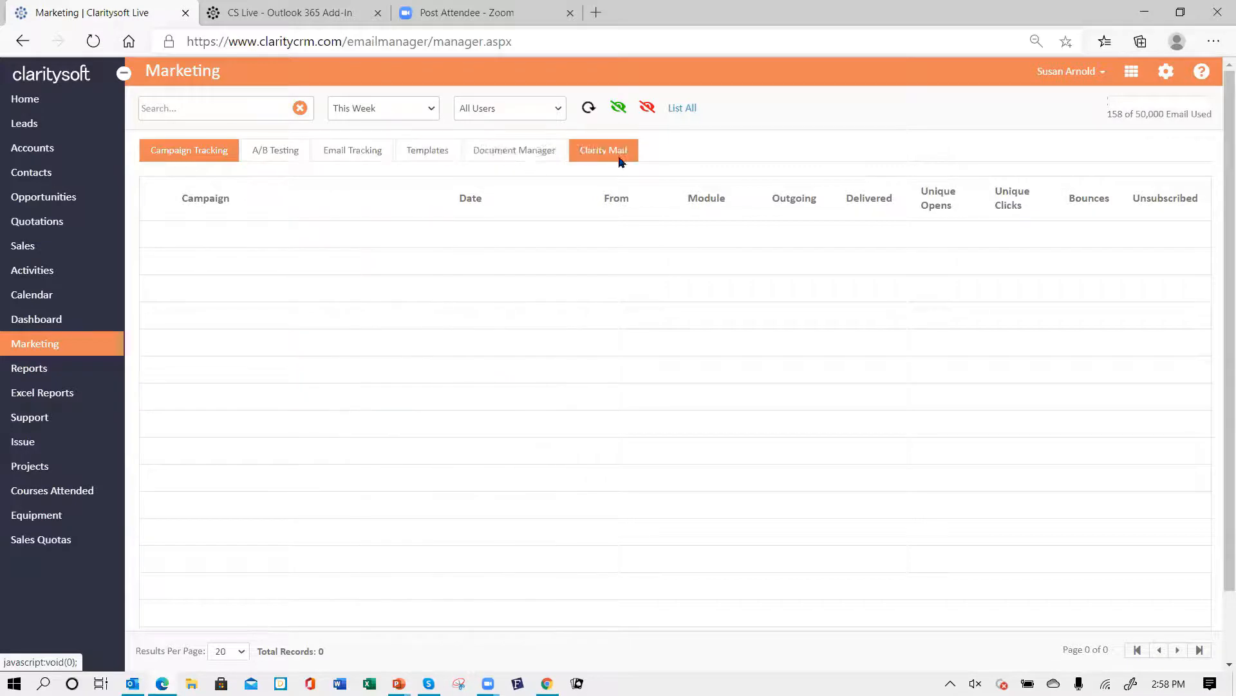
left_click(353, 153)
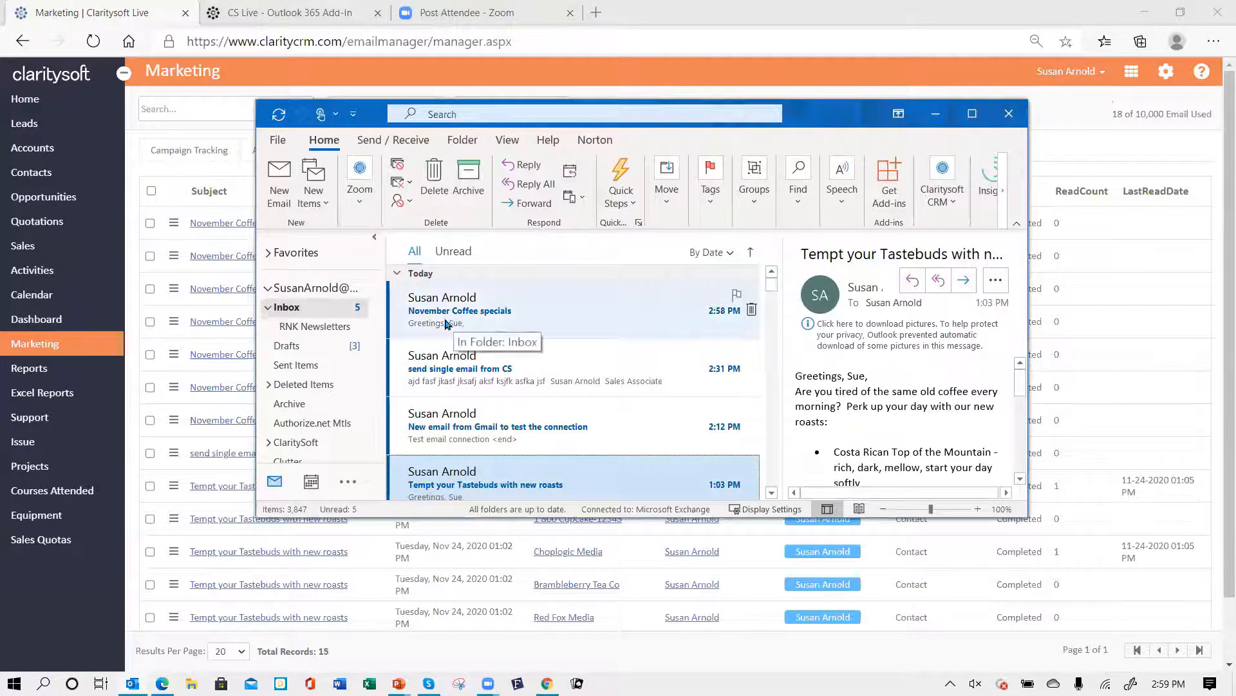
- In Outlook, open the received November Coffee specials message, download its pictures and review the content
left_click(438, 313)
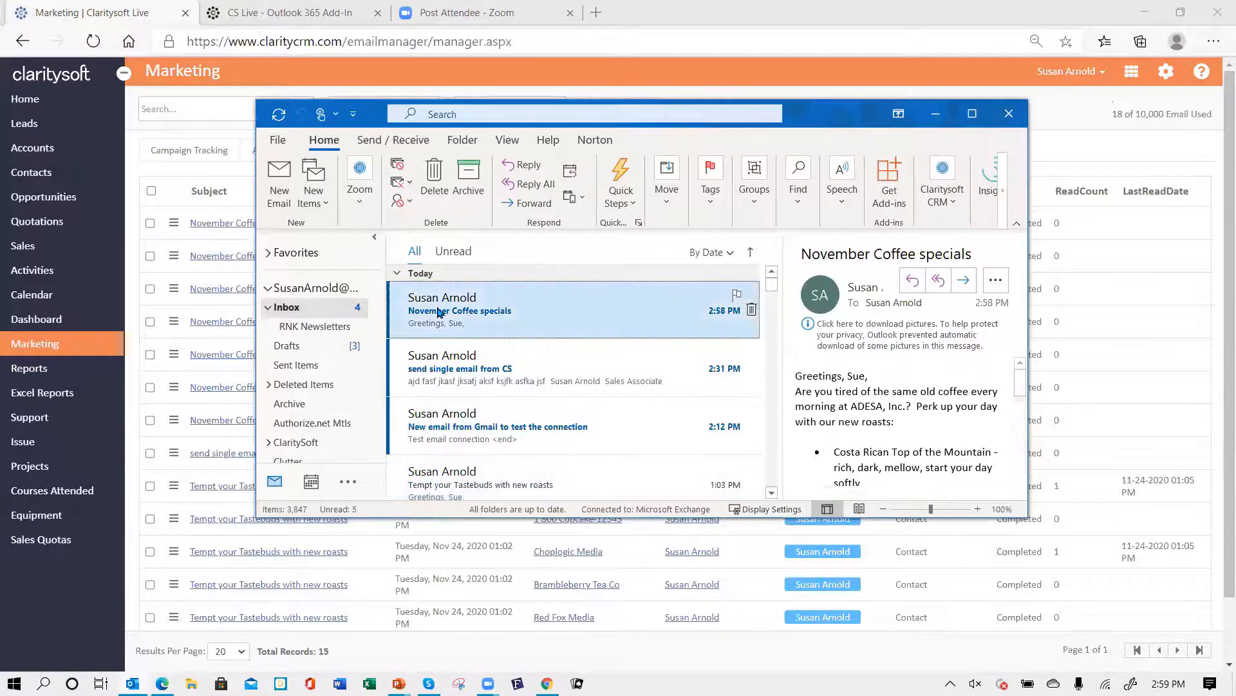
double_click(438, 313)
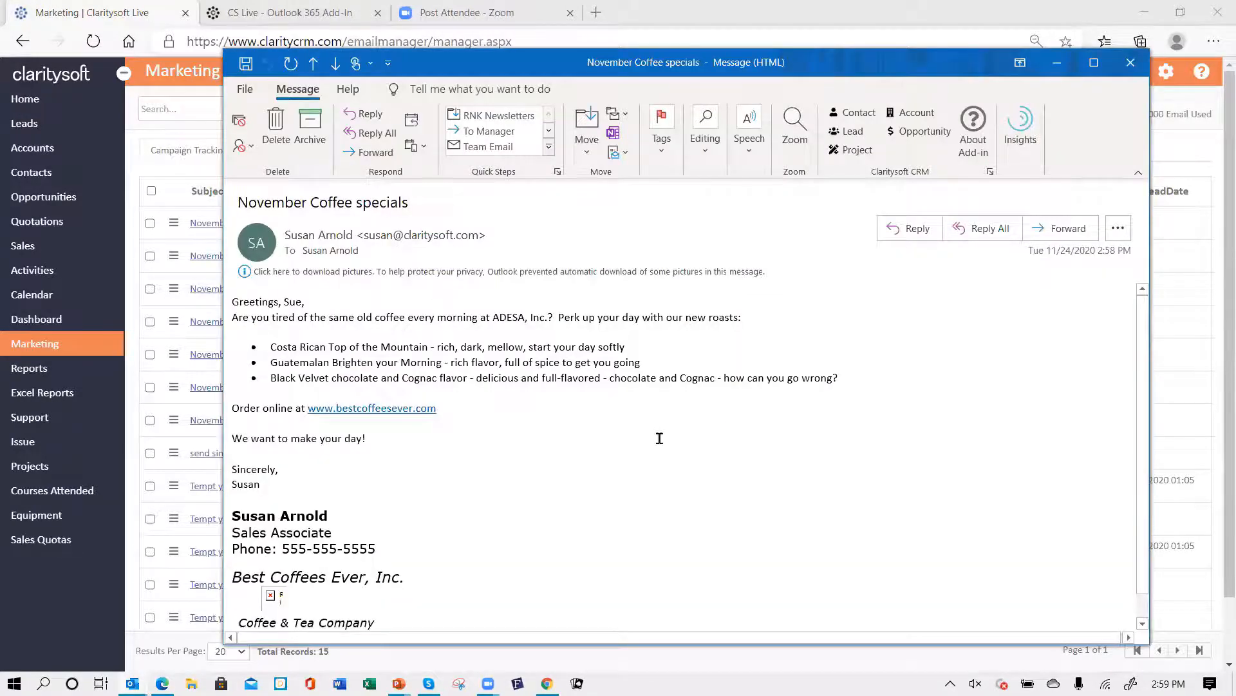
scroll(607, 454, "down", 1)
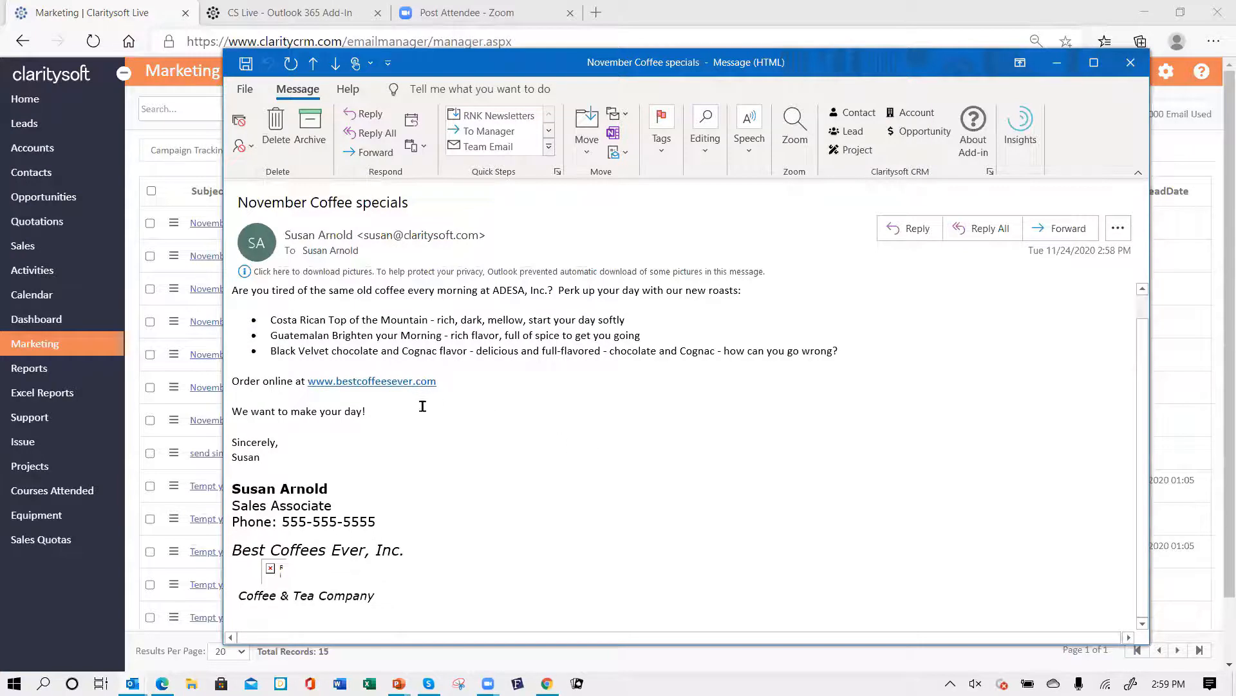
scroll(467, 410, "up", 1)
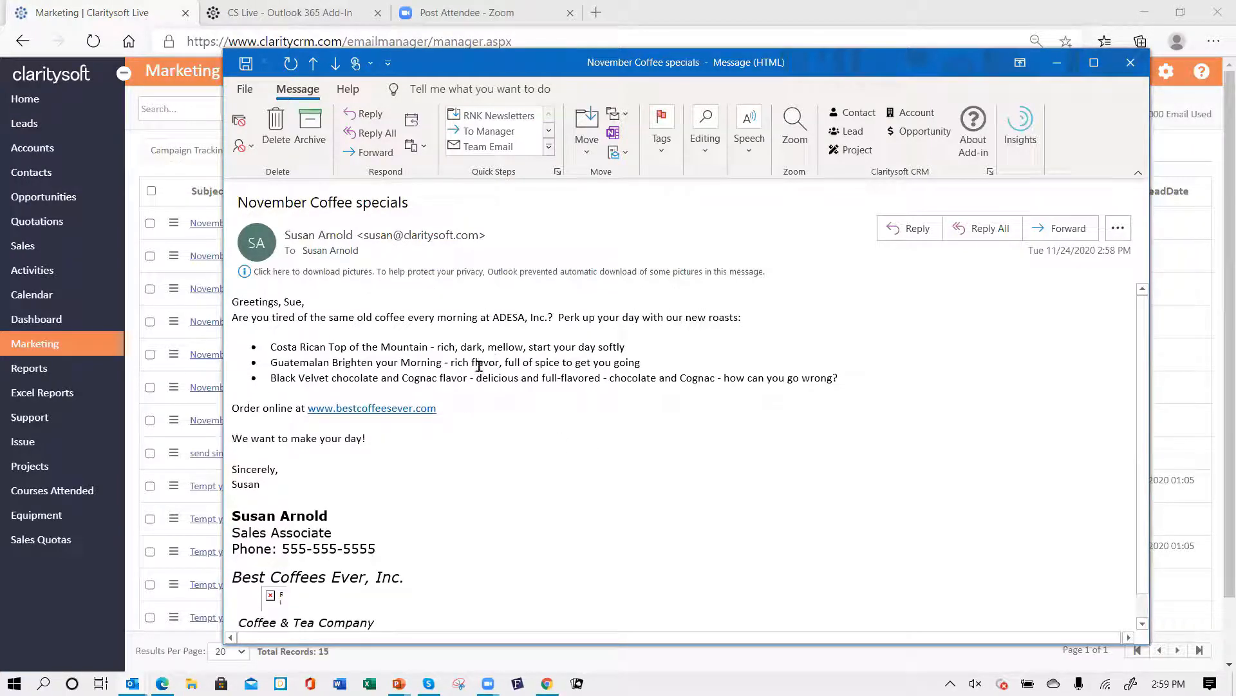
left_click(249, 273)
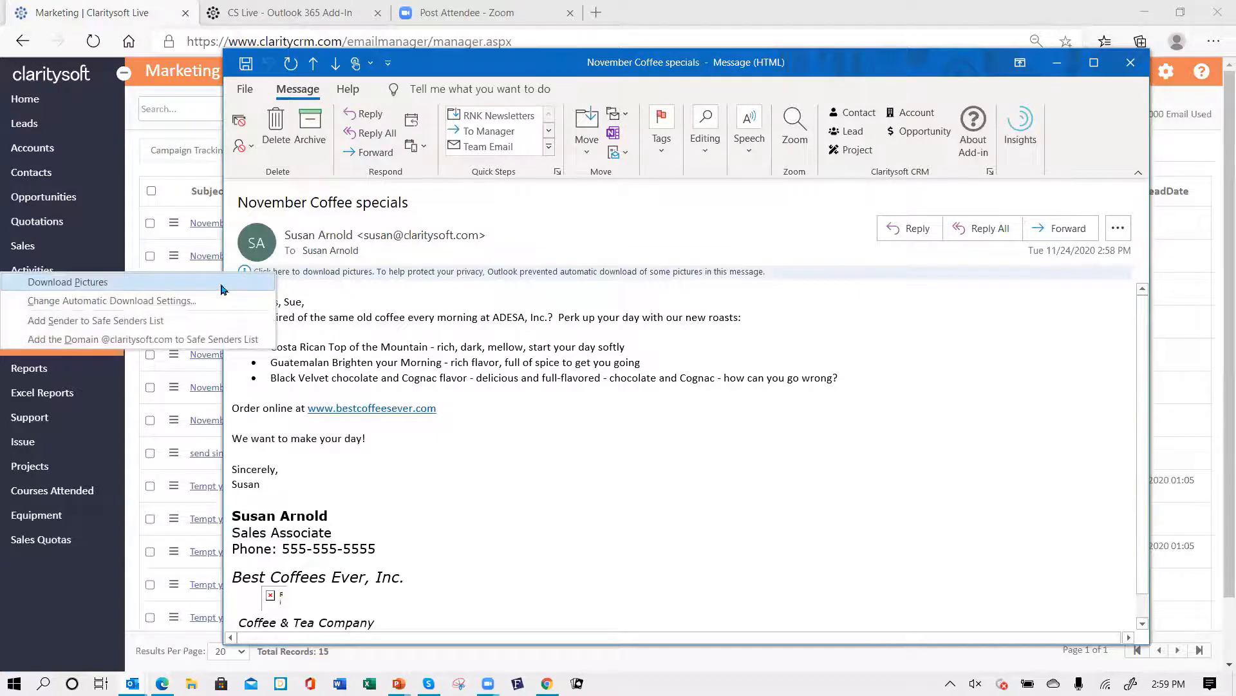
left_click(226, 284)
scroll(686, 448, "down", 3)
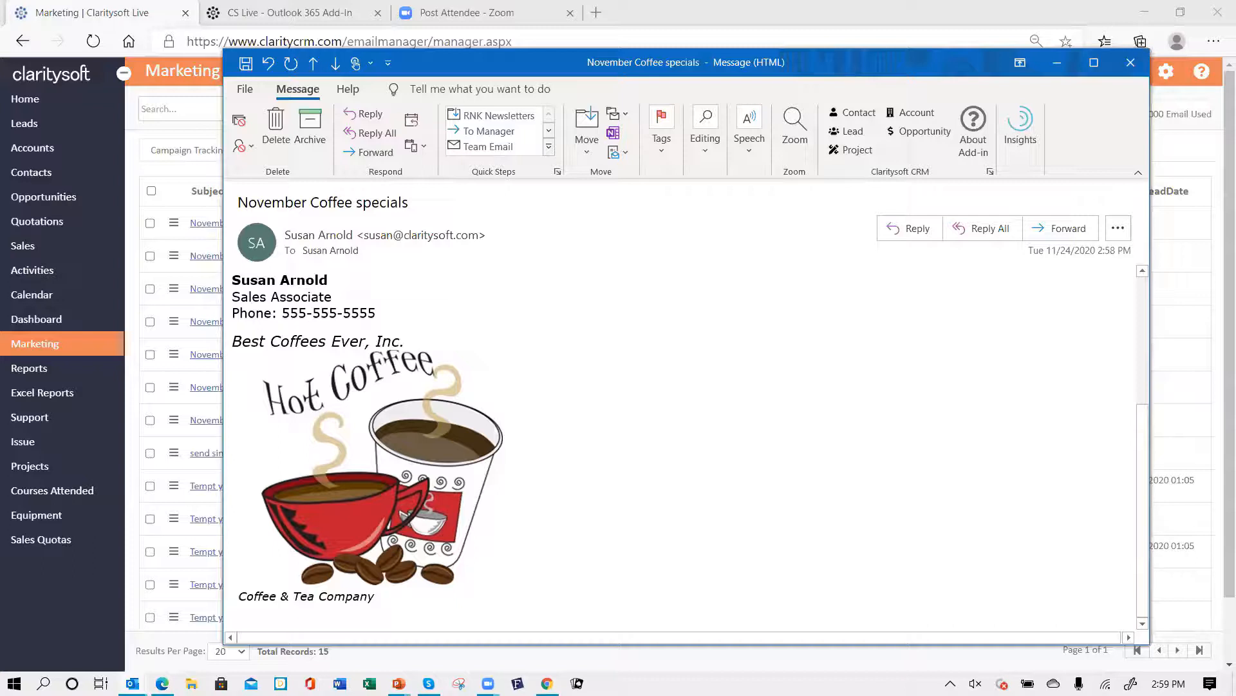
scroll(682, 408, "up", 3)
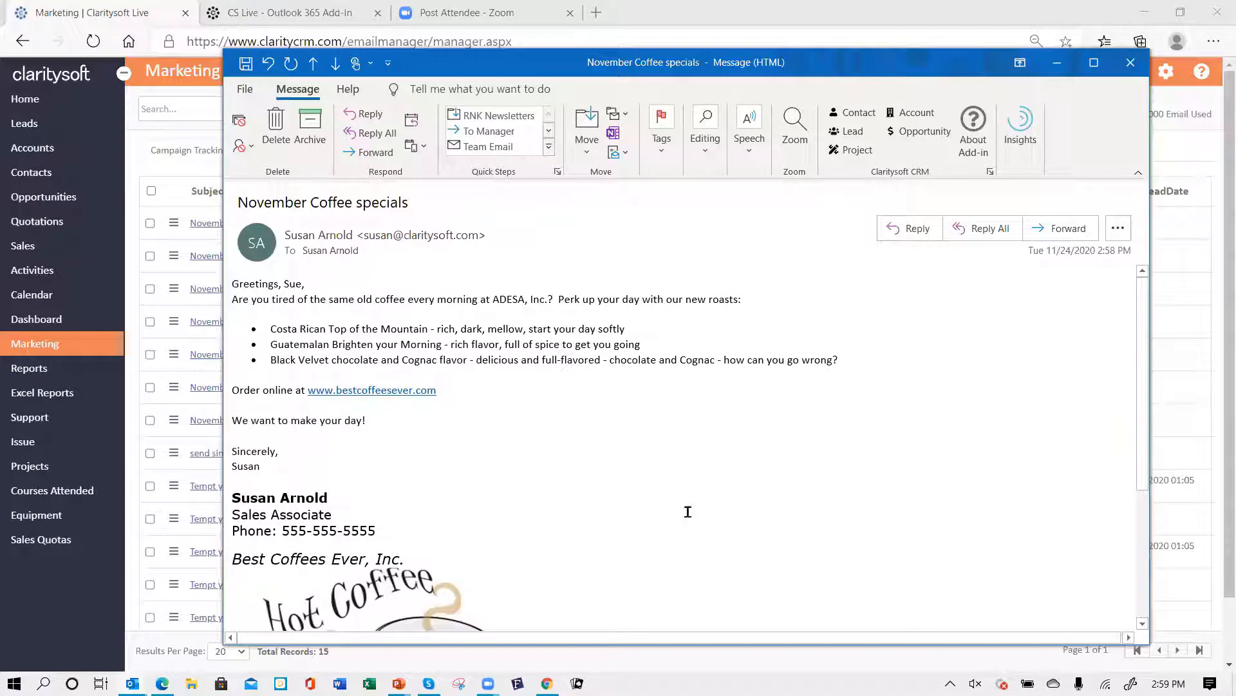
- Close the Outlook message windows and refresh the Email Tracking list
left_click(1133, 63)
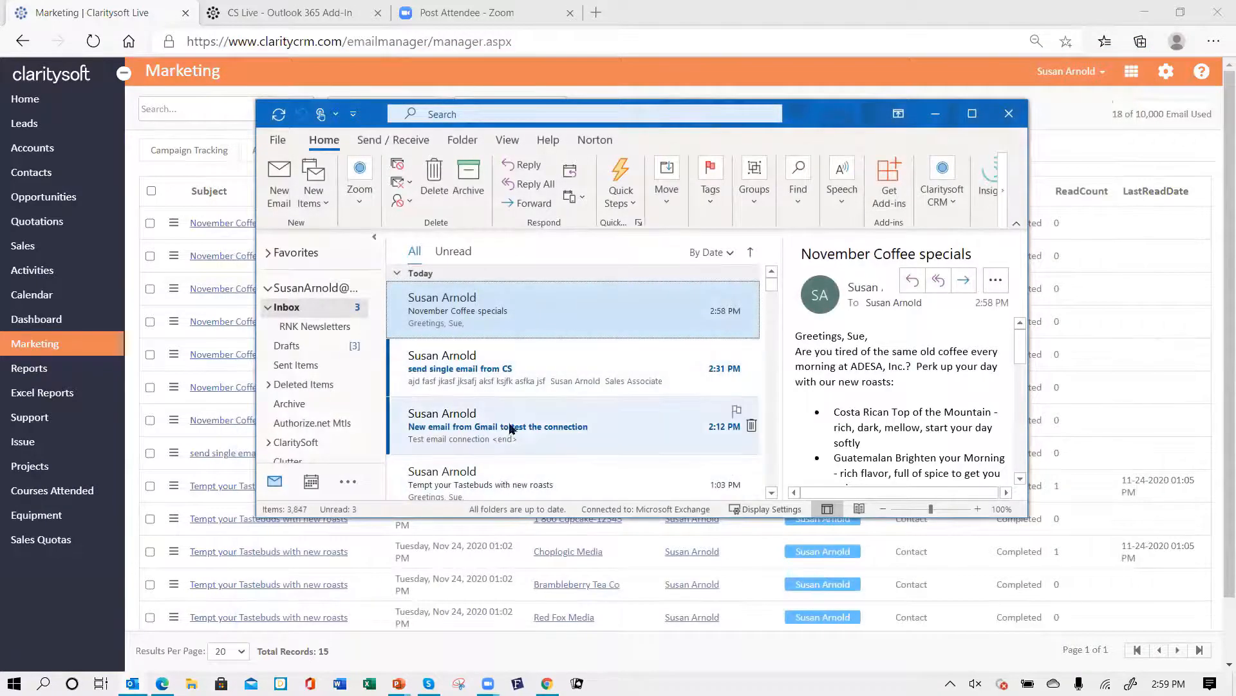
scroll(559, 396, "down", 1)
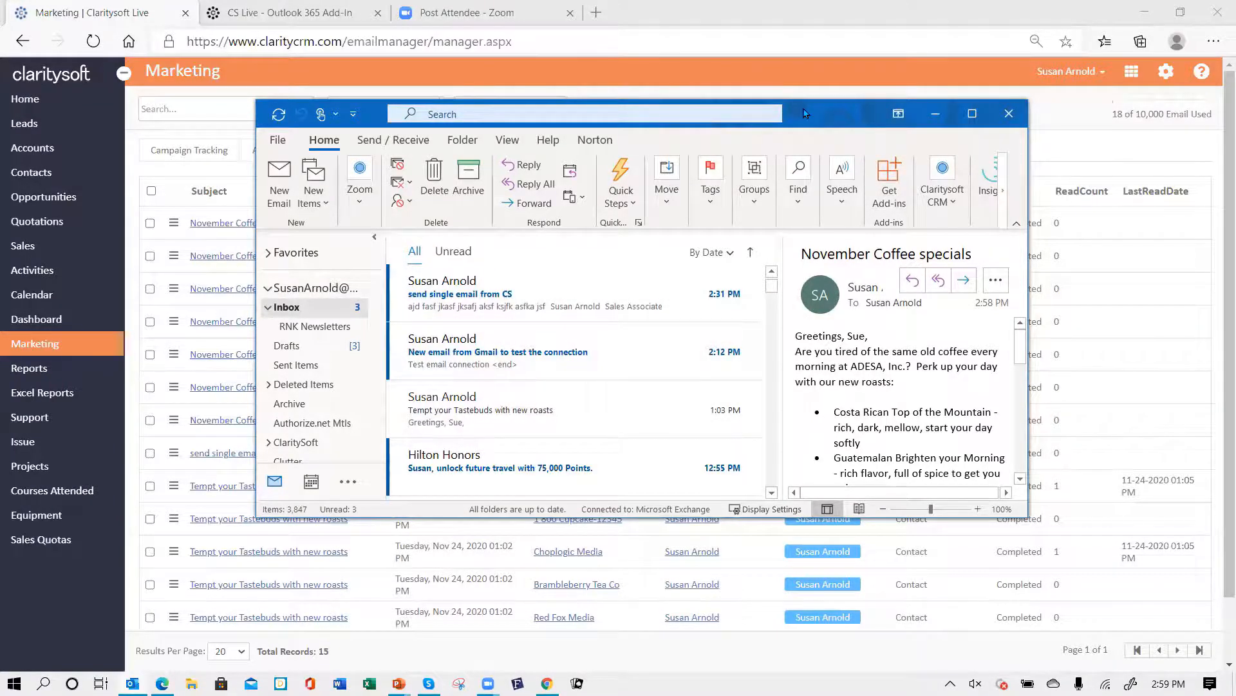
left_click_drag(806, 114, 1235, 114)
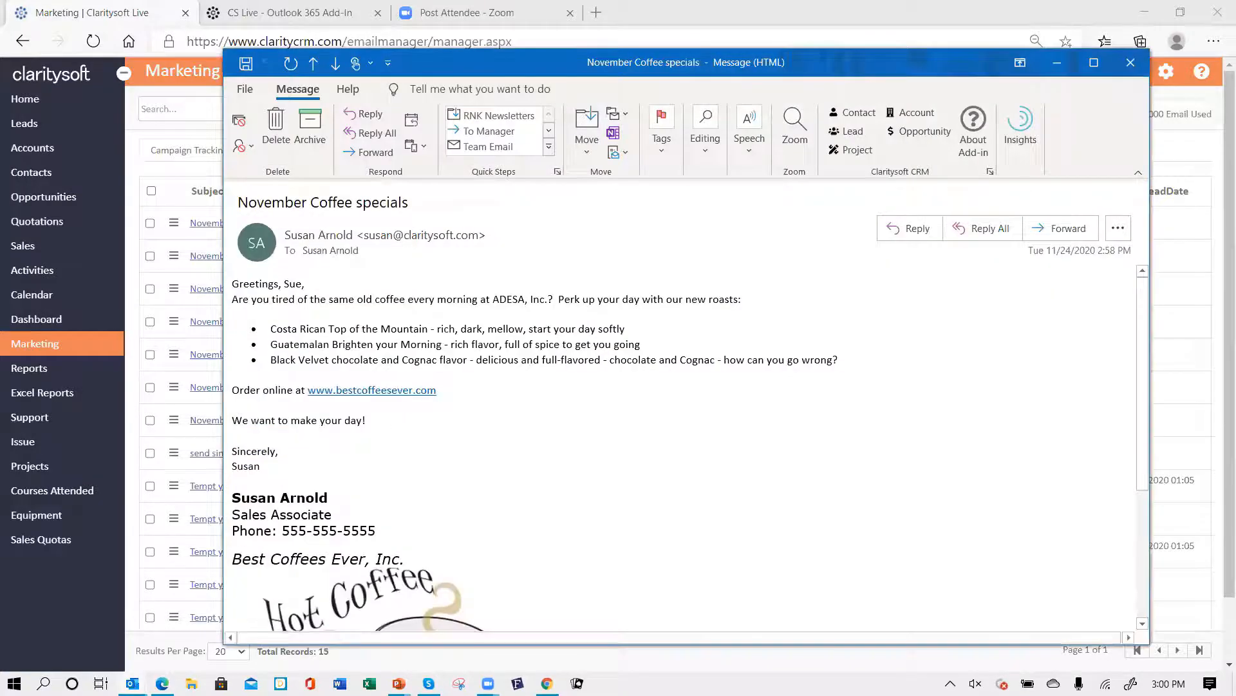
left_click(1130, 62)
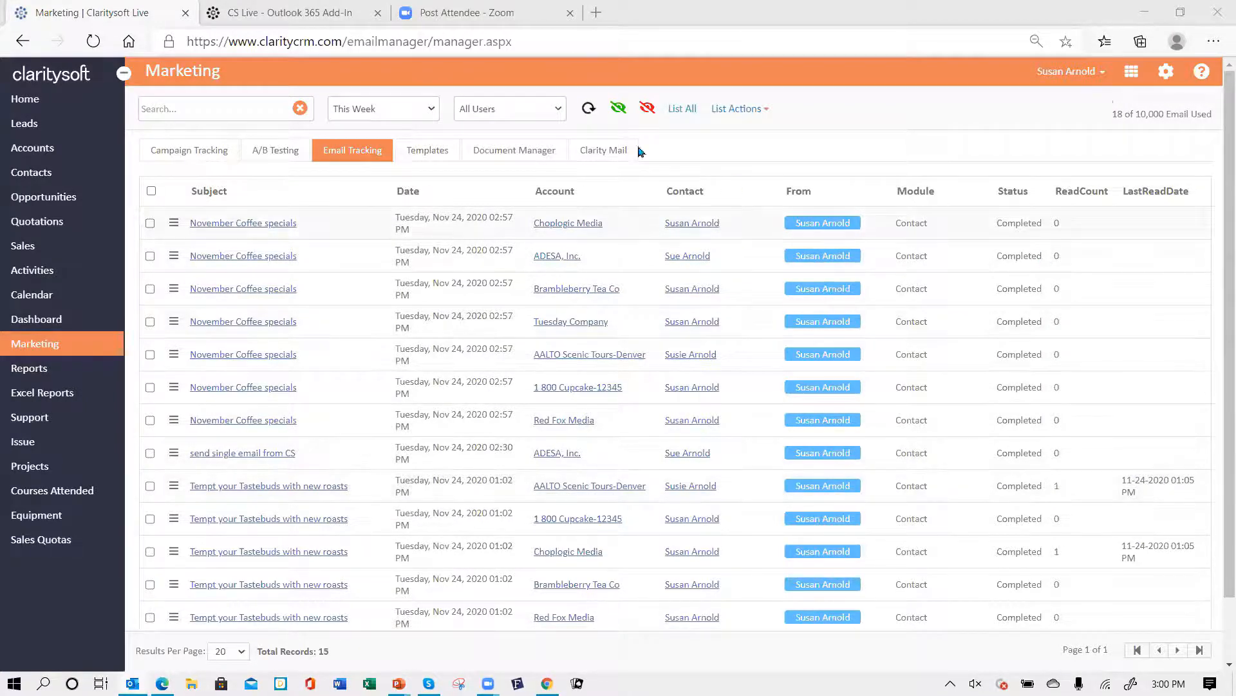
left_click(590, 111)
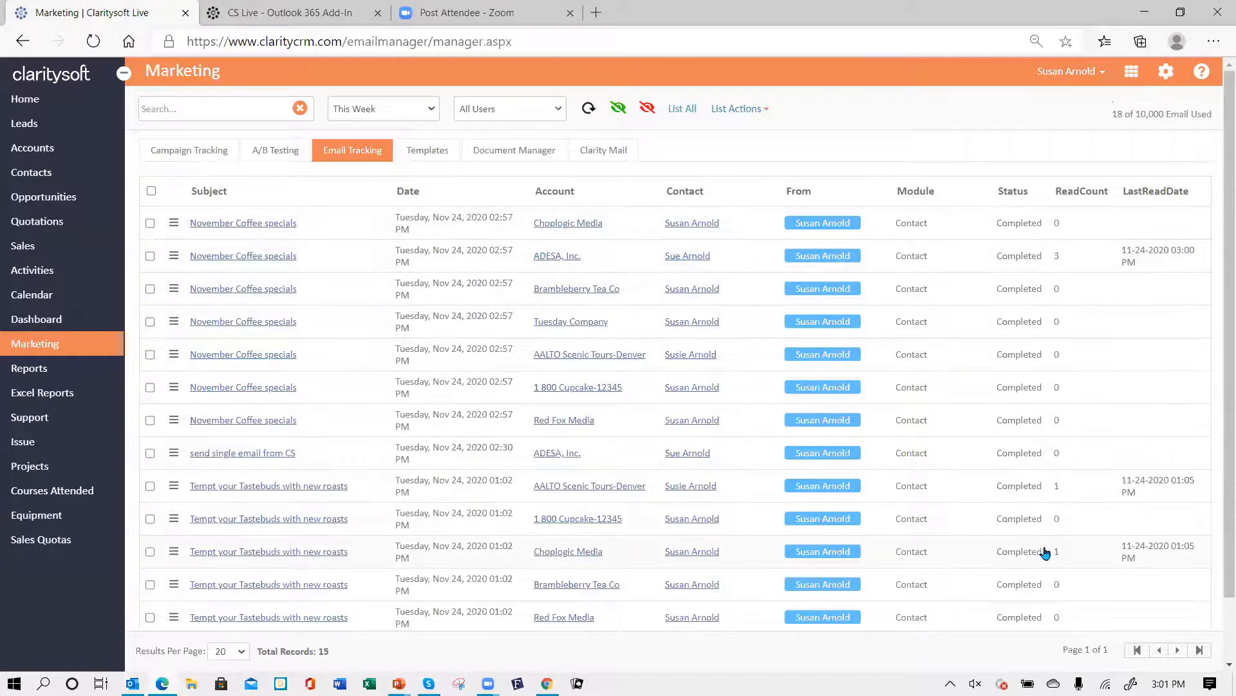
- Review the Email Tracking list and change its date filter to This Month
scroll(912, 484, "down", 1)
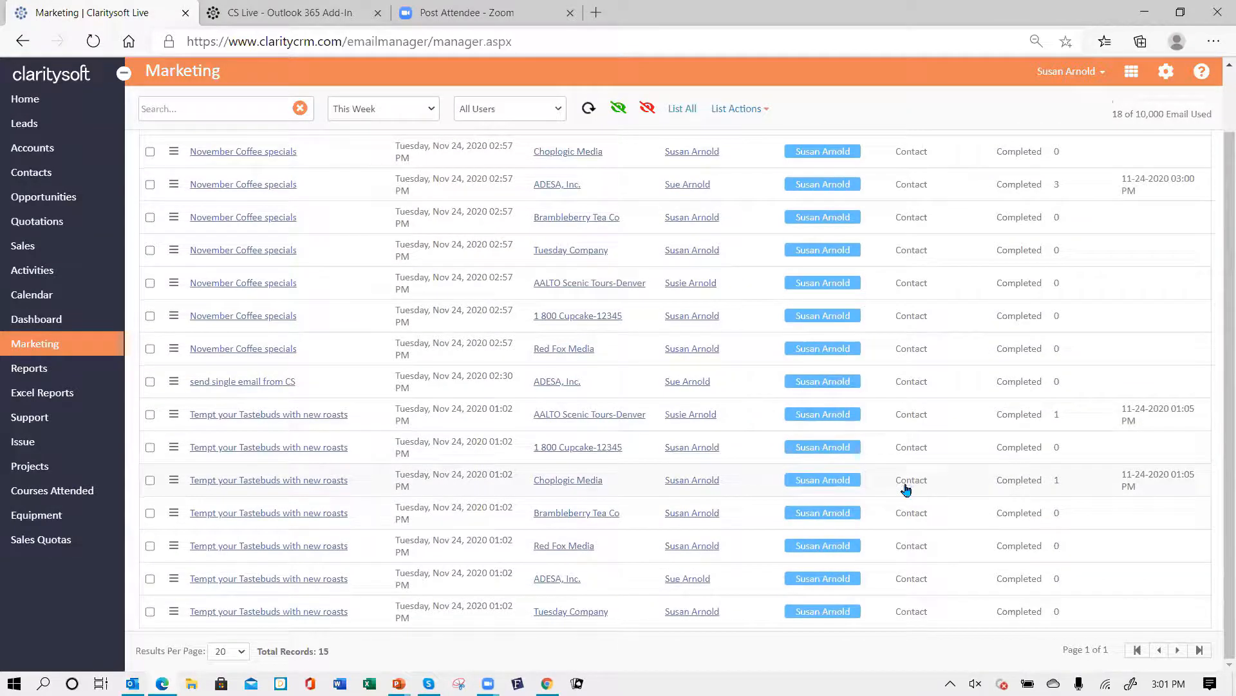
scroll(593, 504, "up", 1)
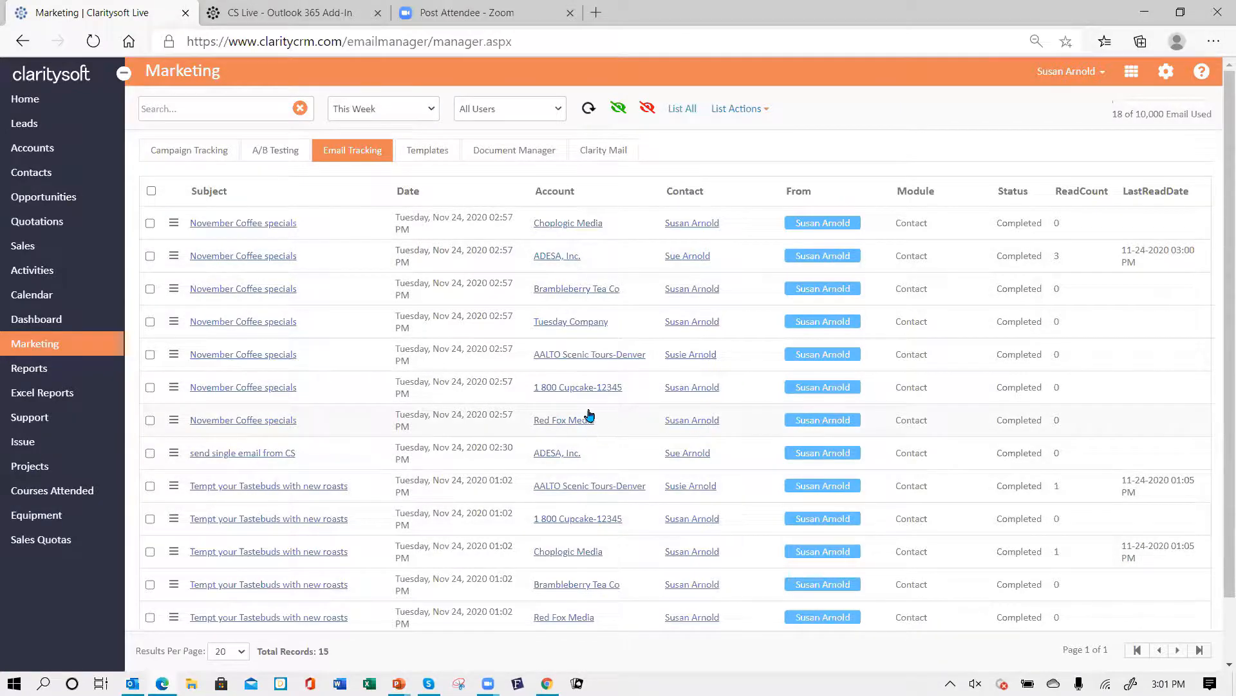
scroll(588, 415, "down", 2)
scroll(588, 414, "up", 2)
left_click(430, 116)
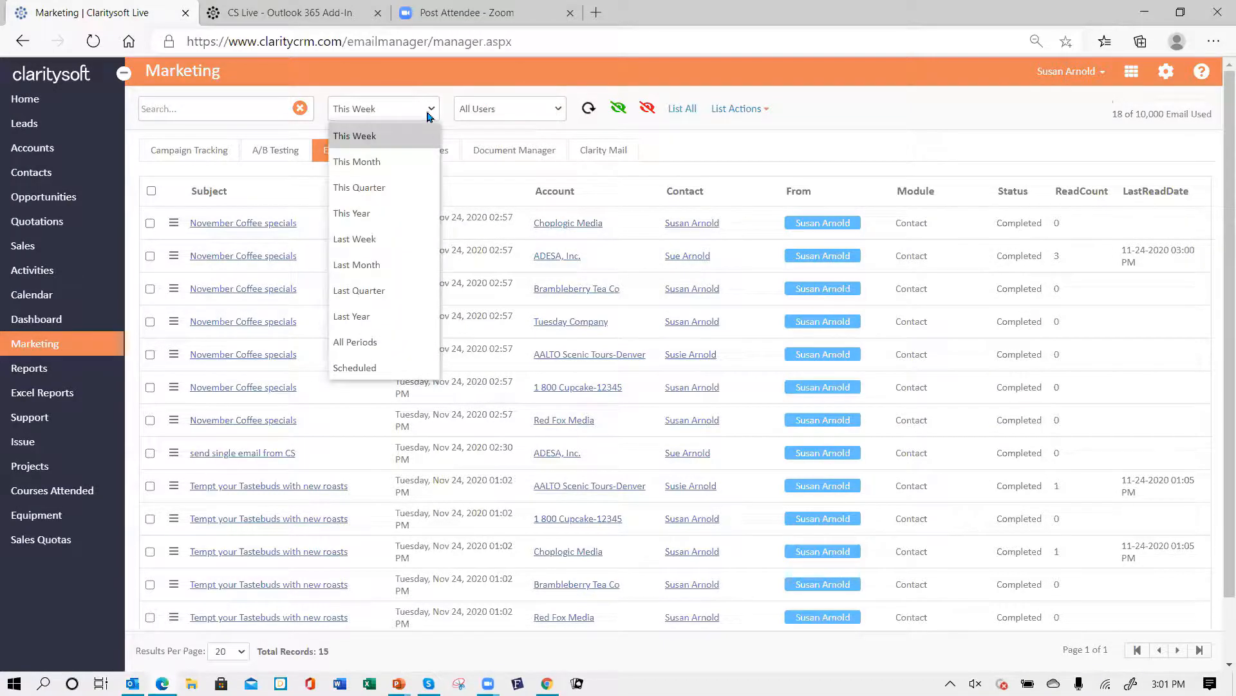
left_click(405, 167)
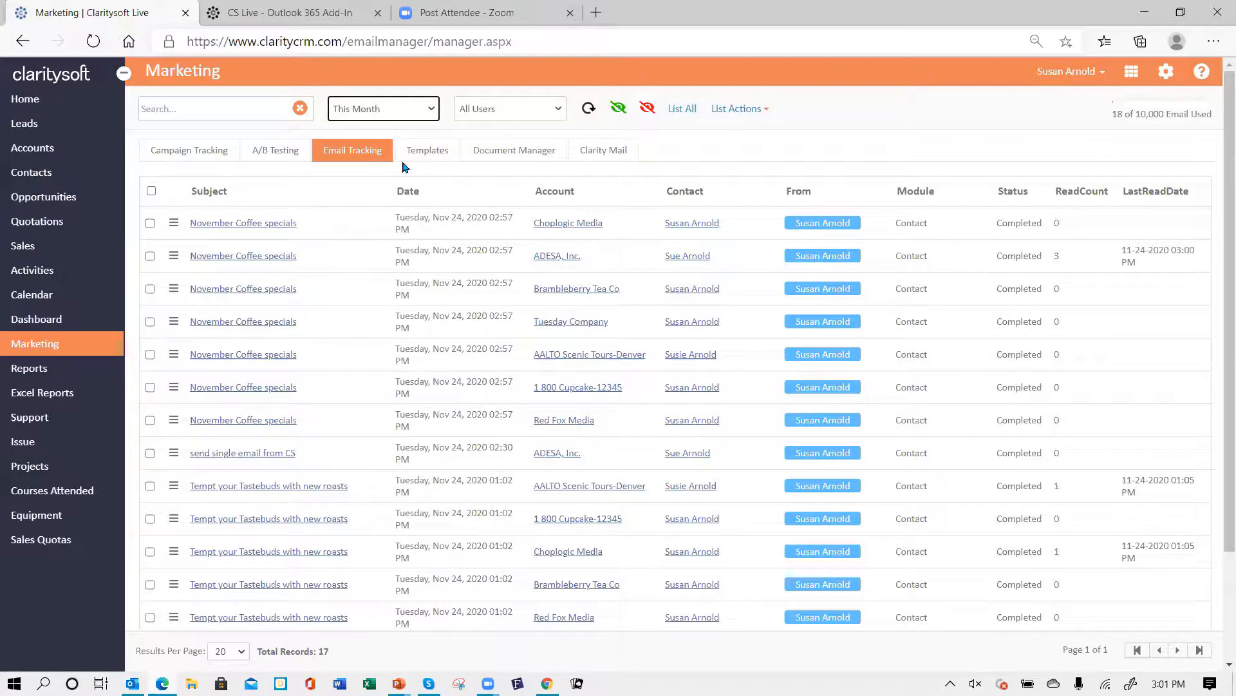
- Filter the Email Tracking list to emails sent by the presenter's own user account
left_click(435, 109)
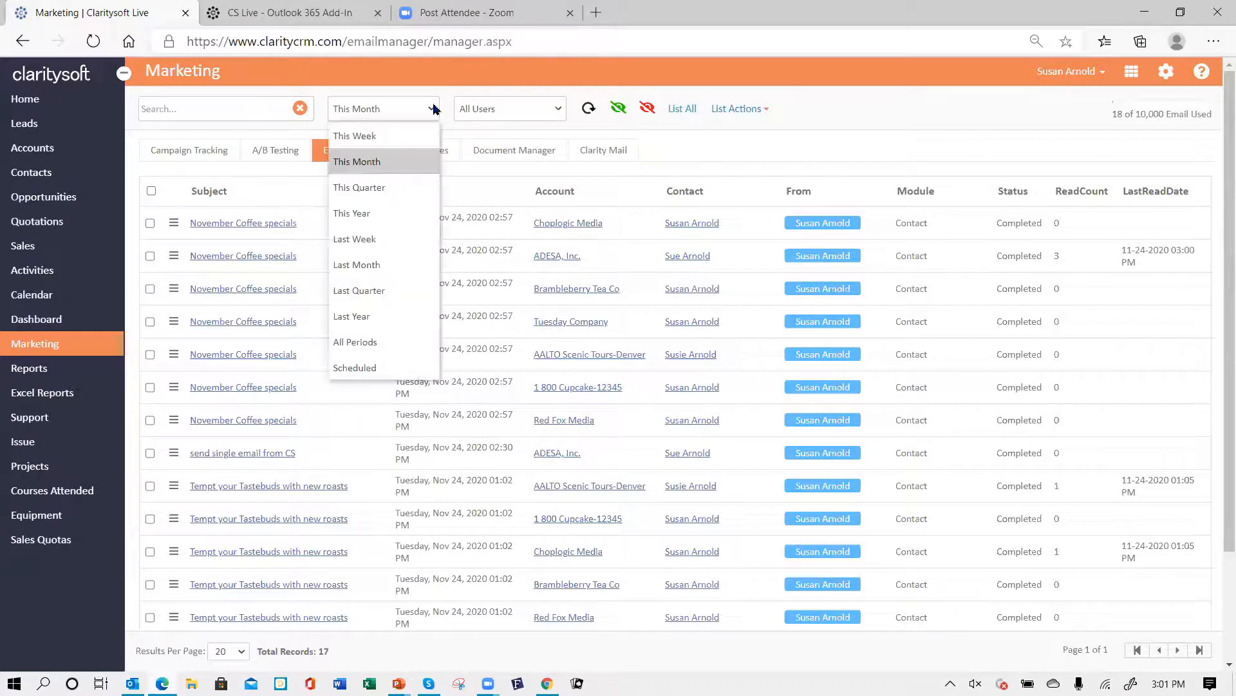
left_click(435, 110)
left_click(558, 109)
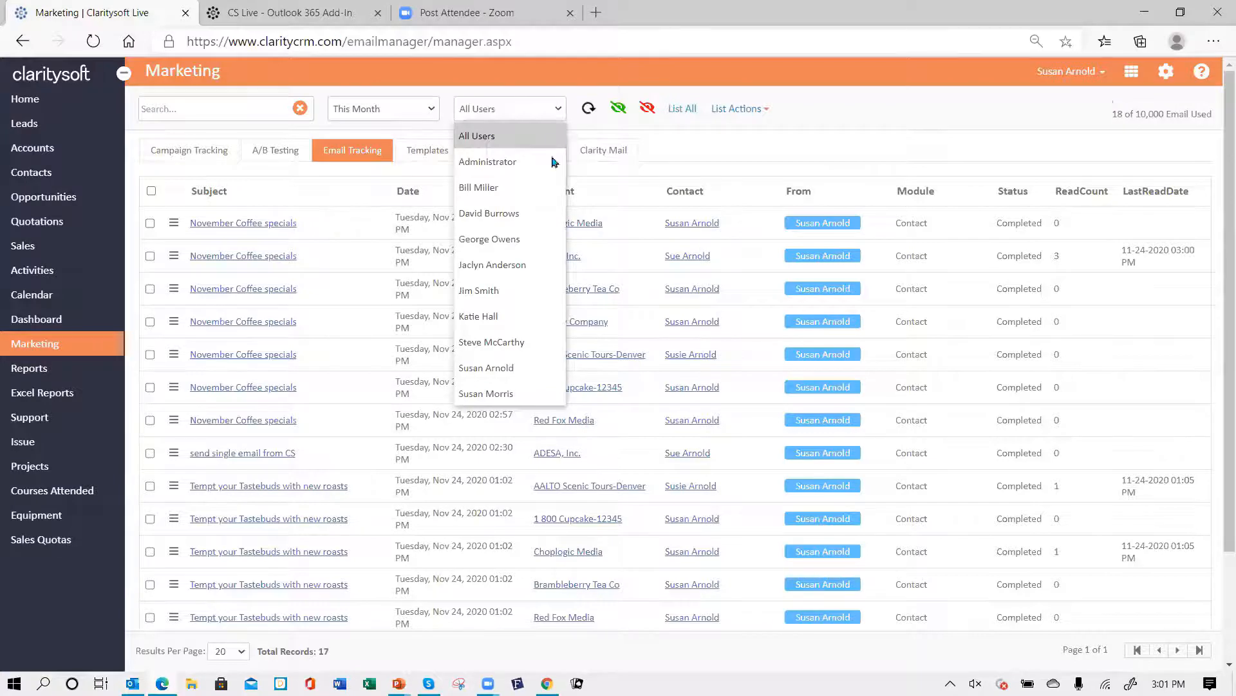
left_click(527, 371)
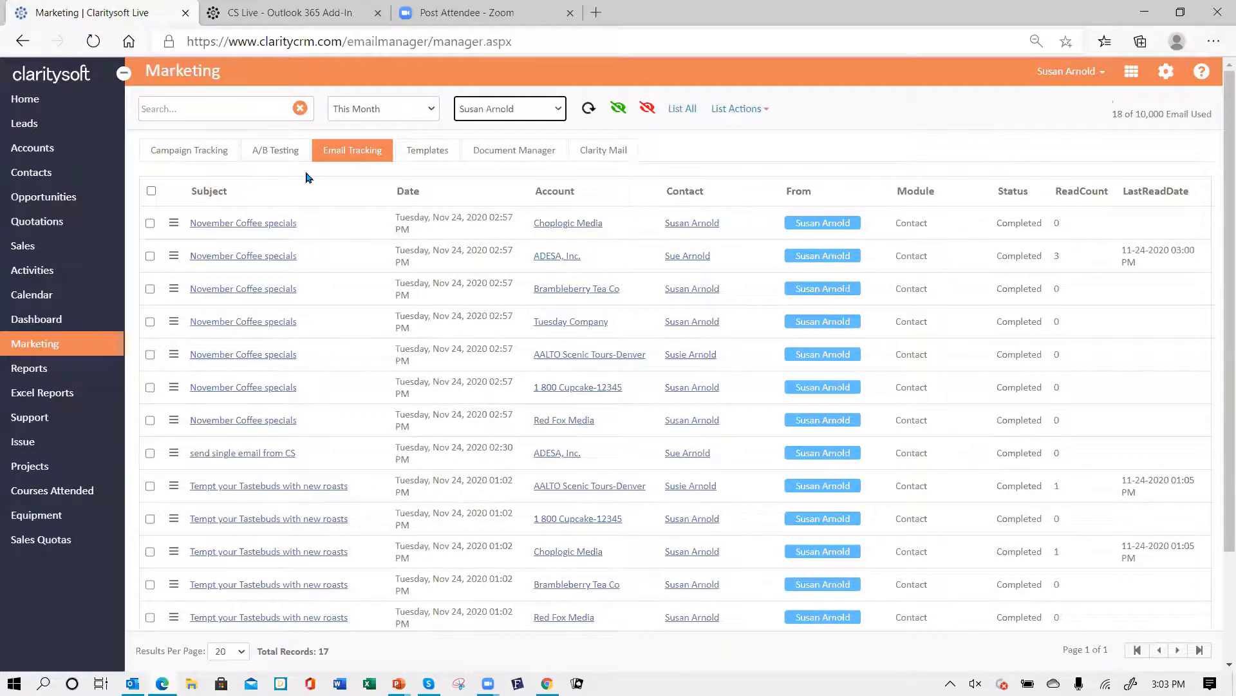
left_click(341, 191)
- Switch to the PowerPoint slide show and advance from the agenda to the closing slide
mouse_move(400, 683)
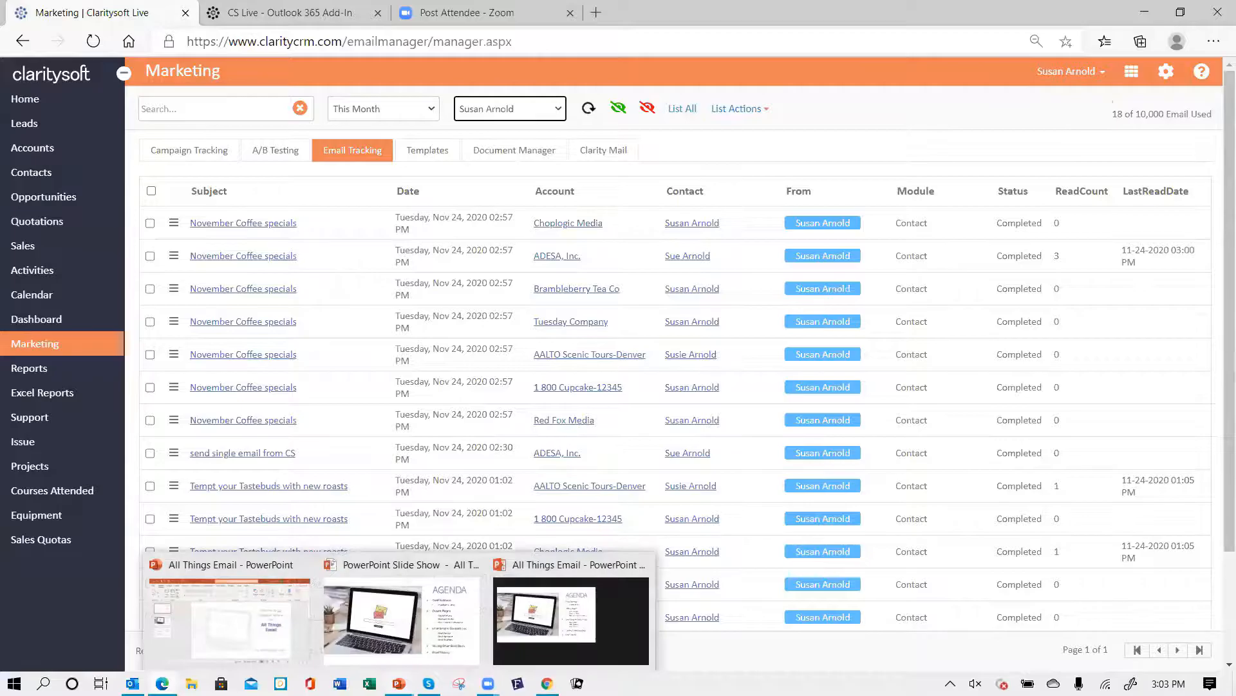
left_click(377, 604)
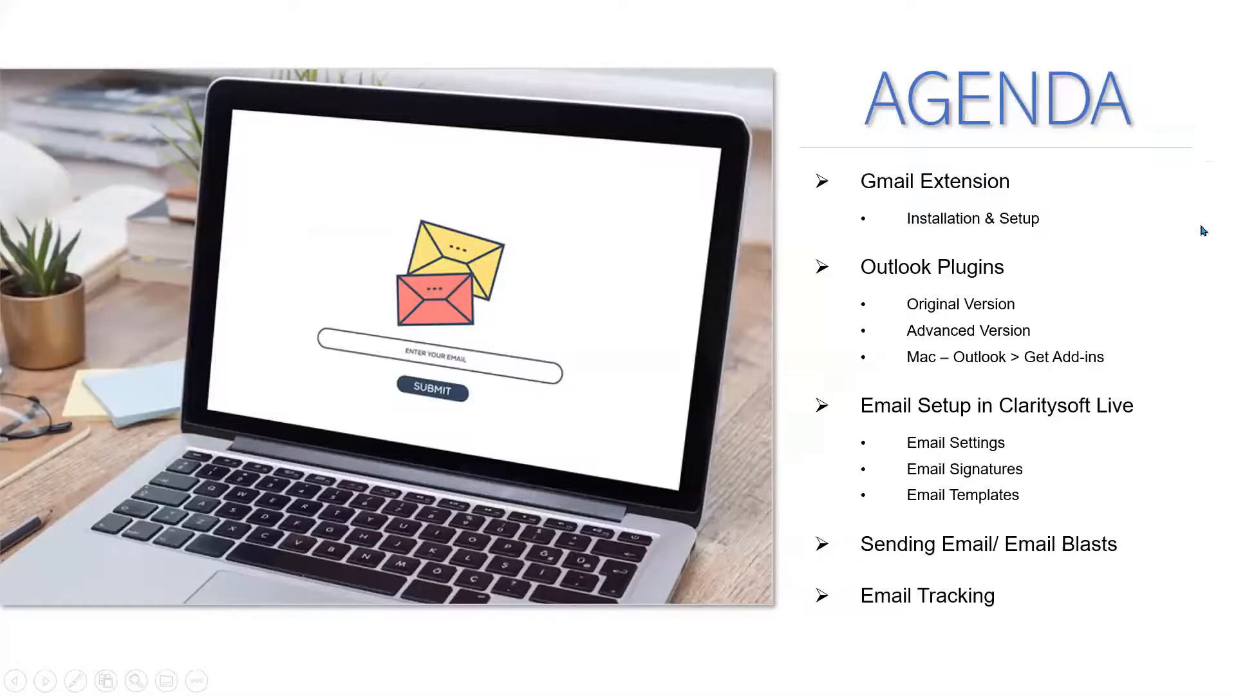
left_click(1142, 204)
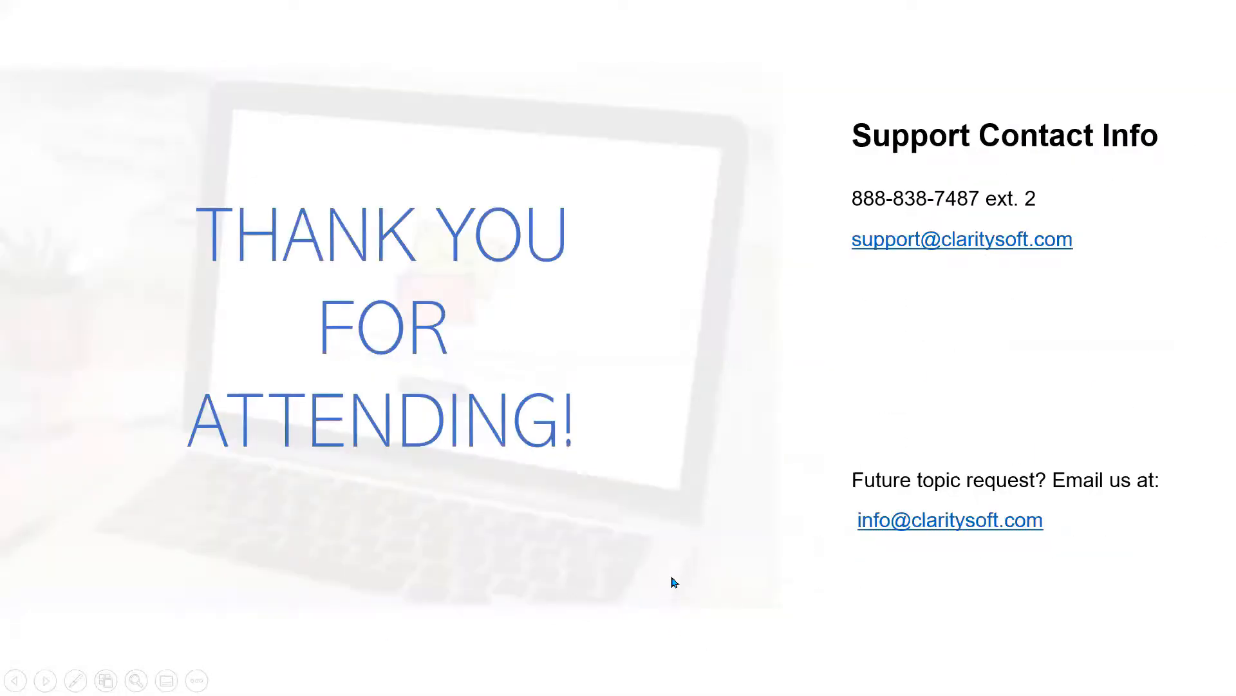